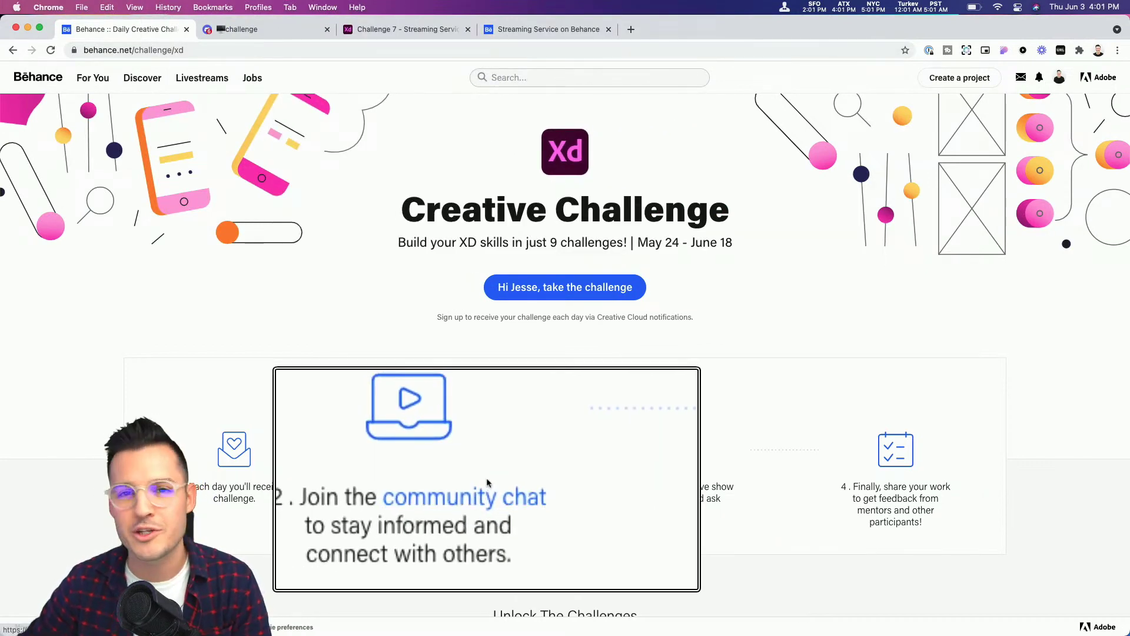
Step: Look through the daily challenge cards on the Creative Challenge page and open the language-learning challenge file in Adobe XD
scroll(485, 482, "down", 6)
scroll(484, 482, "down", 15)
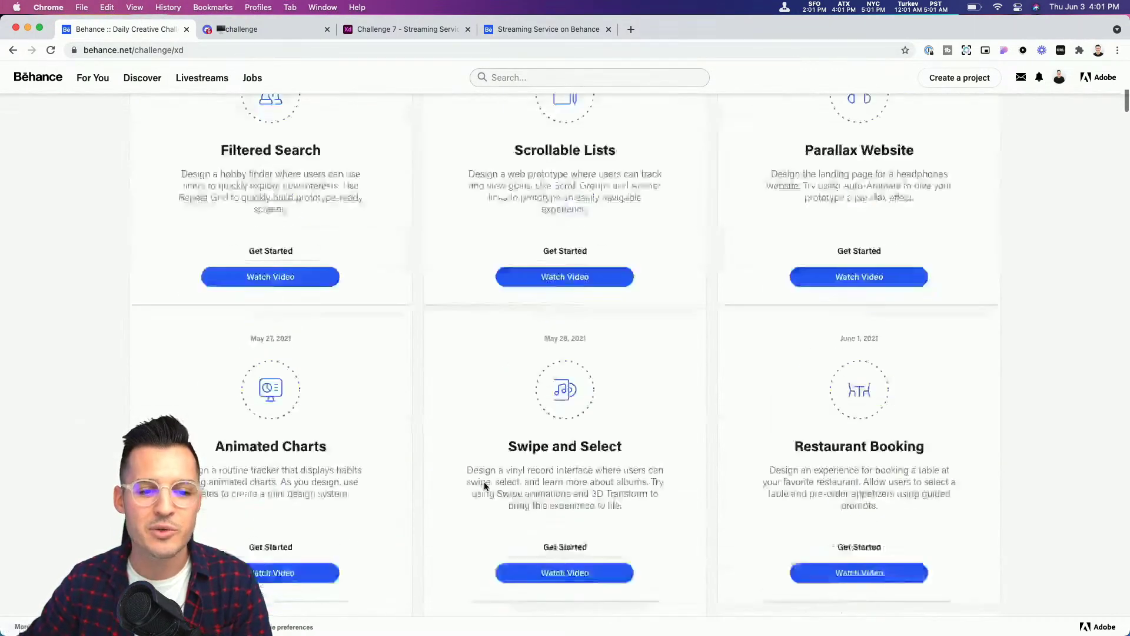
left_click(566, 254)
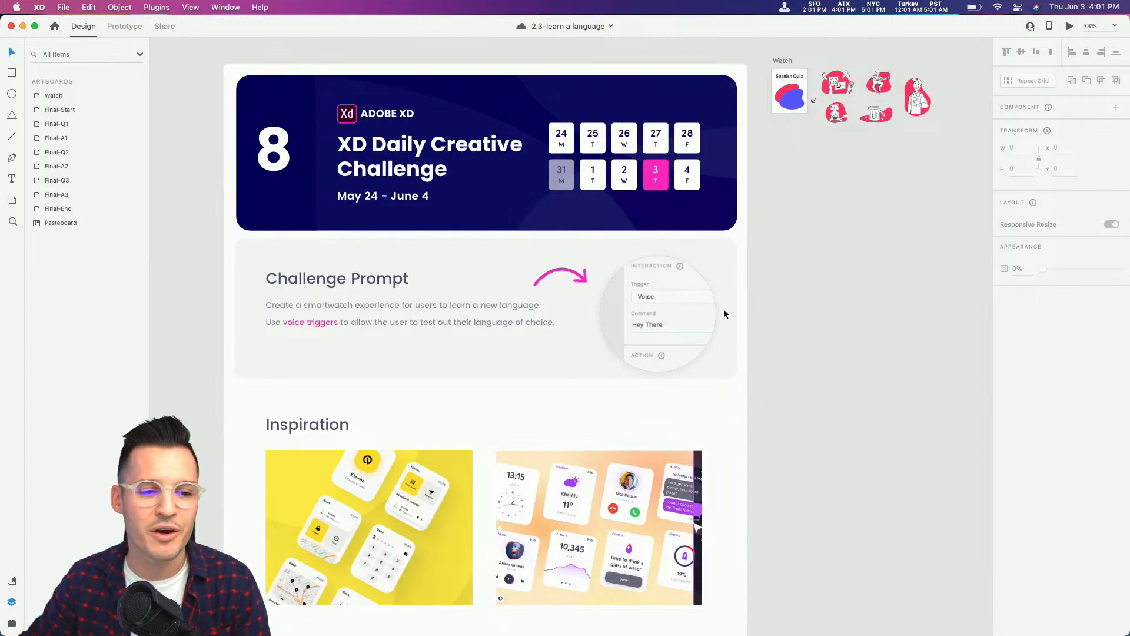
Step: Read the Challenge Prompt section about the smartwatch language-learning experience and its voice triggers up close
key("z")
left_click_drag(239, 265, 676, 385)
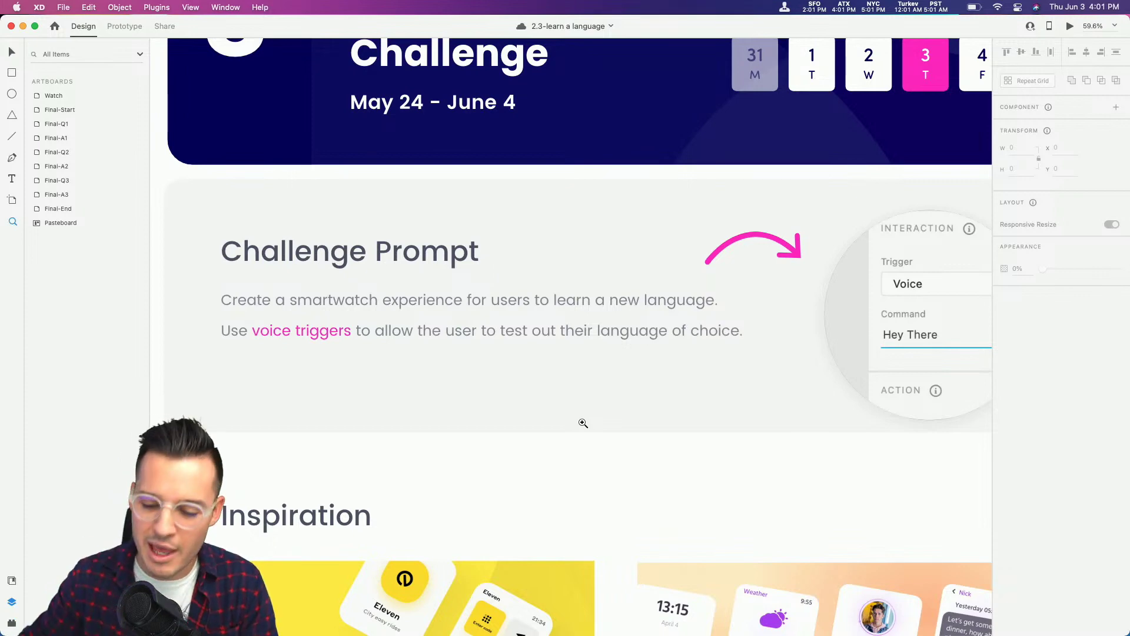
key("v")
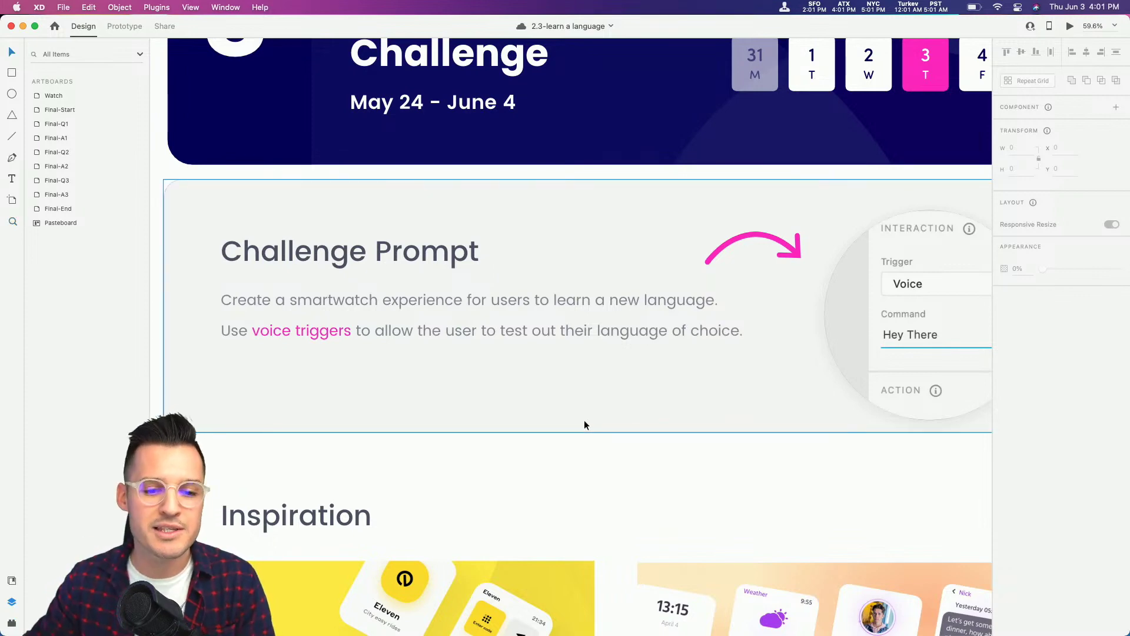
key("super+minus")
key("super+minus")
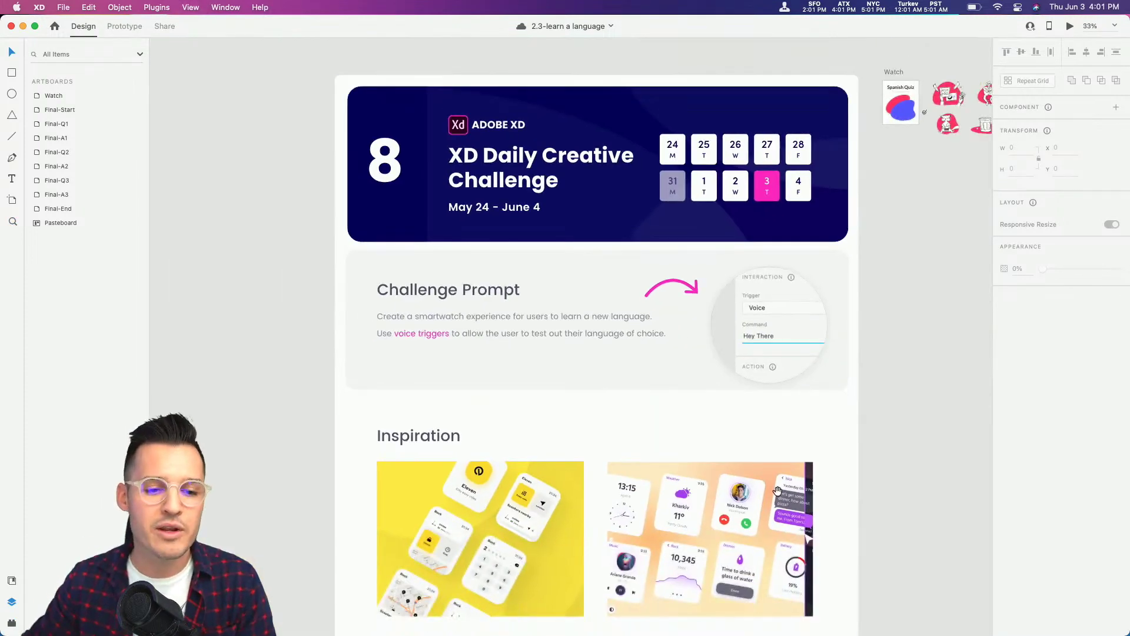
Step: Select the Resource Booklet component and view its Icons, Fonts, Photos and Tutorials pages, returning it to the Default State
left_click_drag(777, 491, 680, 187)
scroll(680, 188, "down", 5)
left_click(591, 271)
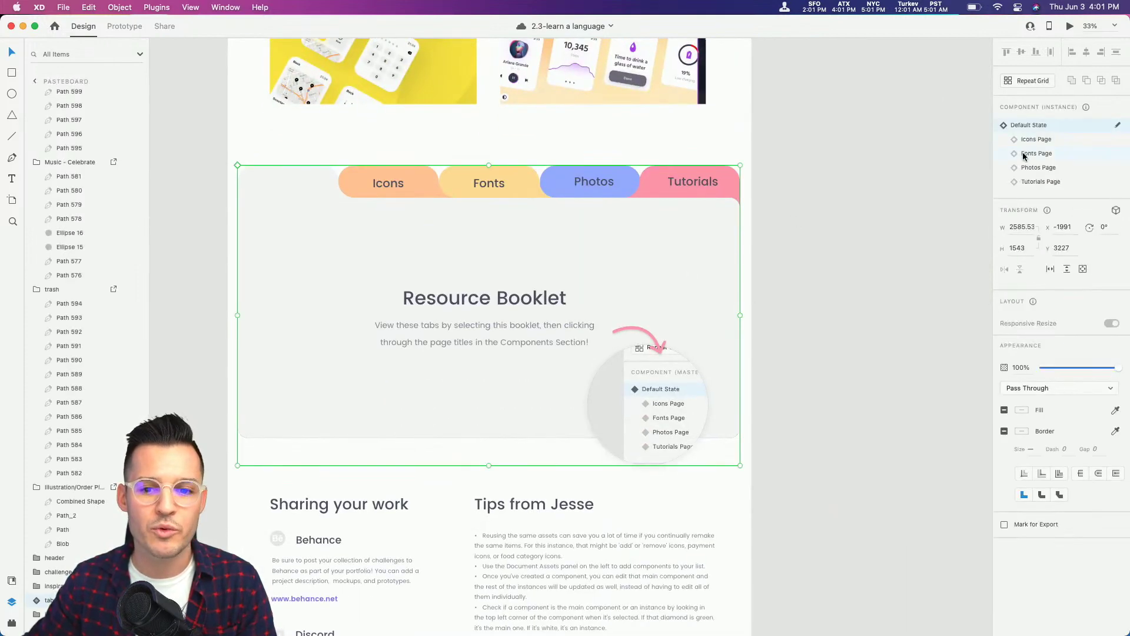
left_click(1032, 140)
left_click(1035, 154)
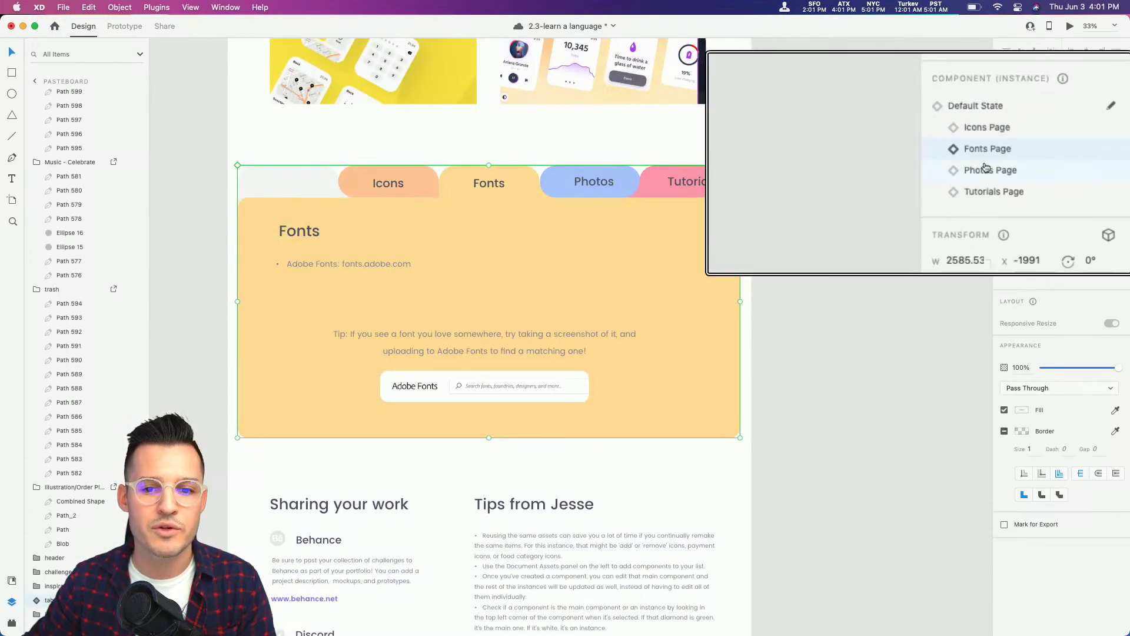
left_click(1039, 168)
left_click(989, 184)
left_click(989, 171)
left_click(986, 147)
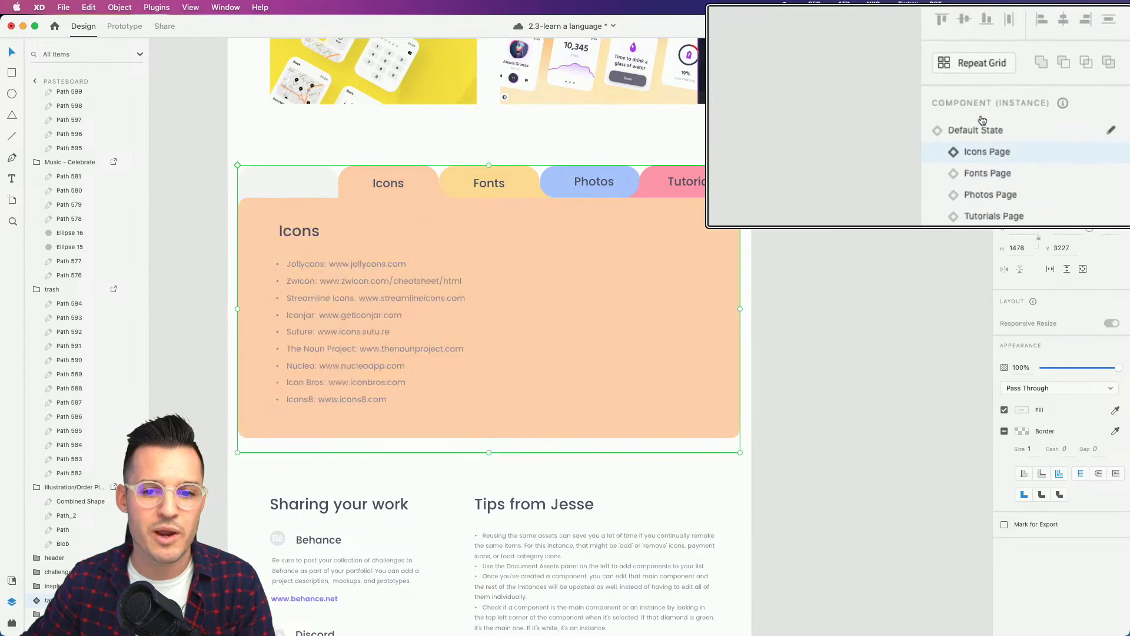
left_click(982, 126)
Step: Deselect the booklet and look over the work-sharing and tips sections below it
scroll(765, 317, "down", 5)
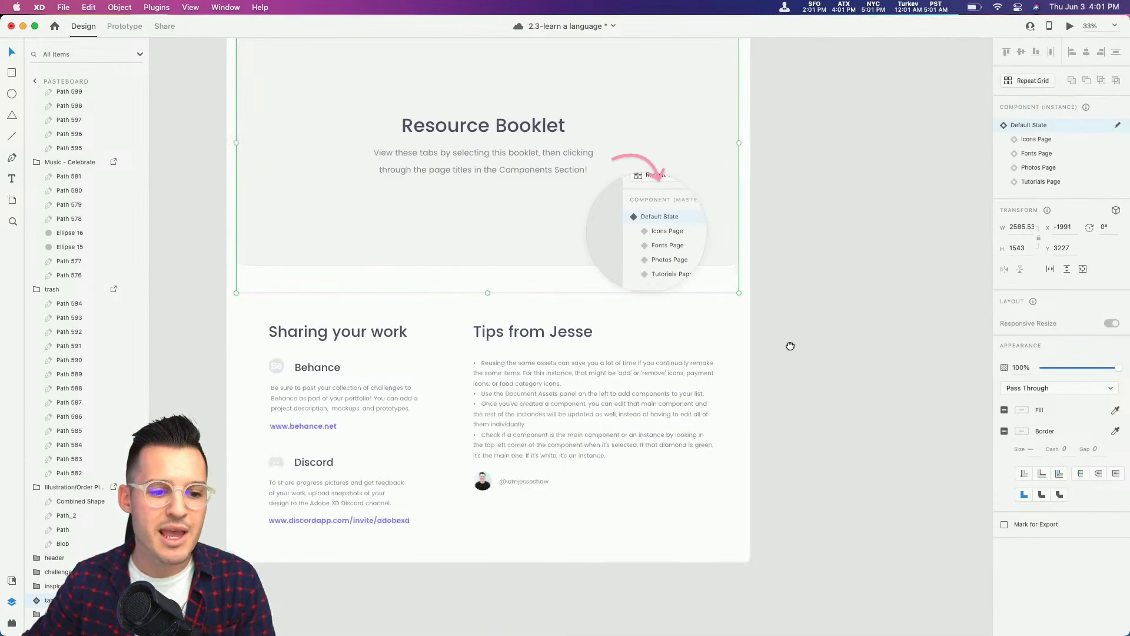
left_click(786, 312)
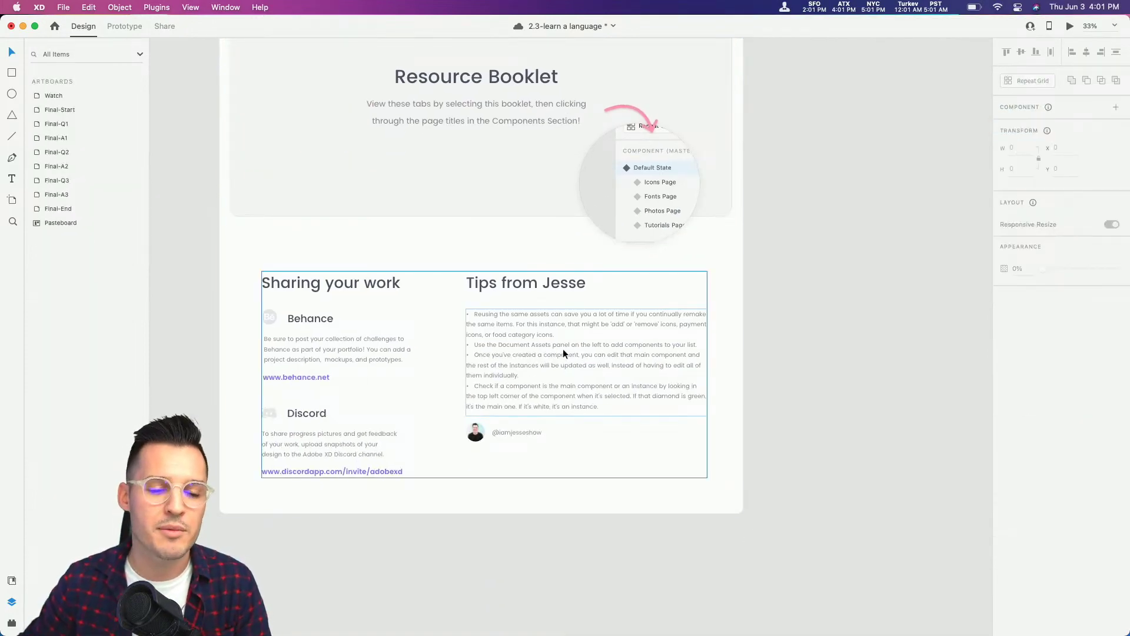
left_click_drag(833, 177, 697, 400)
Step: Examine the Spanish Quiz Watch artboard and the supplied illustrations next to it
scroll(697, 401, "up", 10)
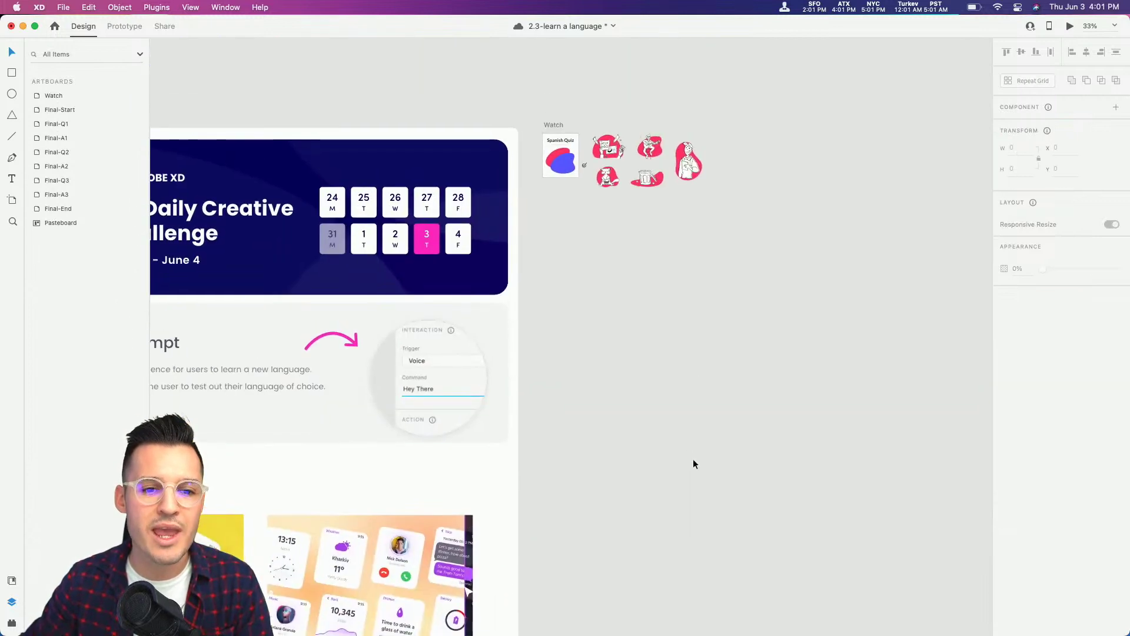
left_click_drag(518, 125, 606, 212)
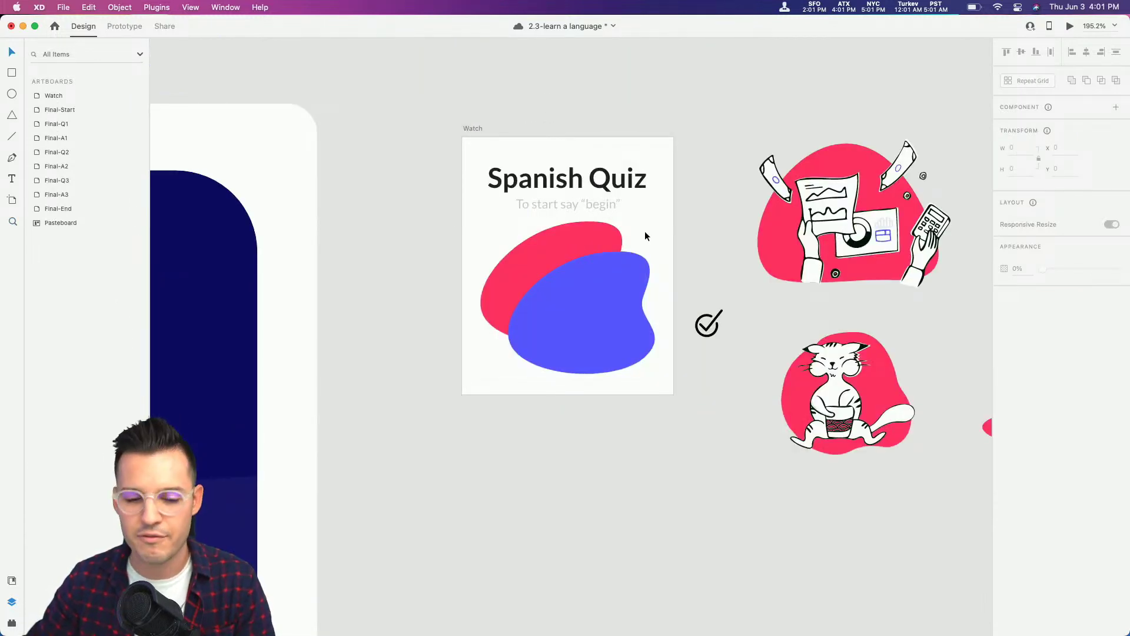
left_click(477, 129)
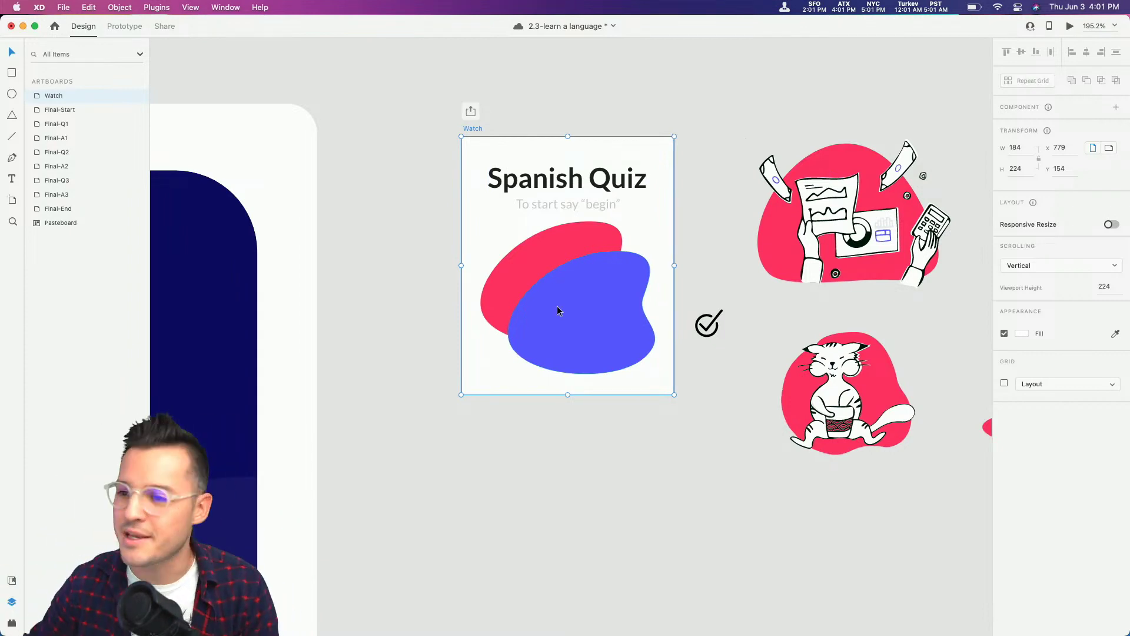
left_click(572, 102)
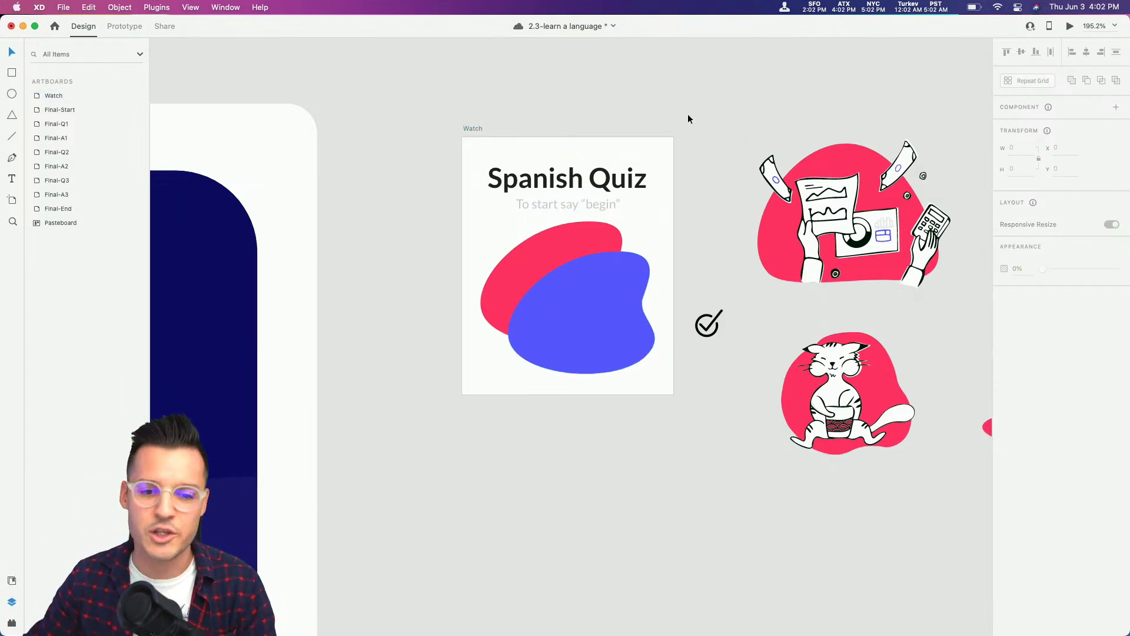
scroll(688, 119, "right", 10)
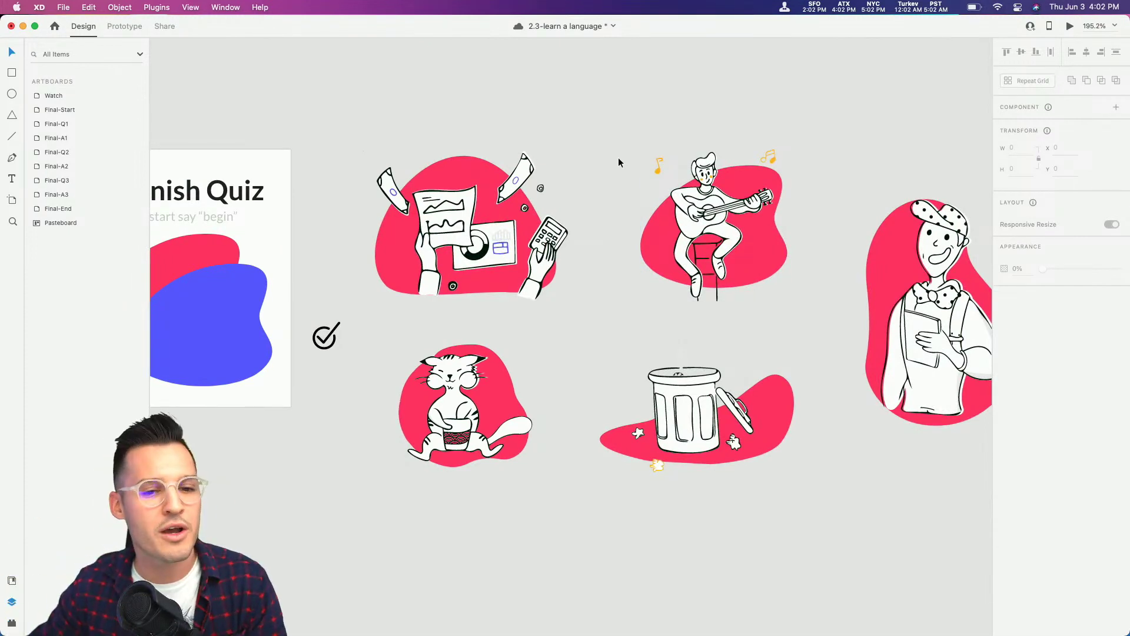
left_click_drag(381, 121, 652, 98)
Step: Look up the Artboard tool's preset sizes for watches with the Watch artboard selected, and return to the Select tool
left_click(360, 113)
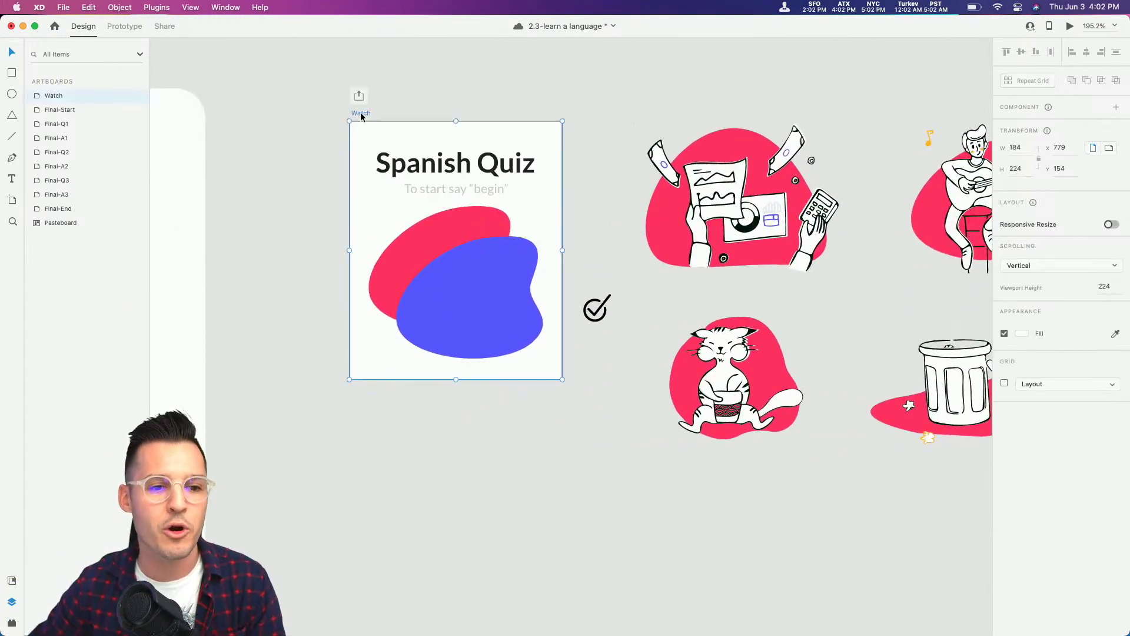
key("a")
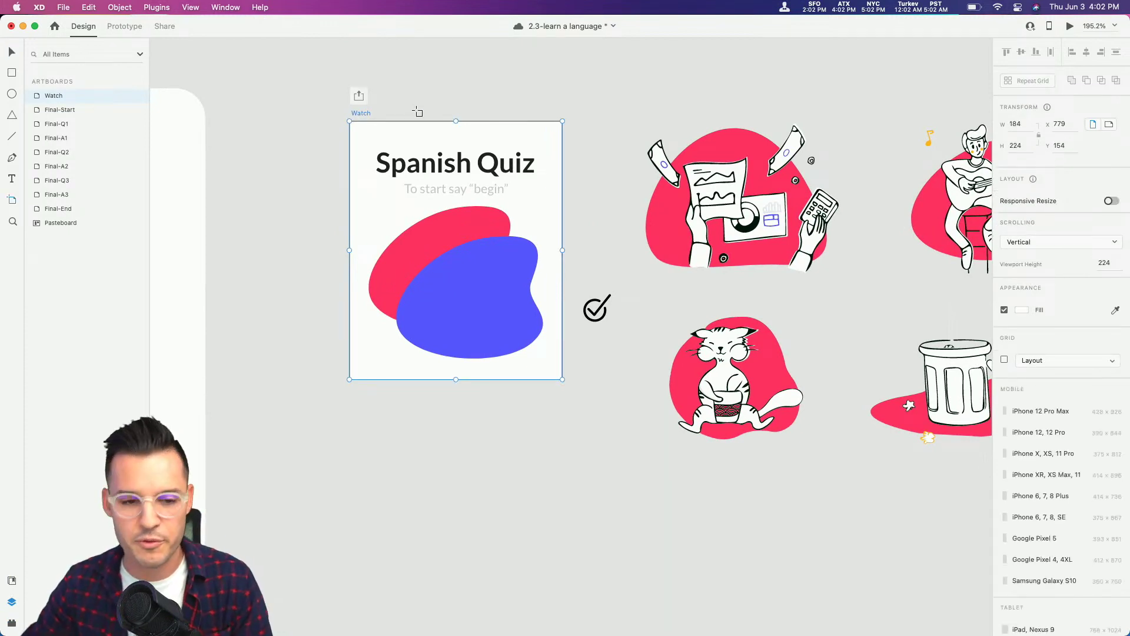
scroll(1054, 433, "down", 10)
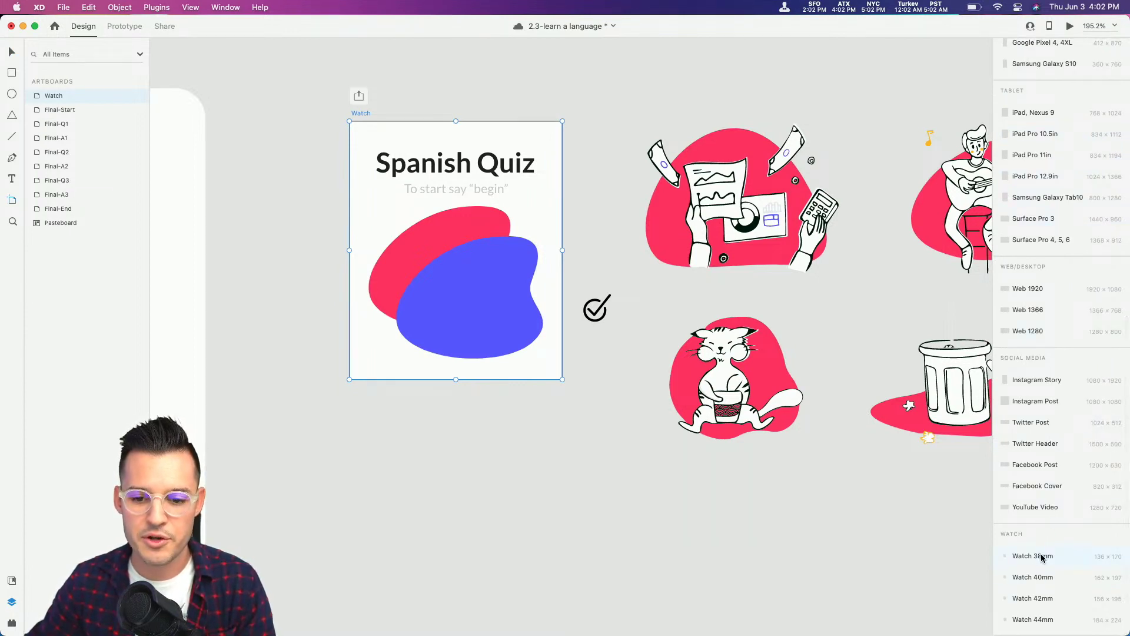
key("Escape")
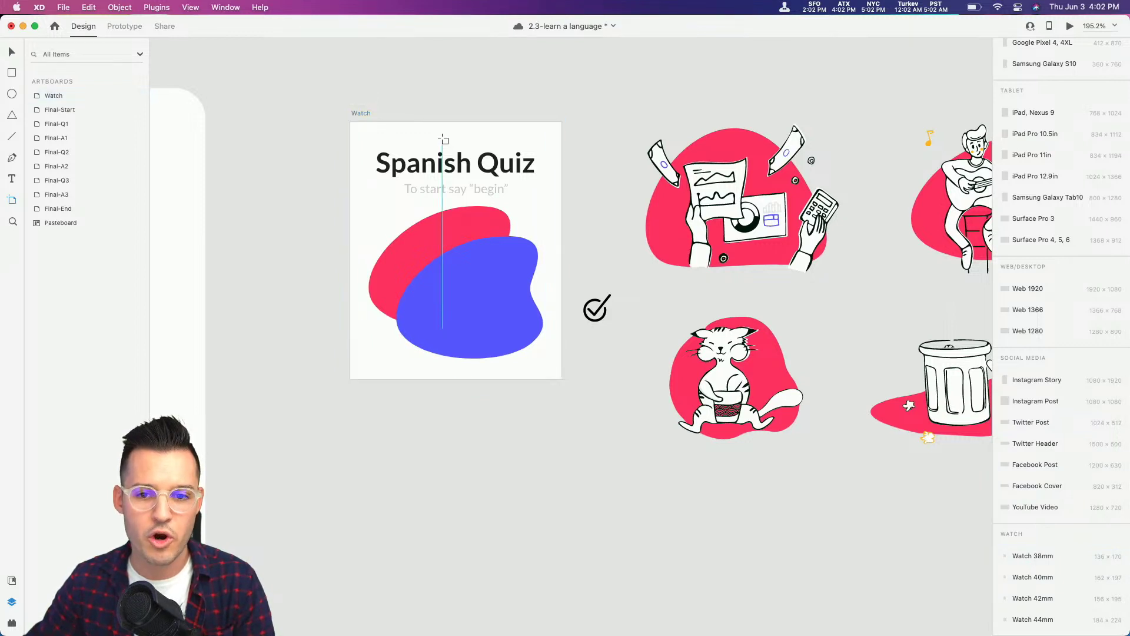
key("v")
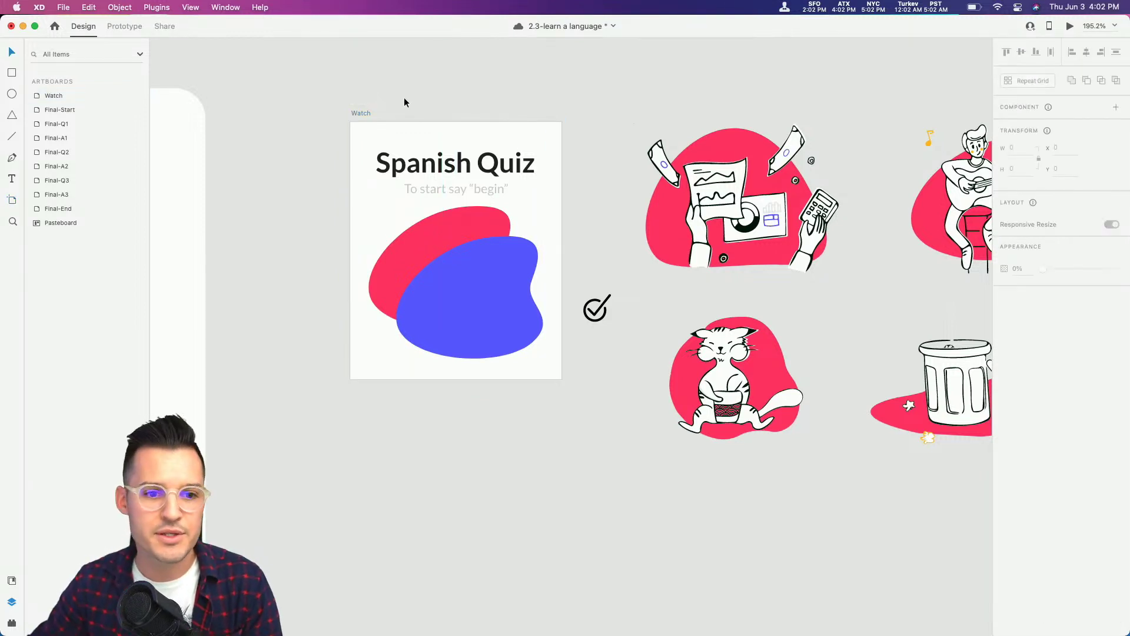
Step: Add the fill colors of the red and blue blob shapes on the Watch artboard to the document colors
left_click(351, 113)
left_click(451, 160)
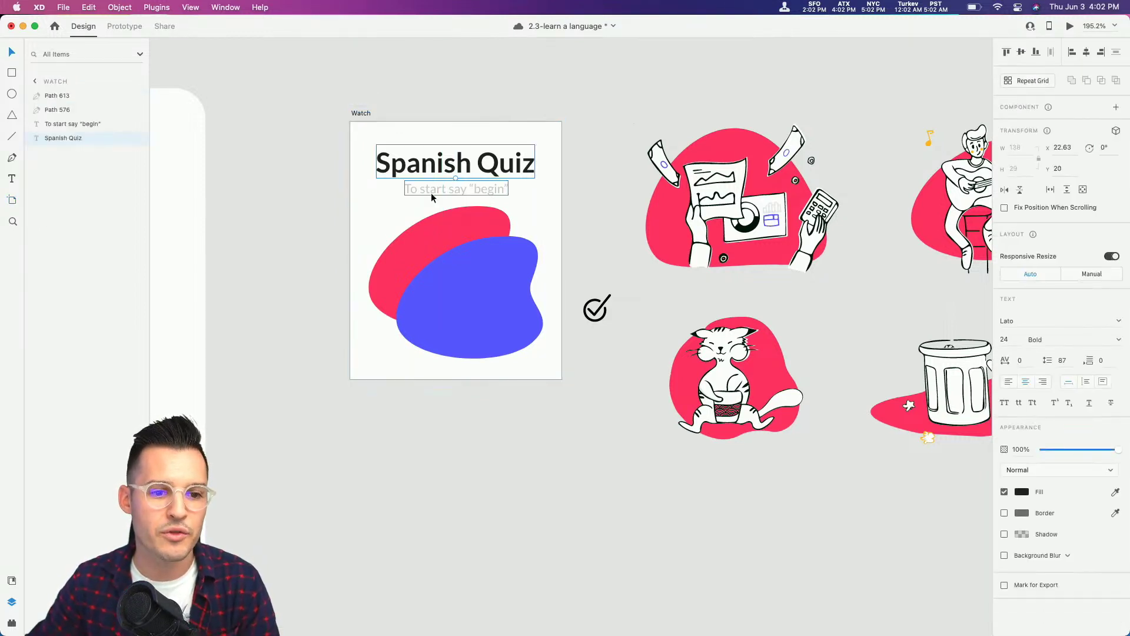
key("z")
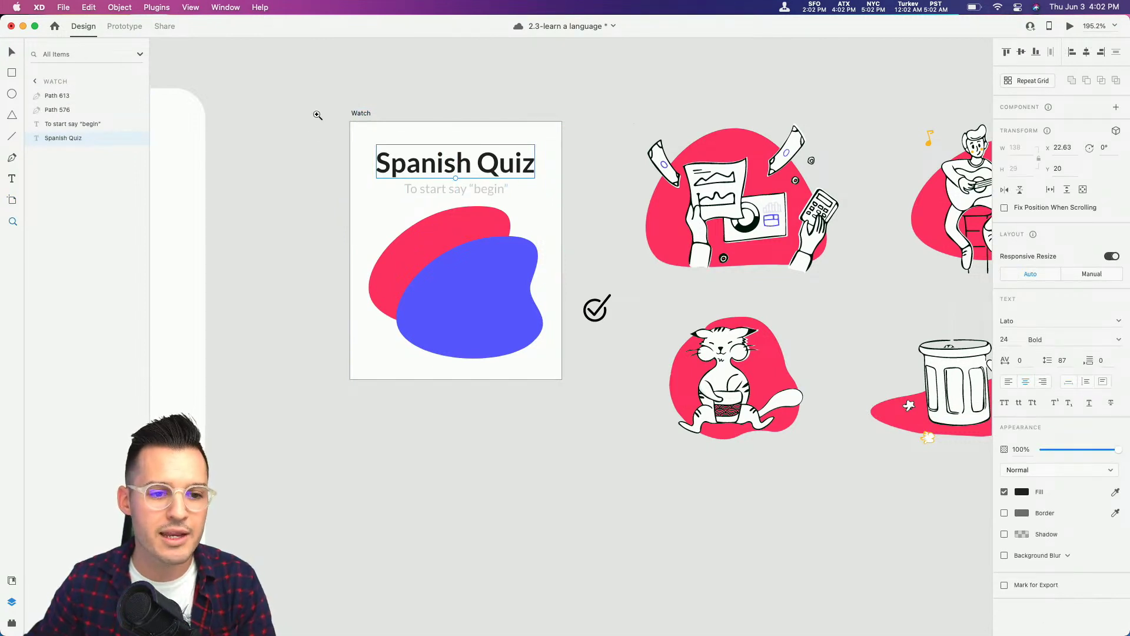
left_click_drag(317, 115, 611, 345)
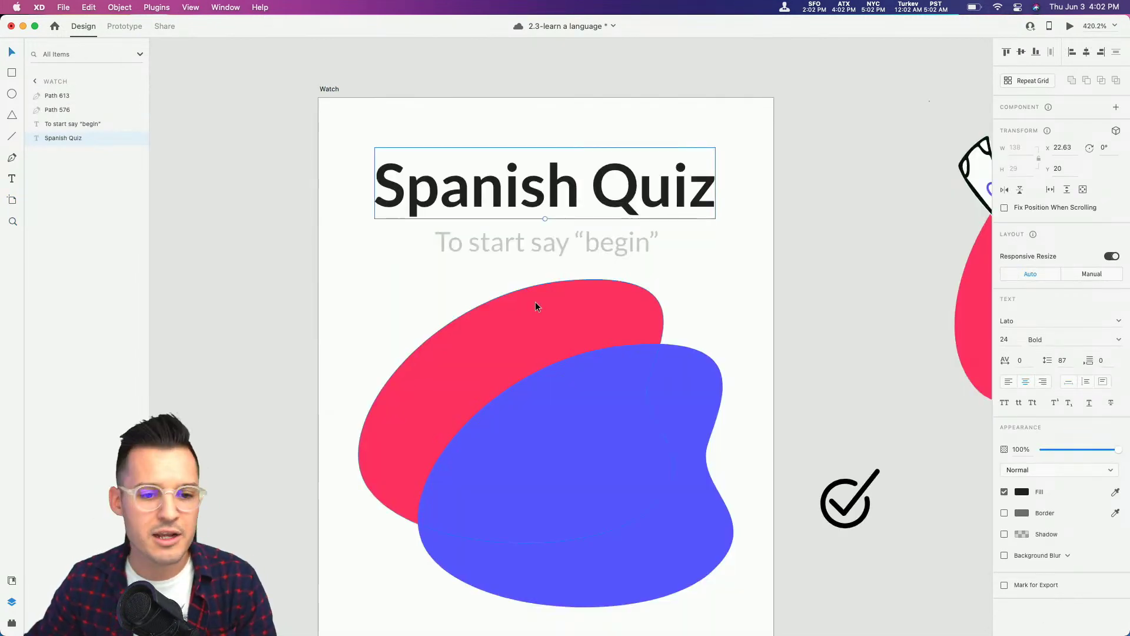
left_click(534, 337)
left_click(596, 389, "shift")
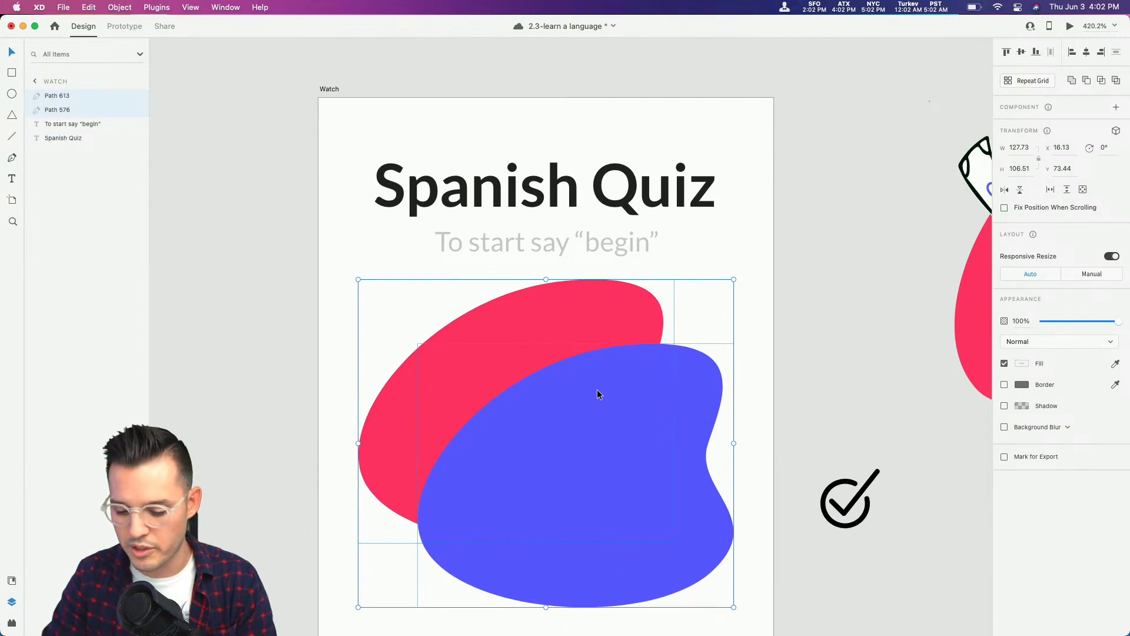
key("super+shift+y")
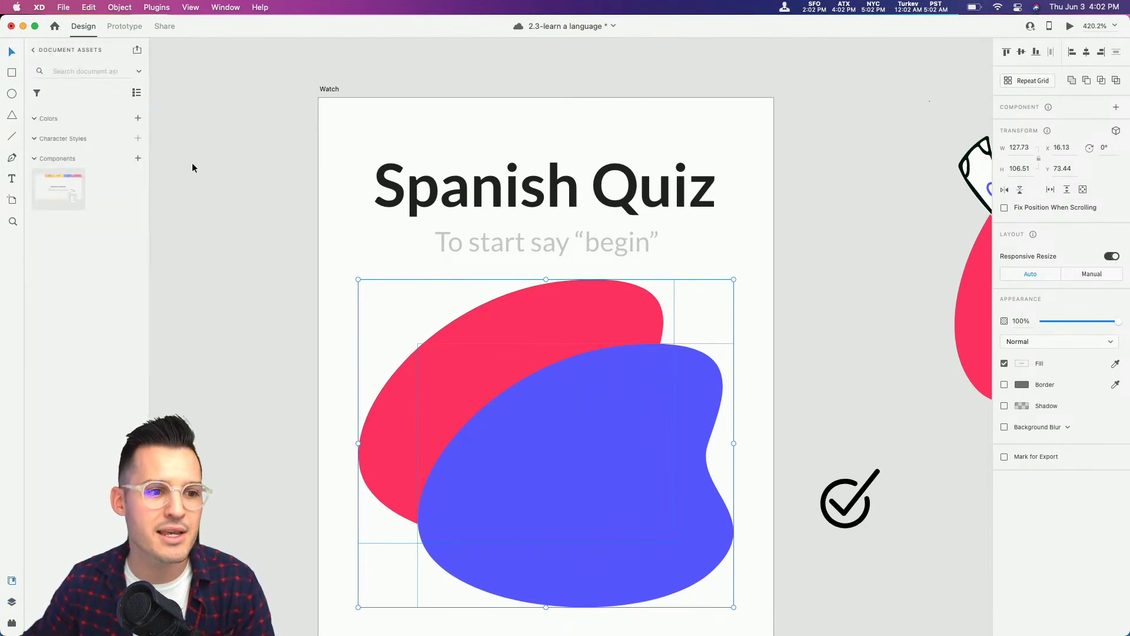
left_click(137, 118)
Step: Save the text colors and character styles of the "Spanish Quiz" title and the "To start say 'begin'" line as document assets
left_click(505, 233)
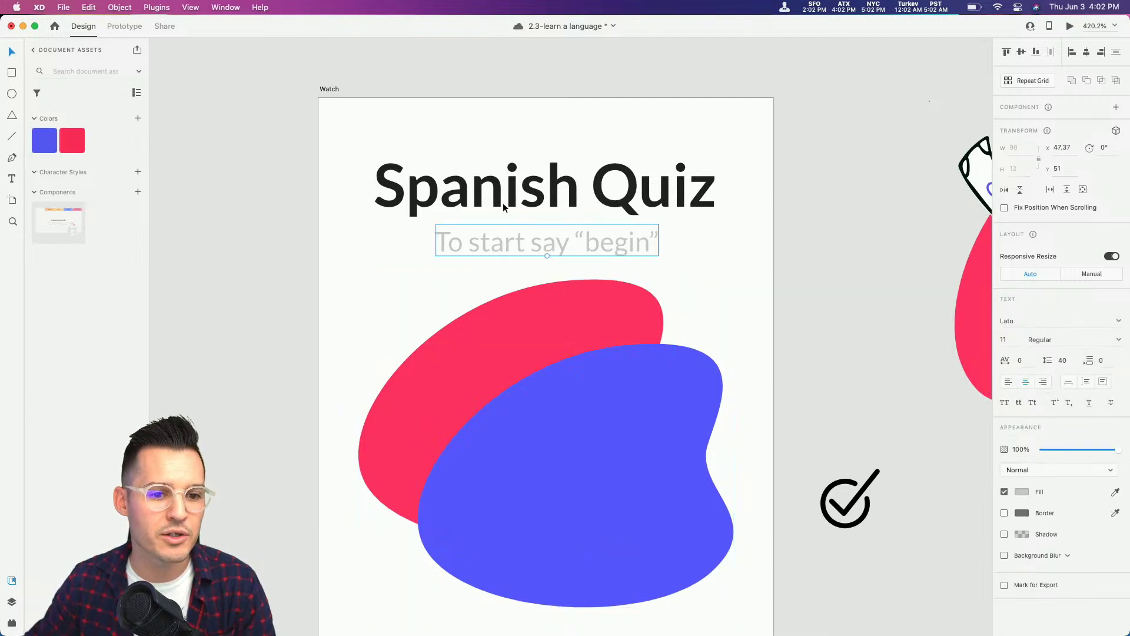
left_click(503, 202, "shift")
left_click(138, 117)
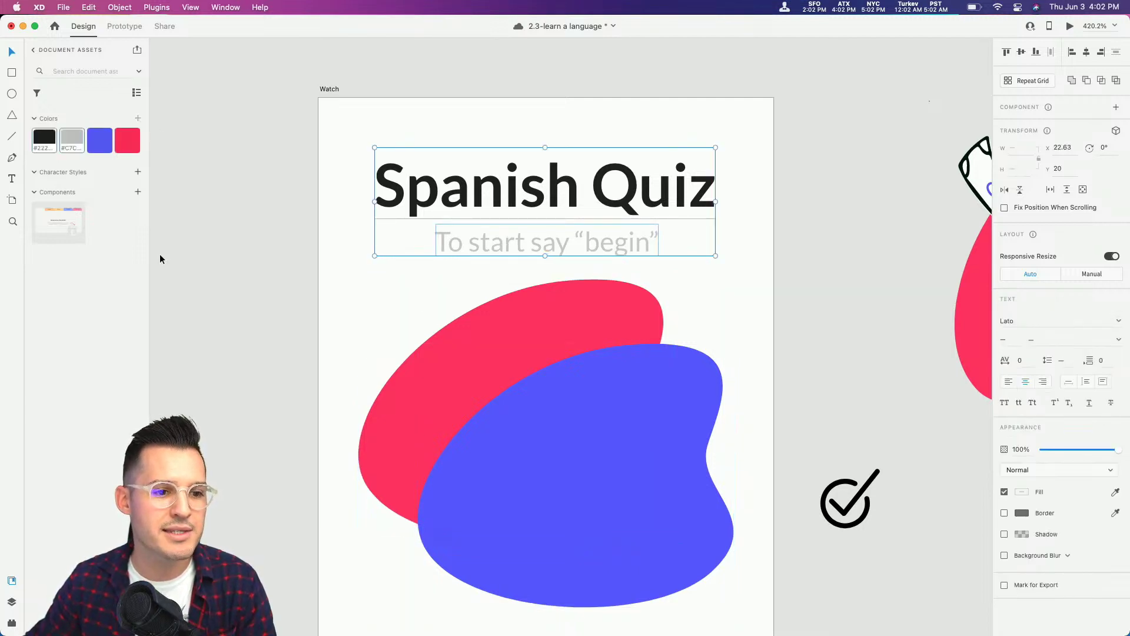
left_click(138, 171)
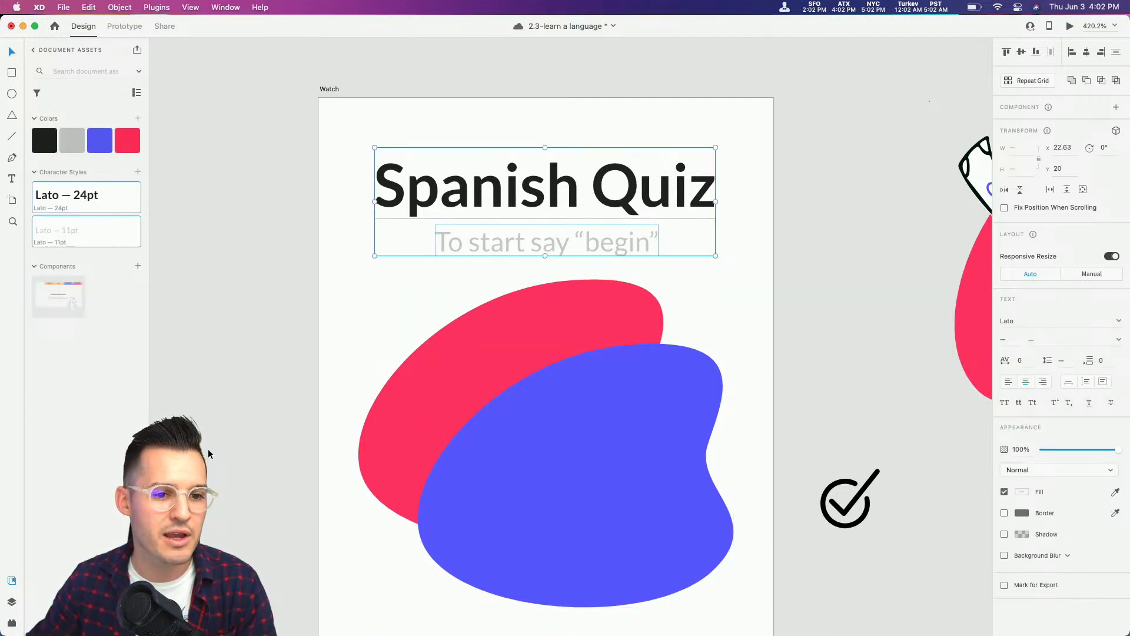
left_click(208, 450)
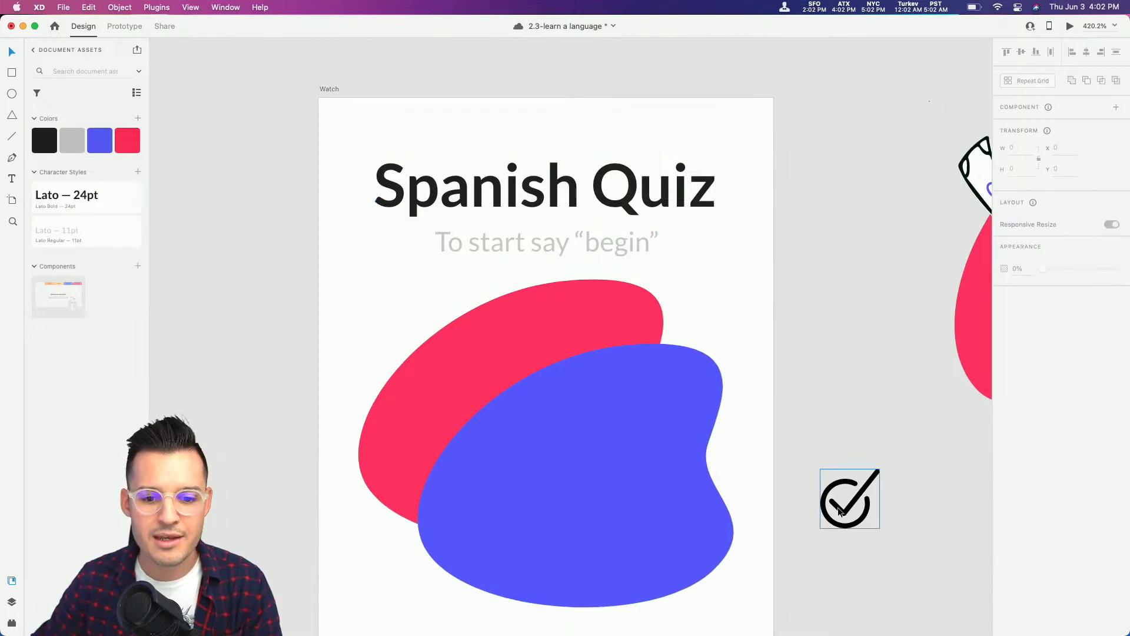
Step: Try to add the five illustrations beside the Watch artboard to the document components
key("super+1")
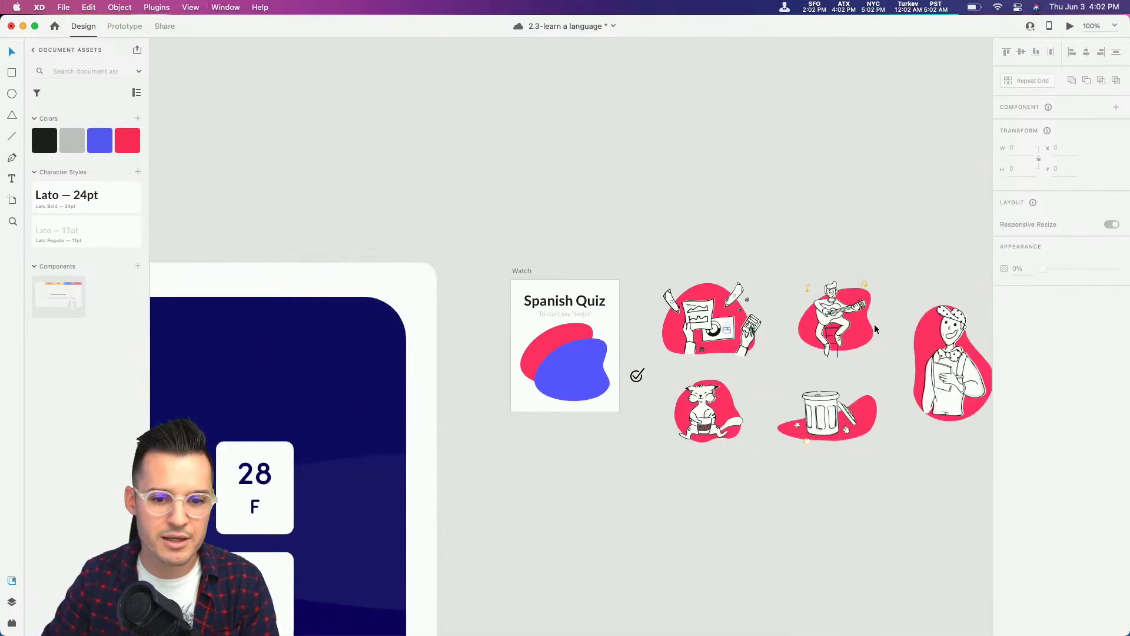
scroll(874, 329, "down", 4)
scroll(874, 329, "right", 8)
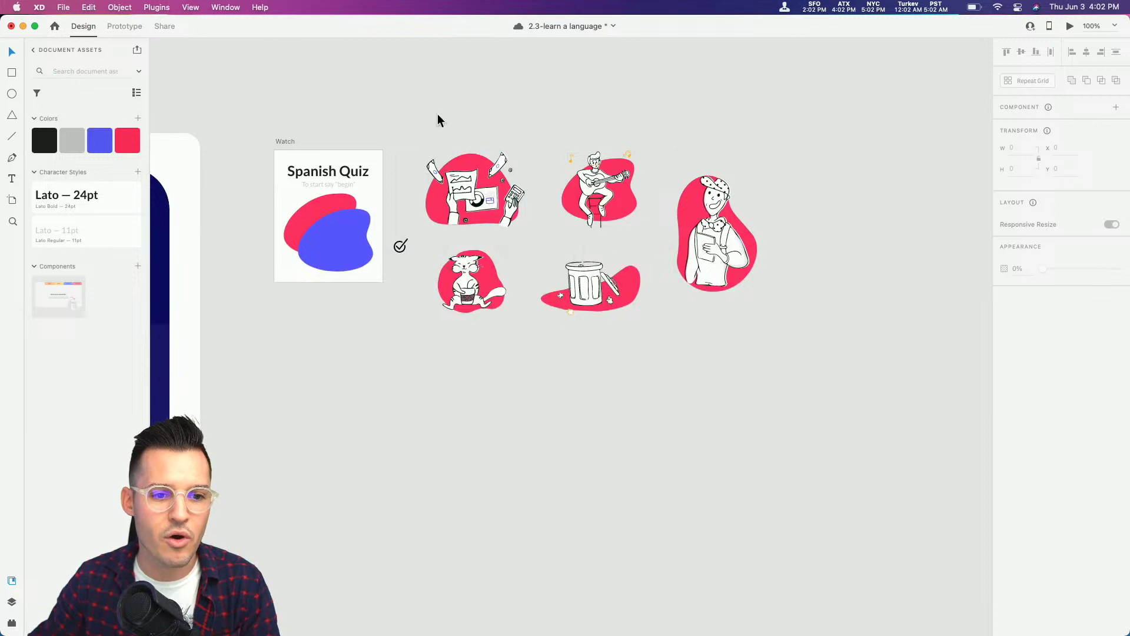
left_click_drag(449, 106, 741, 306)
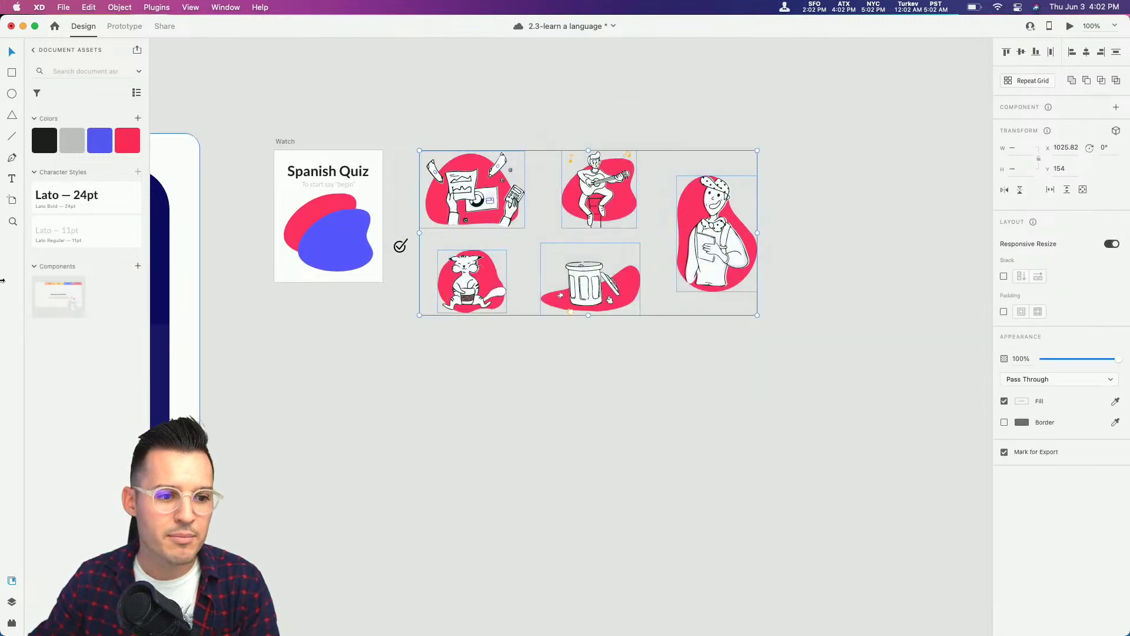
left_click(137, 268)
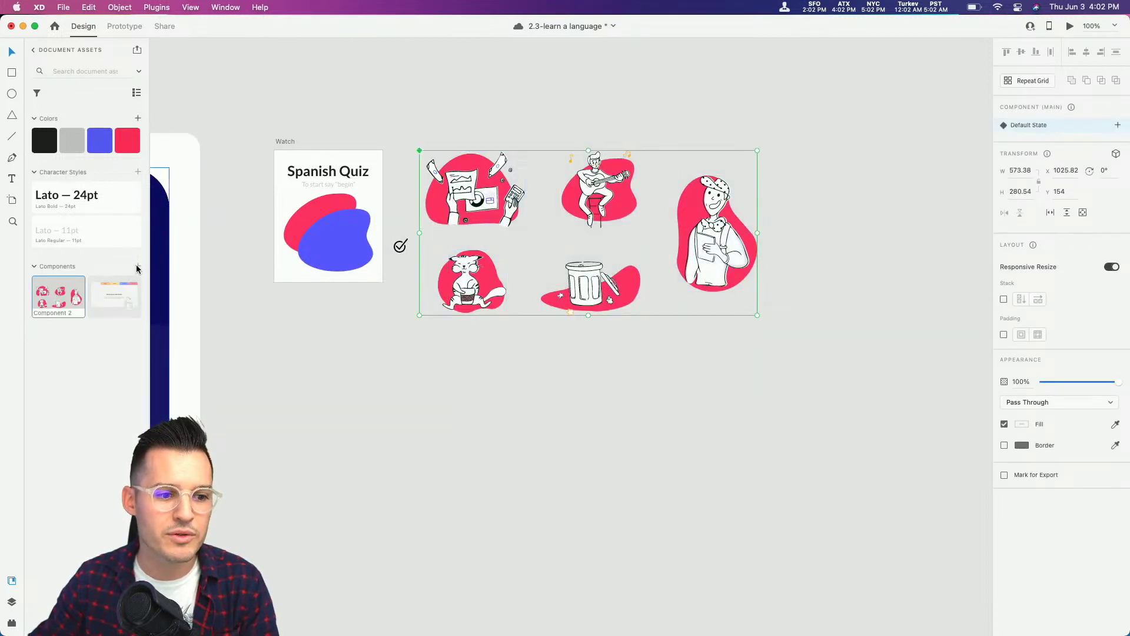
left_click(485, 377)
Step: Delete the combined illustrations component from the document assets
right_click(68, 293)
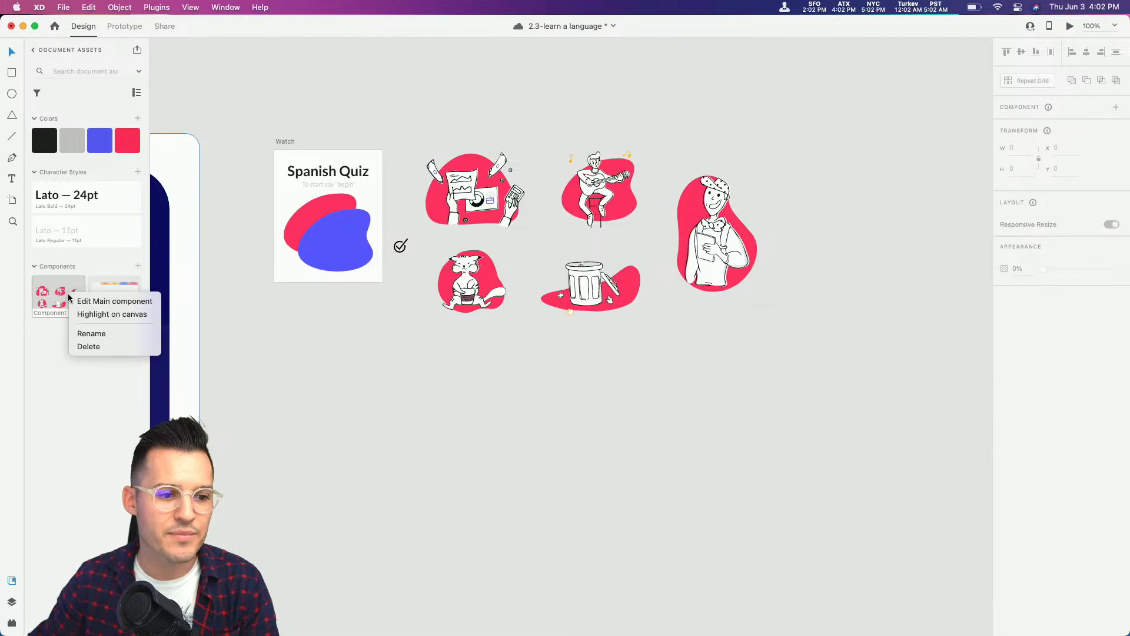
left_click(115, 341)
scroll(403, 371, "left", 5)
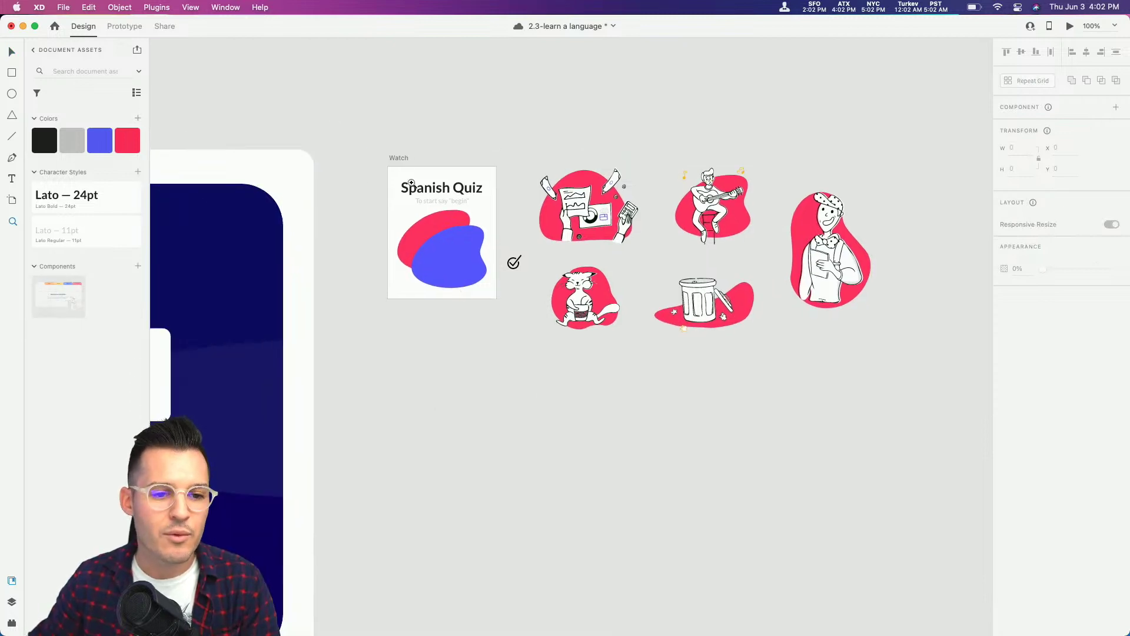
Step: Move the group of five illustrations farther away from the Watch artboard, to about X 1213 and Y 125
key("z")
left_click(598, 353)
key("super+0")
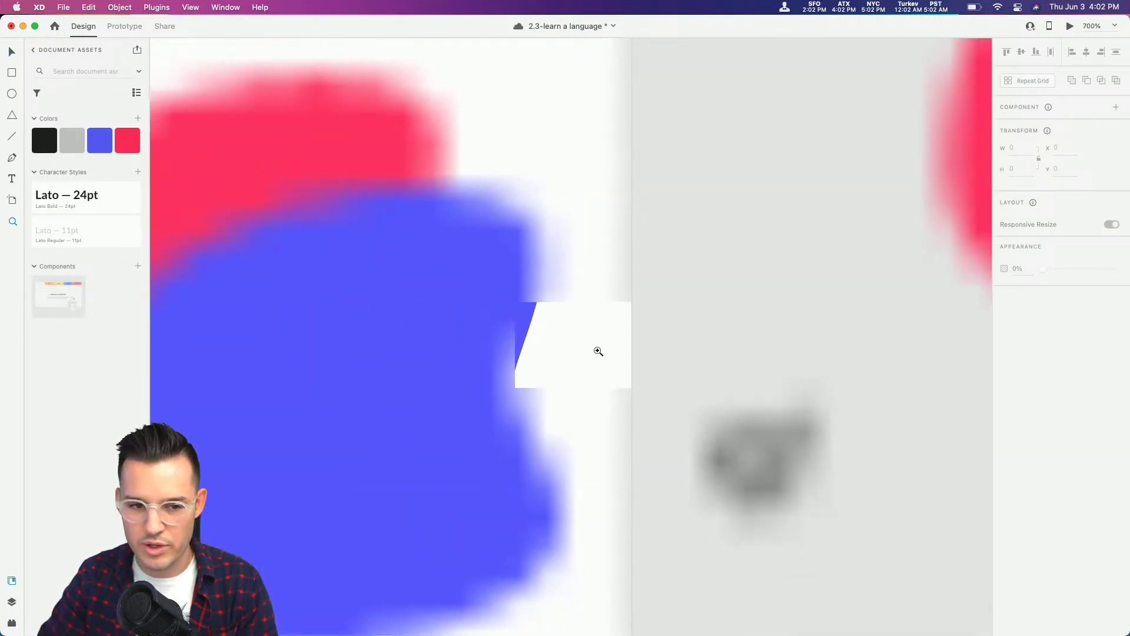
key("v")
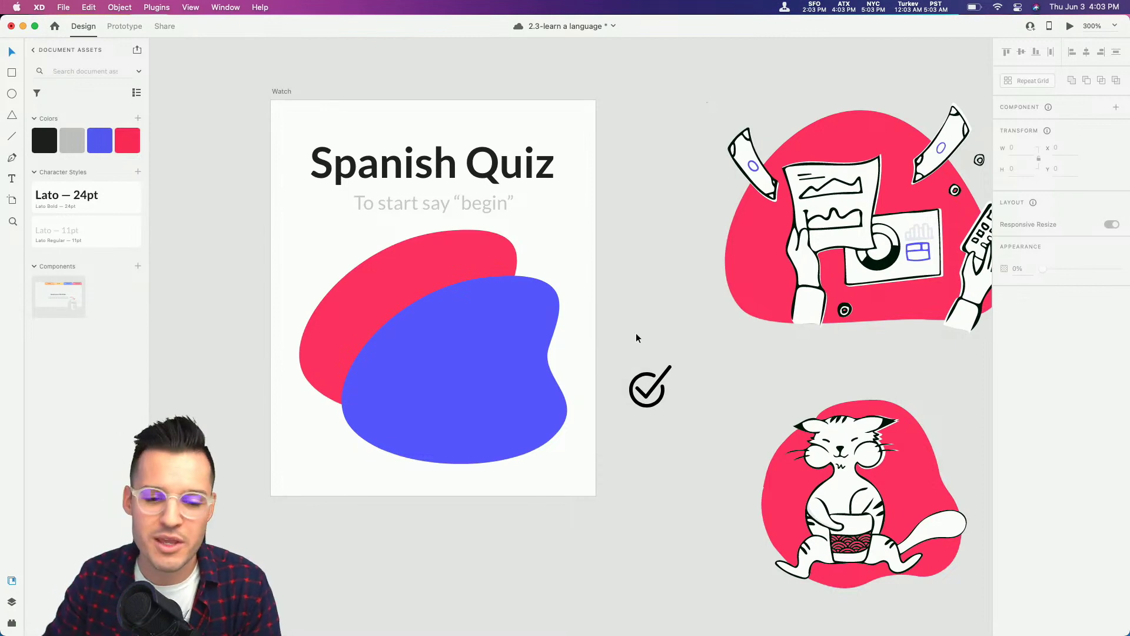
key("super+minus")
left_click_drag(844, 296, 714, 287)
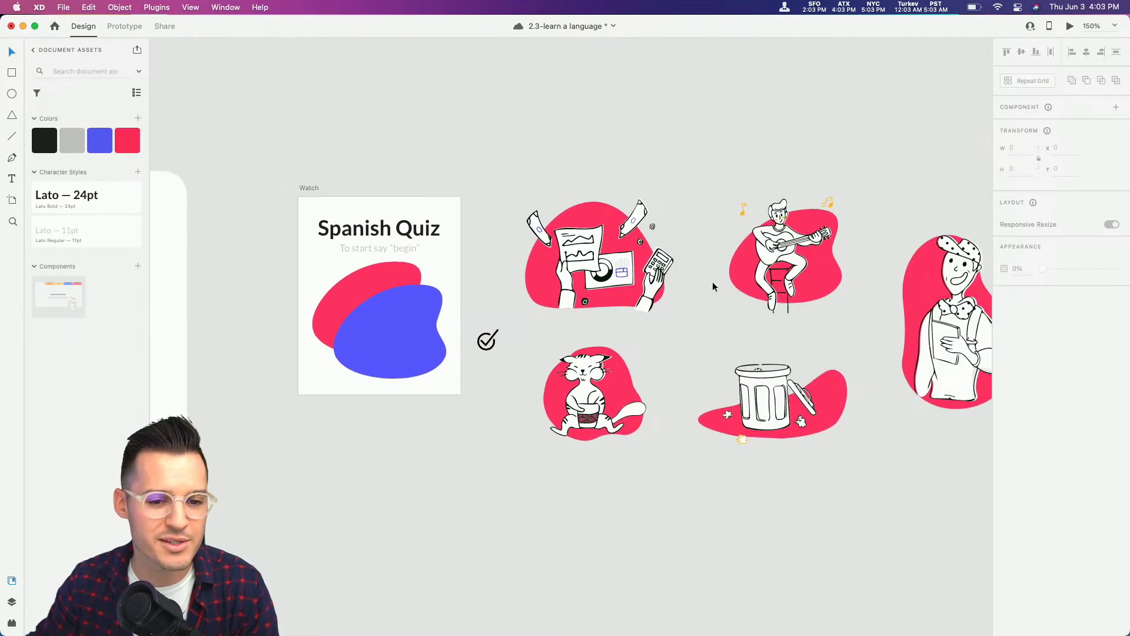
left_click_drag(697, 330, 954, 487)
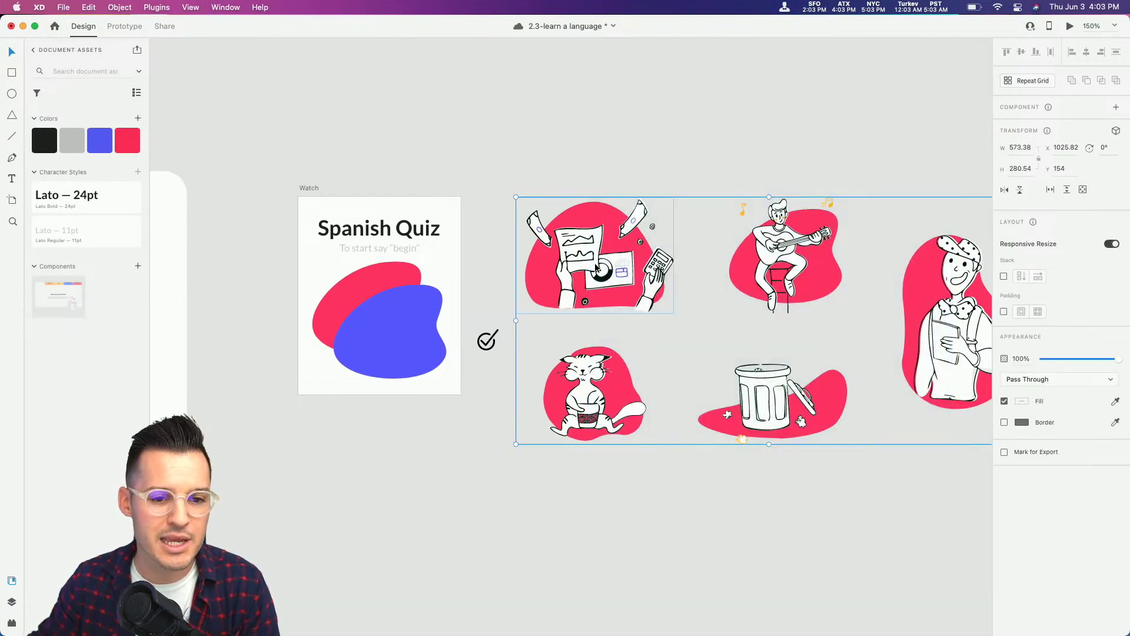
left_click_drag(599, 265, 729, 201)
left_click(618, 237)
left_click(814, 159)
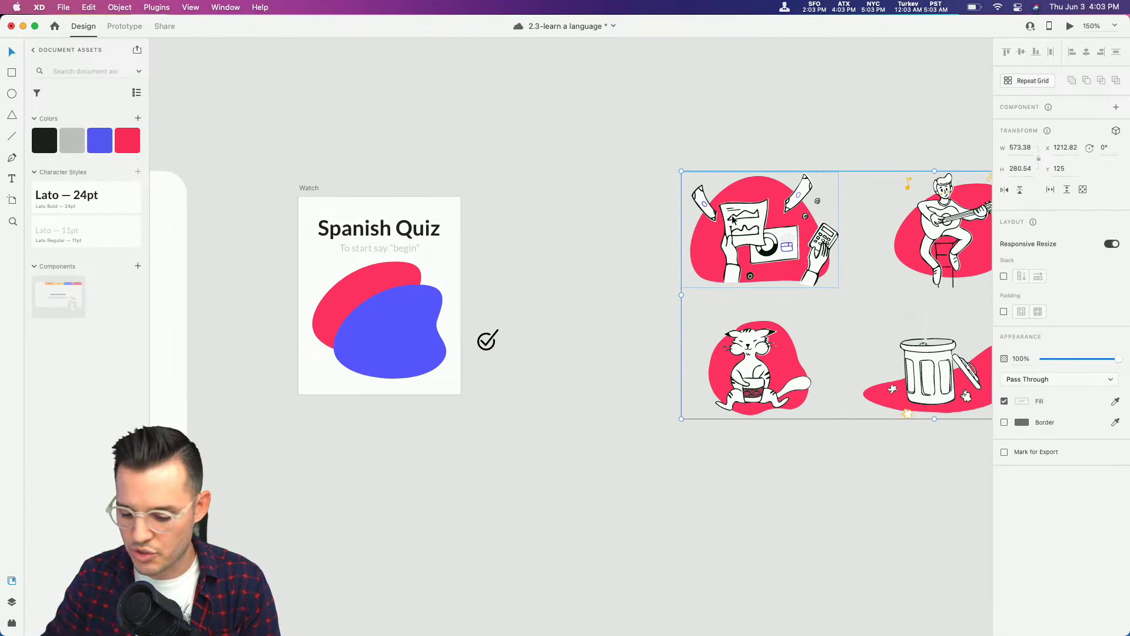
Step: Take the five illustration layers out of Group 283 so each sits directly on the pasteboard
key("super+y")
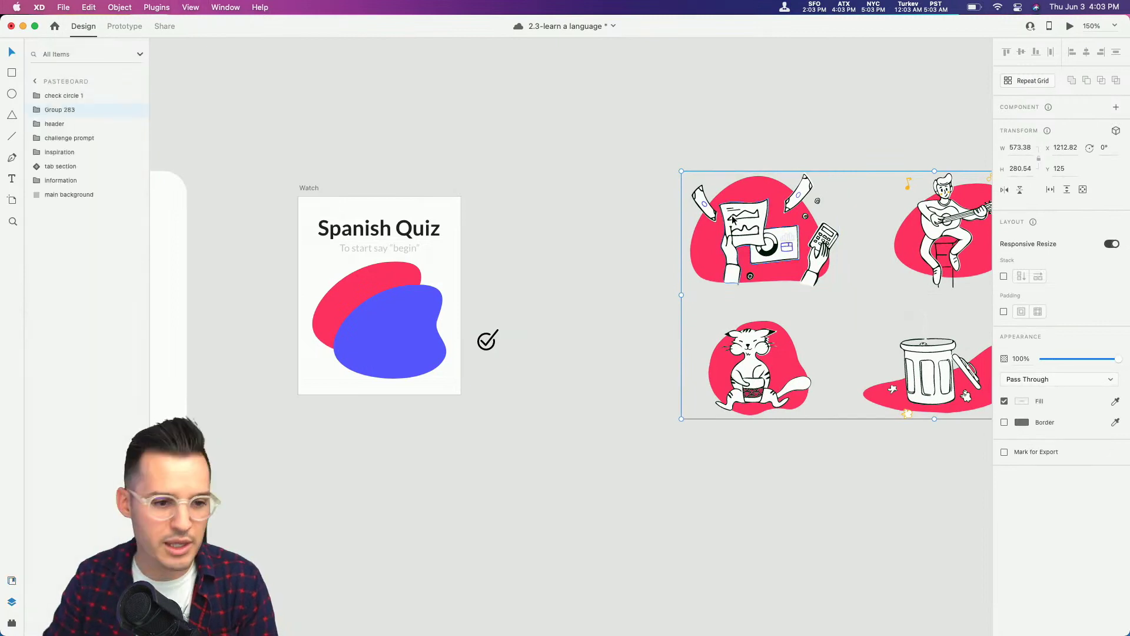
left_click(37, 112)
left_click(49, 125)
left_click(48, 140)
left_click(50, 153)
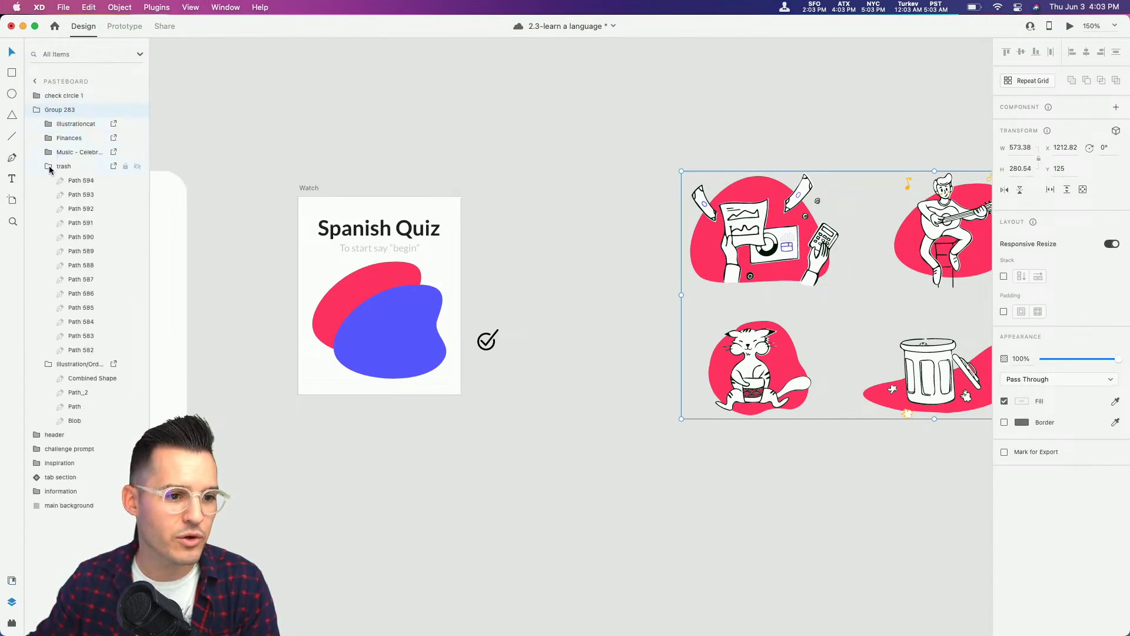
left_click(50, 166)
left_click(49, 180)
left_click(55, 180)
left_click(71, 123, "shift")
left_click_drag(71, 124, 56, 101)
Step: Move the red and blue blobs off the Watch artboard and place the Finances illustration in its lower half instead
left_click_drag(759, 230, 367, 466)
left_click(374, 347)
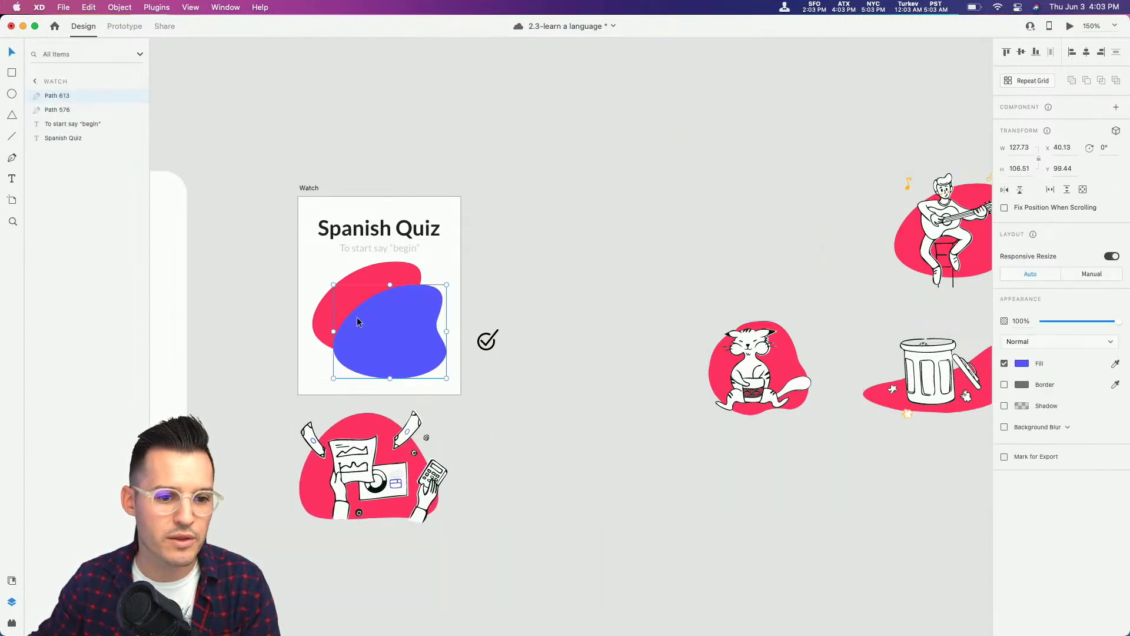
left_click(381, 277, "shift")
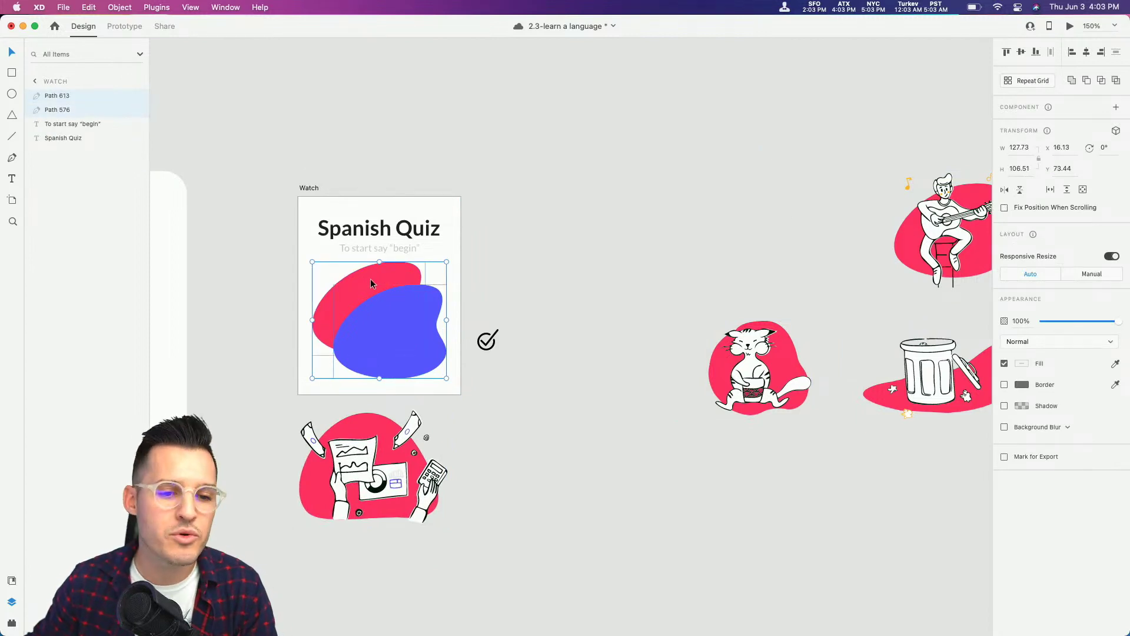
left_click_drag(371, 284, 447, 54)
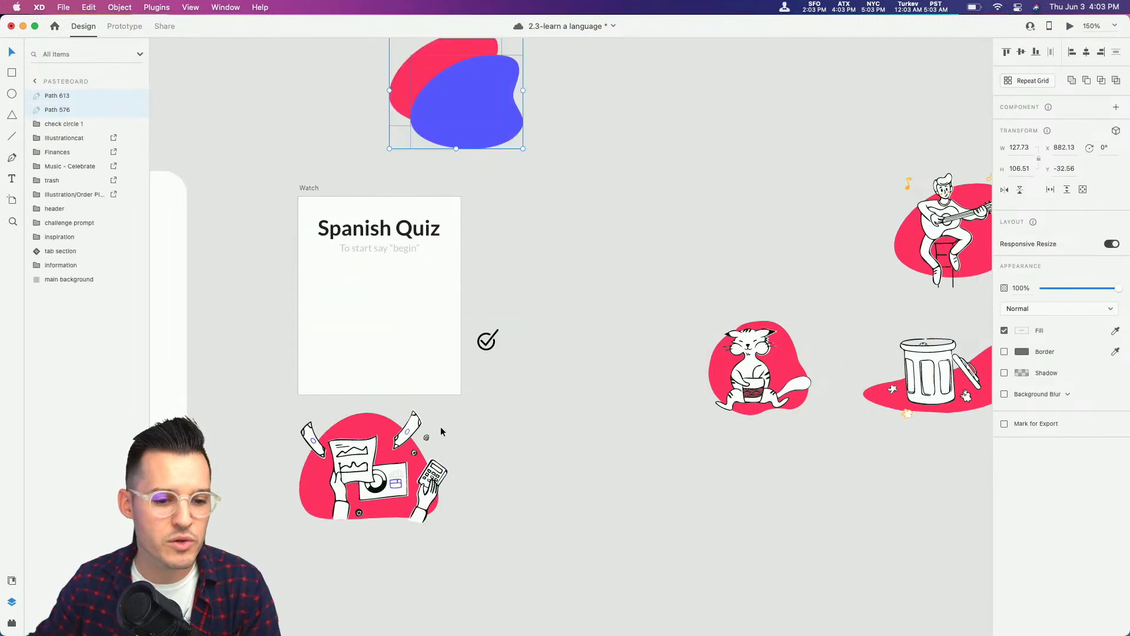
left_click_drag(378, 482, 389, 363)
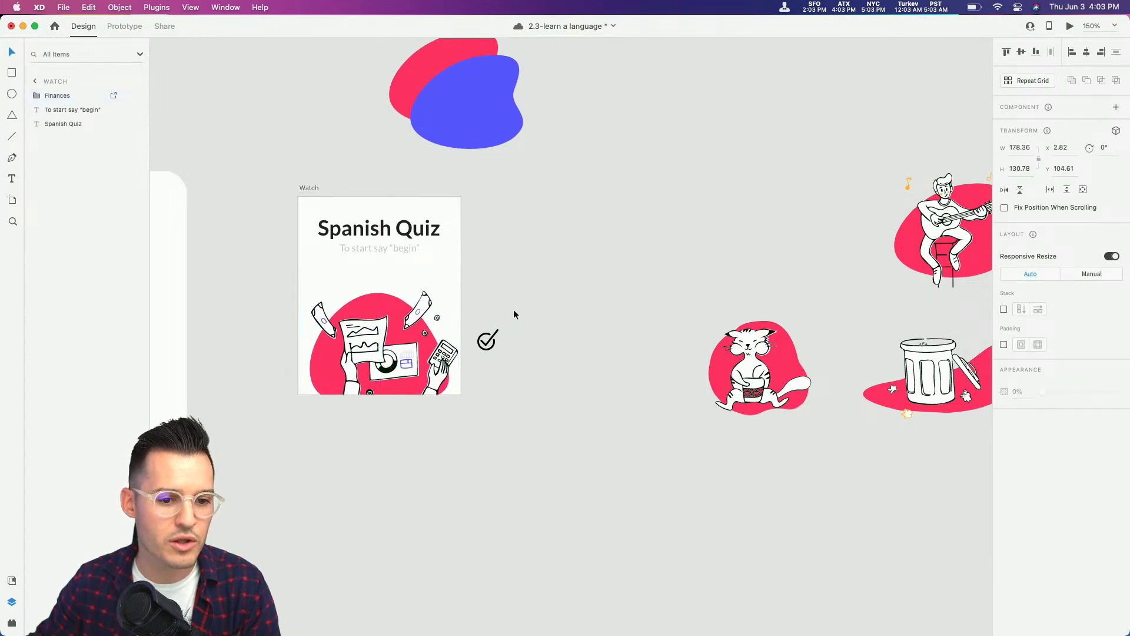
Step: Move the check circle icon out of the way, above and beside the Watch artboard
left_click(513, 312)
scroll(513, 312, "left", 4)
key("z")
left_click_drag(388, 171, 631, 425)
key("v")
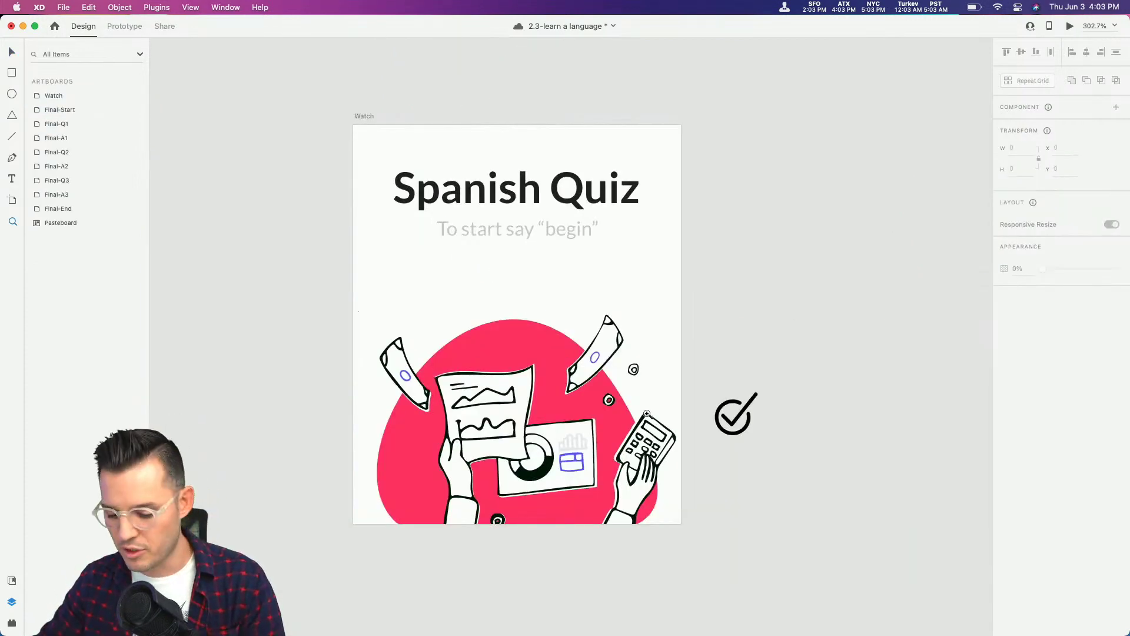
left_click_drag(740, 425, 847, 74)
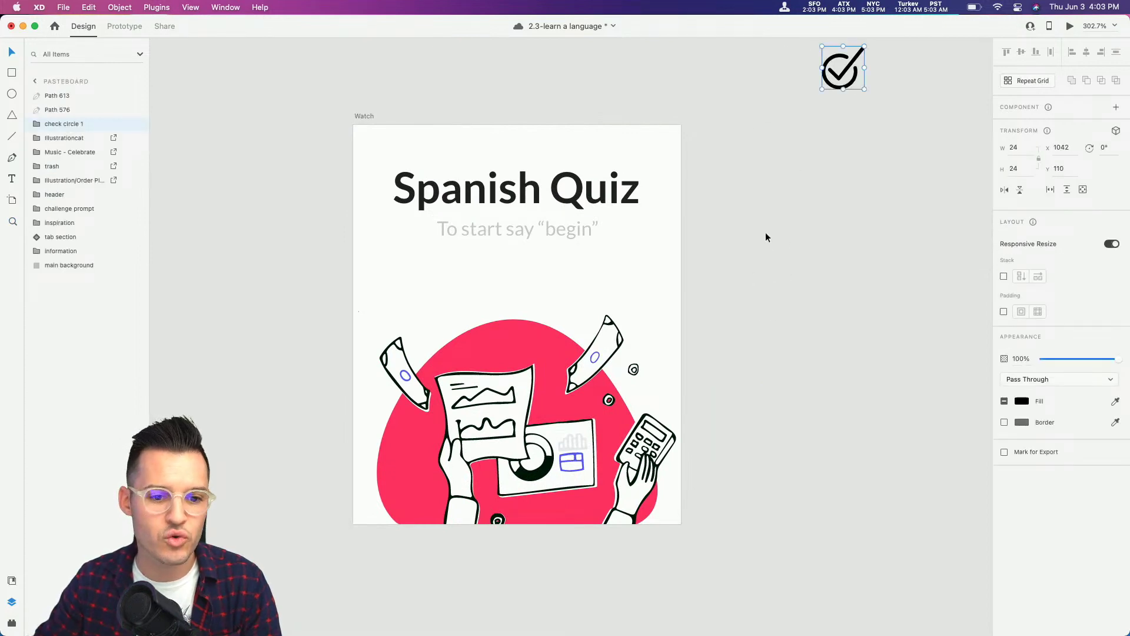
Step: Enlarge the Finances illustration slightly past the Watch artboard's width, position it so the artboard's bottom edge crops it, and save the document
left_click(540, 398)
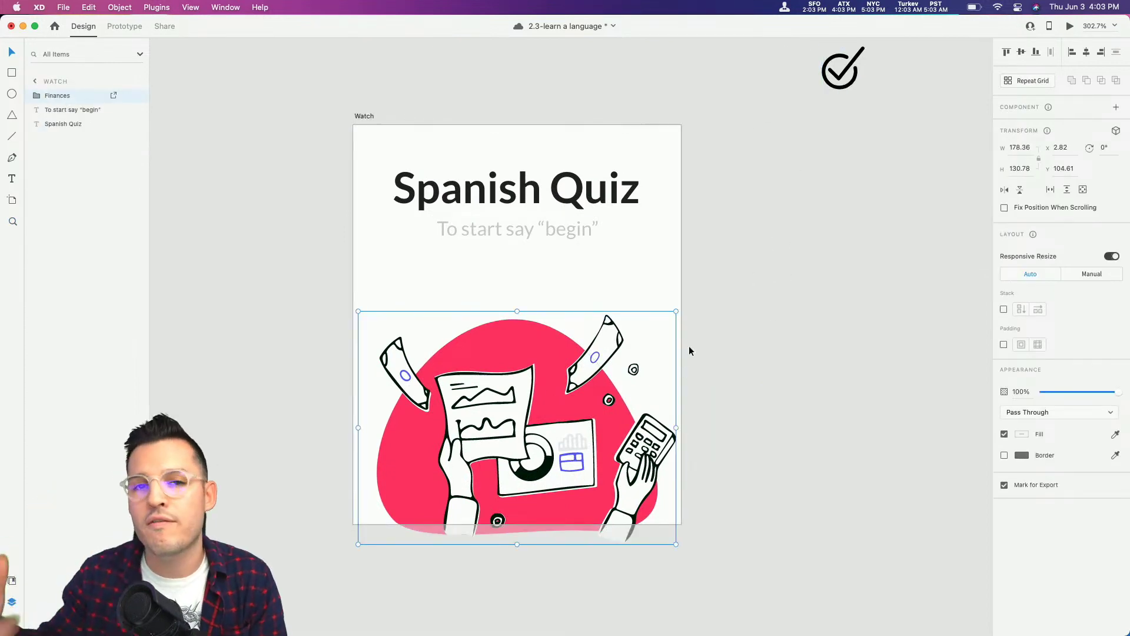
left_click_drag(566, 395, 564, 362)
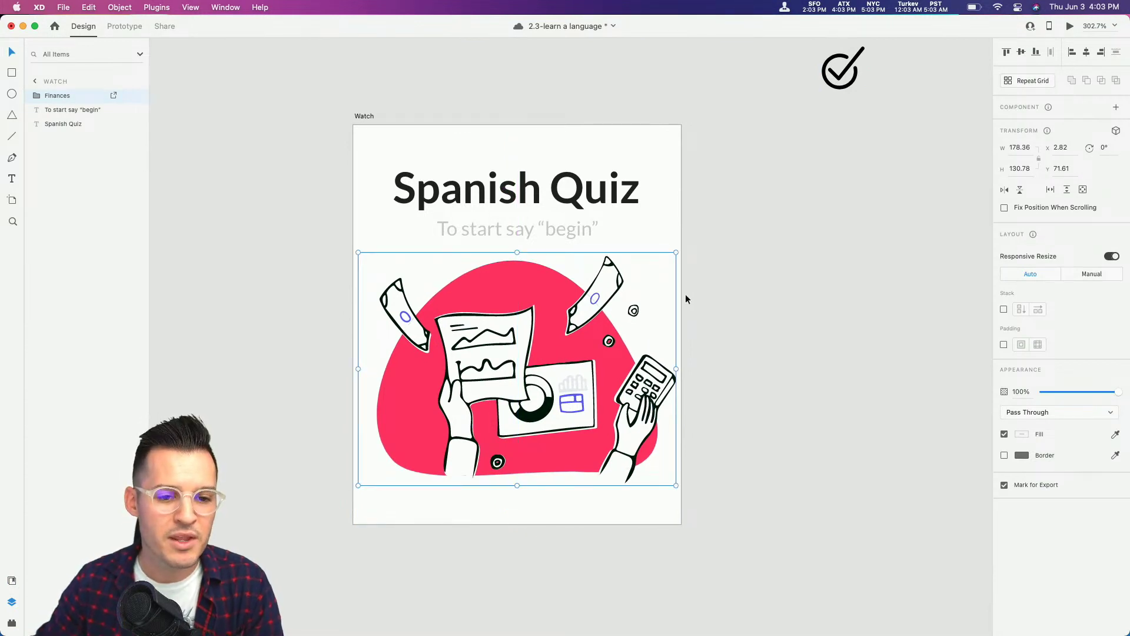
left_click_drag(676, 251, 691, 252)
left_click_drag(502, 353, 504, 423)
left_click(723, 399)
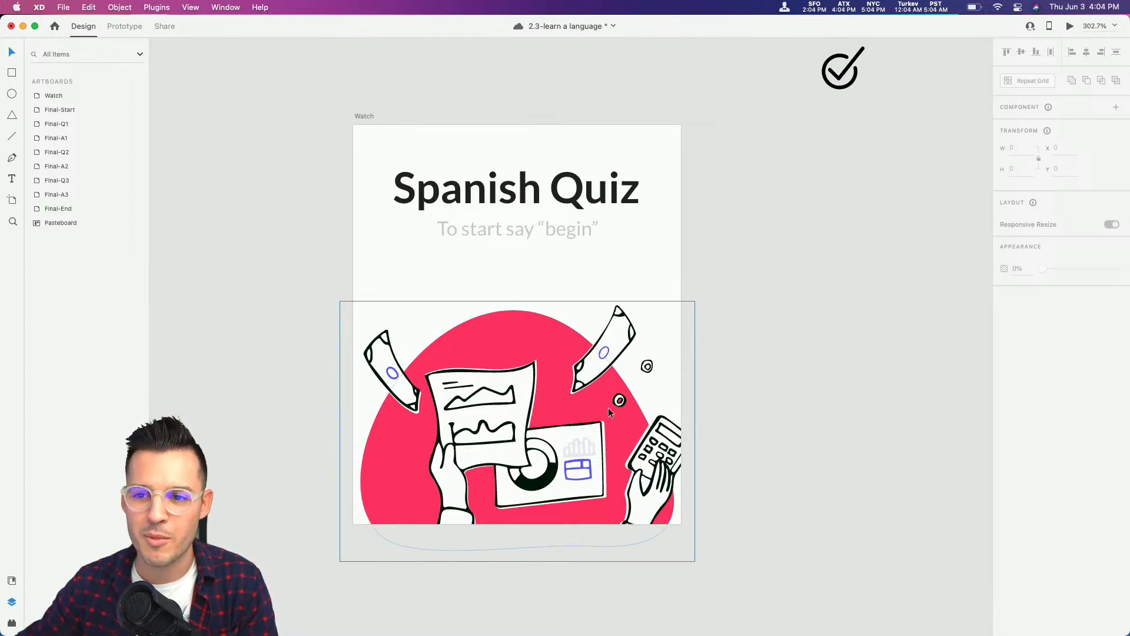
key("super+s")
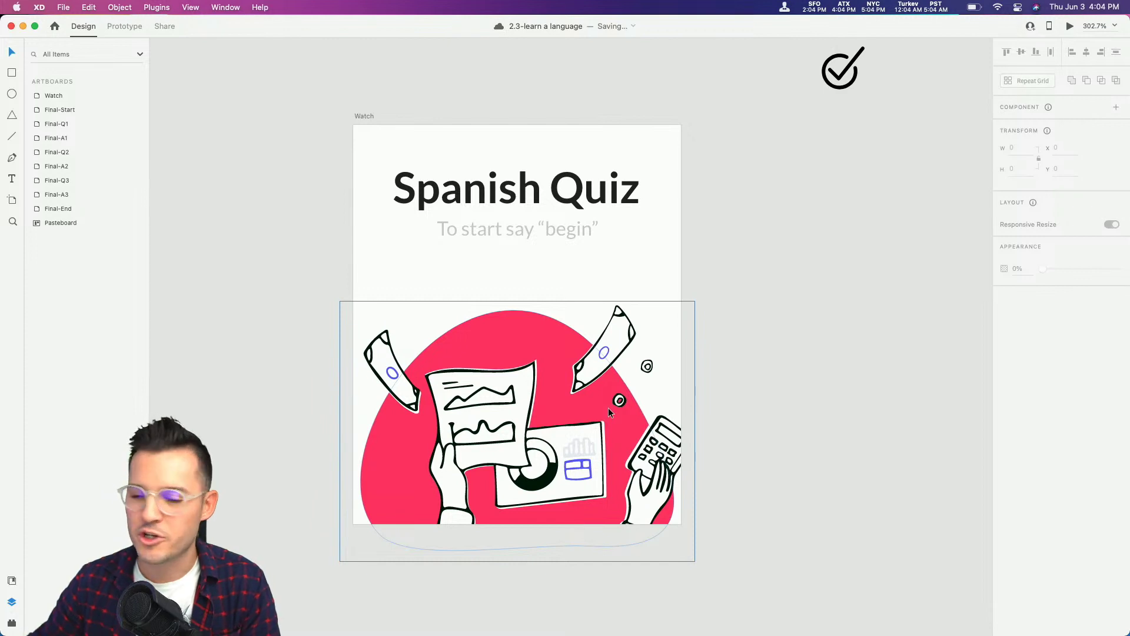
Step: Lower the "Spanish Quiz" title to about Y 25 with its "To start say 'begin'" line, adding slightly more space between them
left_click(563, 234)
left_click(570, 195, "shift")
left_click_drag(570, 195, 569, 204)
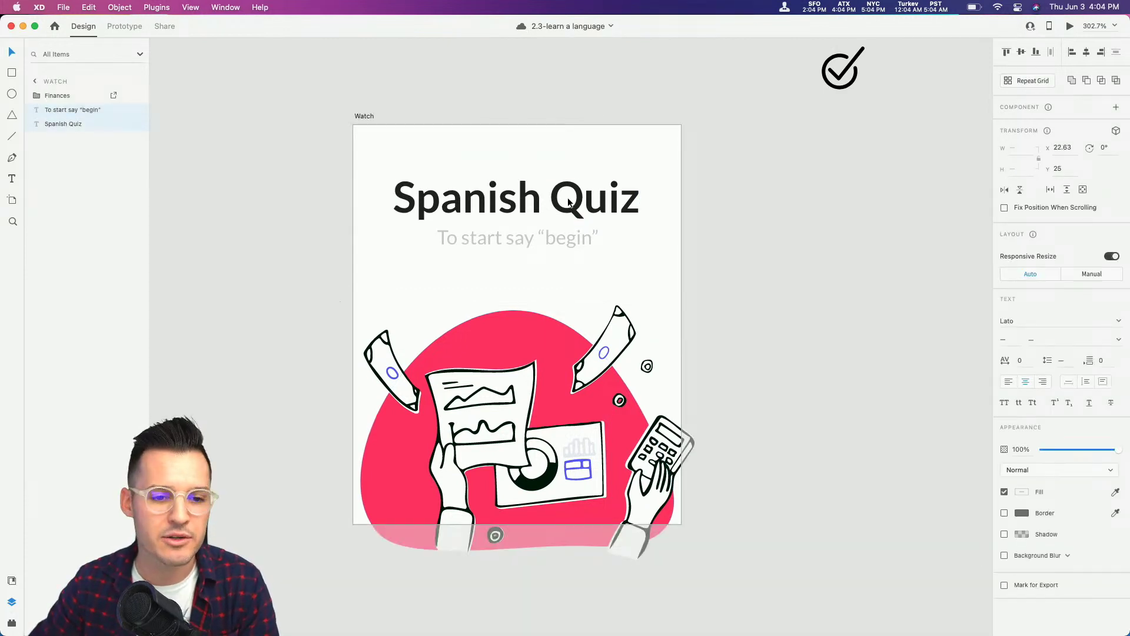
left_click(570, 242)
left_click(778, 245)
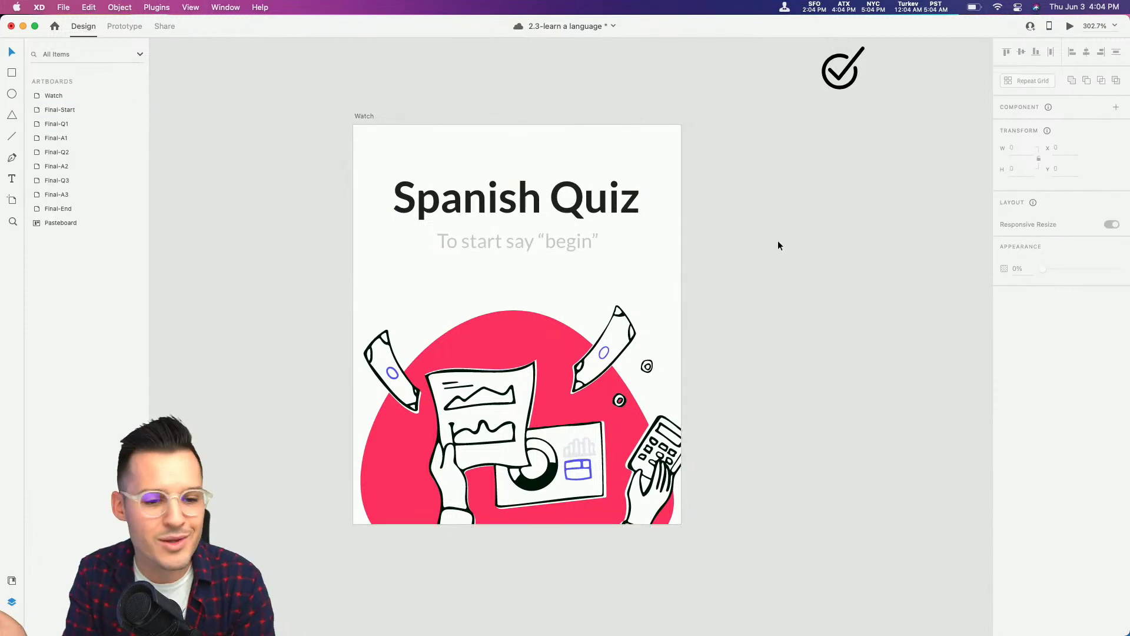
Step: Duplicate the Watch artboard and place the copy beside the original
left_click_drag(777, 245, 643, 250)
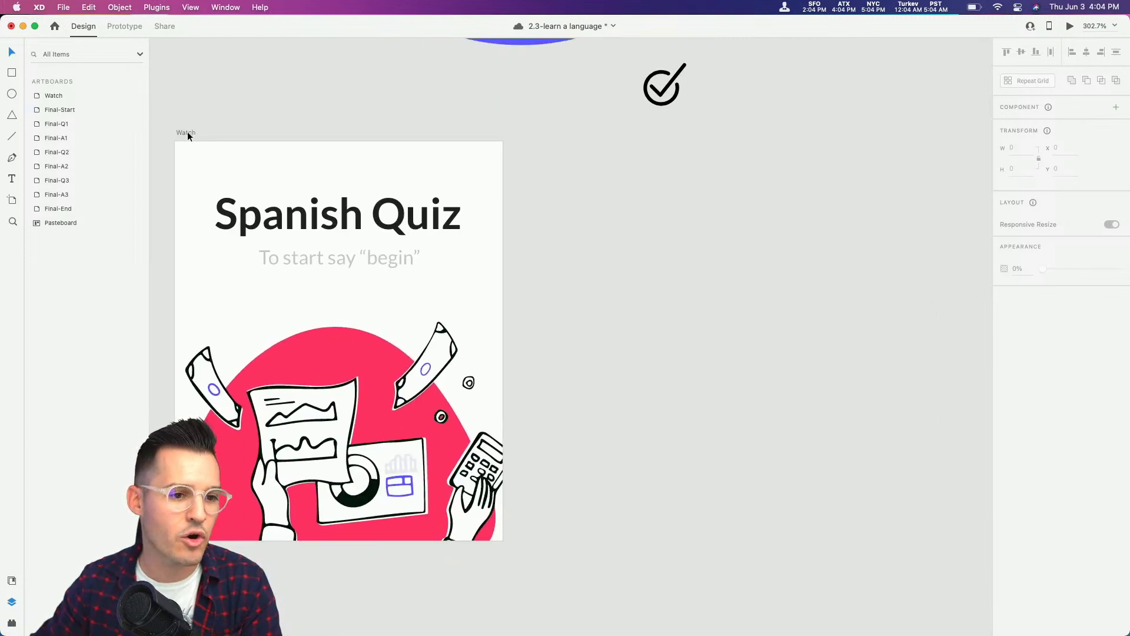
left_click_drag(187, 131, 563, 151, "alt")
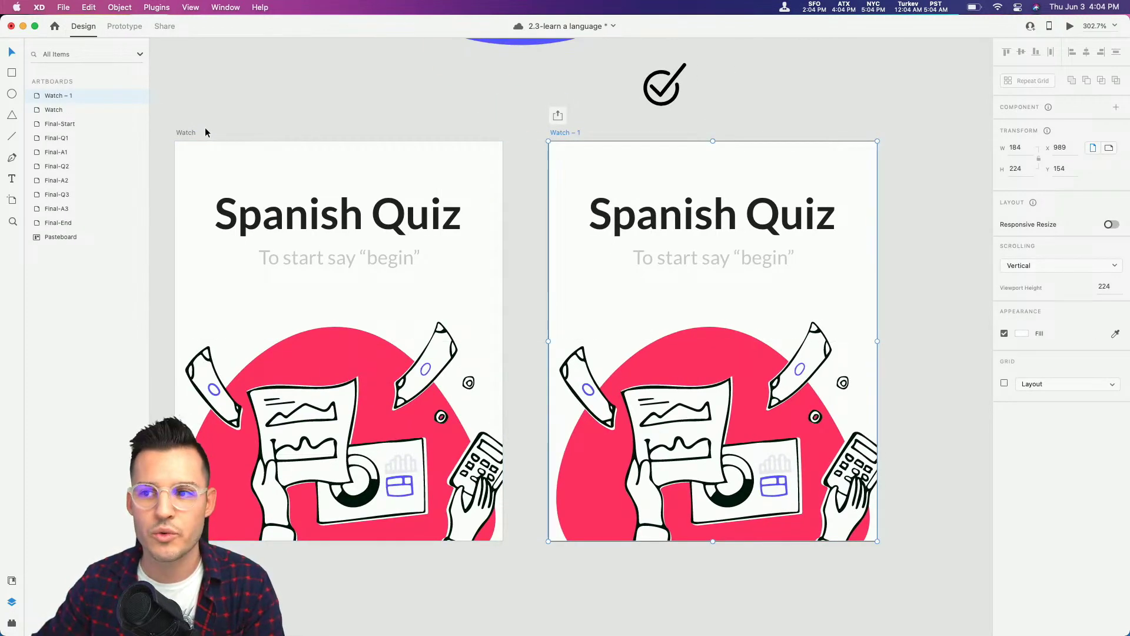
Step: Rename the original Watch artboard to "Start"
left_click(185, 133)
double_click(54, 110)
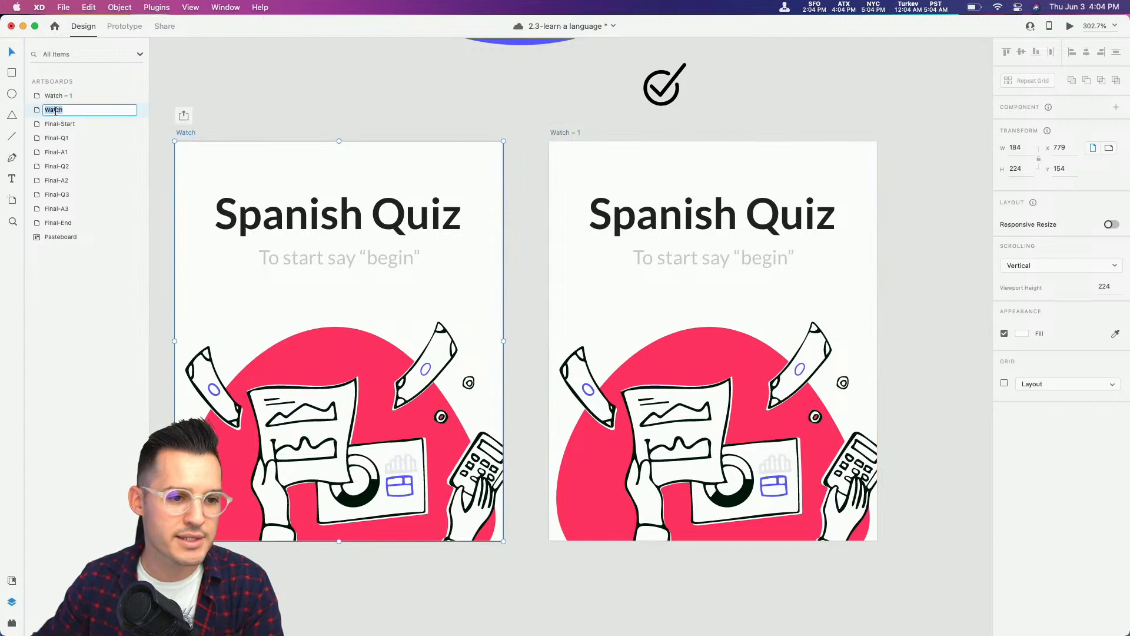
type("Start")
key("Return")
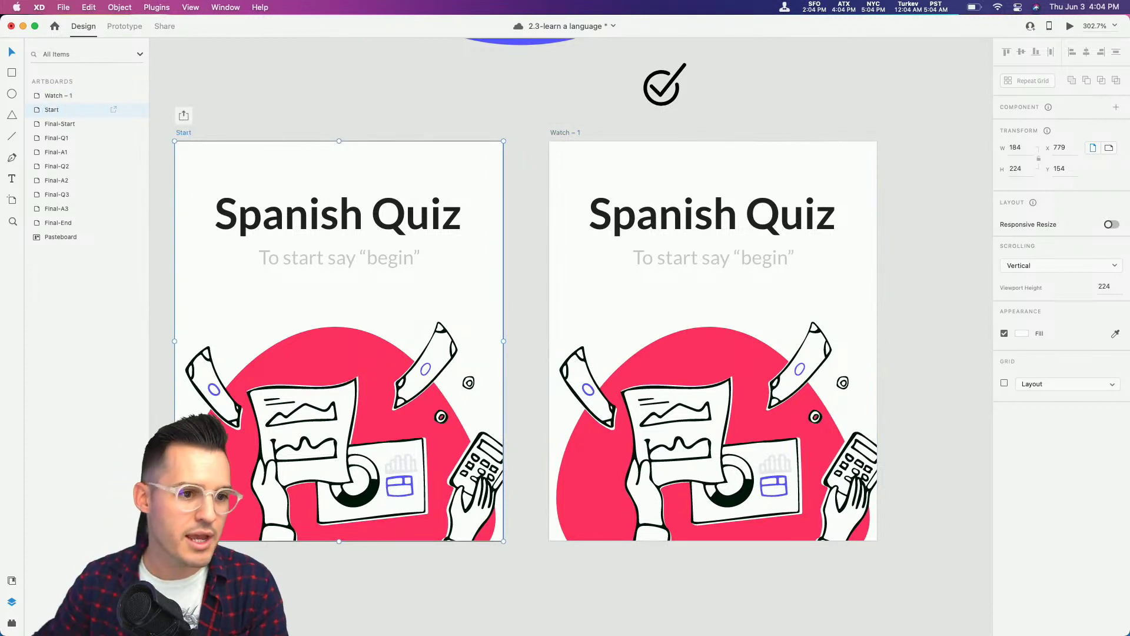
Step: Rename the original quiz artboard to "1" and its duplicate to "2"
double_click(52, 110)
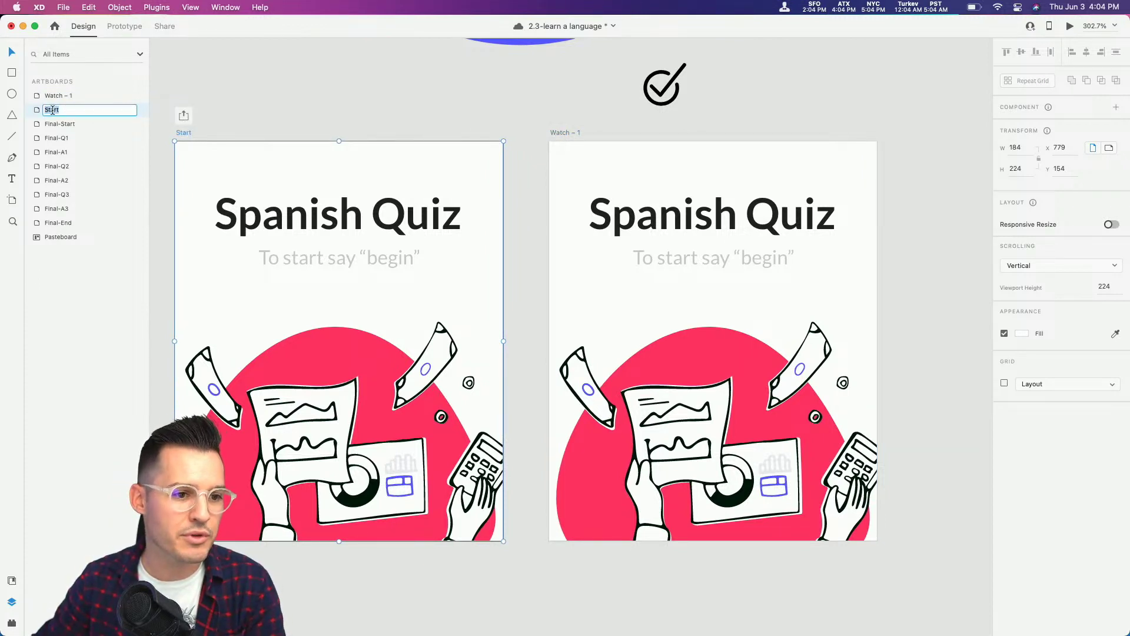
type("1")
left_click(324, 105)
left_click(559, 132)
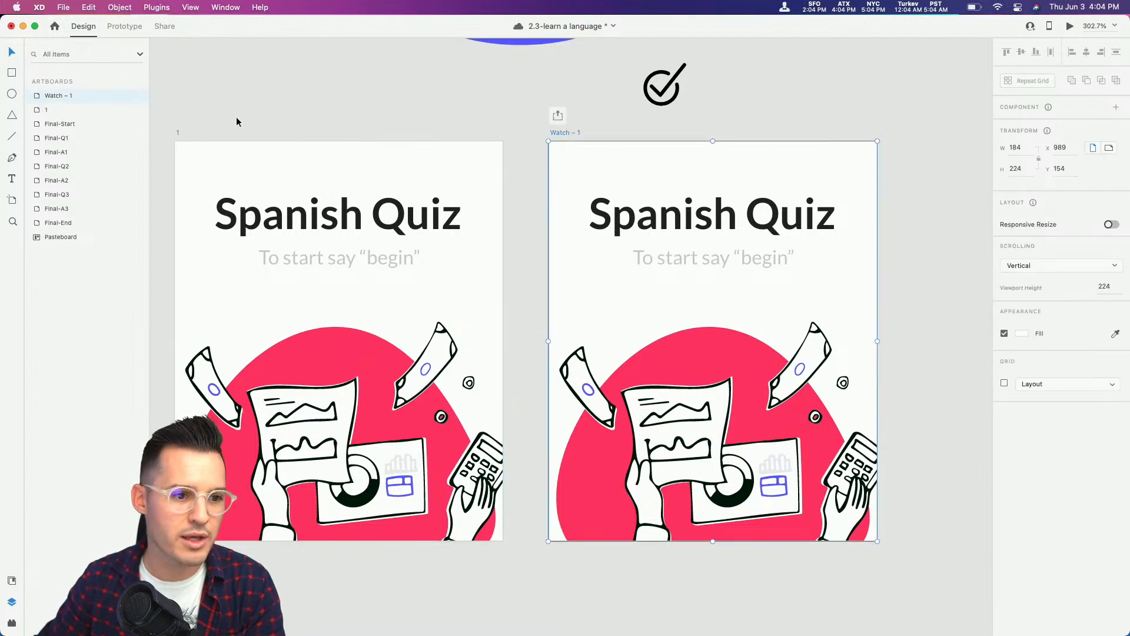
double_click(59, 96)
type("2")
left_click(449, 129)
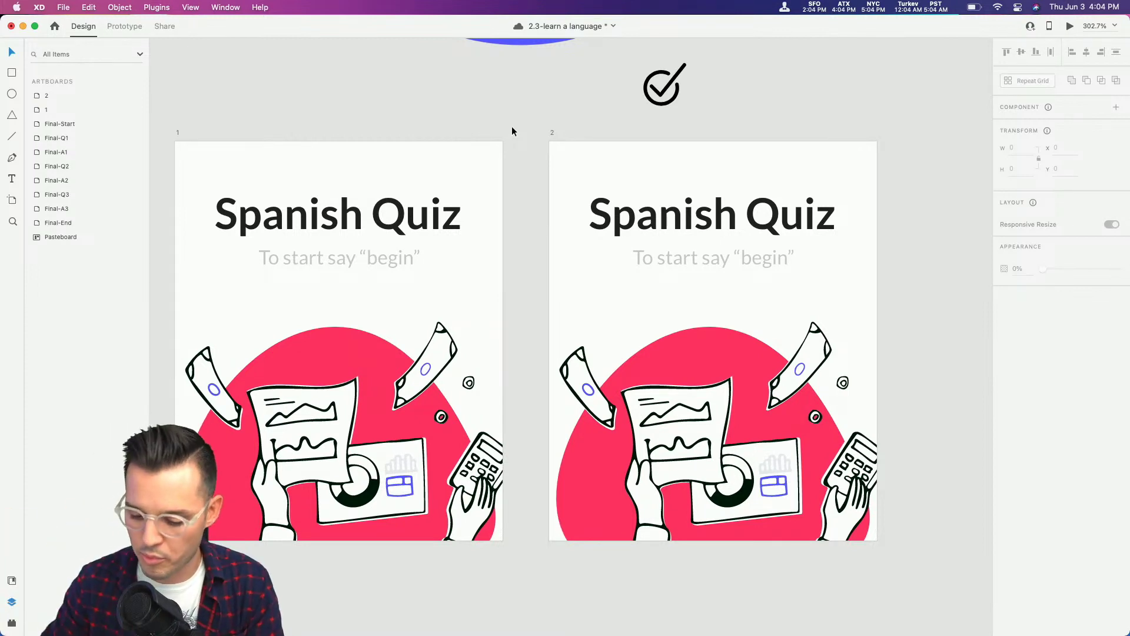
Step: Preview renaming artboards 1 and 2 as "something" plus an ascending number with the Rename It plugin, without applying it
left_click(11, 622)
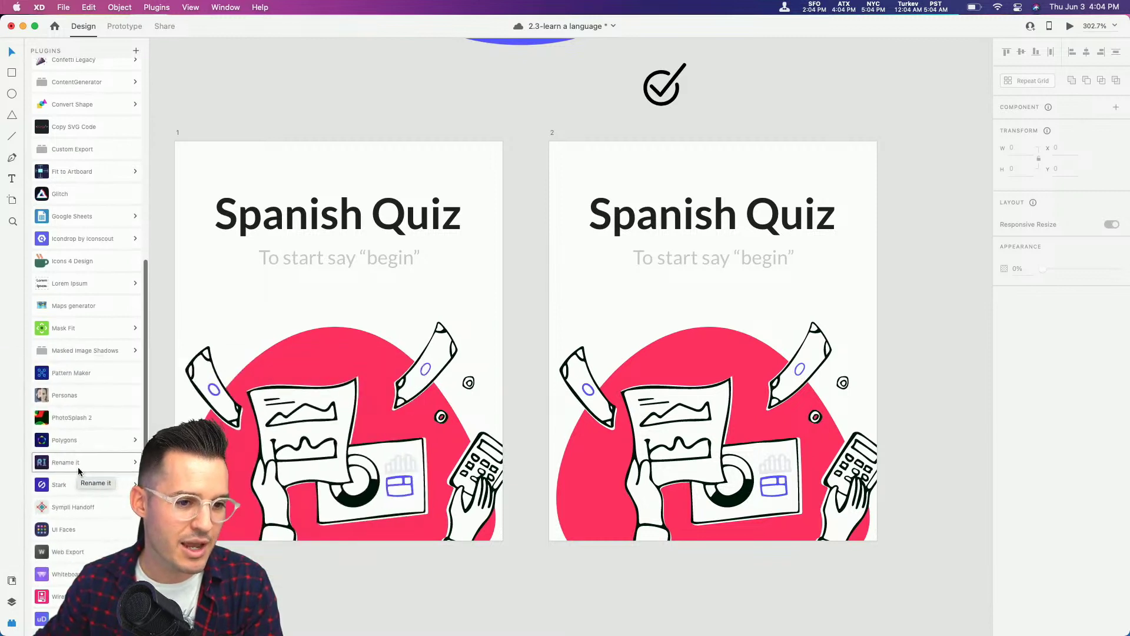
left_click(178, 132)
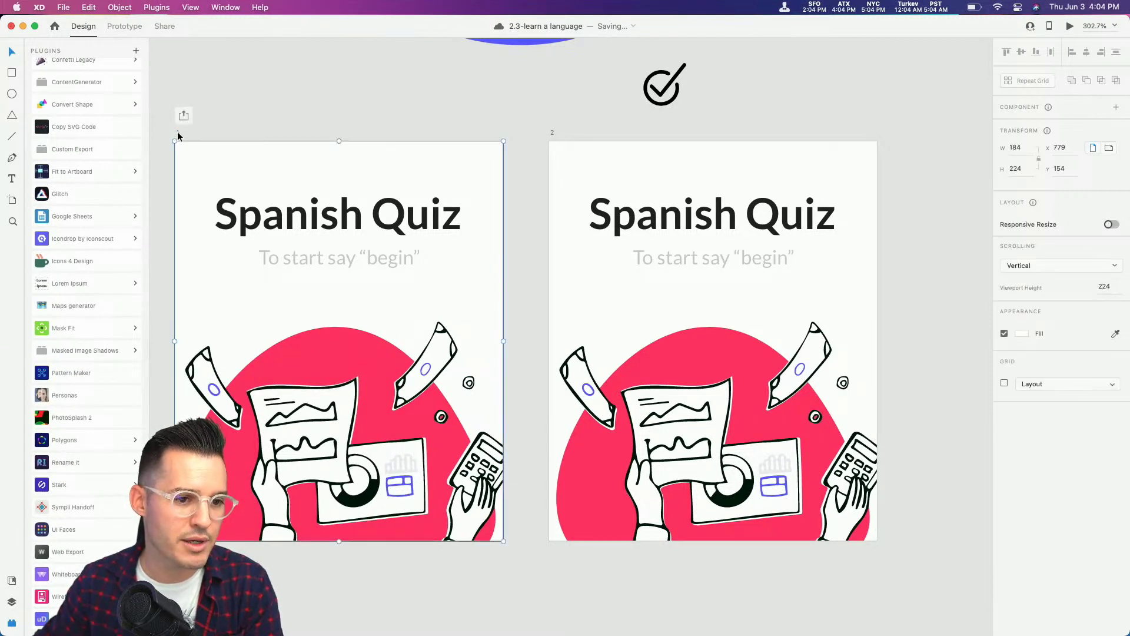
left_click(552, 132, "shift")
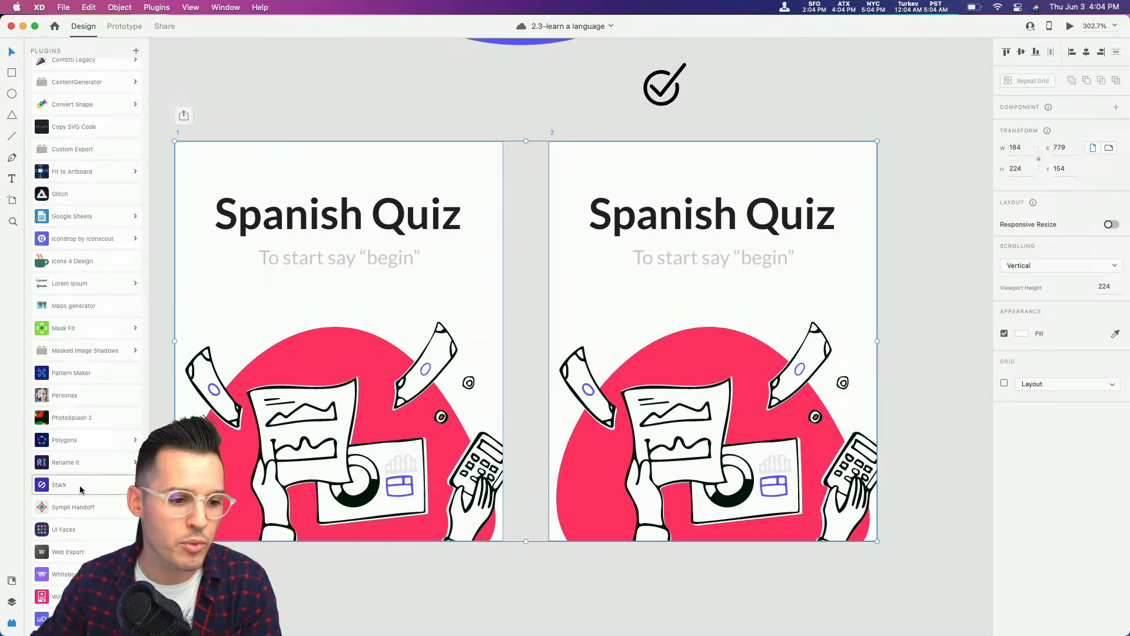
left_click(82, 464)
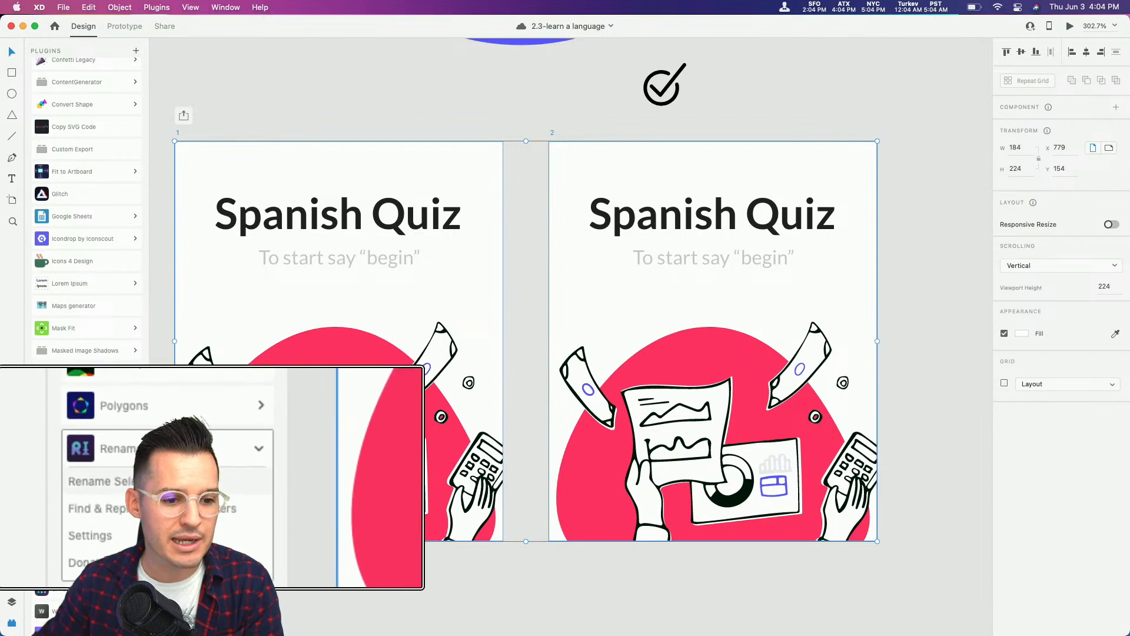
left_click(89, 475)
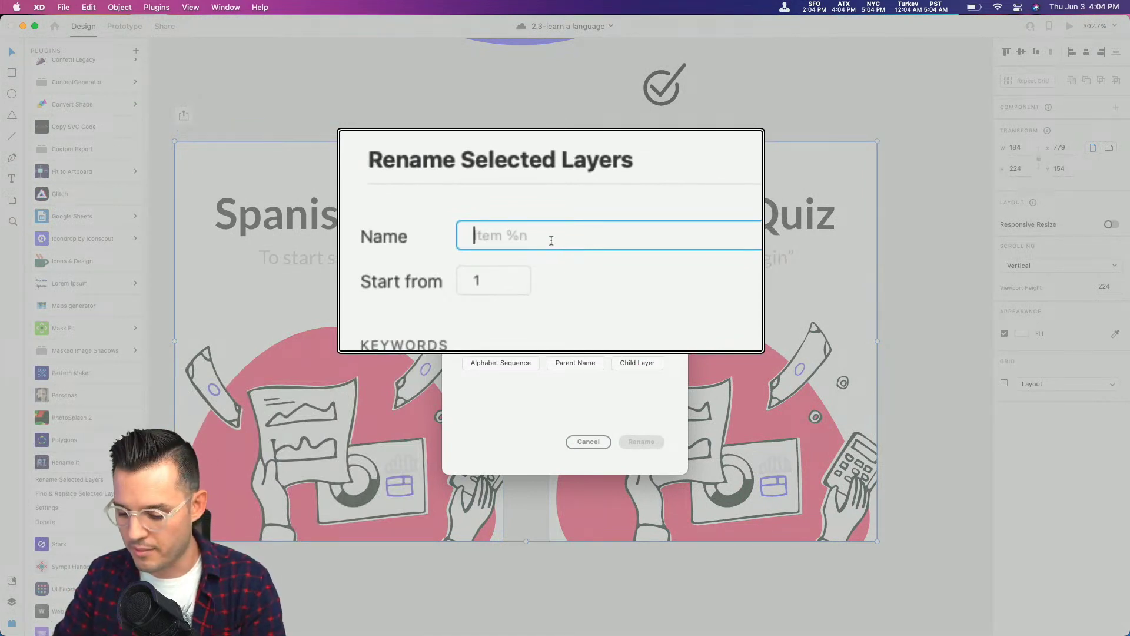
type("something")
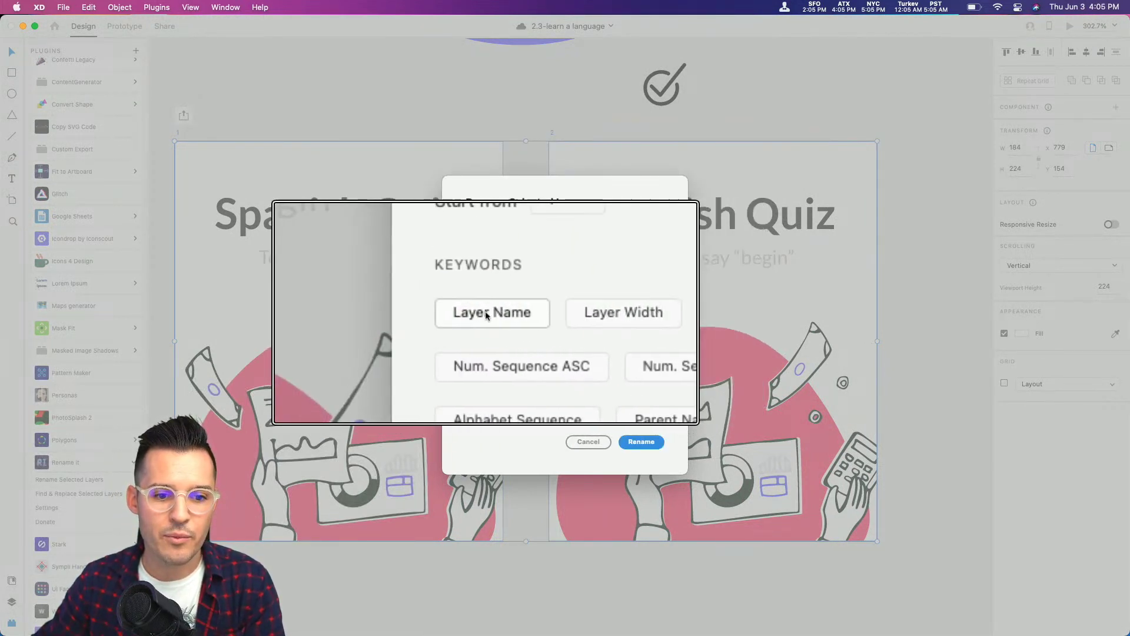
left_click(517, 337)
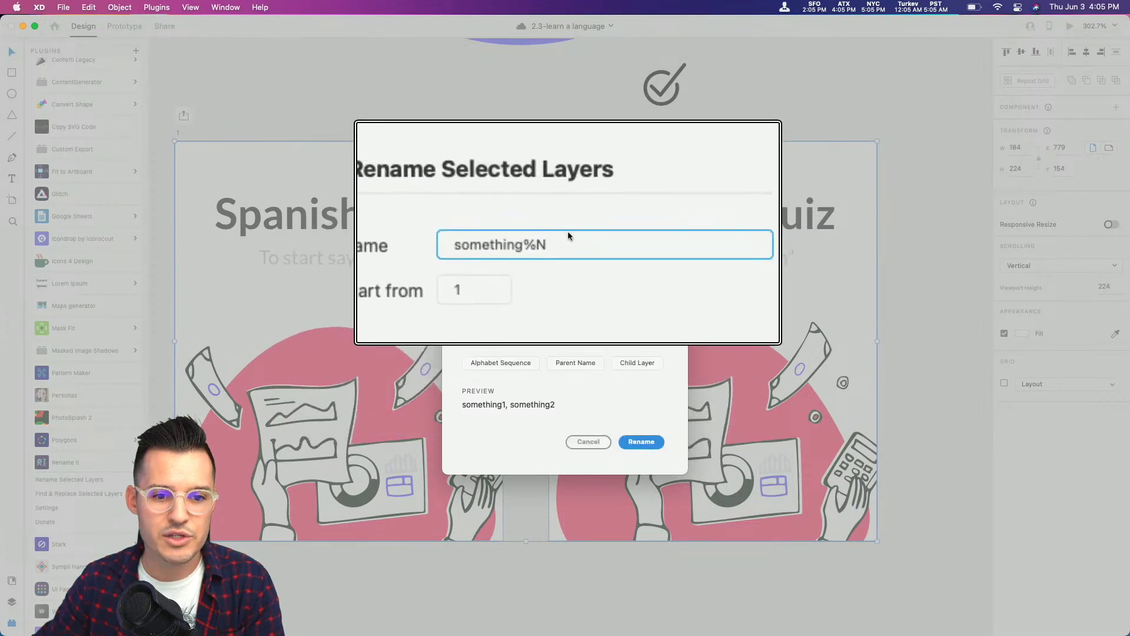
left_click(592, 445)
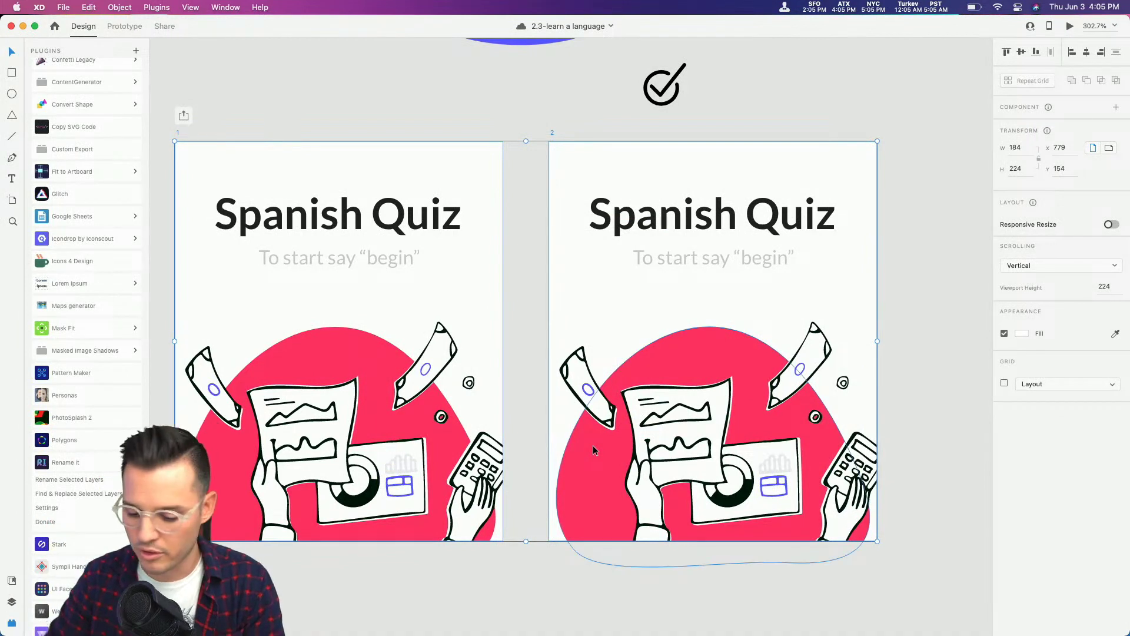
key("super+y")
key("Escape")
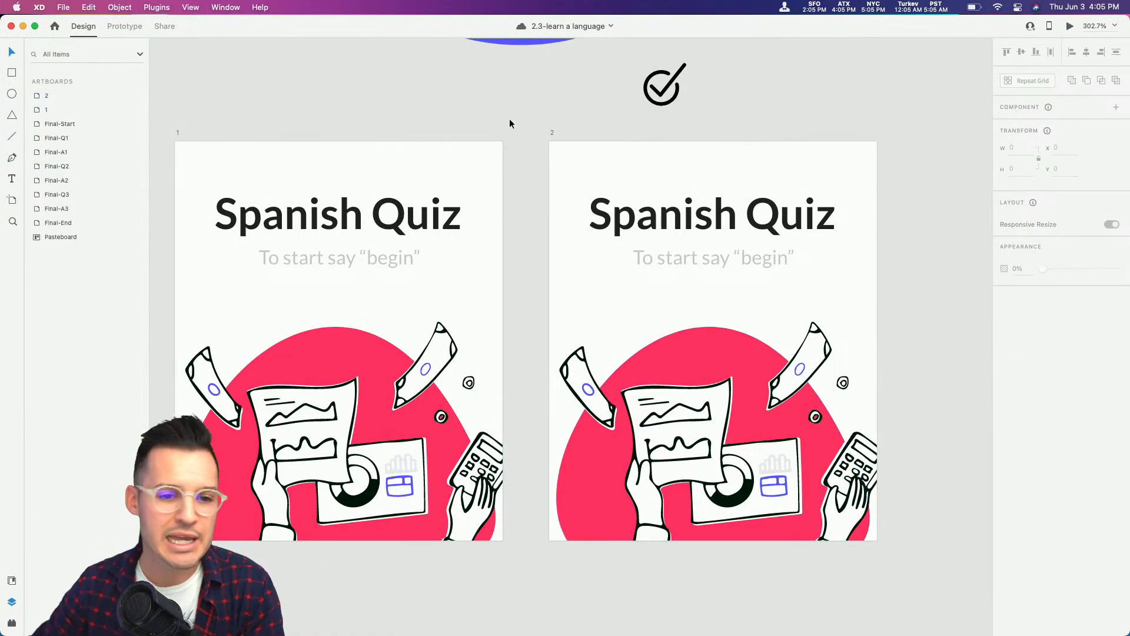
Step: Place the cat illustration from the pasteboard on artboard 2, over the finances illustration
key("super+minus")
key("super+minus")
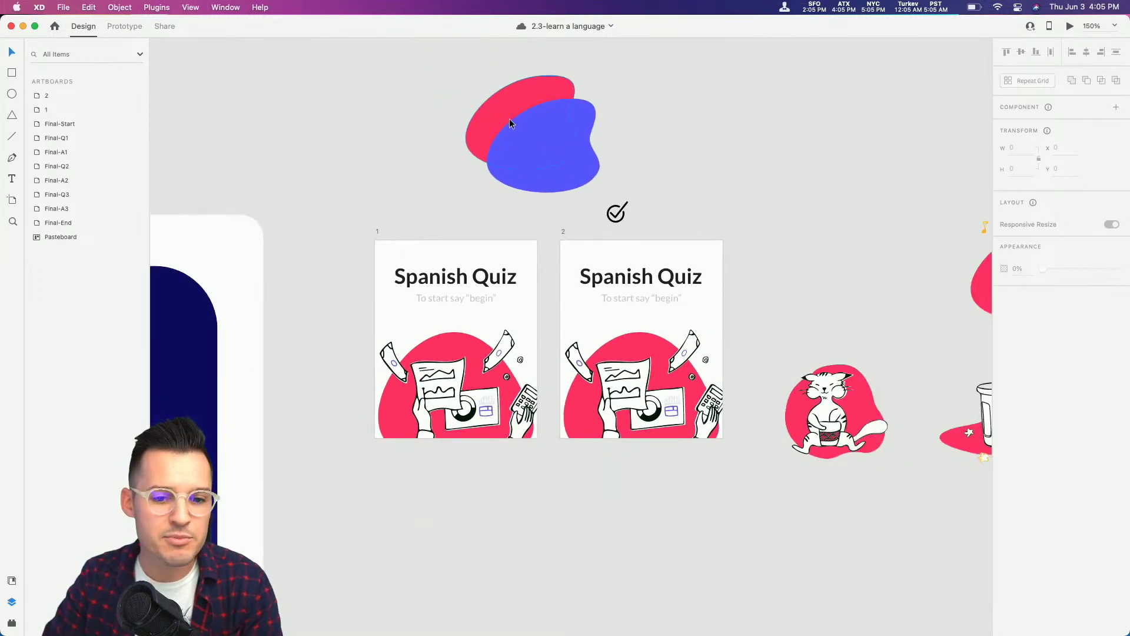
left_click(554, 363)
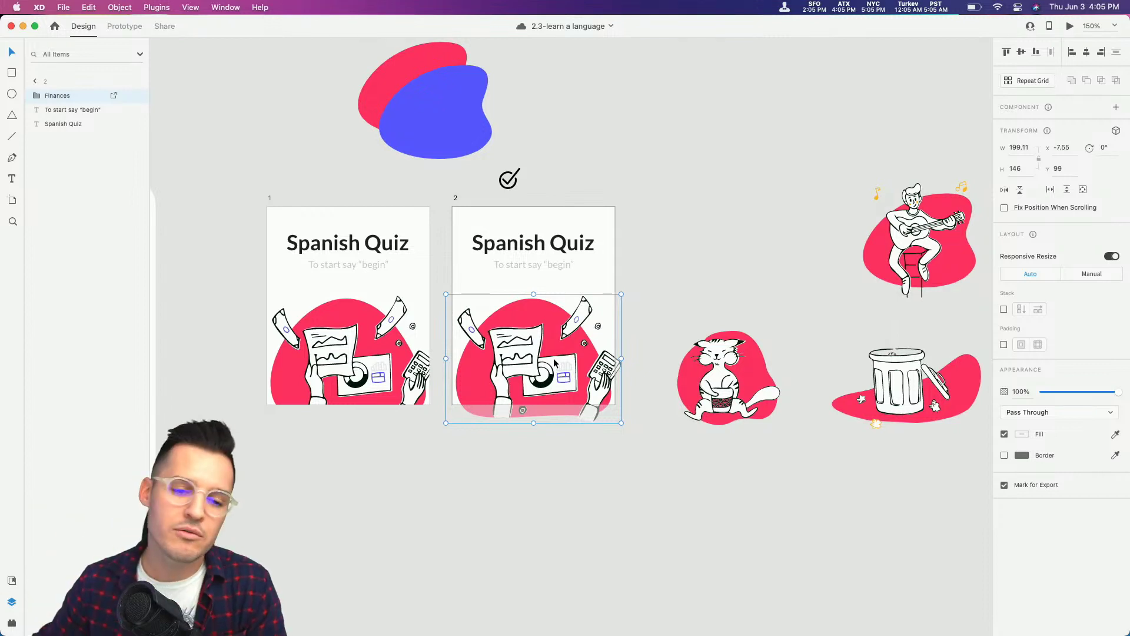
left_click(736, 362)
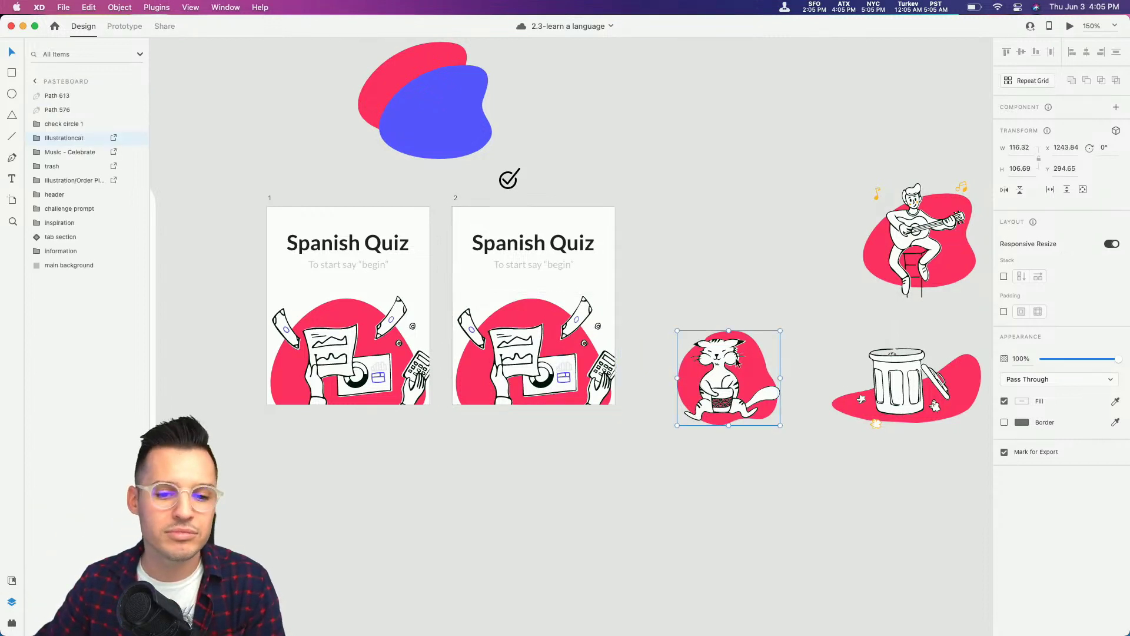
left_click_drag(771, 348, 564, 294)
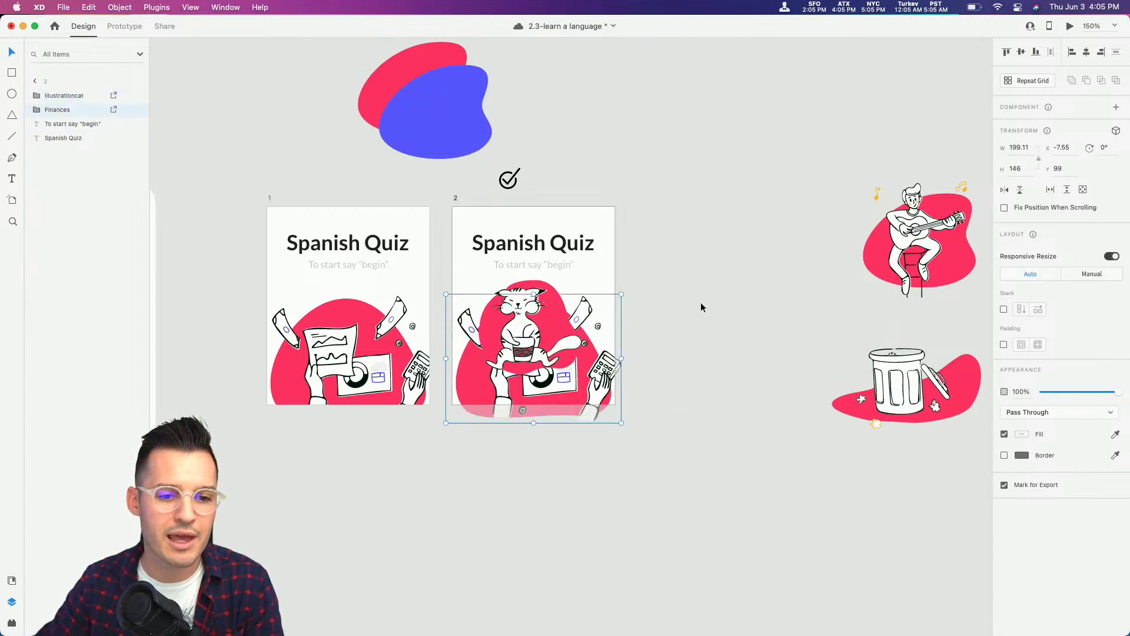
Step: Group the cat and finances illustrations on artboard 2
left_click(701, 307)
left_click(549, 342)
left_click(582, 370, "shift")
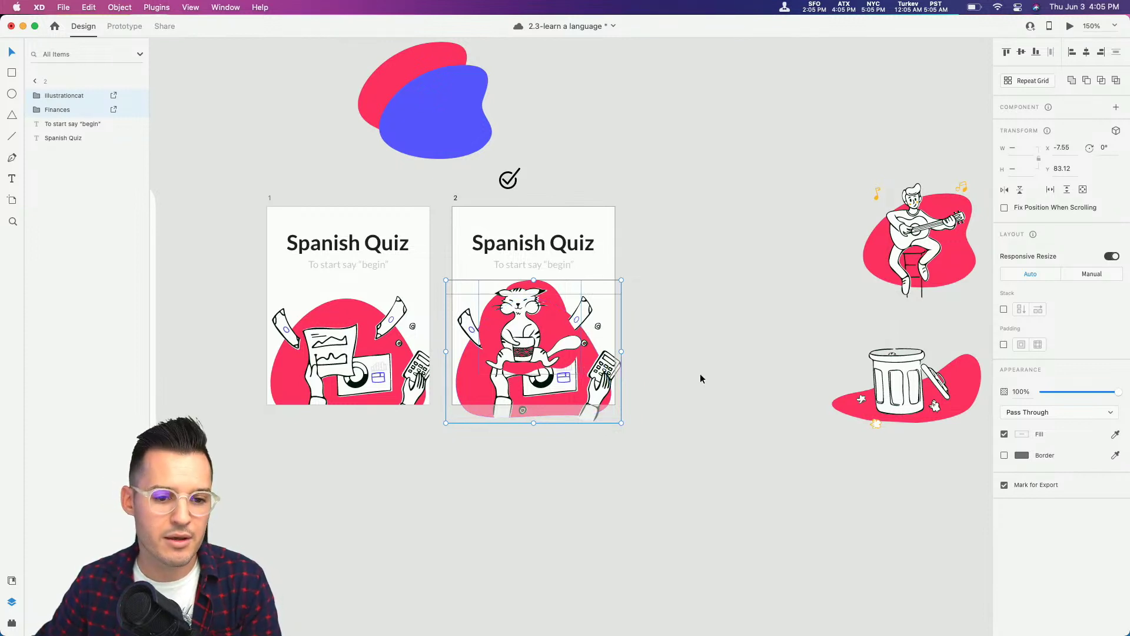
key("cmd+g")
Step: Move the finances illustration inside the group straight down, out of artboard 2's visible area
left_click(516, 350)
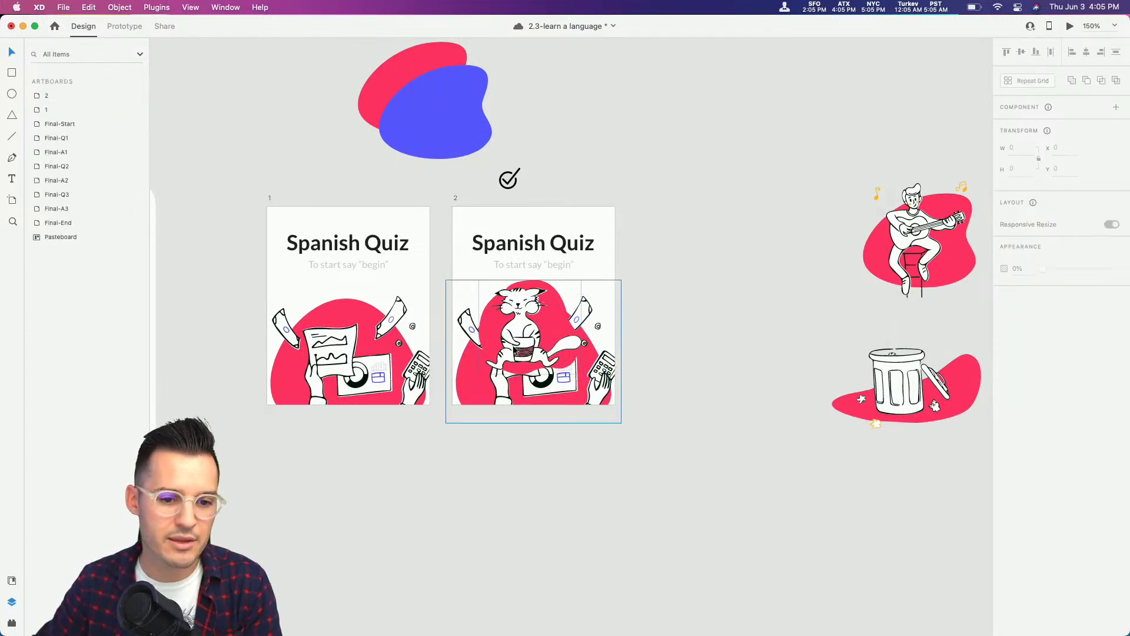
double_click(516, 350)
left_click_drag(579, 376, 592, 492)
Step: Nudge the cat illustration inside the group to X 33.84 and Y 85.12 on artboard 2
left_click(535, 360)
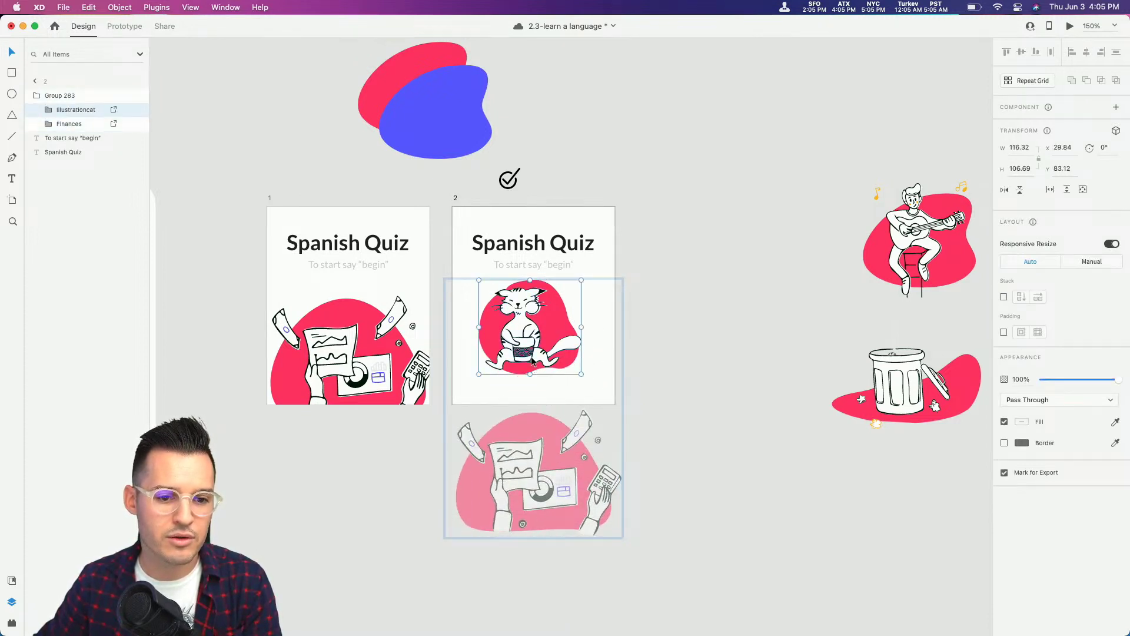
key("Down")
key("Down")
key("Down")
key("Down")
key("Down")
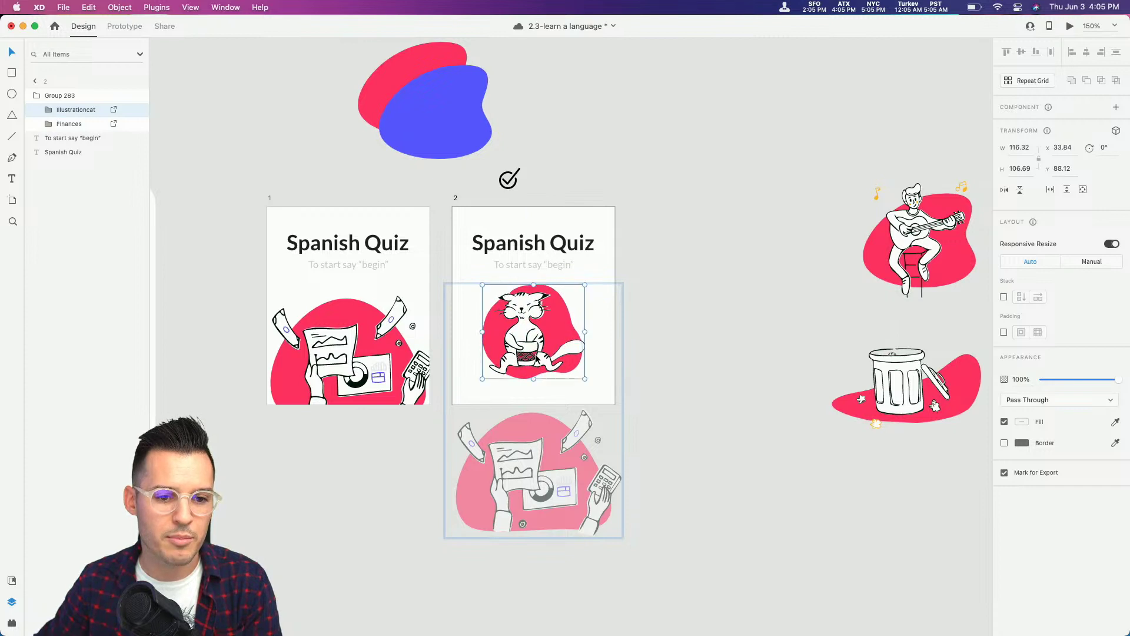
key("Up")
key("Up")
key("Up")
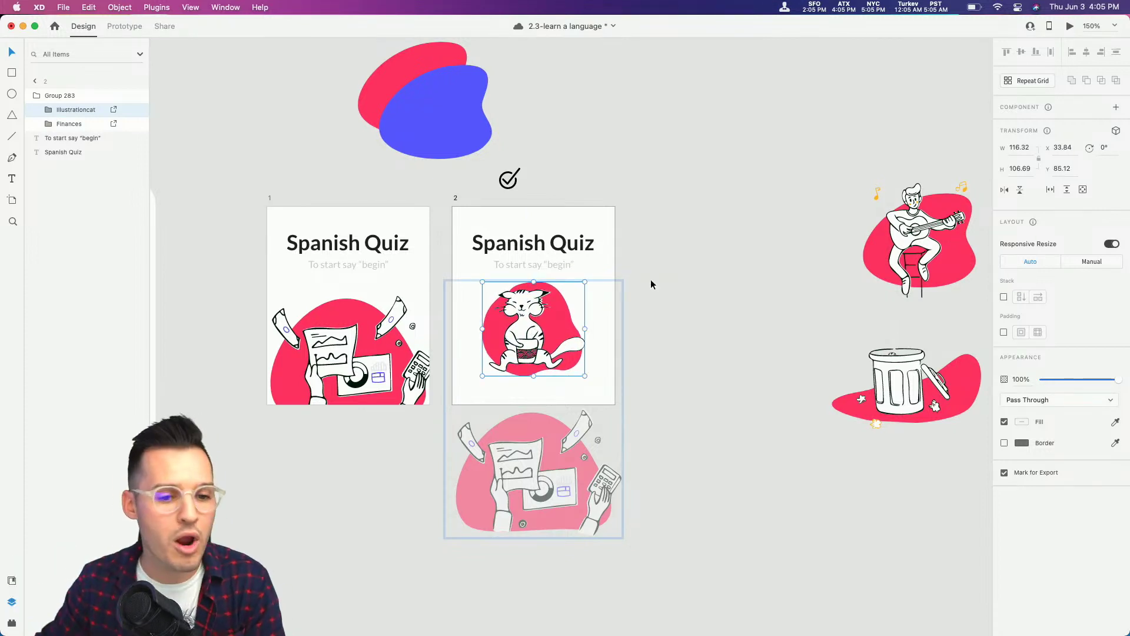
Step: Change the title on artboard 2 to "Cat"
left_click(533, 265)
left_click(558, 249, "shift")
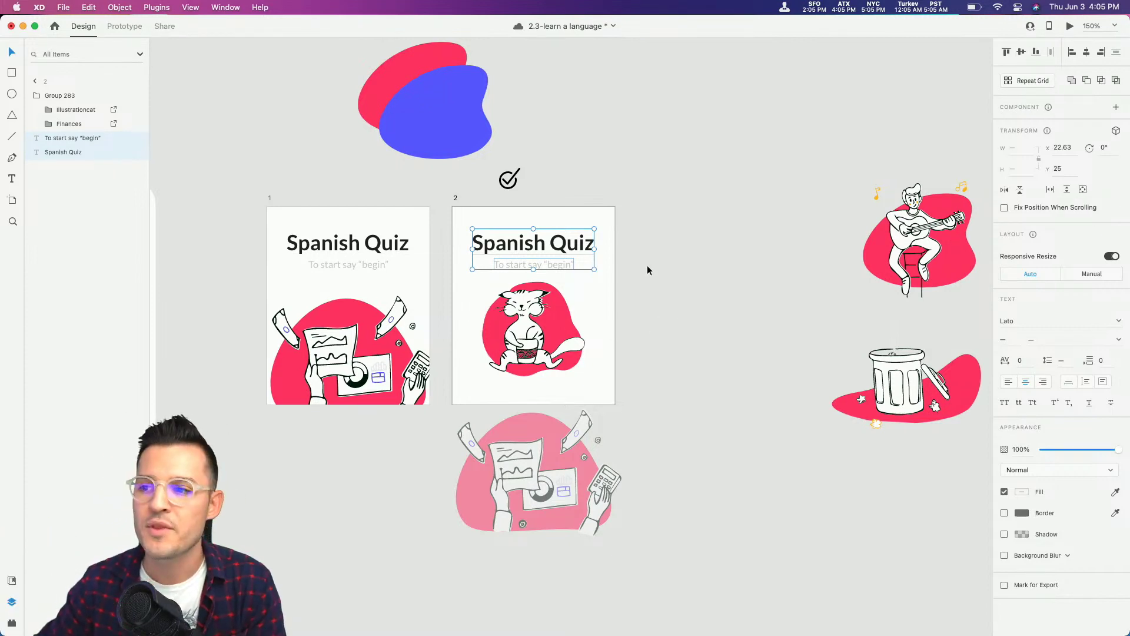
double_click(537, 243)
type("Cat")
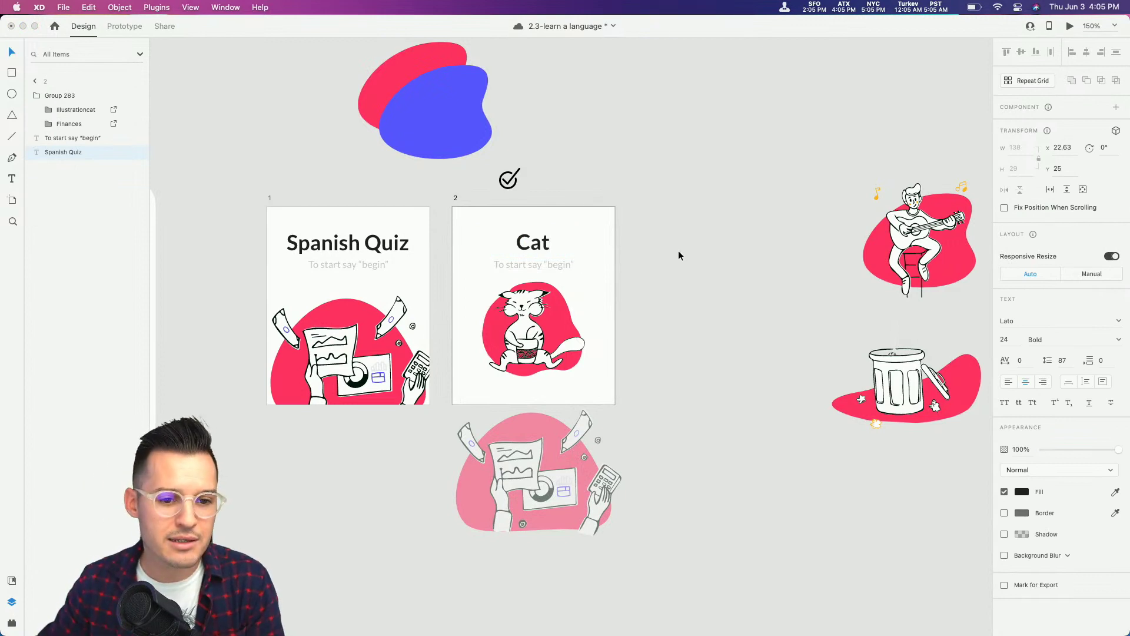
key("Escape")
Step: Change the grey subtitle on artboard 2 to "Say this word in spanish"
left_click(478, 321)
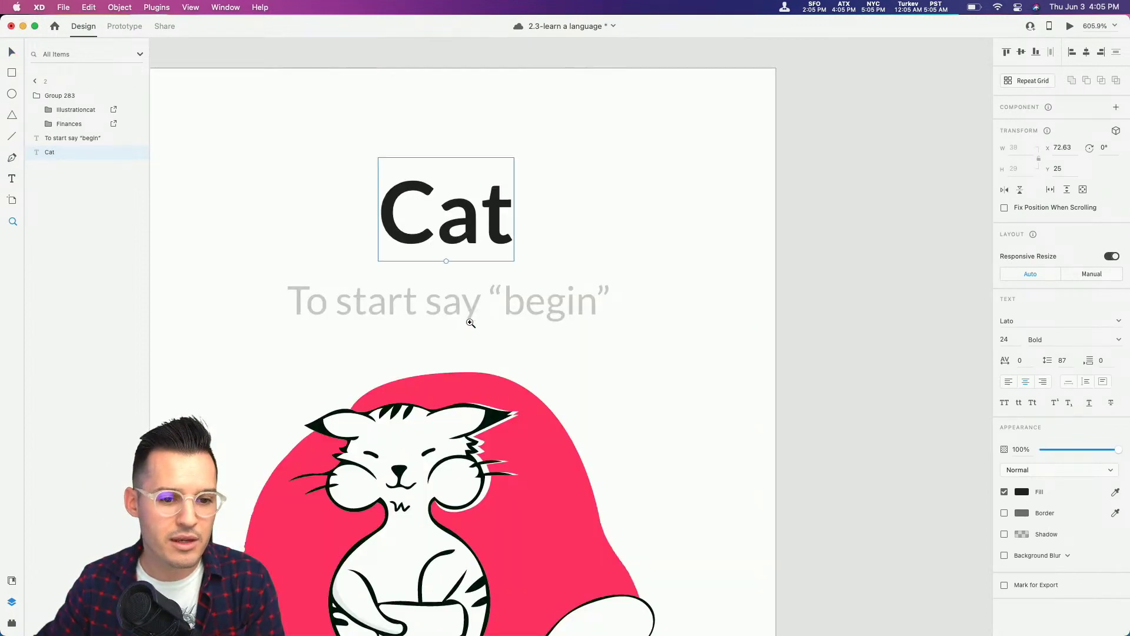
left_click(539, 291)
double_click(502, 293)
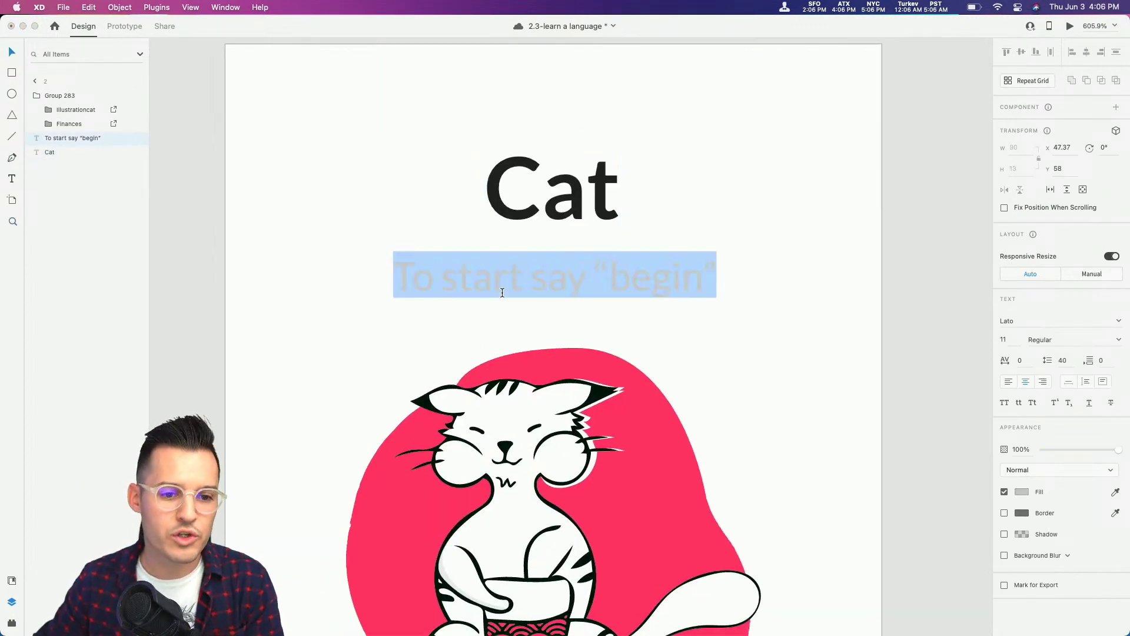
type("S")
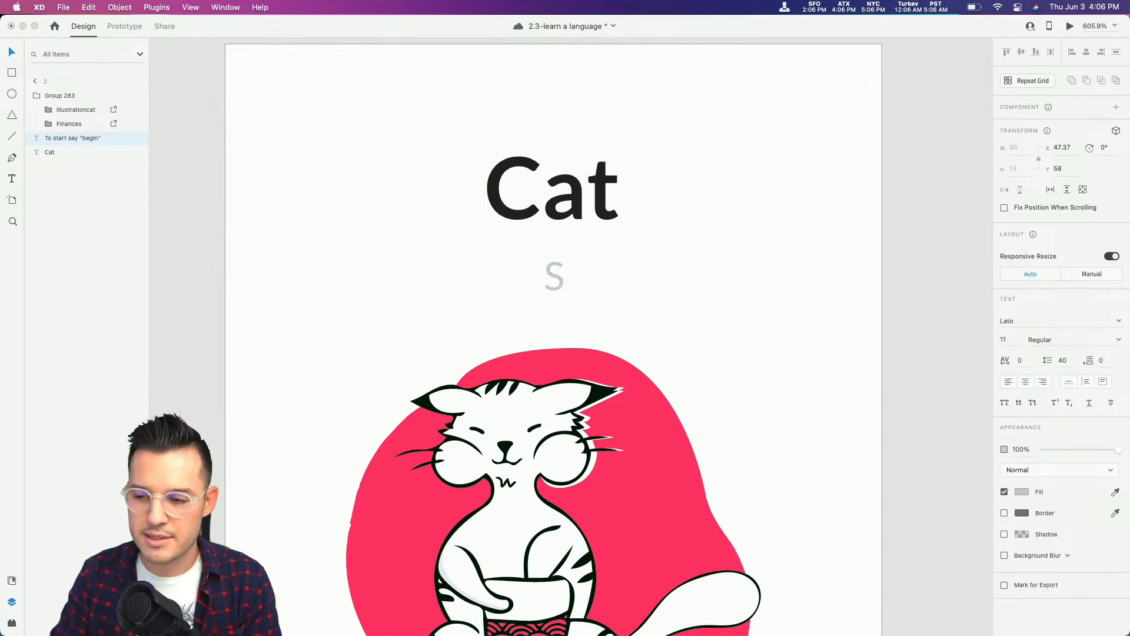
type("ay this word in ")
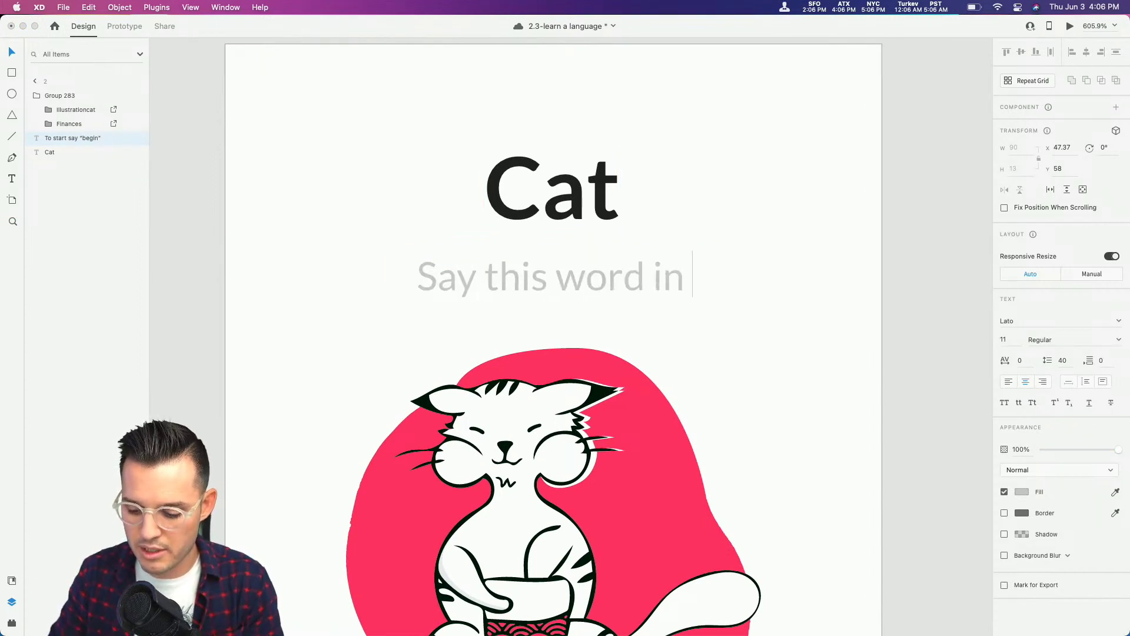
type("spanish")
key("Escape")
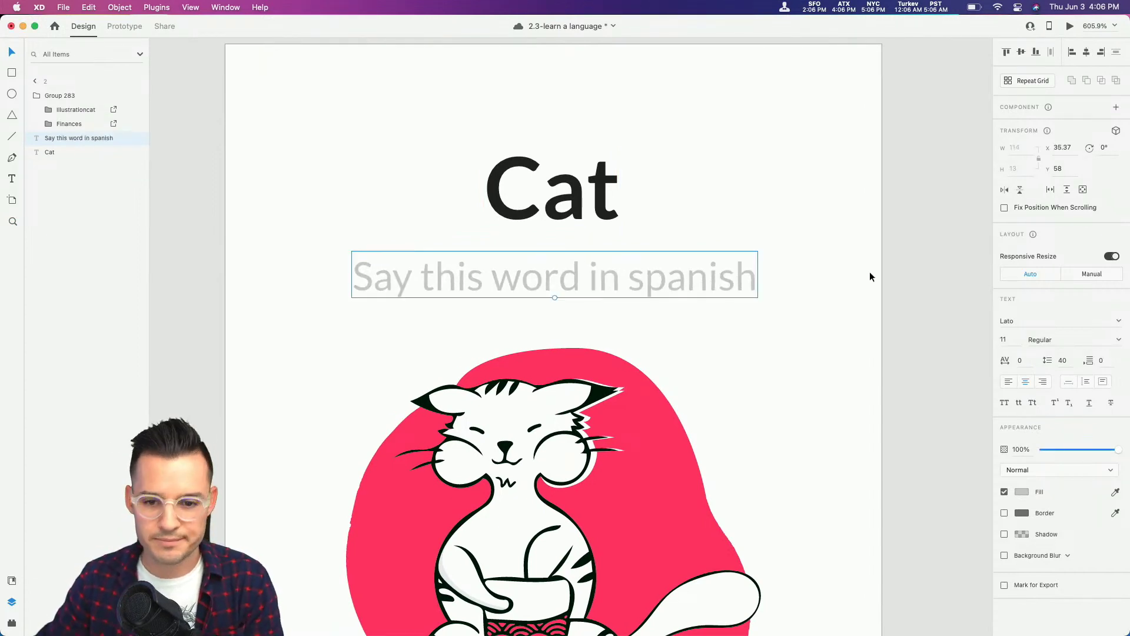
Step: Replace the finances illustration on artboard 1 with a copy of the illustration group from artboard 2
key("super+2")
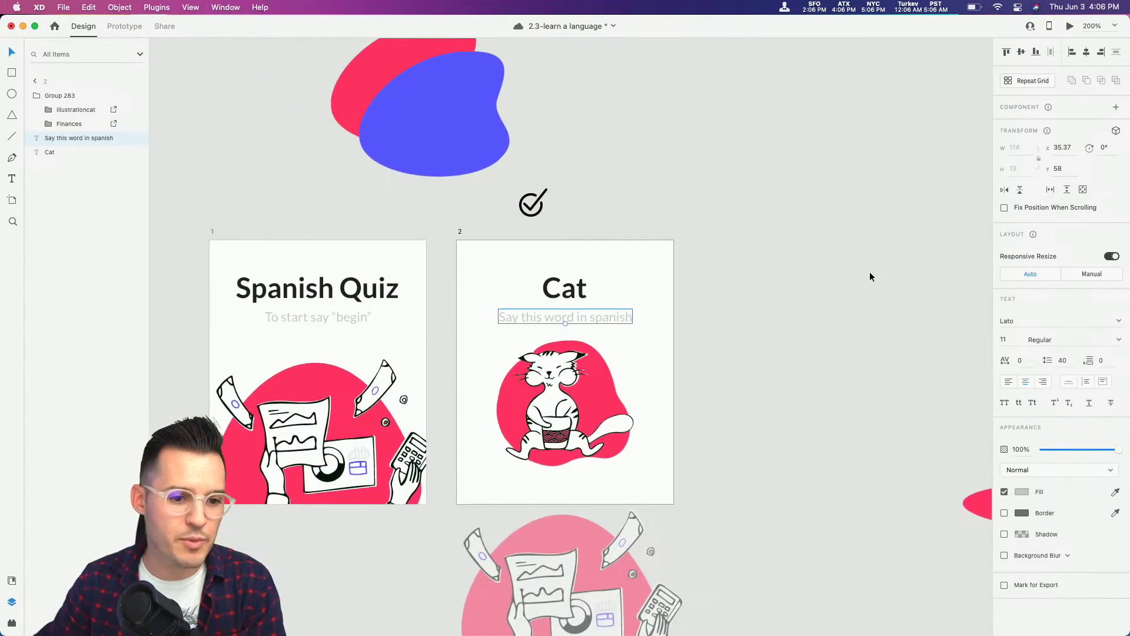
scroll(400, 297, "down", 2)
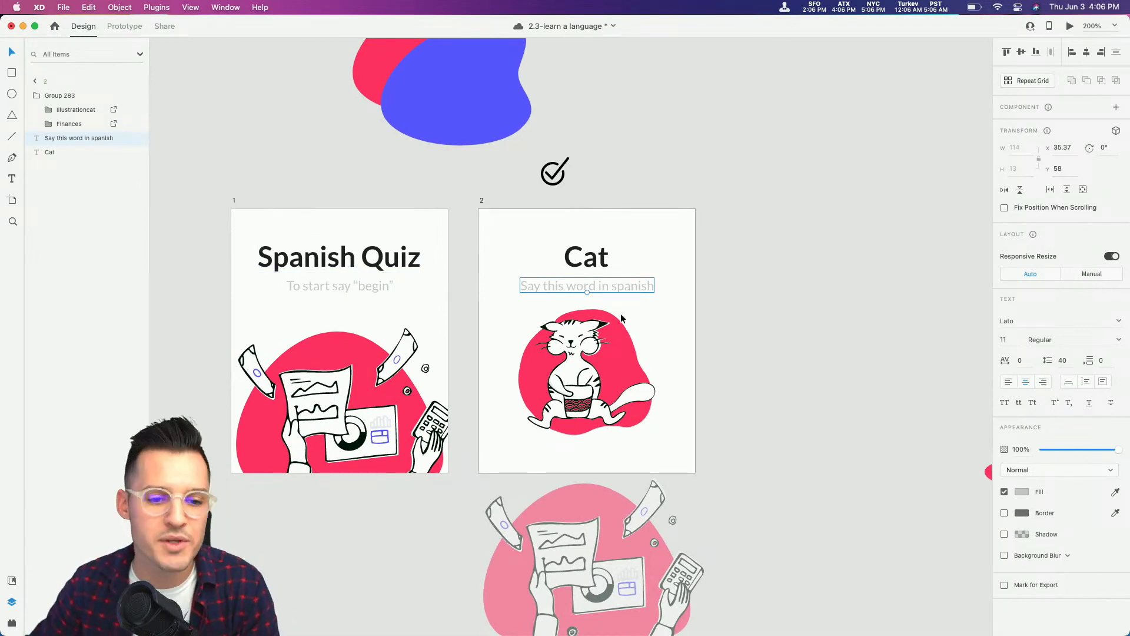
left_click(615, 377)
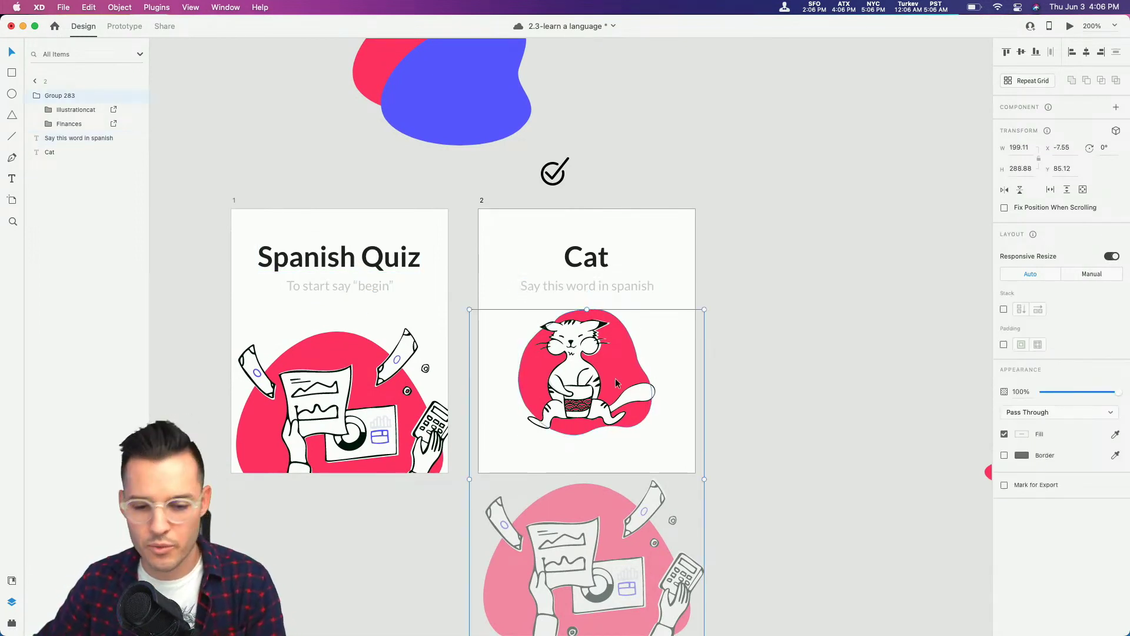
key("super+c")
left_click(326, 398)
key("Delete")
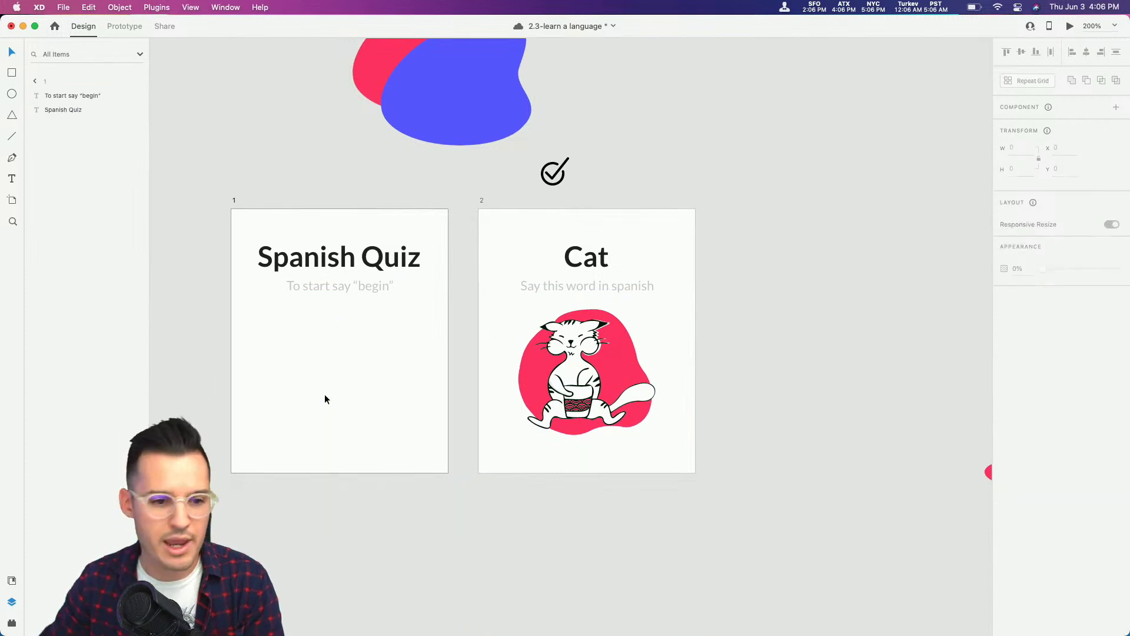
left_click(361, 289)
key("super+v")
Step: Inside artboard 1's group, move the cat below the artboard and put the finances illustration back under the subtitle
double_click(353, 400)
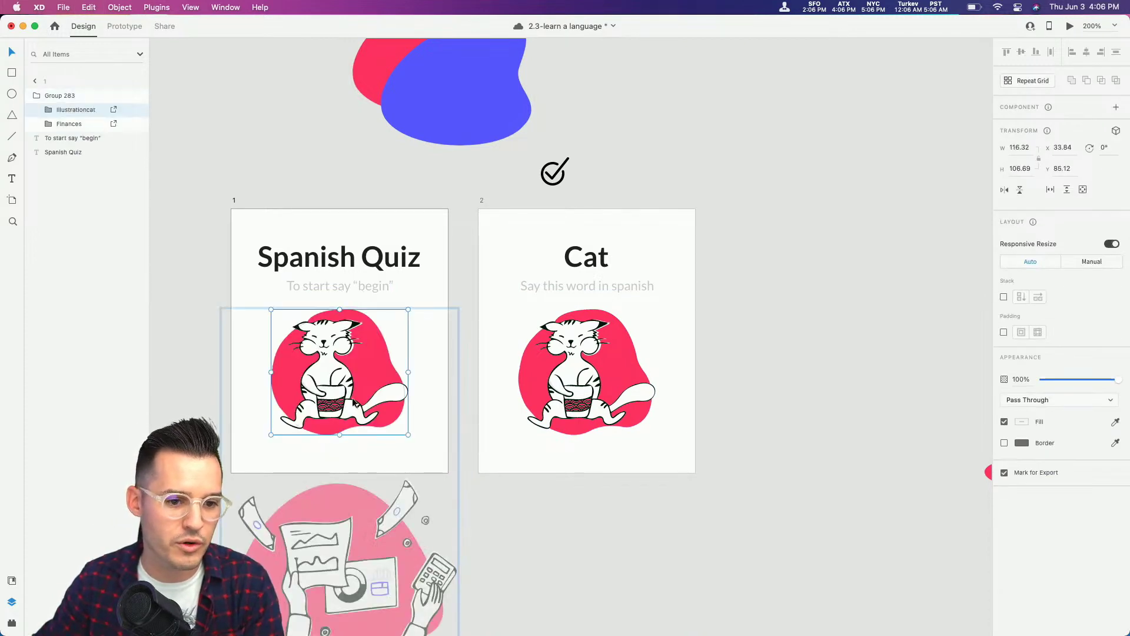
left_click(339, 538)
left_click_drag(340, 539, 349, 563)
left_click(756, 378)
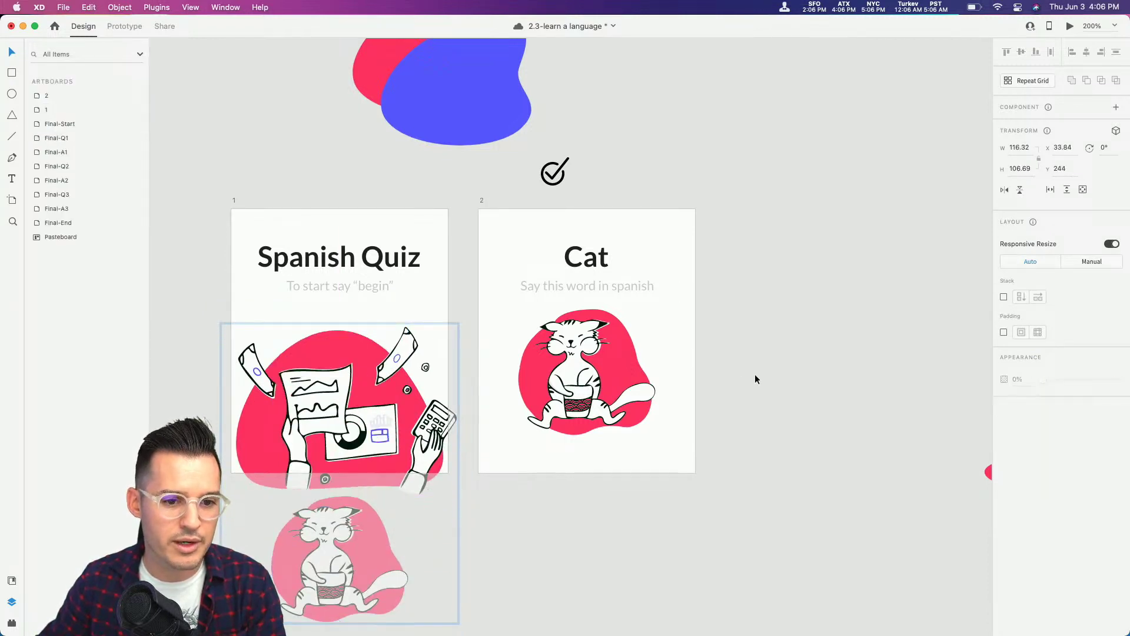
Step: Move the "Cat" title and its subtitle up together on artboard 2, to Y 18
key("super+x")
left_click(605, 289)
key("super+v")
left_click(596, 250, "shift")
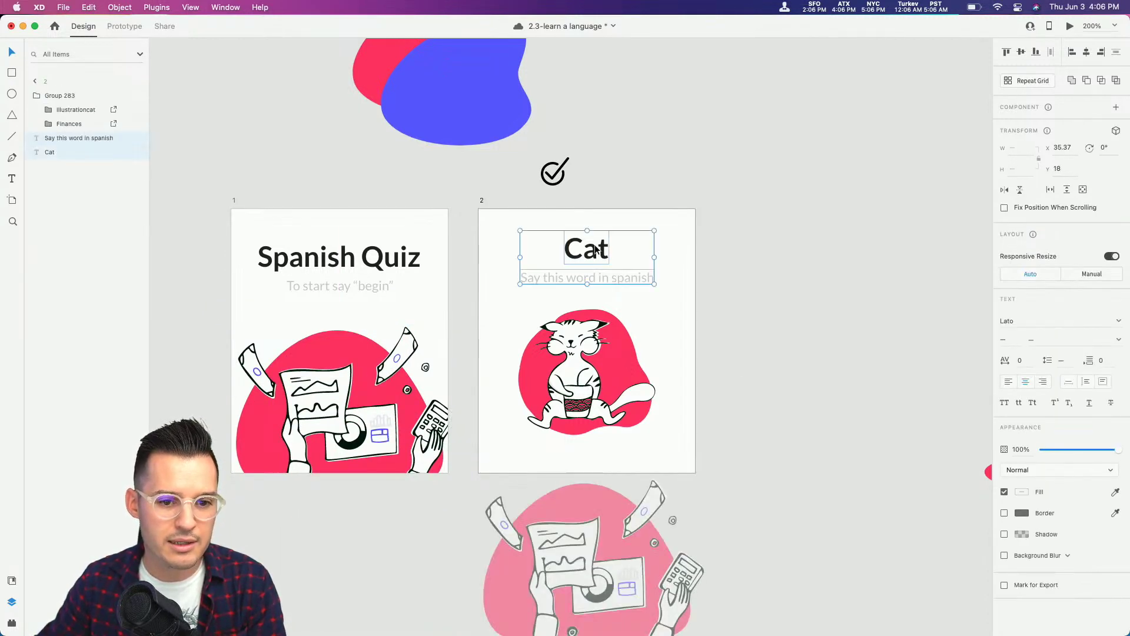
Step: Center the "Cat" title horizontally on artboard 2
left_click(847, 189)
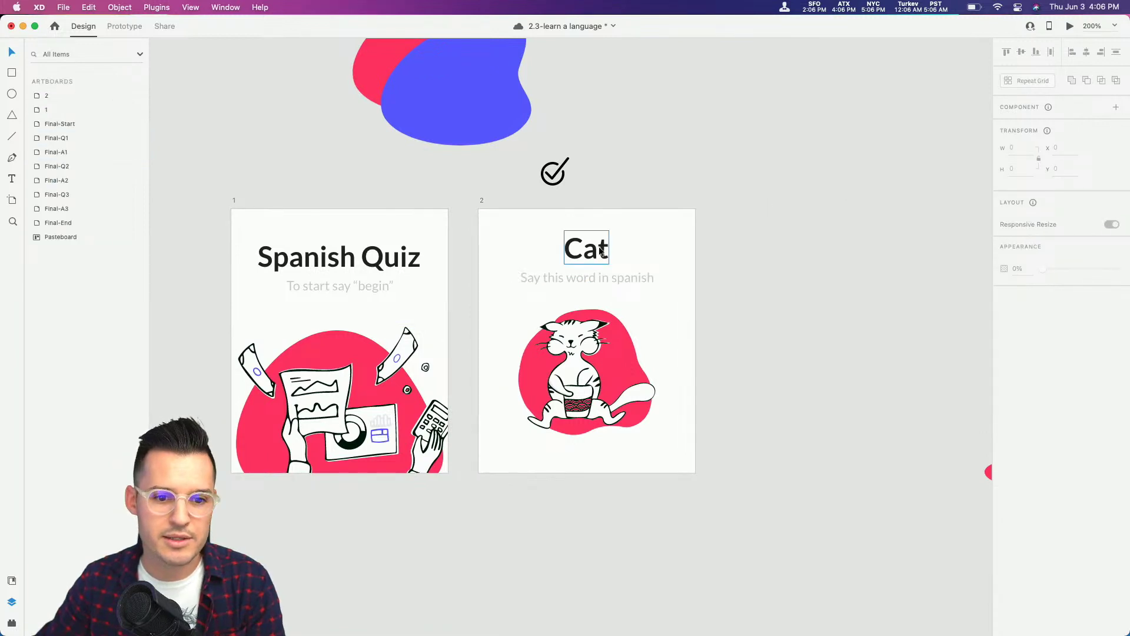
left_click(601, 249)
left_click(1086, 51)
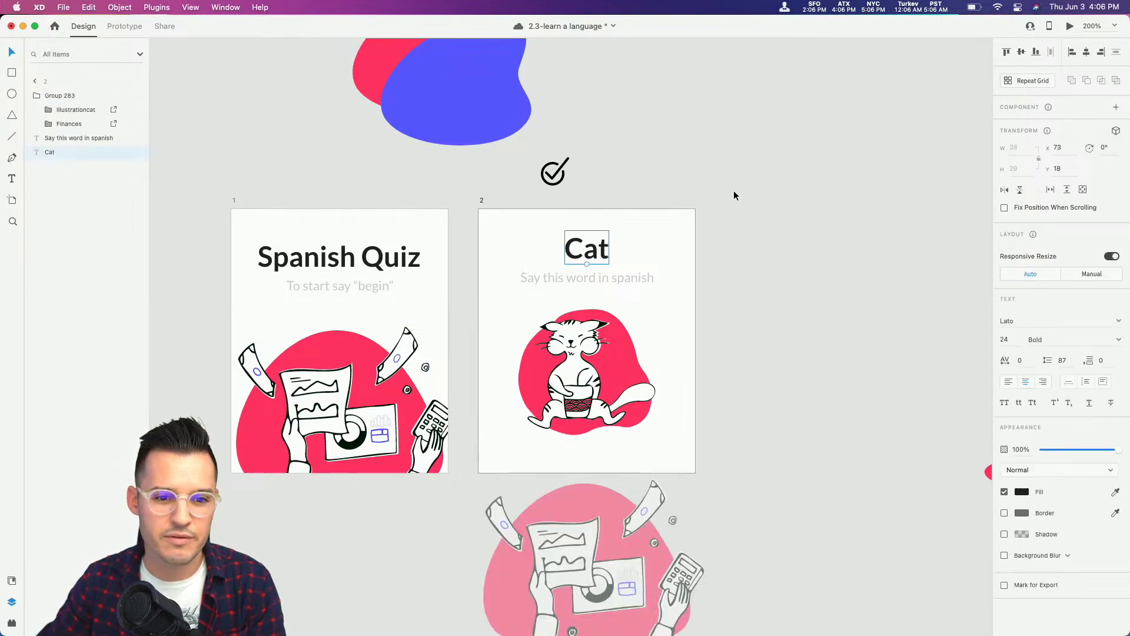
left_click(606, 276, "shift")
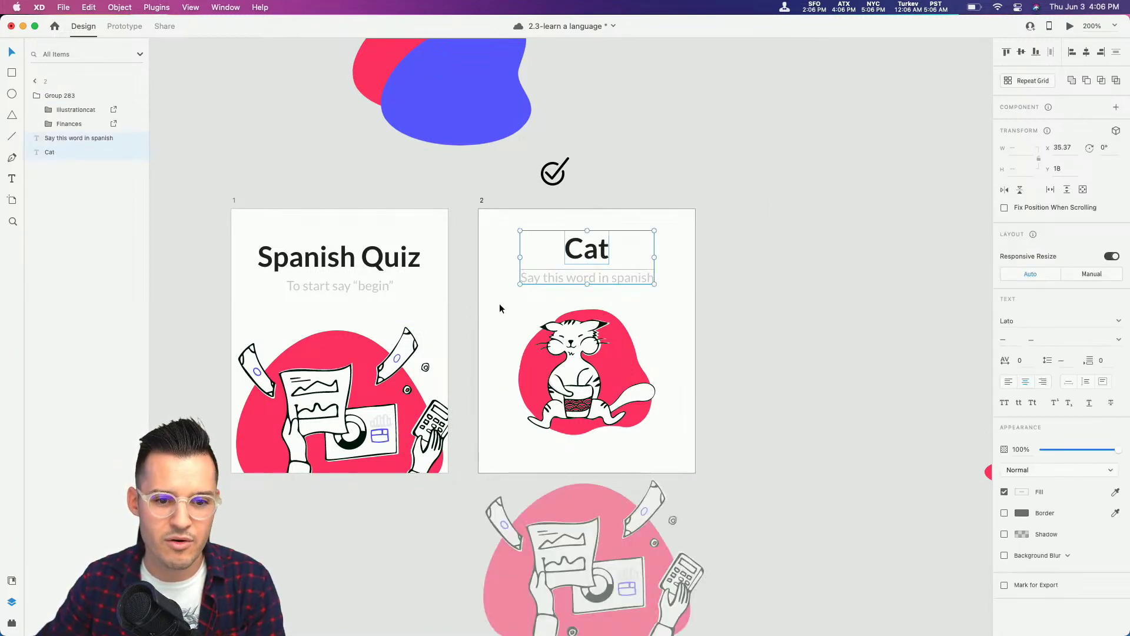
left_click(728, 283)
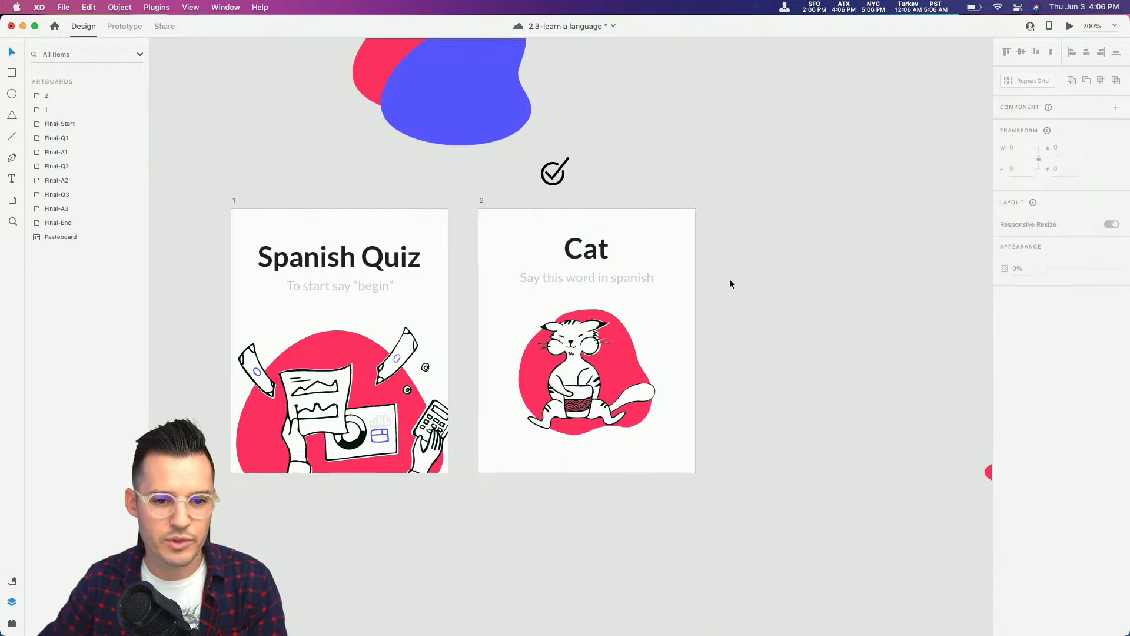
Step: Fine-tune the position of the cat illustration inside its group on artboard 2
scroll(790, 367, "left", 2)
scroll(790, 368, "left", 2)
left_click(612, 360)
double_click(612, 360)
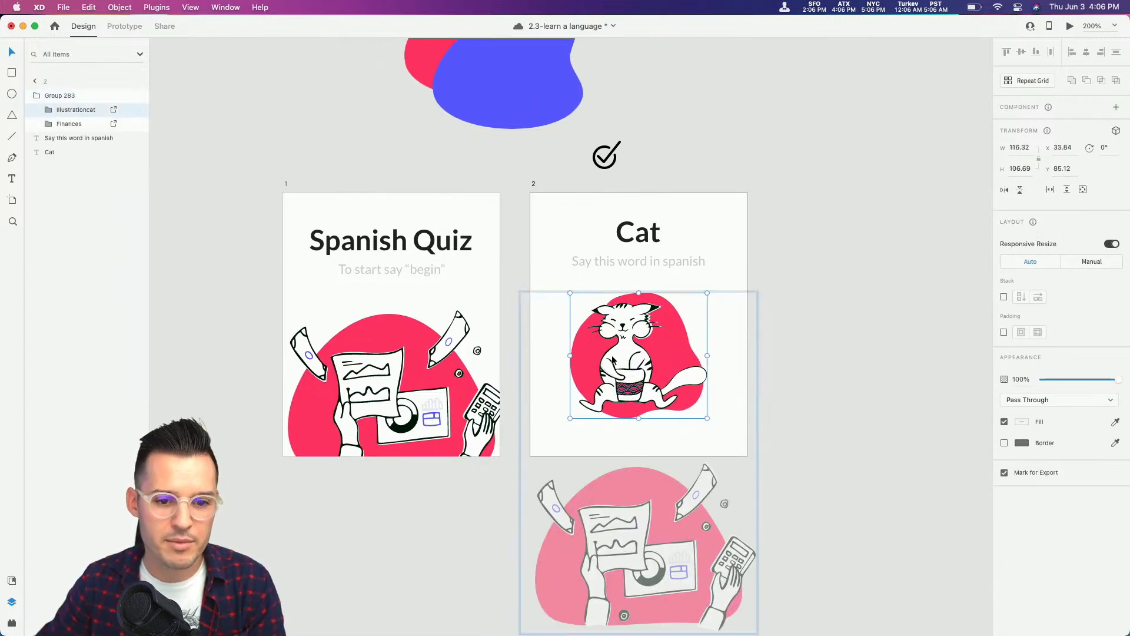
left_click_drag(616, 359, 616, 358)
left_click(809, 341)
Step: Draw a rectangle 184 wide and 10 high across the bottom edge of artboard 2, at X 0, Y 214
scroll(809, 342, "left", 2)
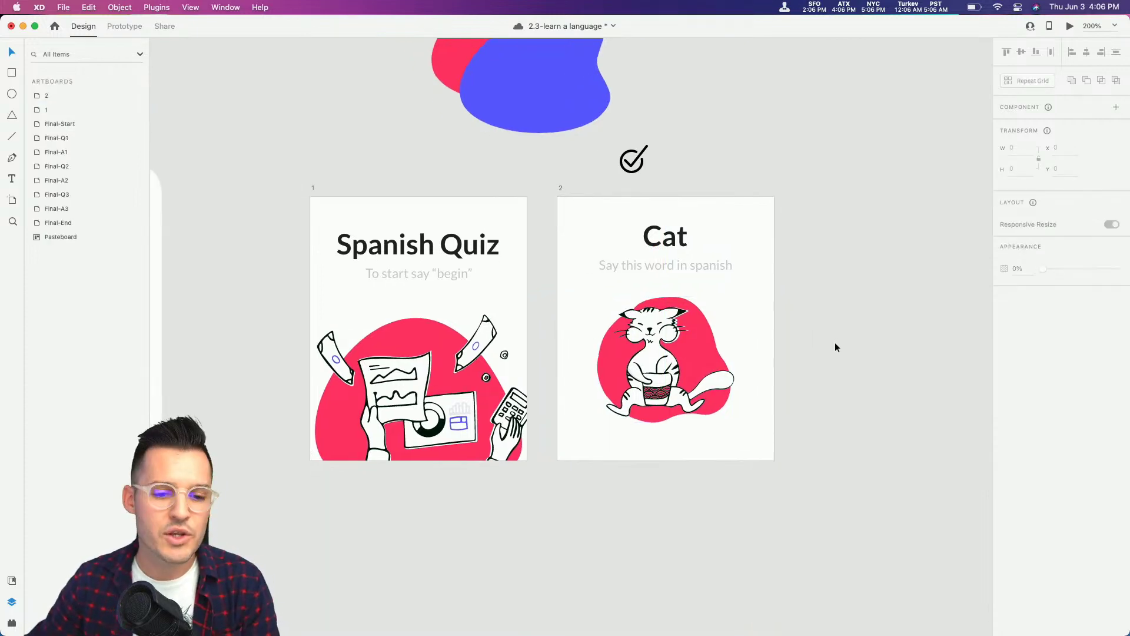
scroll(835, 348, "down", 2)
key("super+equal")
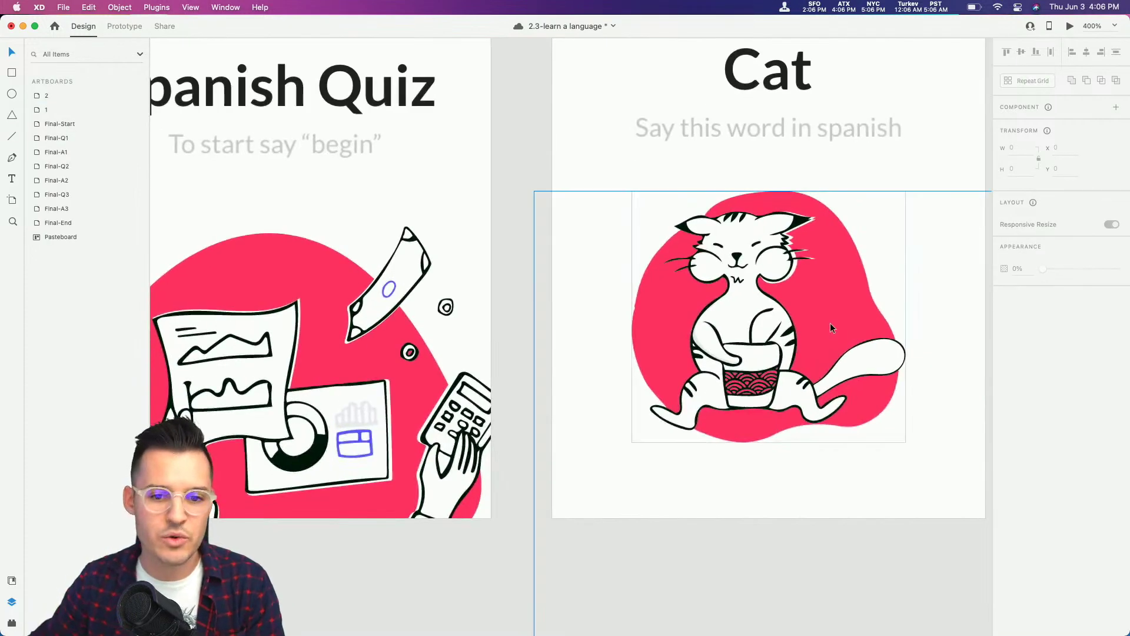
scroll(830, 324, "right", 2)
left_click(820, 328)
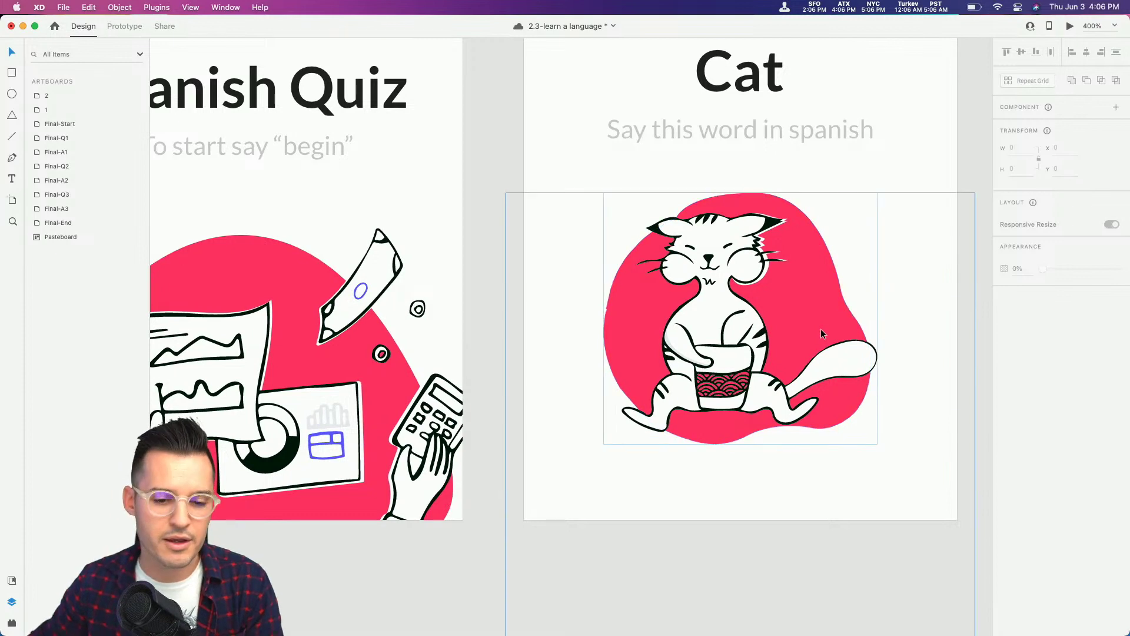
left_click(772, 538)
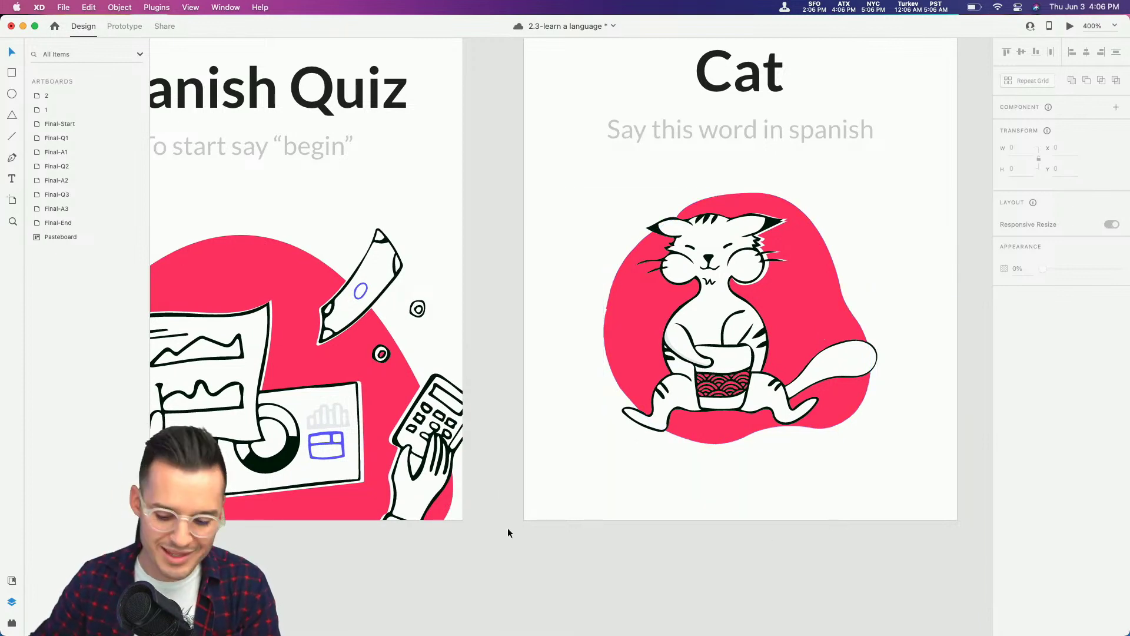
key("r")
left_click_drag(523, 497, 957, 519)
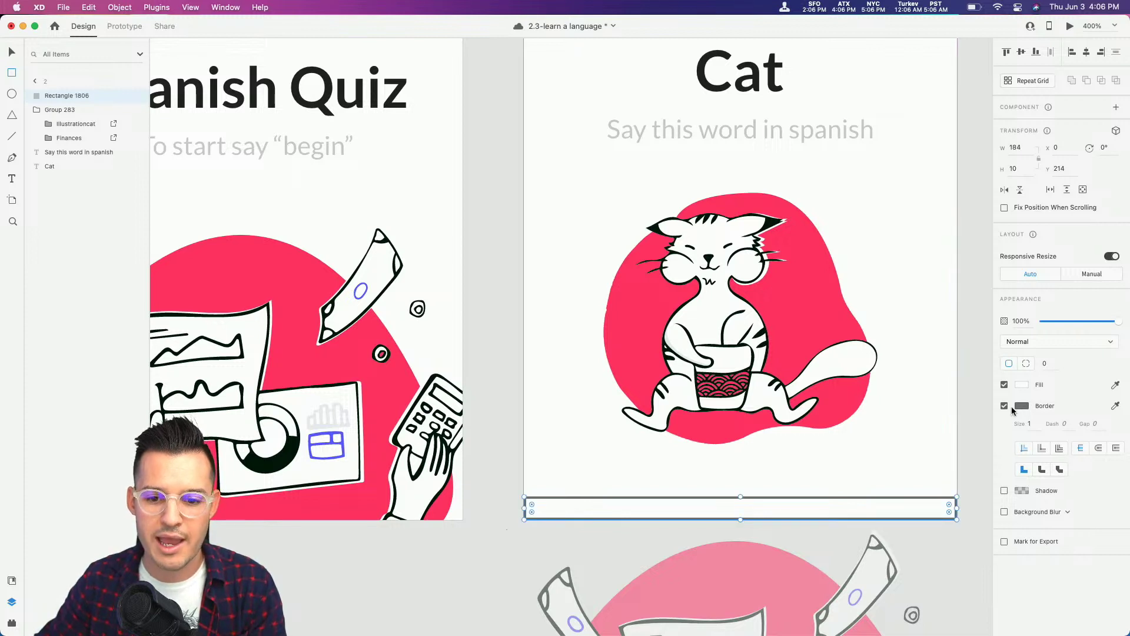
Step: Remove the border from the bottom-edge rectangle on artboard 2 and fill it with the blue document color
left_click(1004, 406)
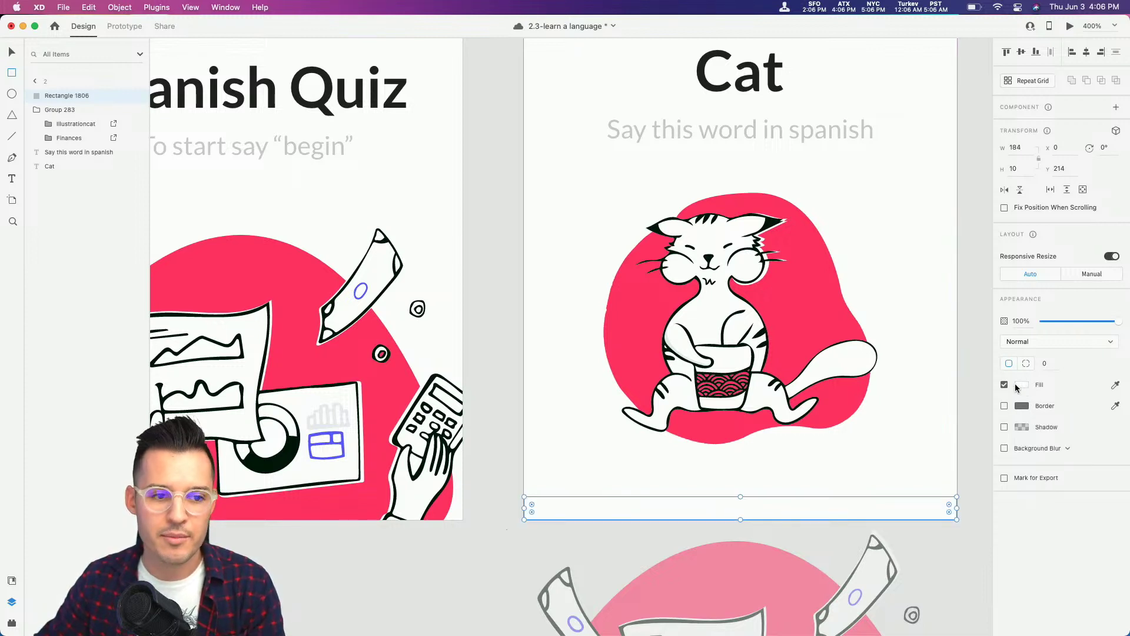
key("super+shift+y")
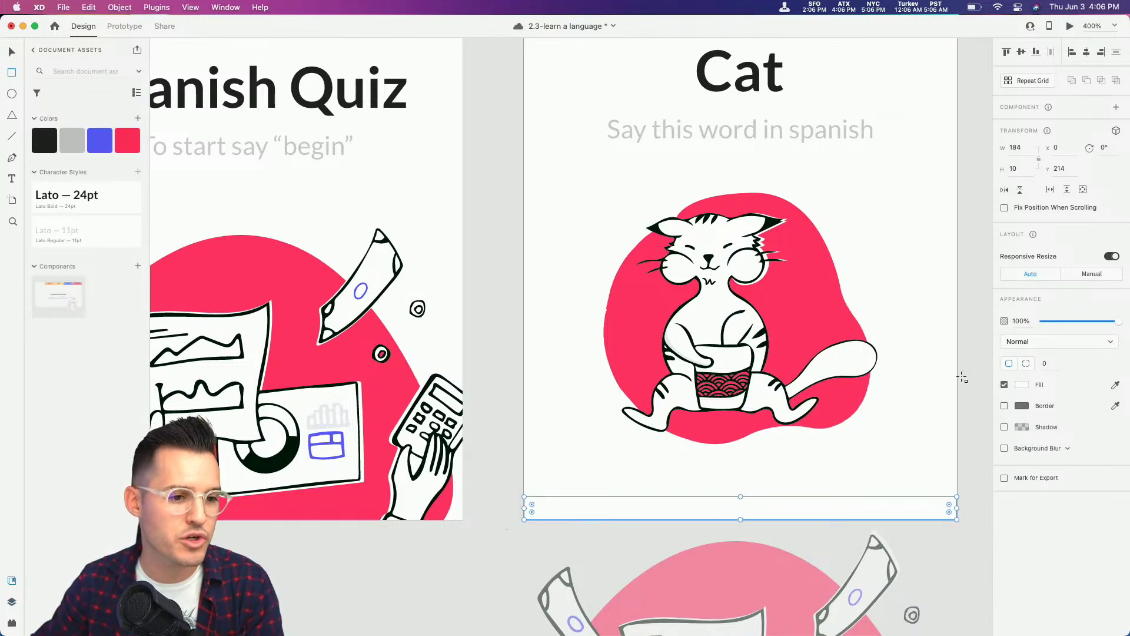
left_click(109, 147)
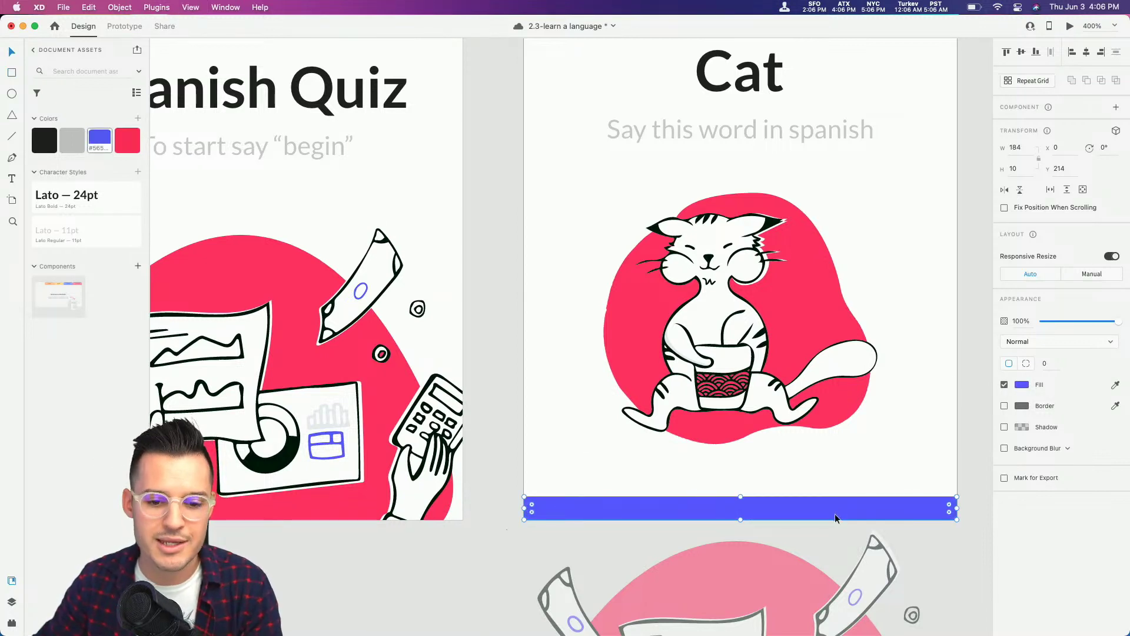
Step: Duplicate the blue bar directly above itself at Y 204 and set the copy's opacity to 18%
left_click_drag(838, 514, 840, 490)
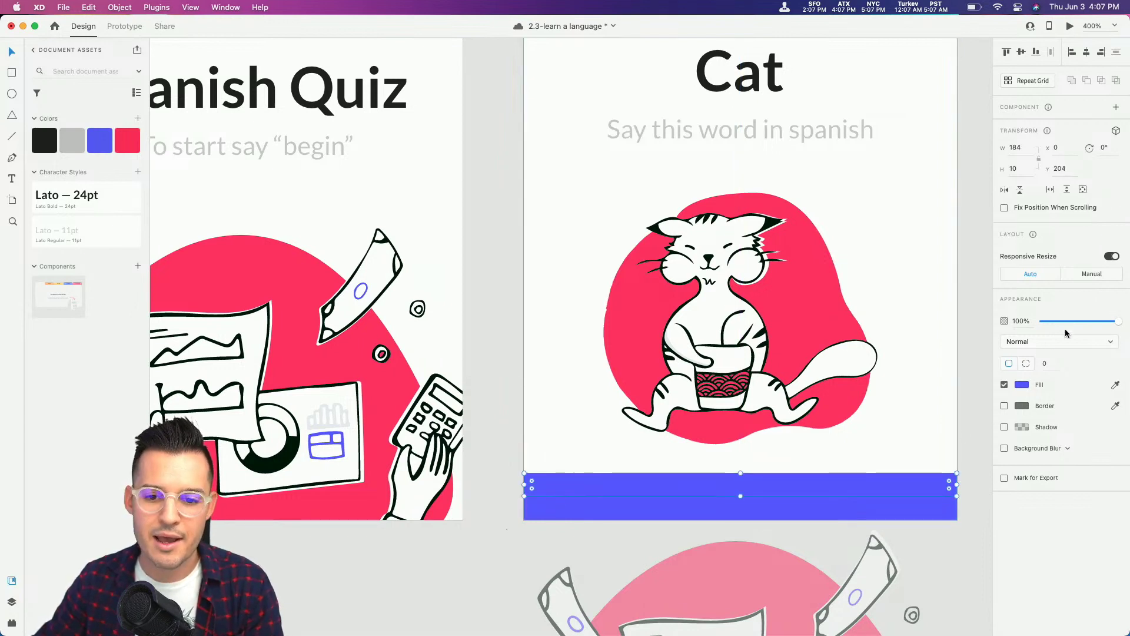
left_click_drag(1066, 321, 1056, 321)
Step: Shorten the solid blue bar to about 122 wide and move the pale copy down over it at Y 214
left_click(906, 506)
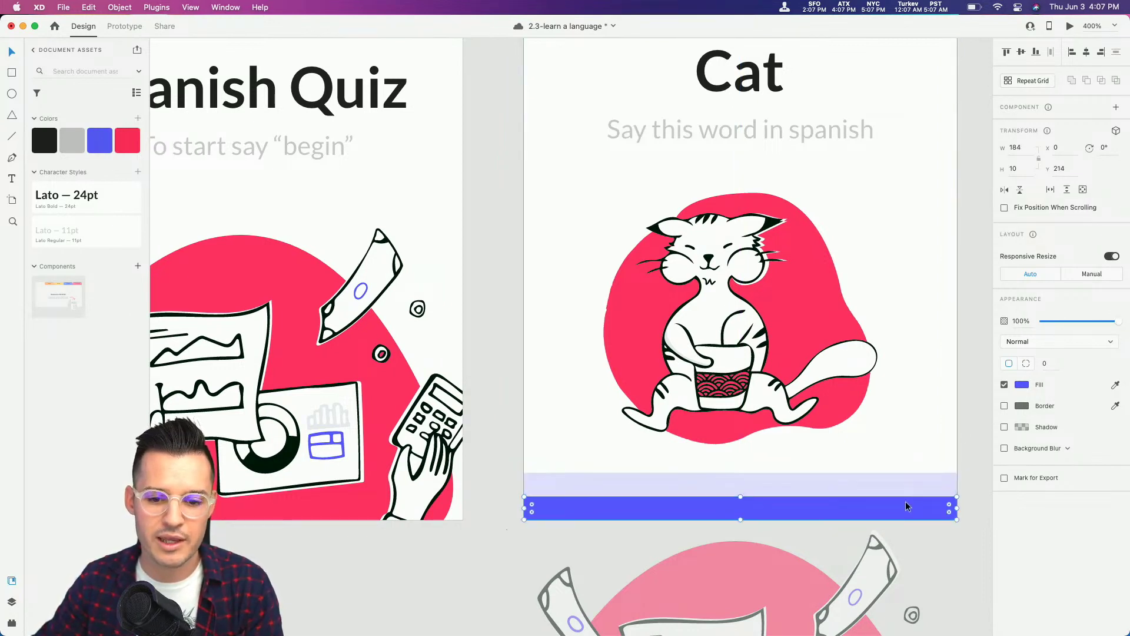
left_click_drag(957, 510, 844, 510)
left_click(842, 492)
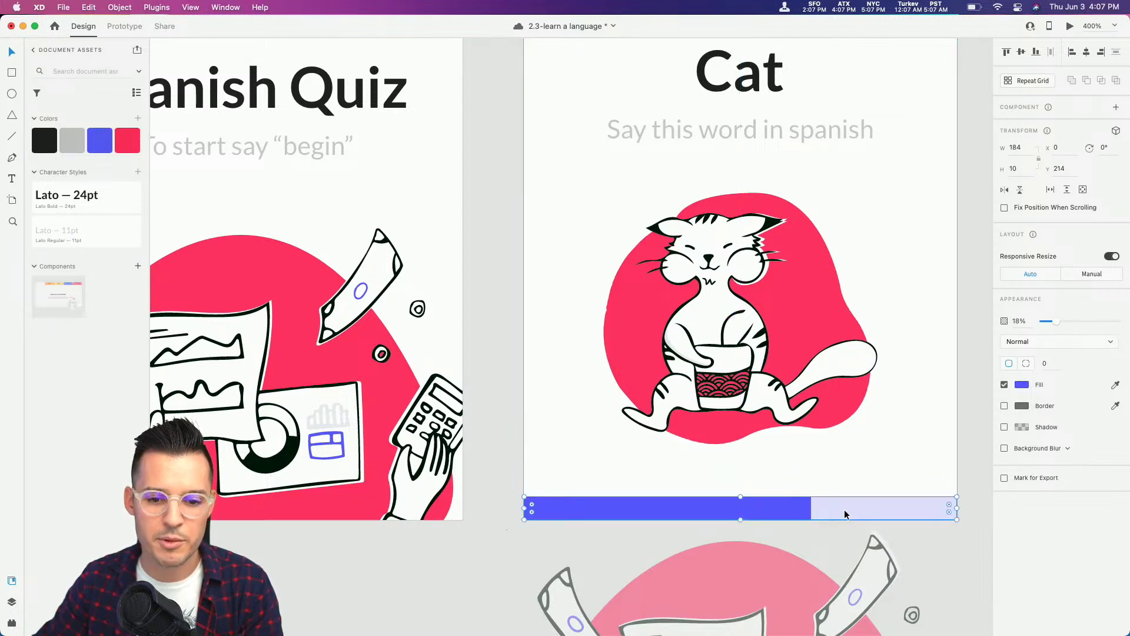
Step: Reduce the height of both bars together to 8, from their upper edge, so they start at Y 216
key("Escape")
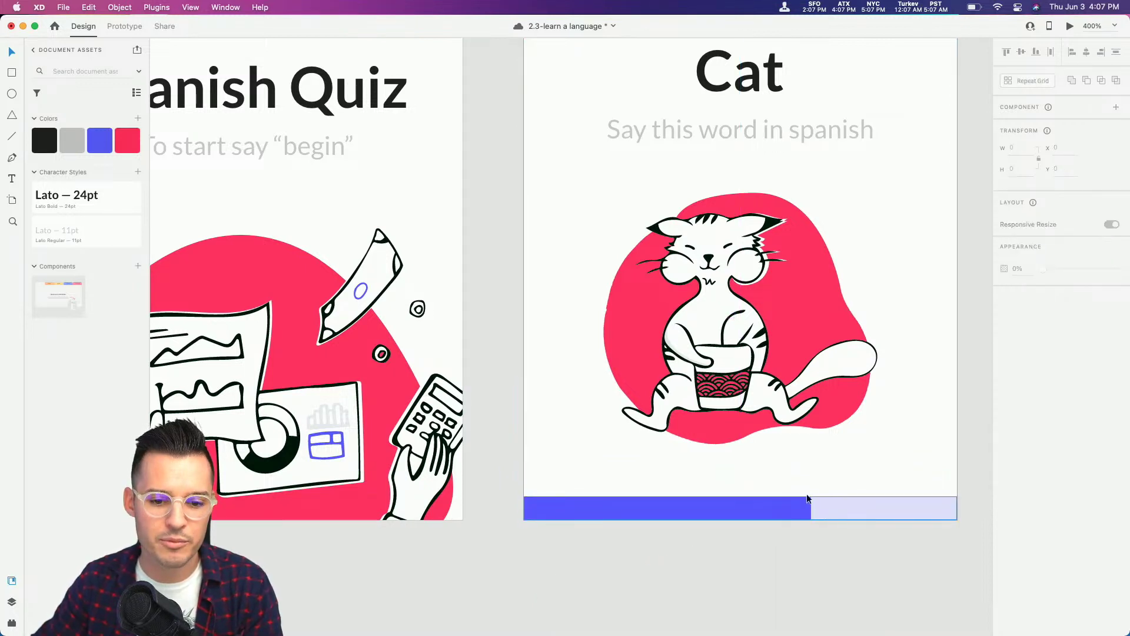
left_click(944, 506)
left_click_drag(740, 496, 740, 500)
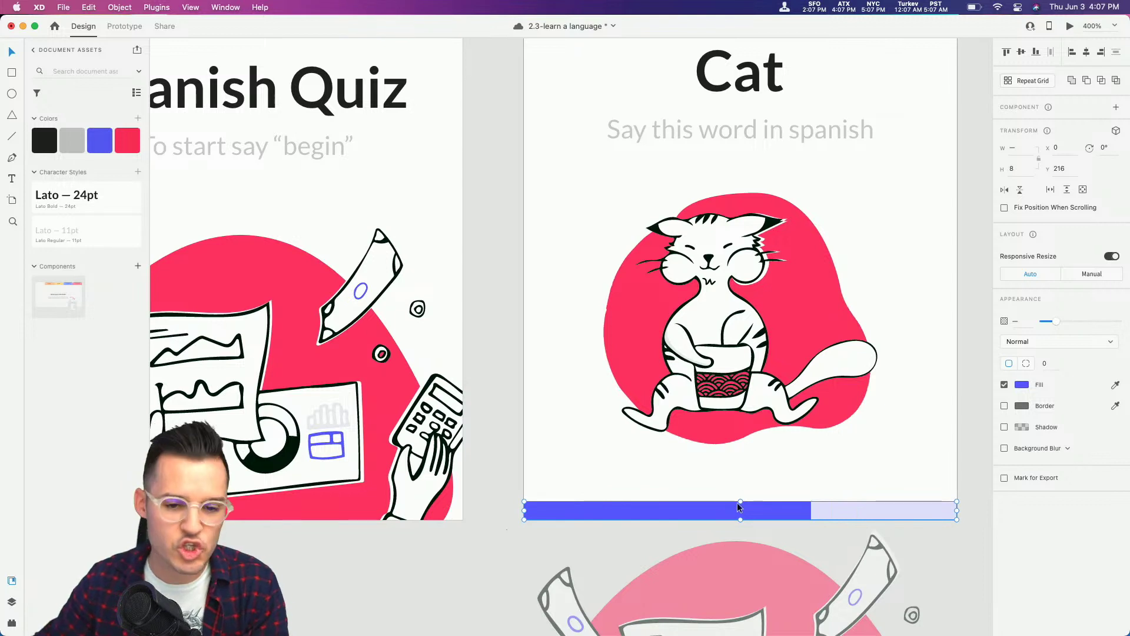
Step: Copy the "Say this word in spanish" subtitle to just above the bar's left end and change its text to "Level 1"
left_click(768, 137)
left_click_drag(731, 136, 662, 479)
double_click(663, 480)
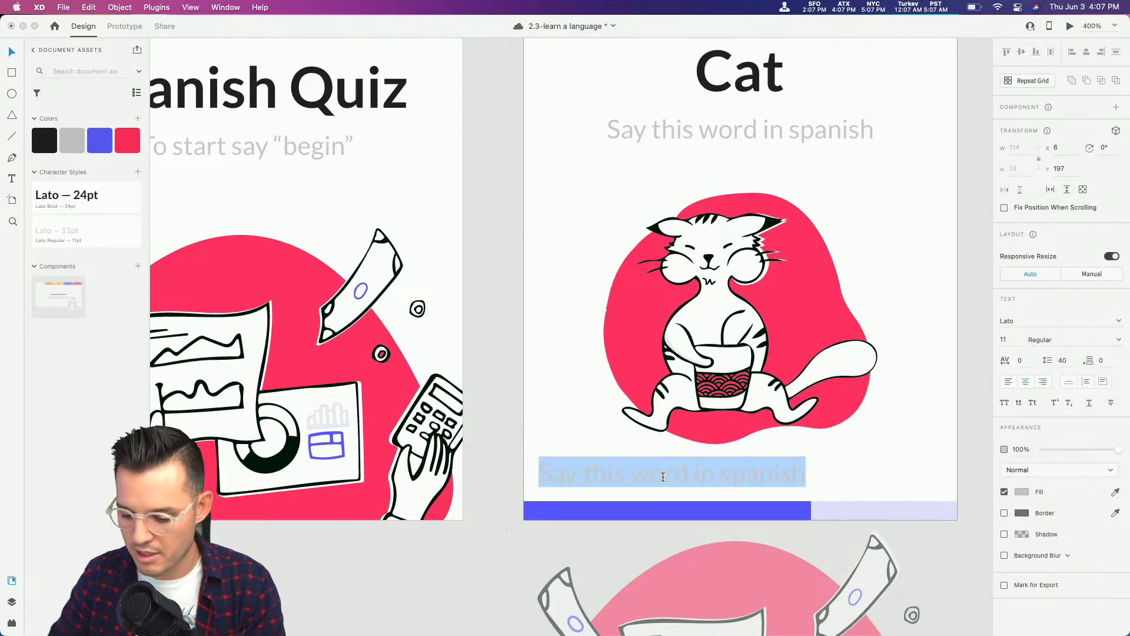
type("Level 1")
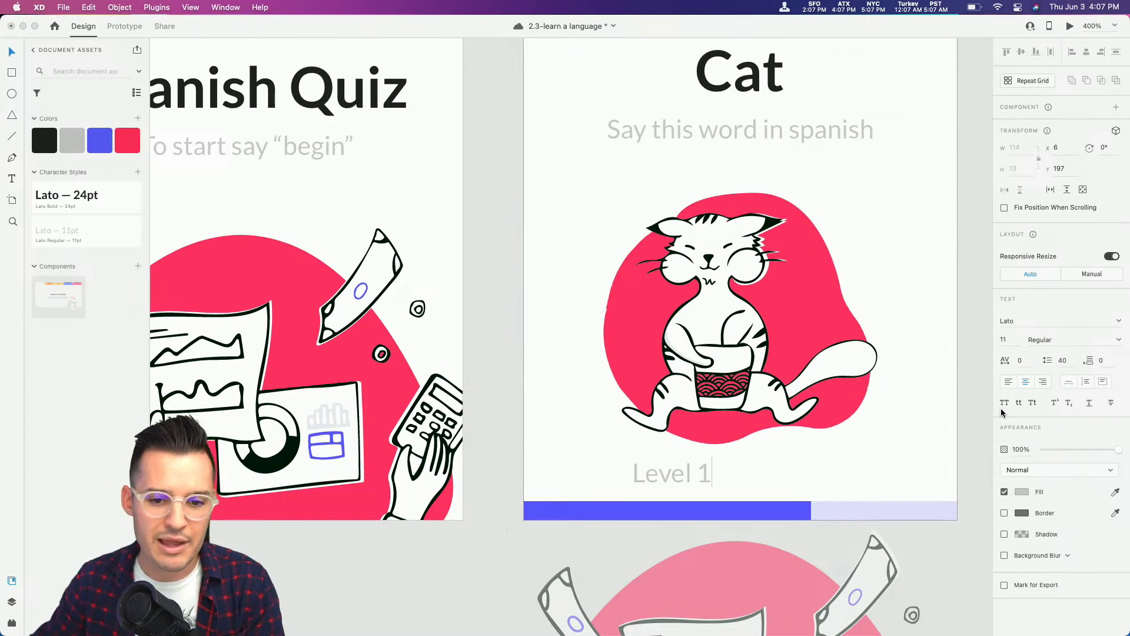
key("Escape")
left_click_drag(677, 476, 585, 481)
Step: Move the cat illustration up inside its group on artboard 2, to Y 77.12
left_click(701, 391)
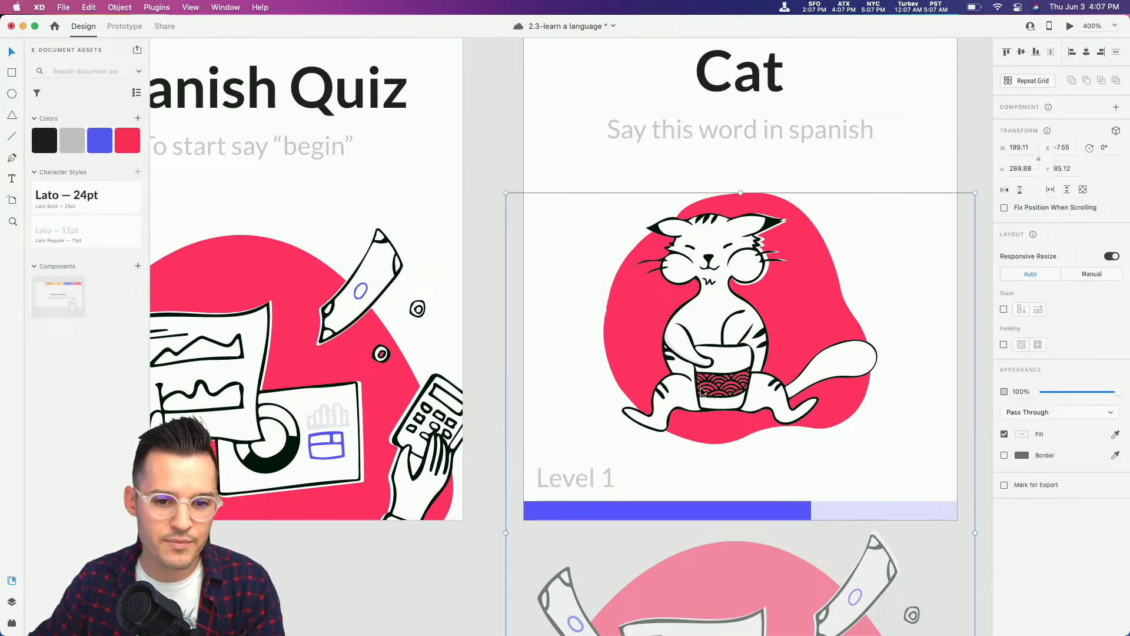
left_click_drag(701, 390, 701, 372)
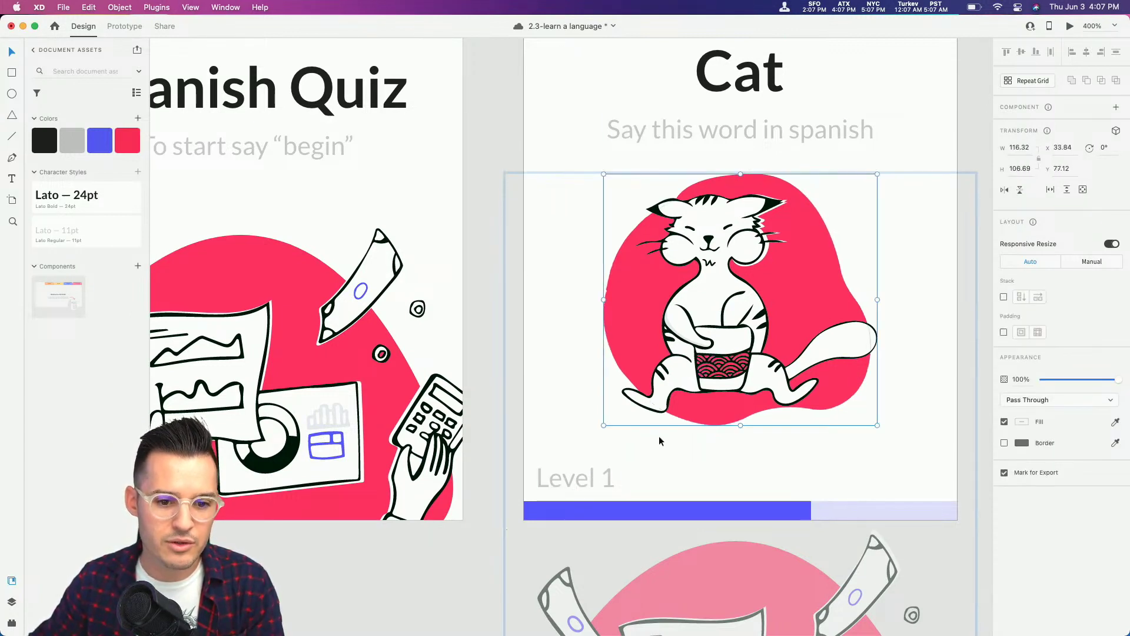
Step: Duplicate the "Level 1" label to the right end of the bar at Y 199 and change its text to "1/3"
left_click(592, 481)
left_click_drag(591, 479, 915, 475)
double_click(916, 476)
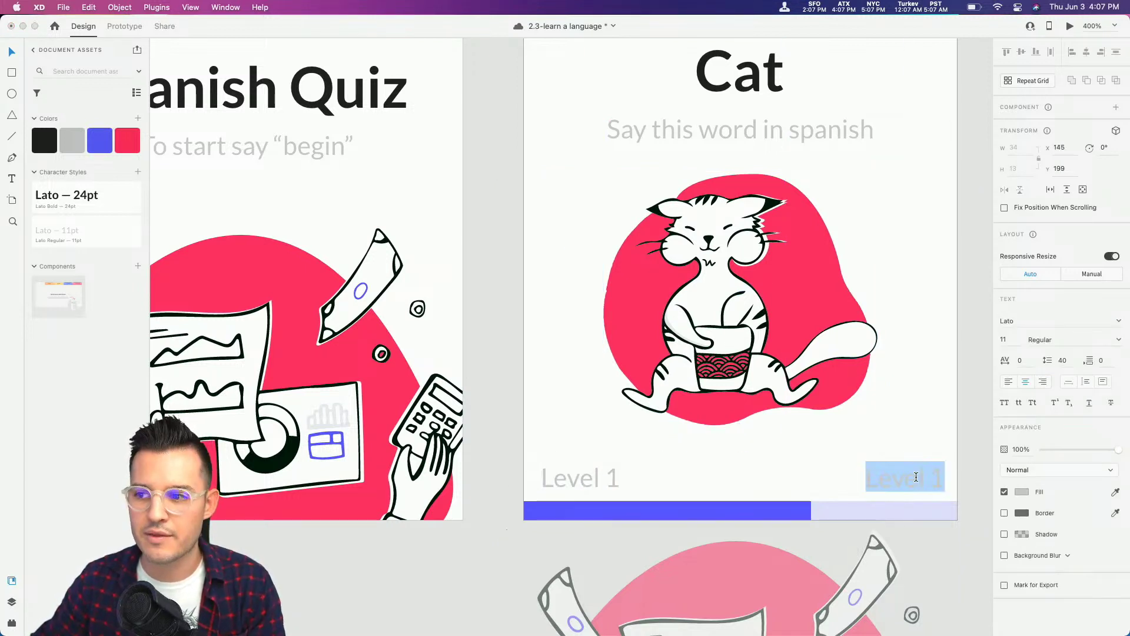
type("1")
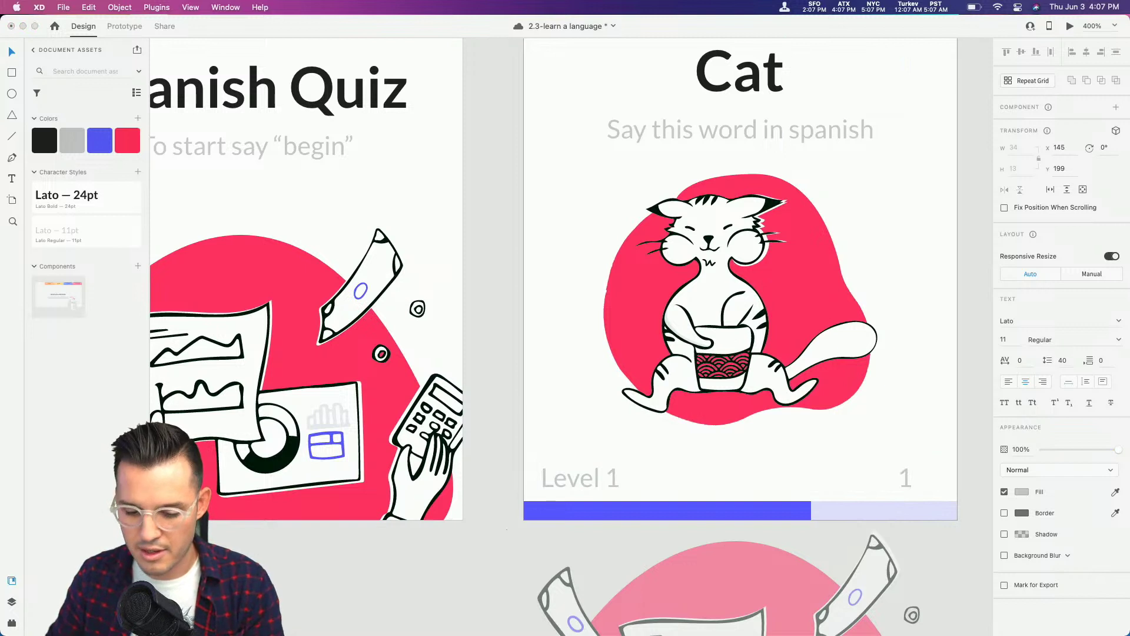
type("/3")
key("Escape")
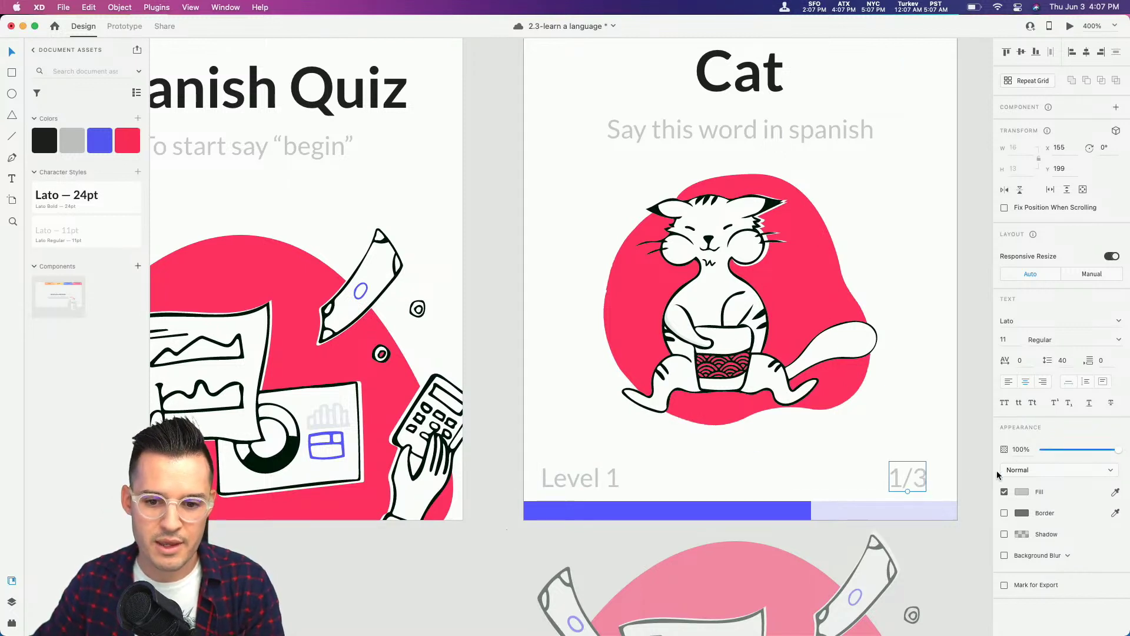
Step: Left-align the "Level 1" text and place it at X 8, and right-align the "1/3" text at X 159
left_click(600, 479)
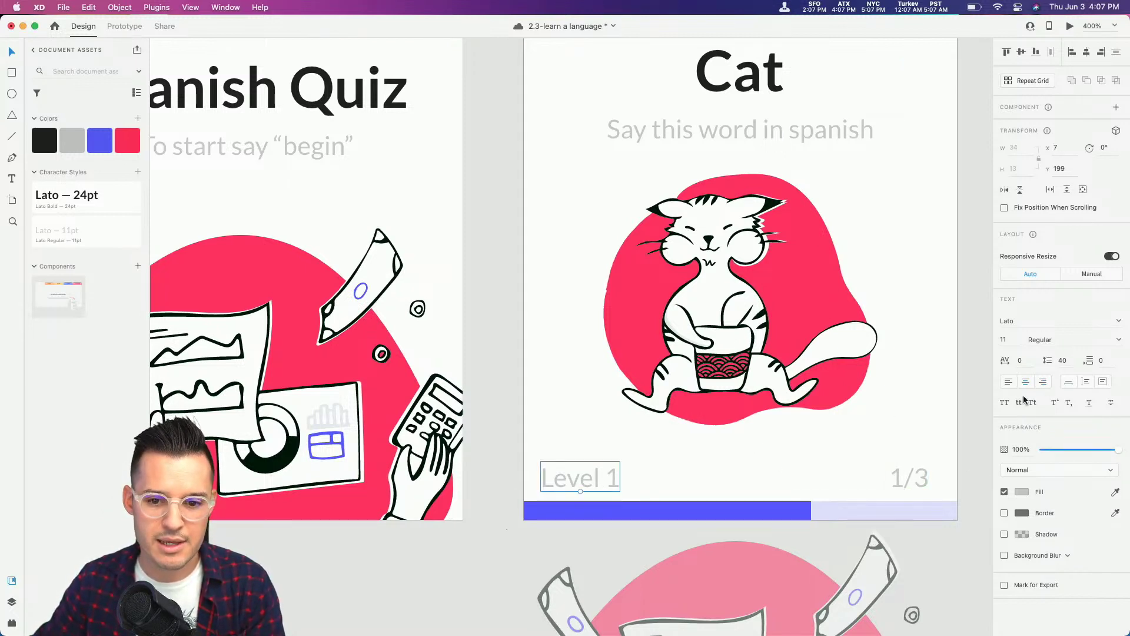
key("alt")
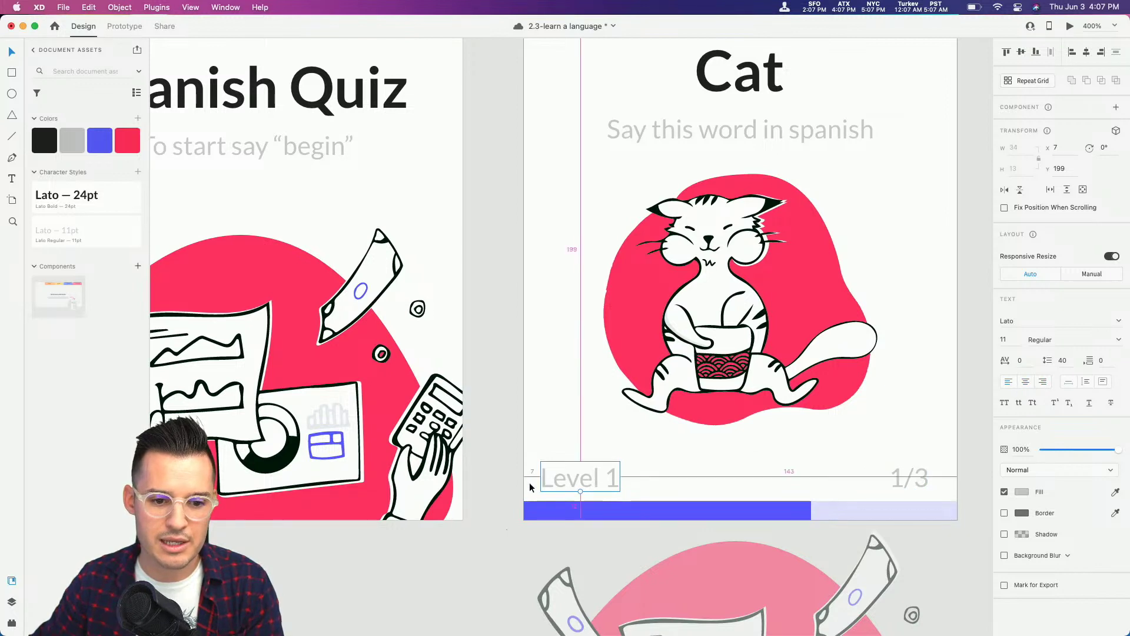
key("Right")
left_click_drag(563, 479, 958, 486)
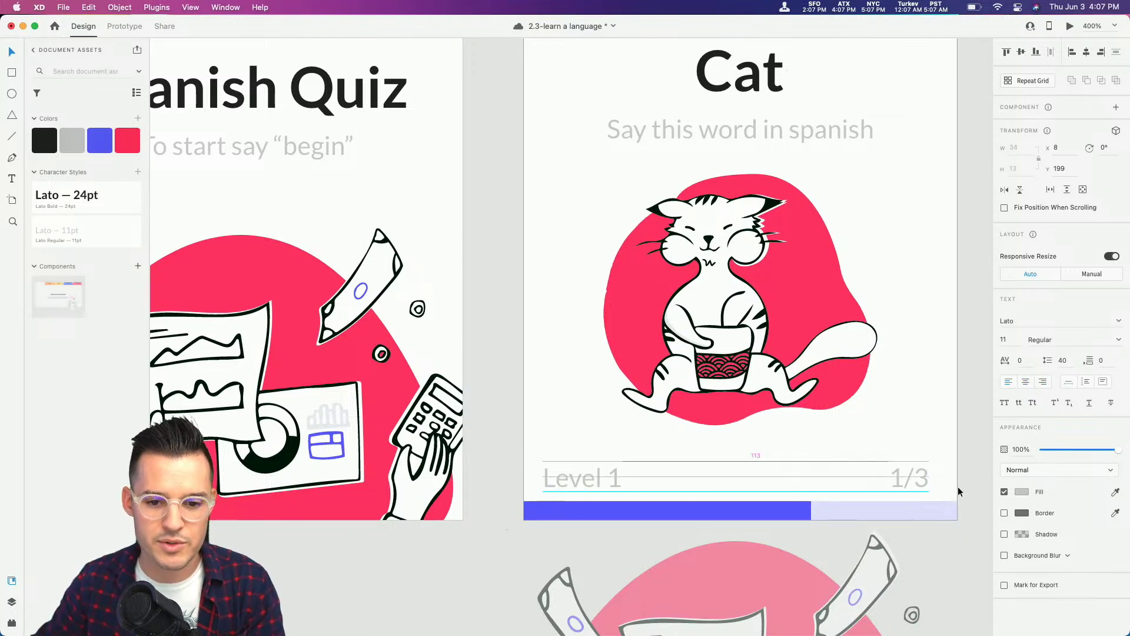
left_click(906, 478)
key("Right")
key("Right")
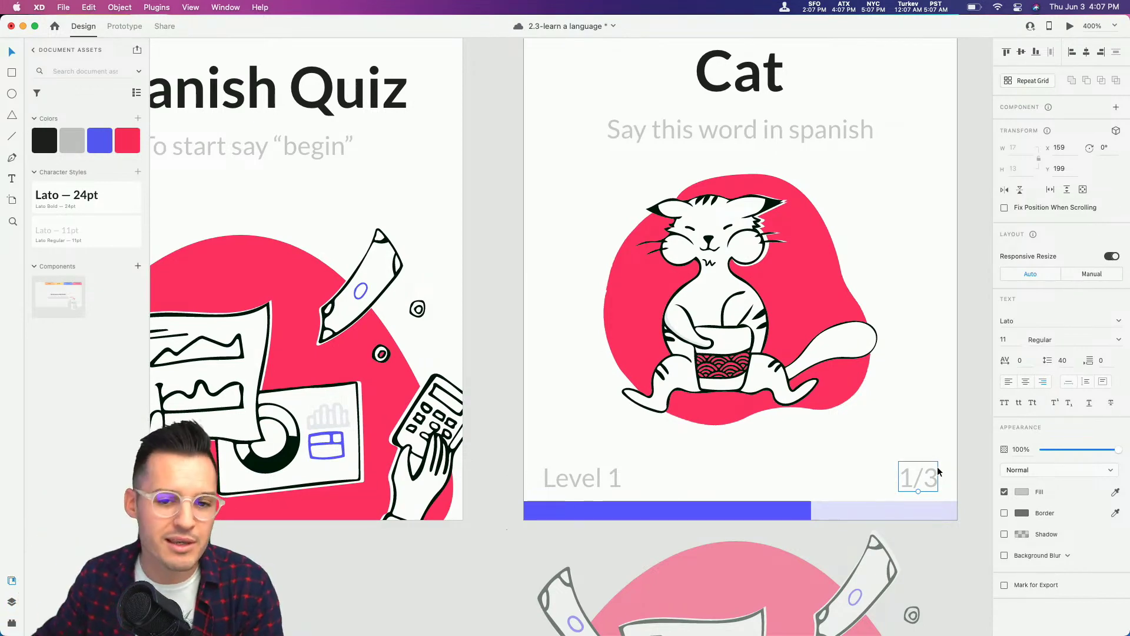
key("super+minus")
key("super+equal")
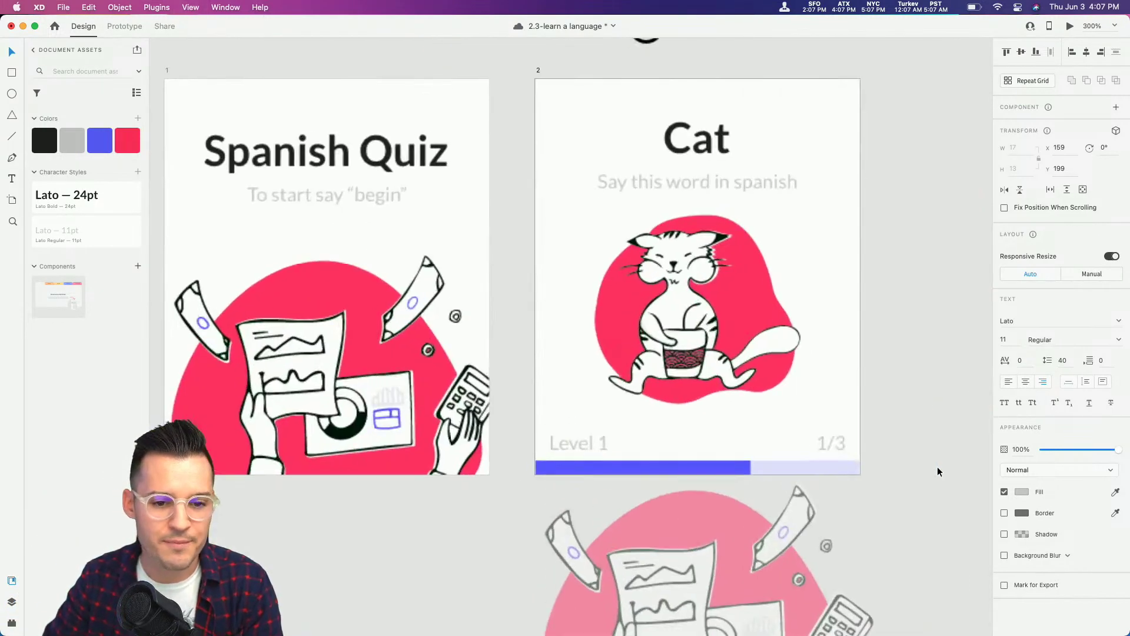
key("super+minus")
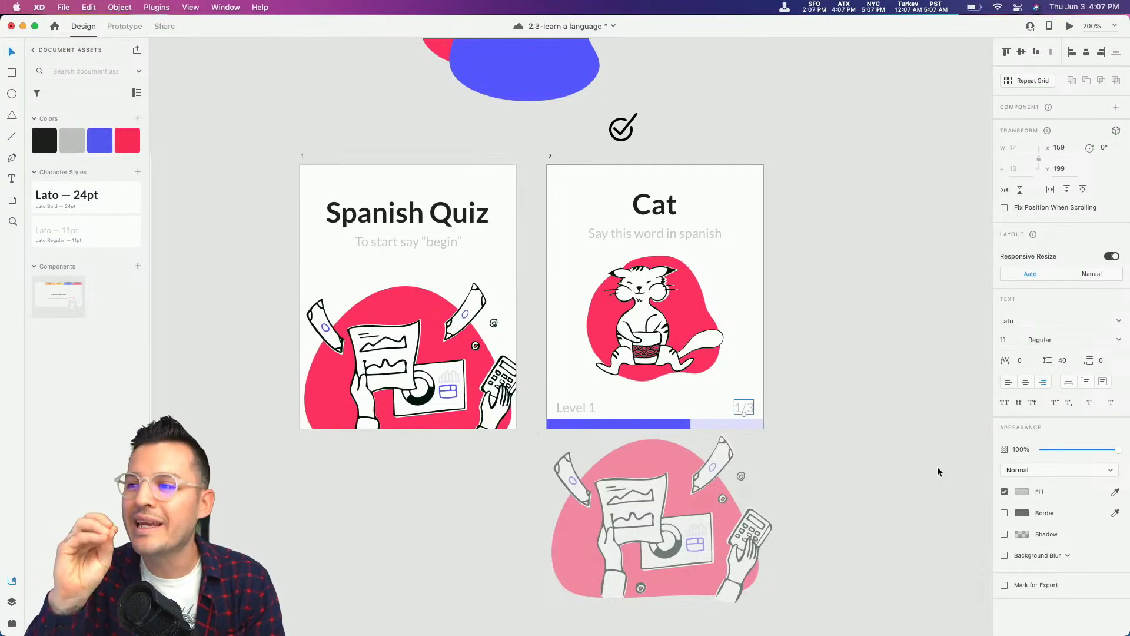
left_click(935, 409)
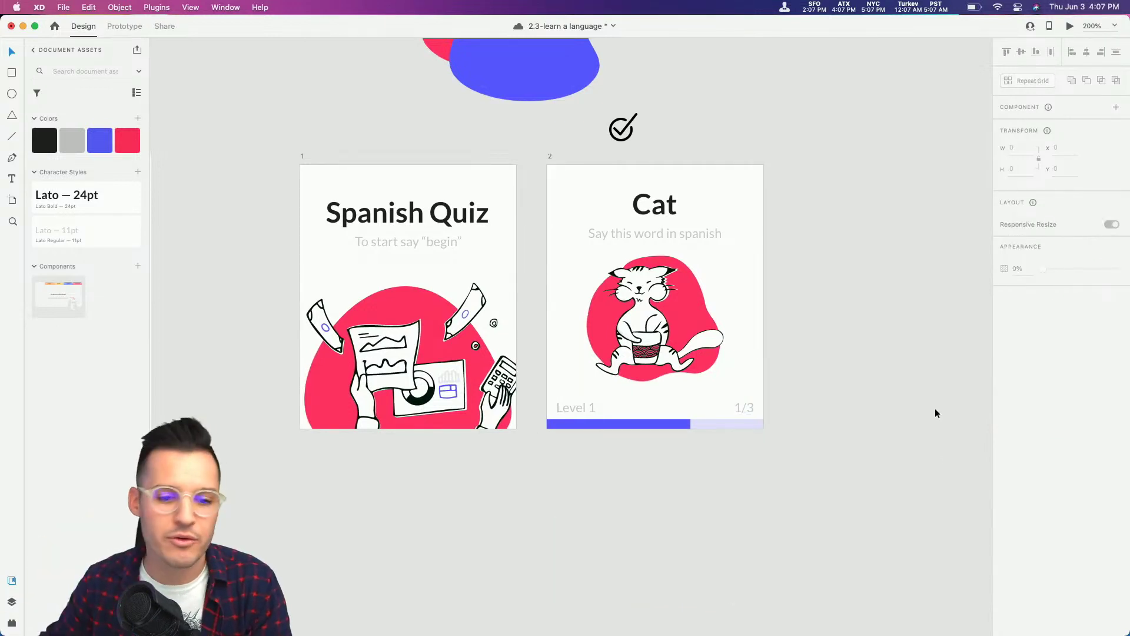
left_click(663, 424)
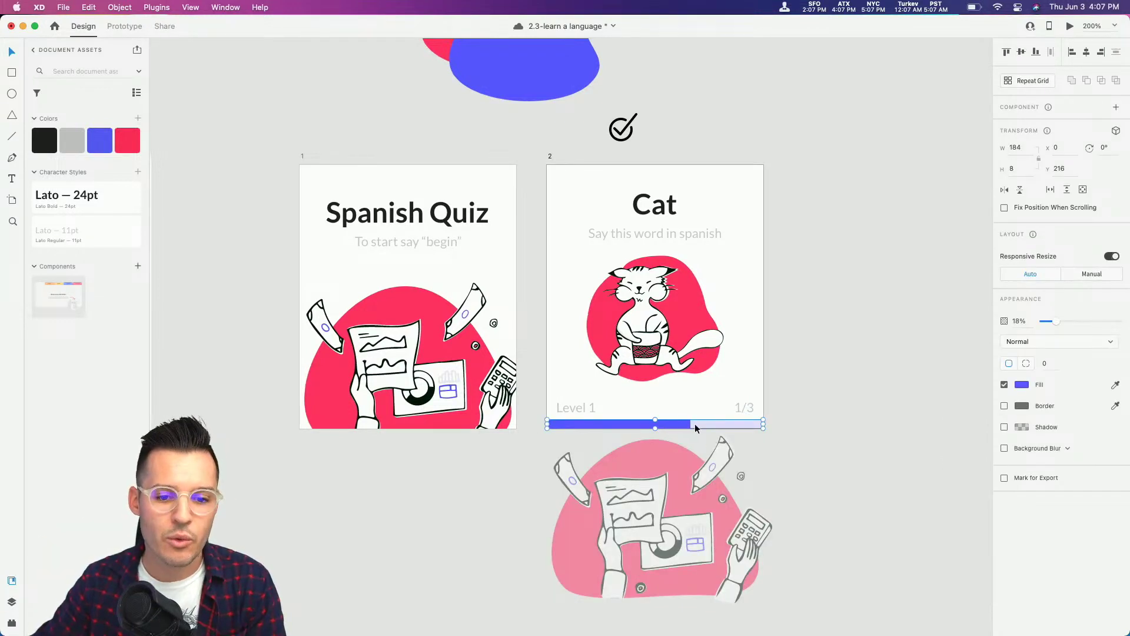
left_click(733, 430)
left_click(683, 425)
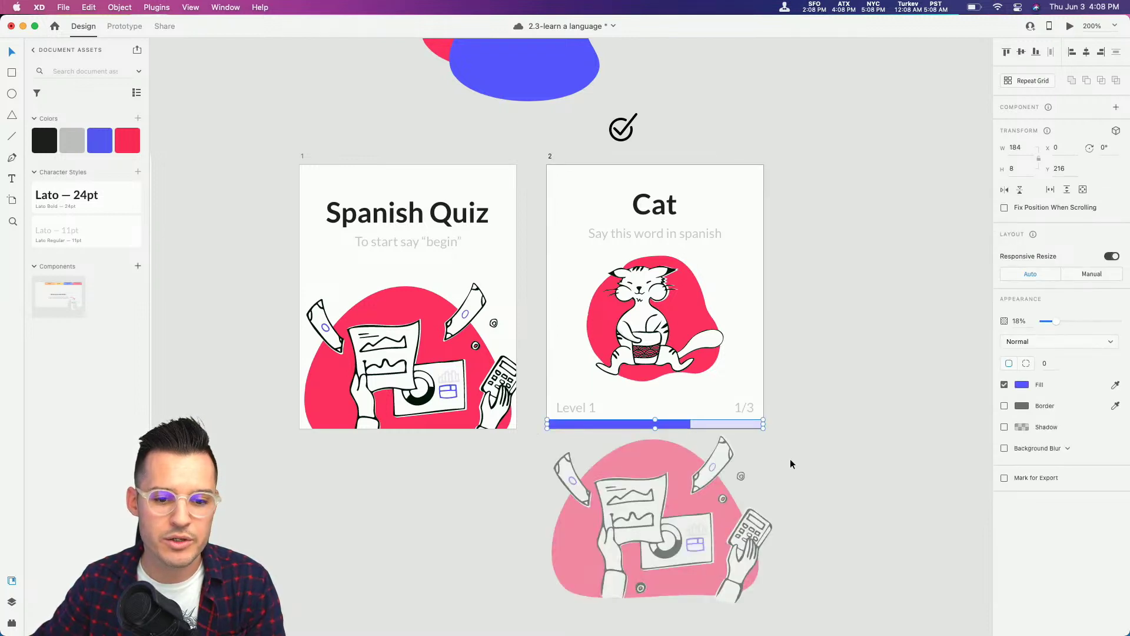
left_click(789, 458)
Step: Bring the solid blue bar in front of the pale bar in artboard 2's layer order
key("z")
left_click(682, 417)
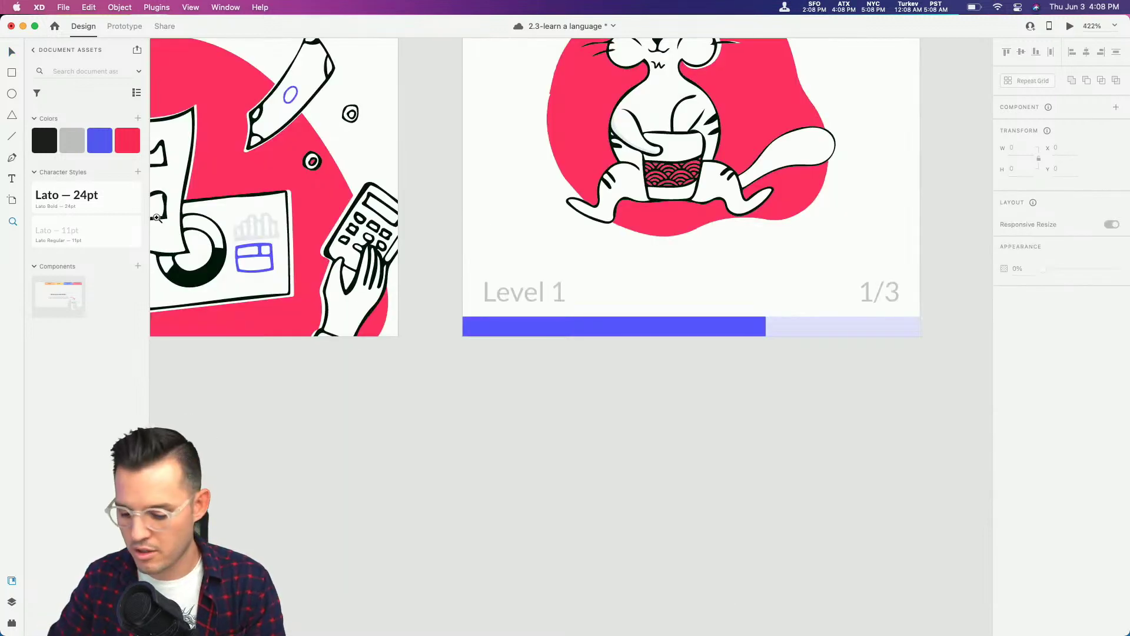
key("super+y")
key("v")
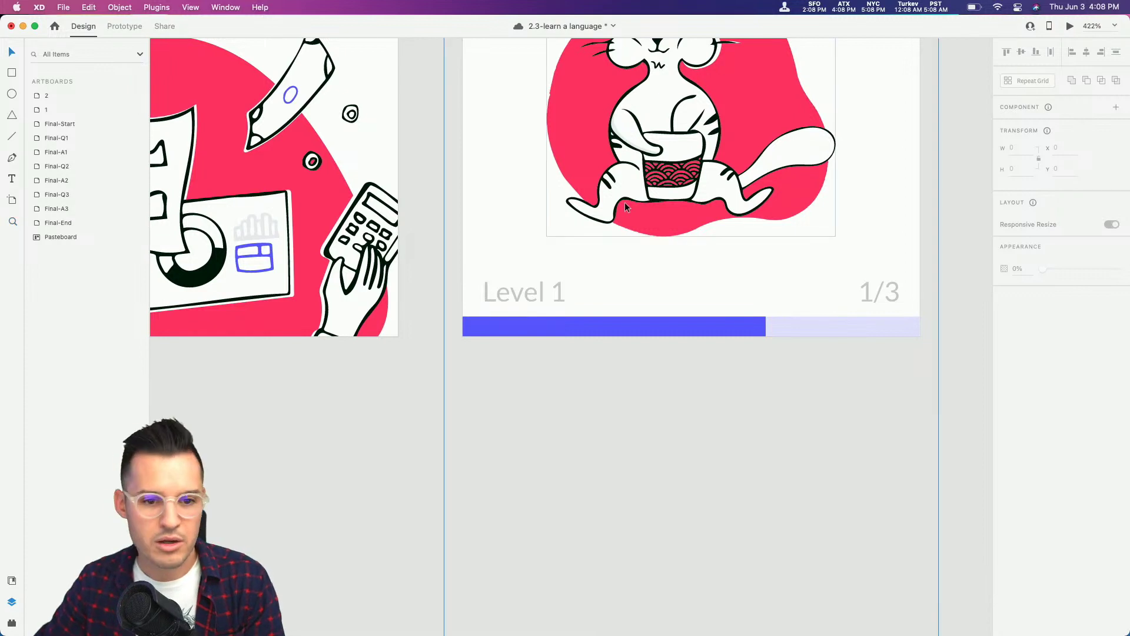
left_click(624, 203)
left_click(35, 123)
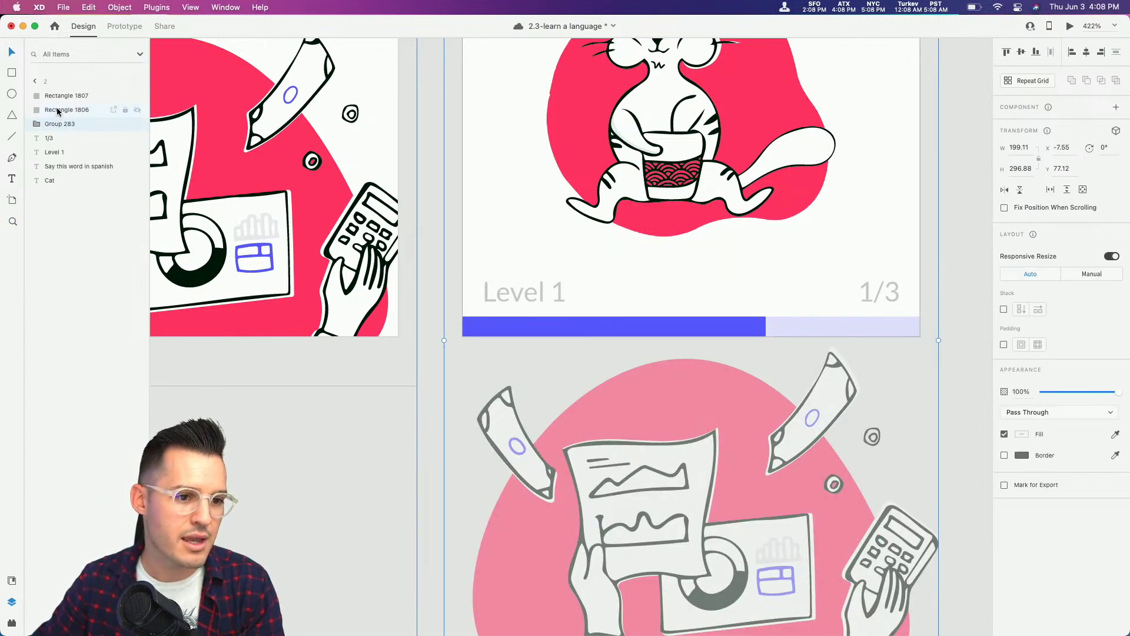
left_click(57, 107)
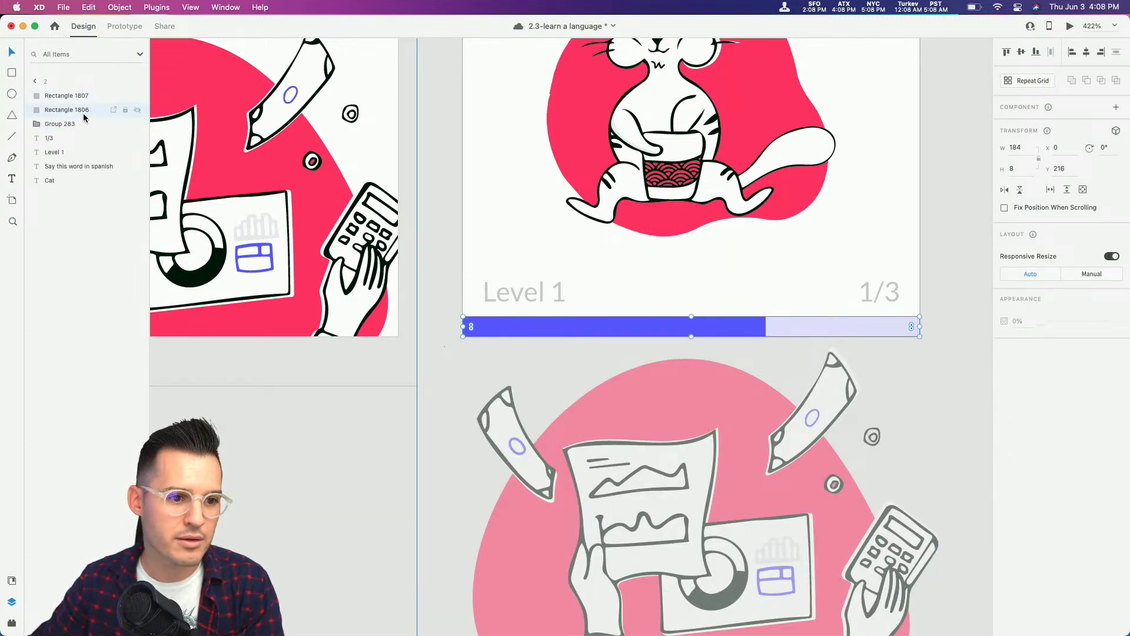
left_click_drag(76, 112, 69, 96)
Step: Rename the solid blue bar's layer as "progress"
double_click(70, 95)
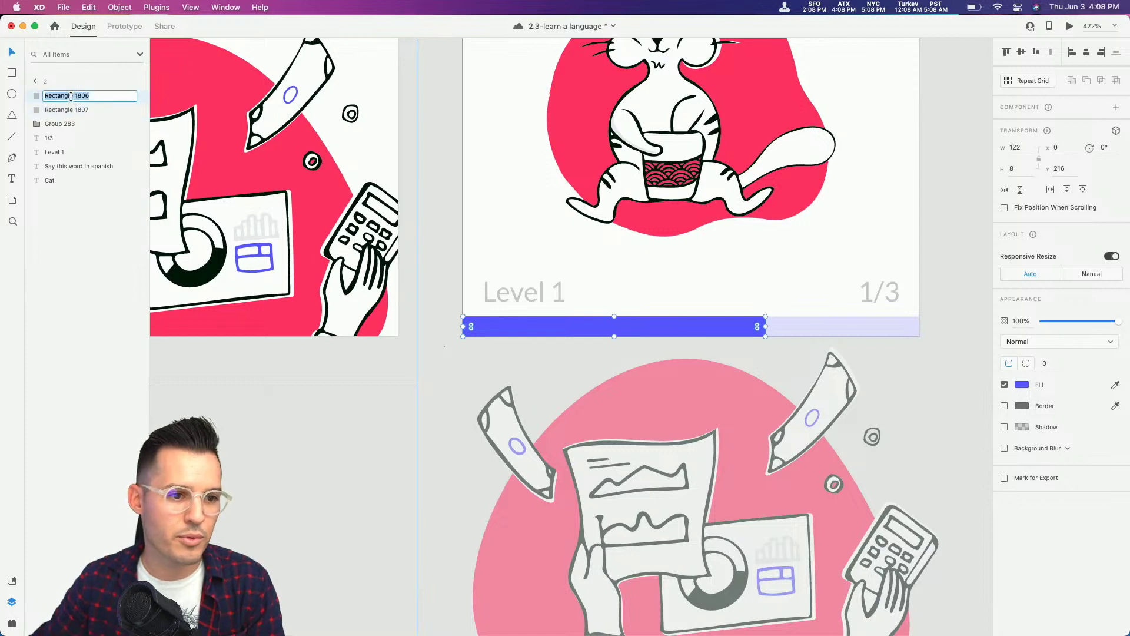
type("progress")
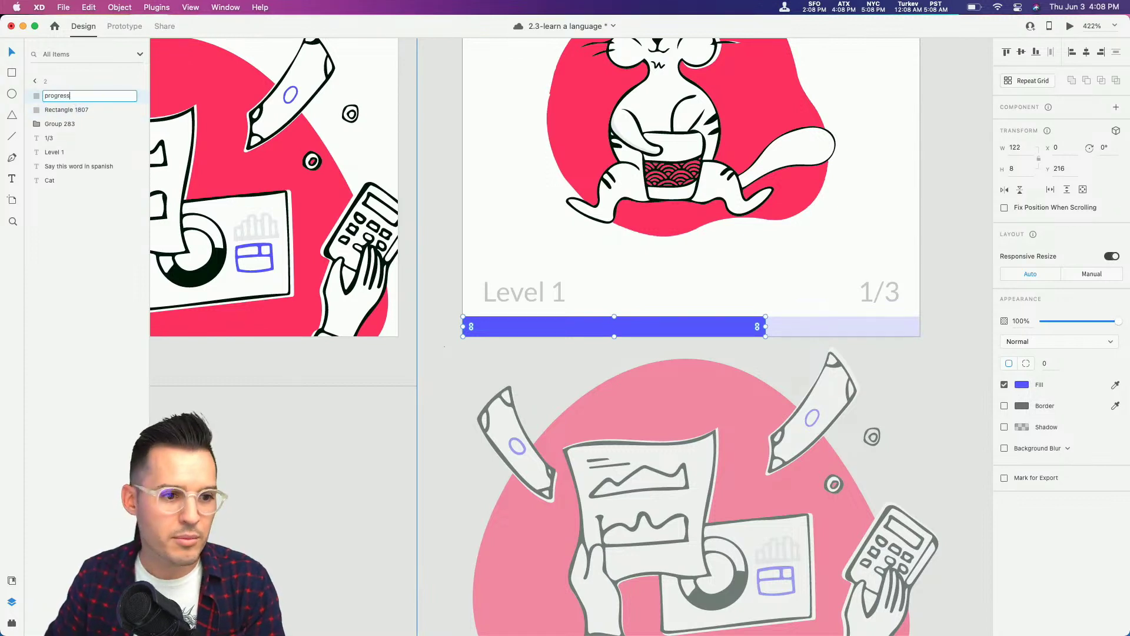
key("Return")
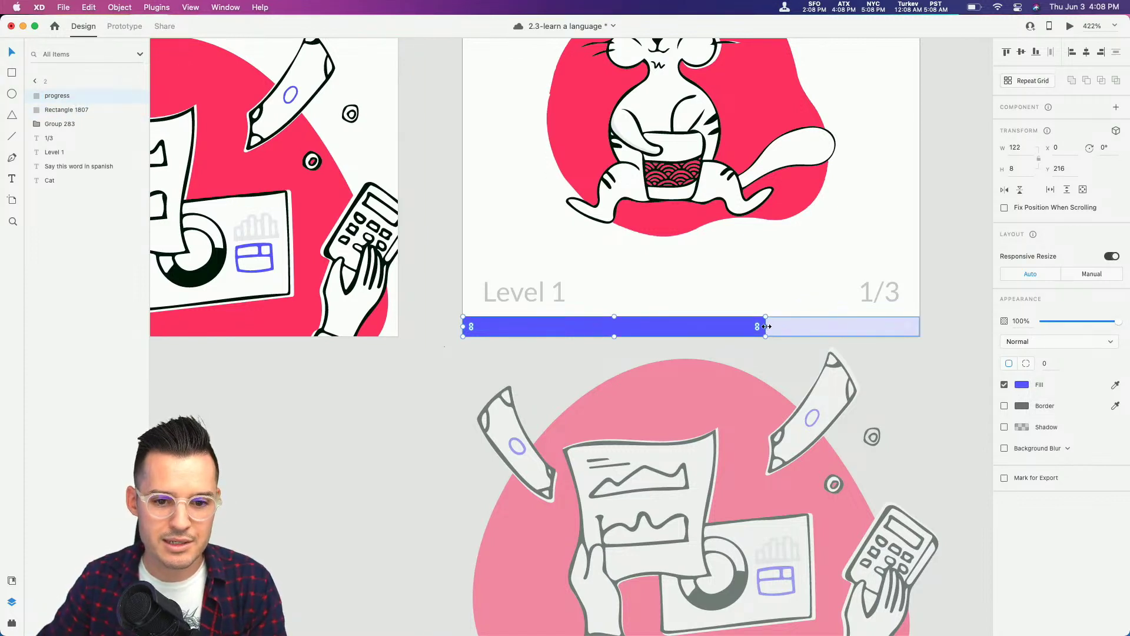
Step: Shrink the progress bar to 2 wide and turn it together with the pale bar into a component
left_click_drag(766, 326, 467, 334)
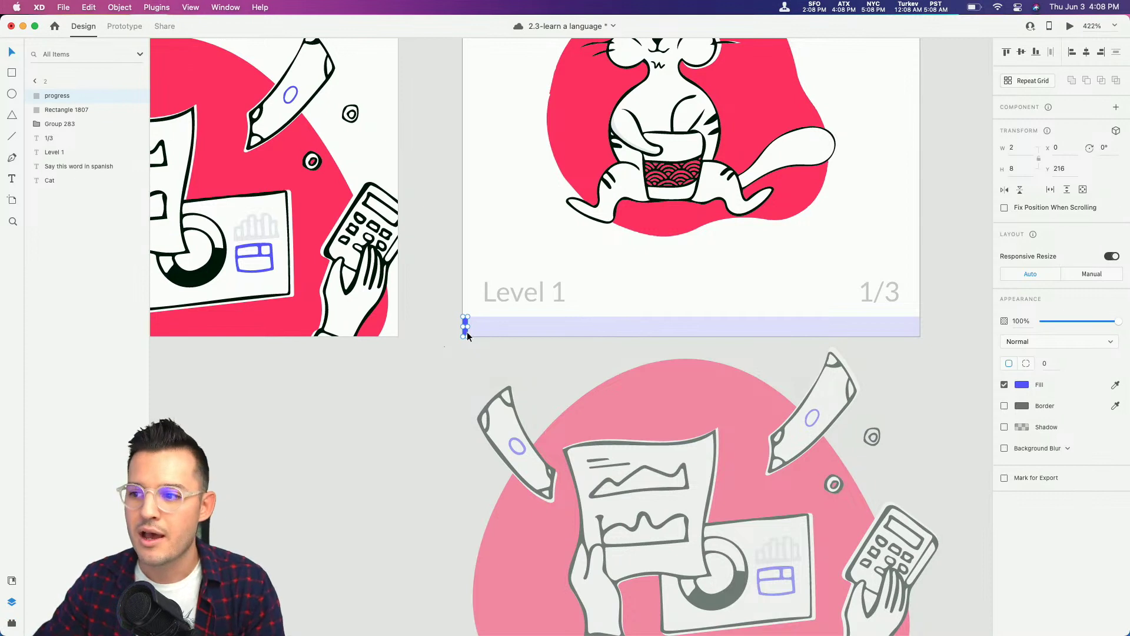
left_click(495, 334, "shift")
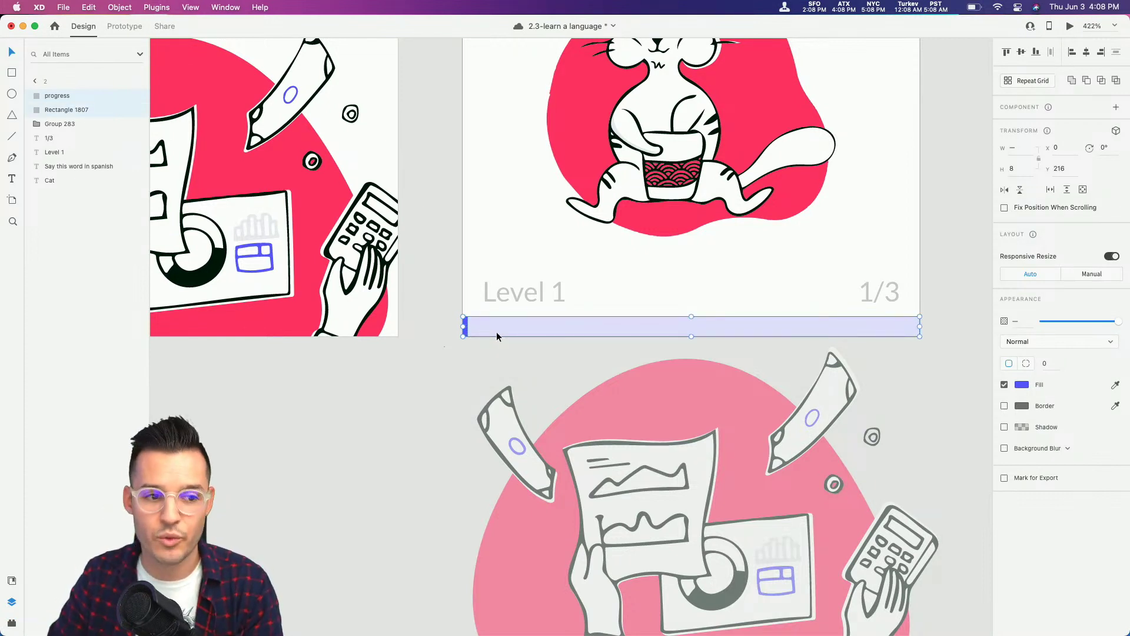
key("super+k")
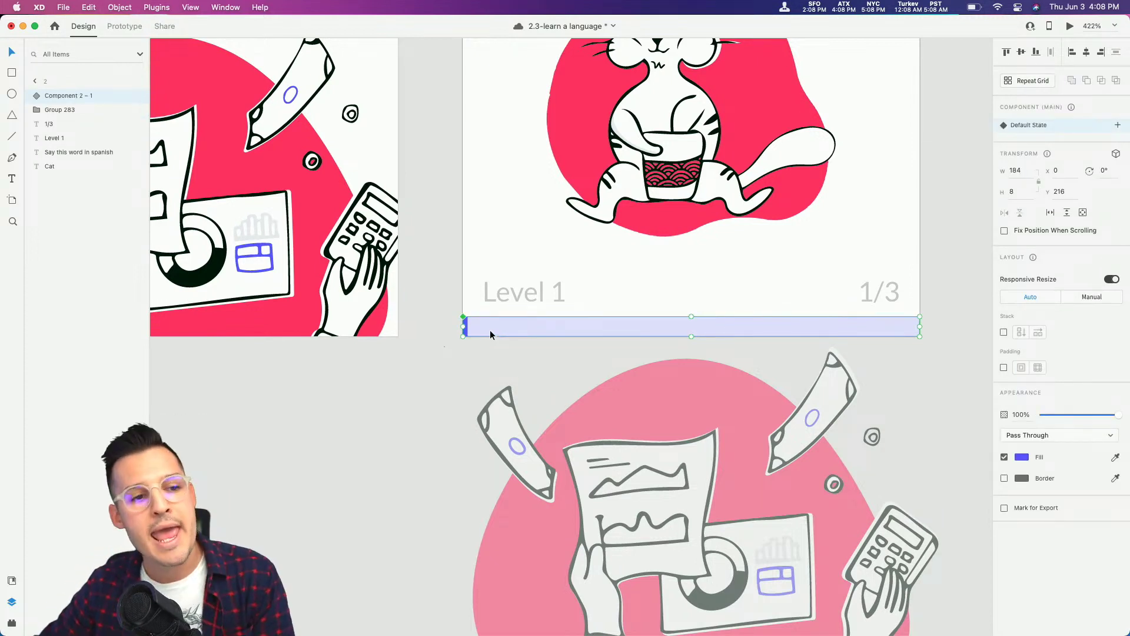
Step: Rename the new progress component in the document assets as "progress bar"
left_click(11, 580)
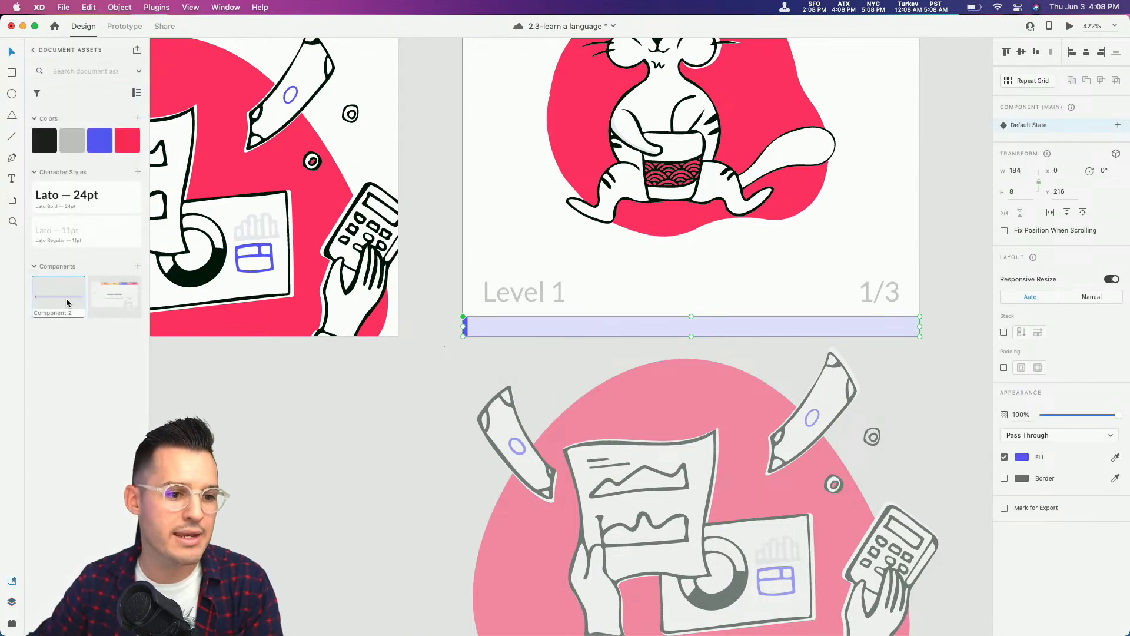
double_click(53, 313)
type("progress bar")
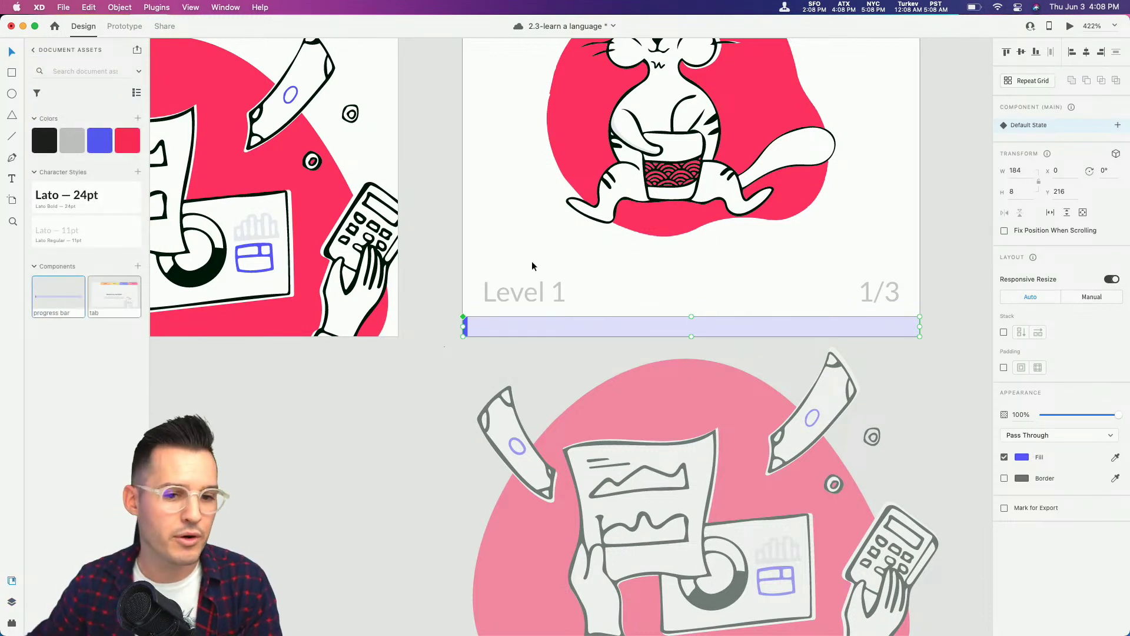
Step: Add a new state named "2" to the progress bar component
left_click(1117, 124)
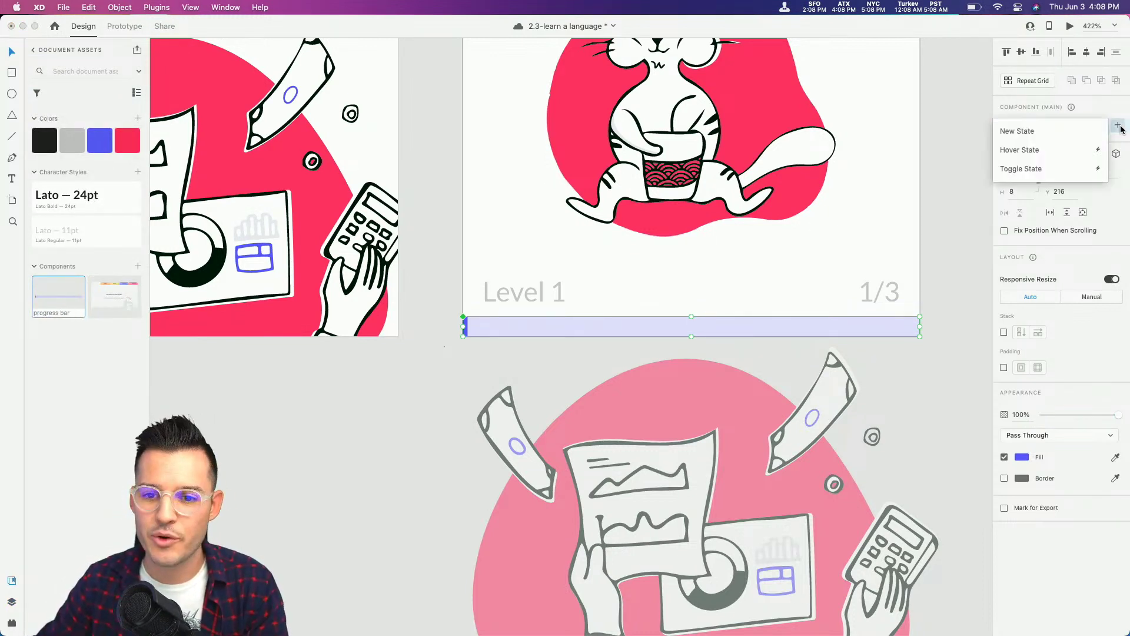
left_click(1049, 130)
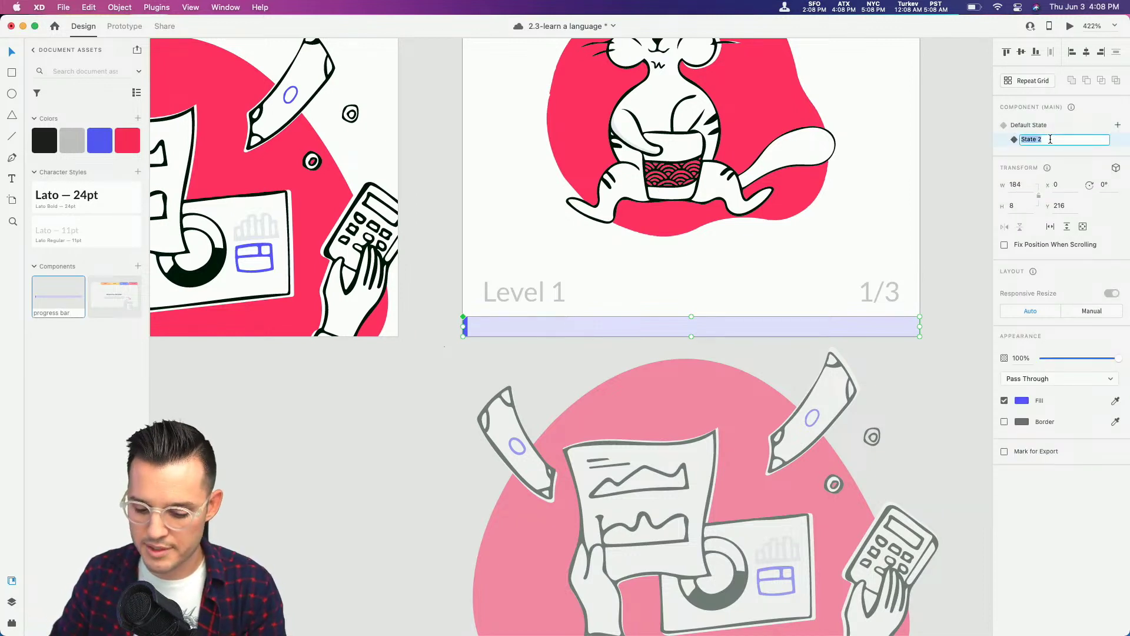
type("2")
key("Return")
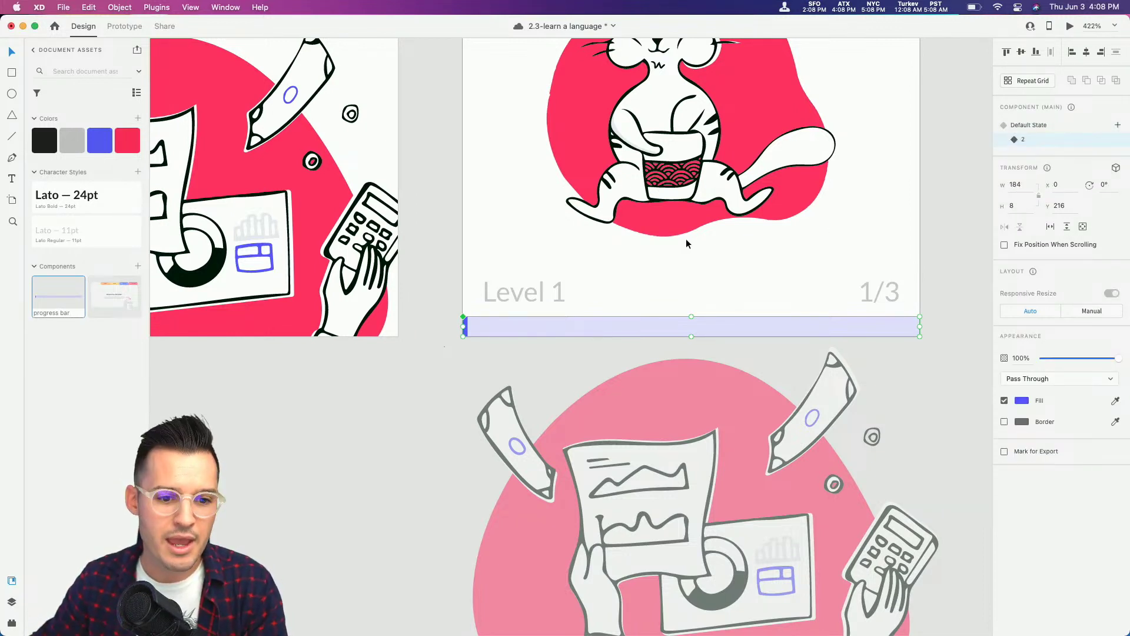
Step: In state 2, stretch the solid blue bar to full width and divide its width of 184 by 3
double_click(466, 326)
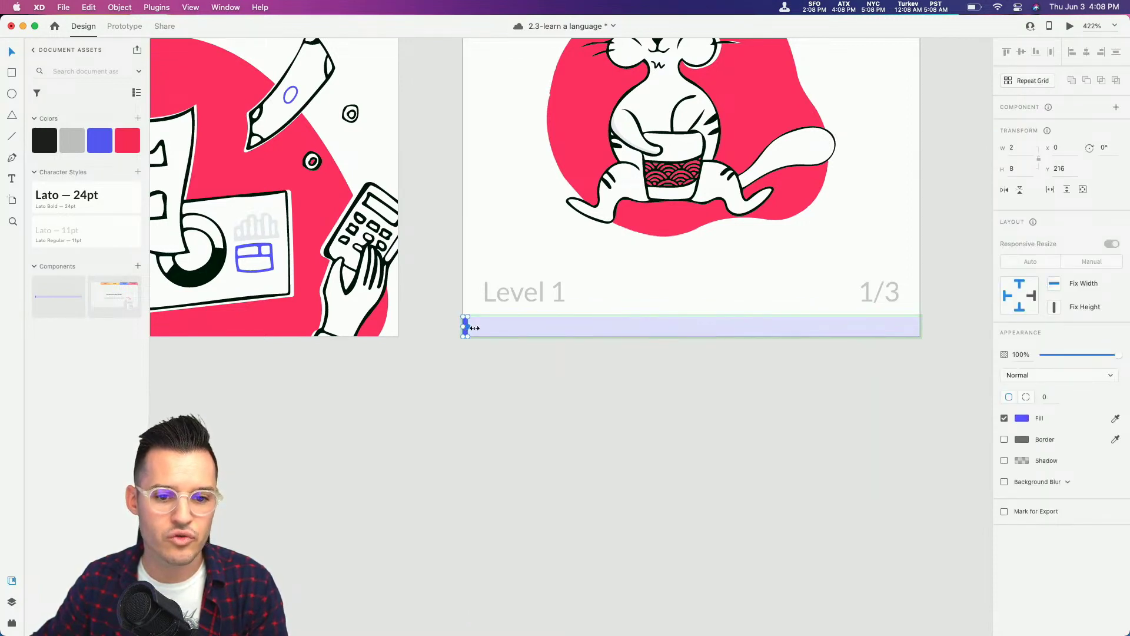
left_click_drag(474, 328, 919, 324)
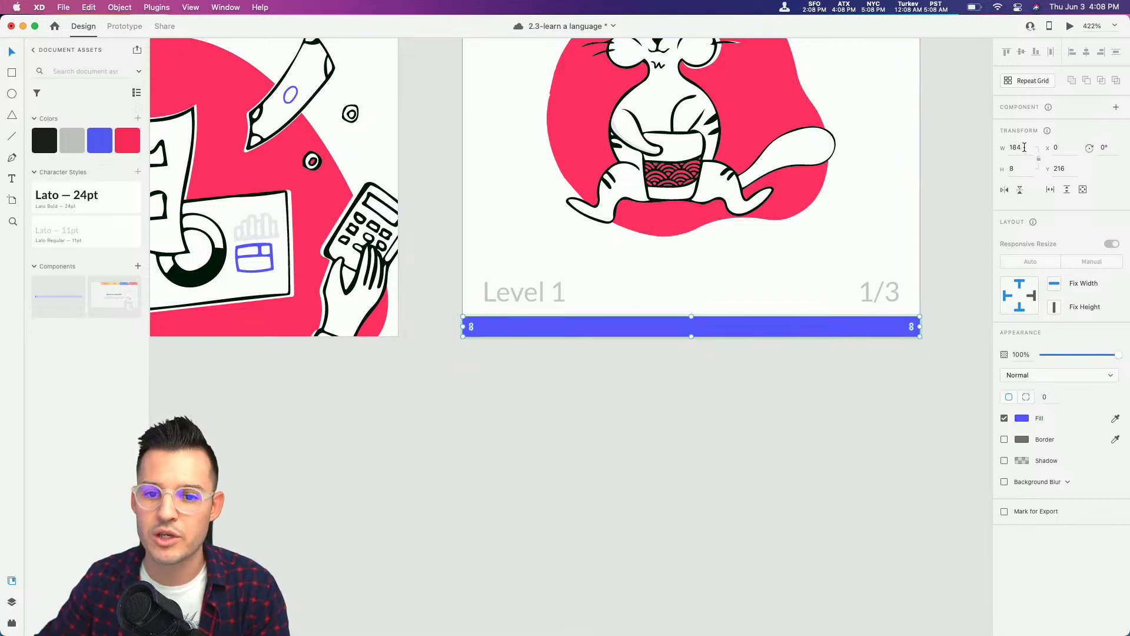
left_click(1024, 148)
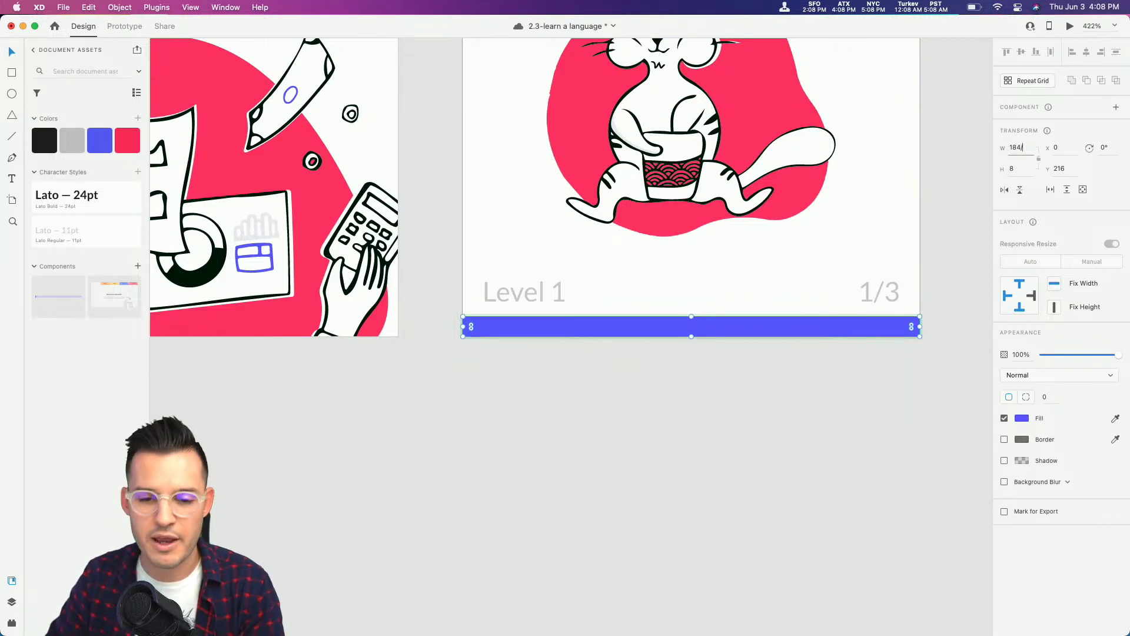
type("/3")
key("Return")
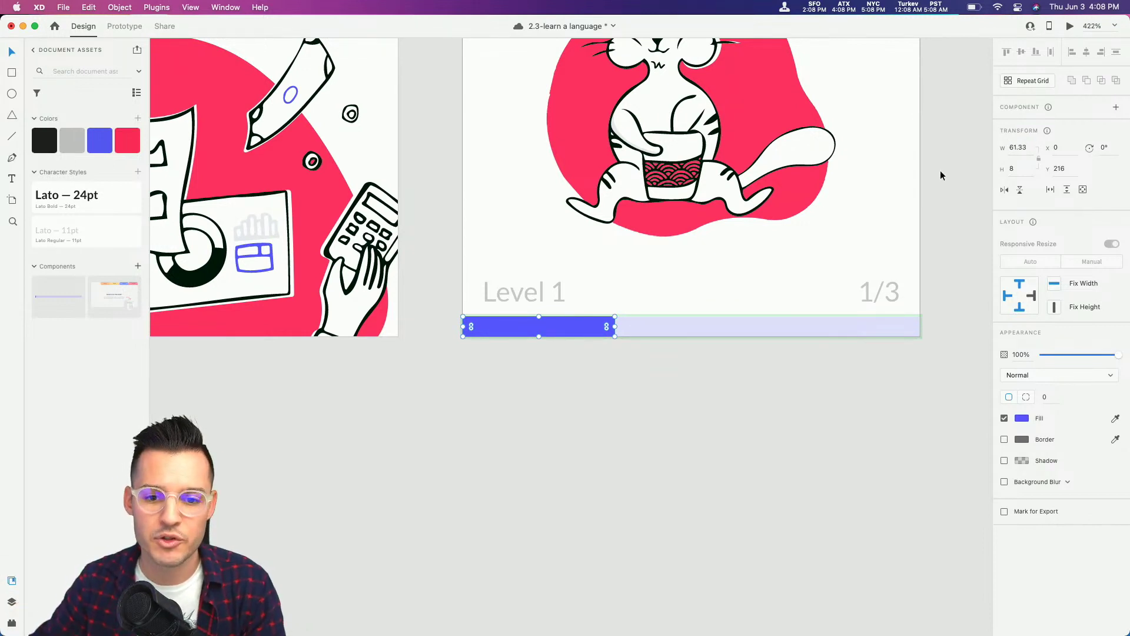
left_click(693, 328)
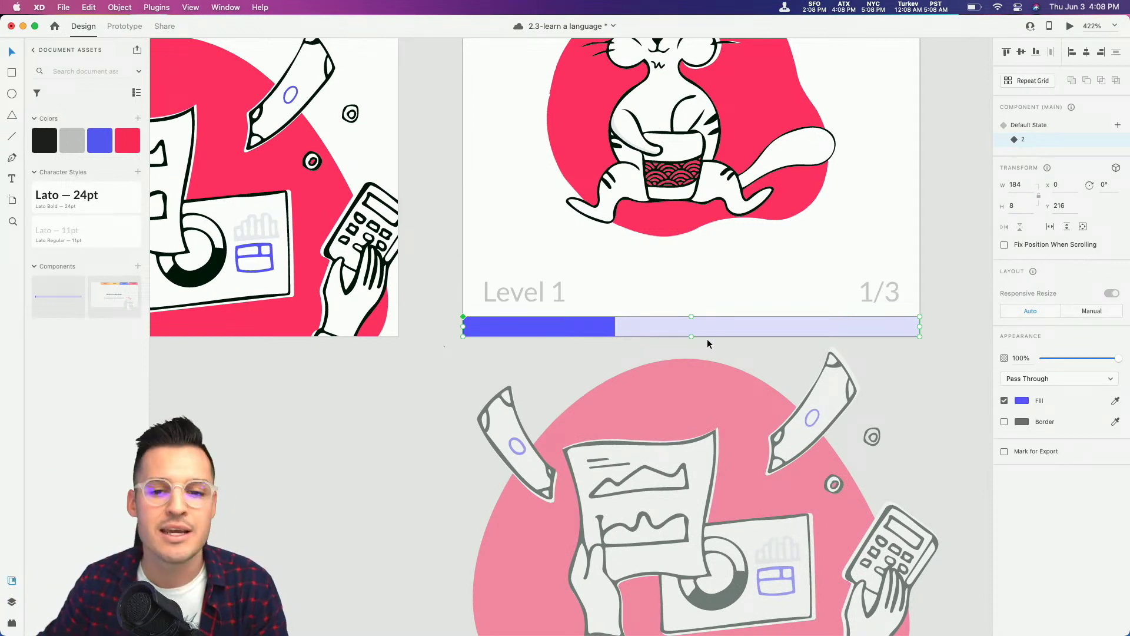
Step: Add another state named "3" to the progress bar component
left_click(1117, 125)
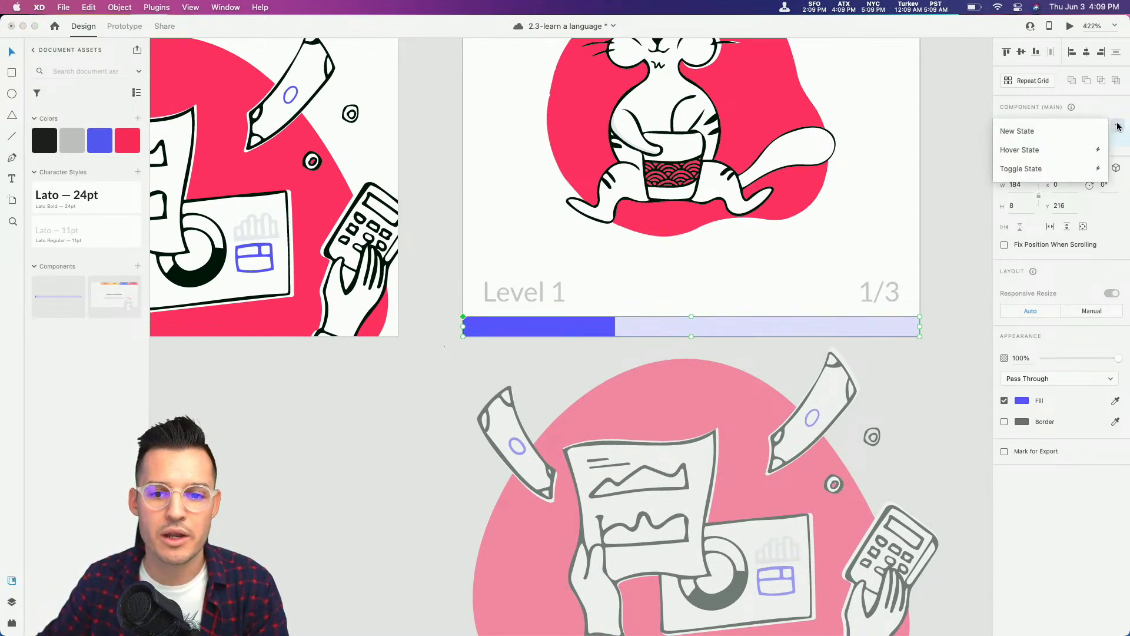
left_click(1034, 131)
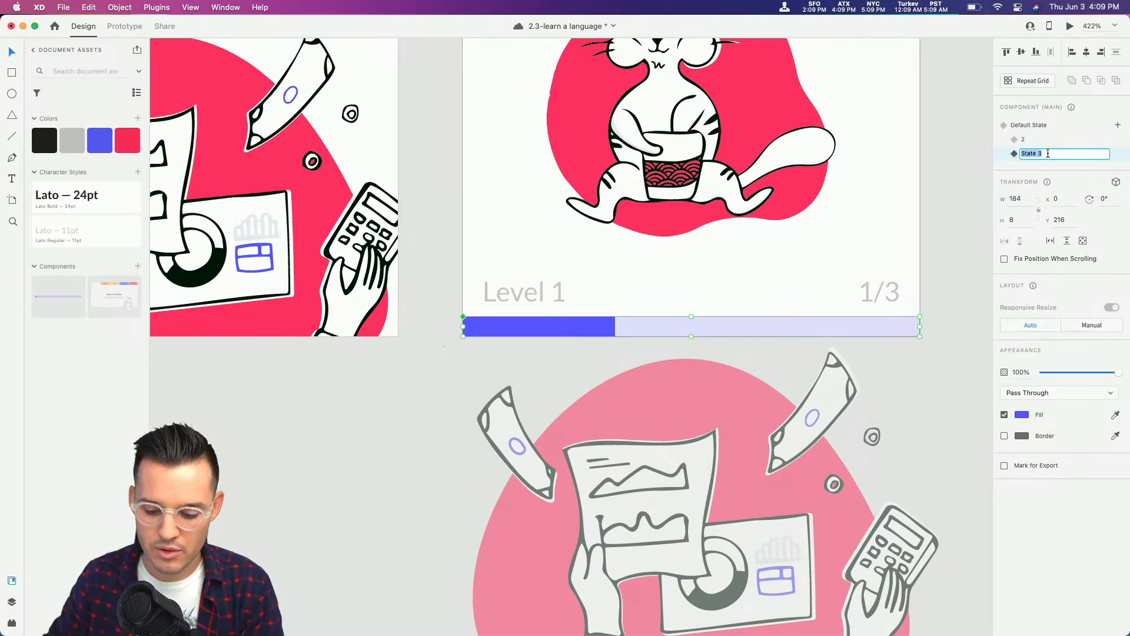
type("3")
key("Return")
Step: In state 3, double the solid blue bar's width by multiplying 61.33 by 2
double_click(592, 328)
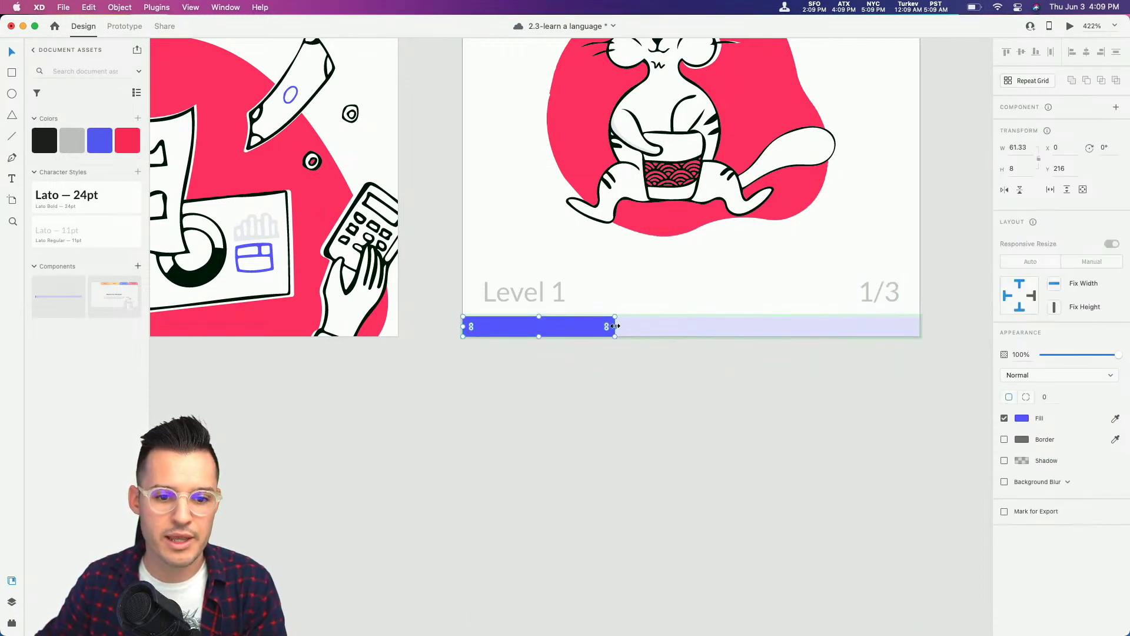
left_click(1028, 150)
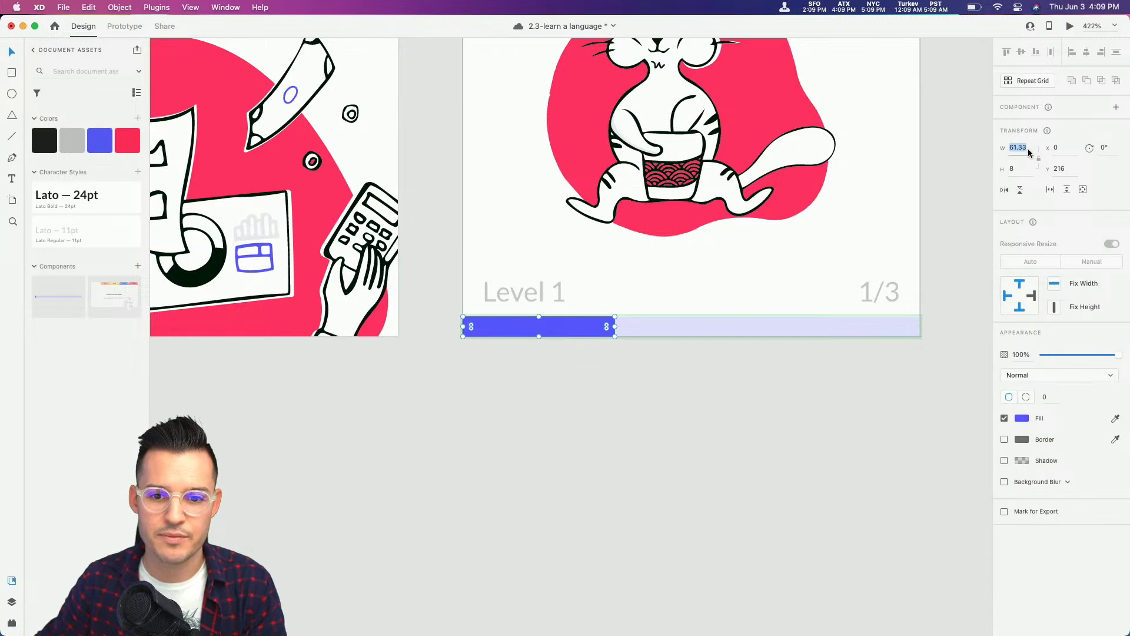
key("Right")
type("*")
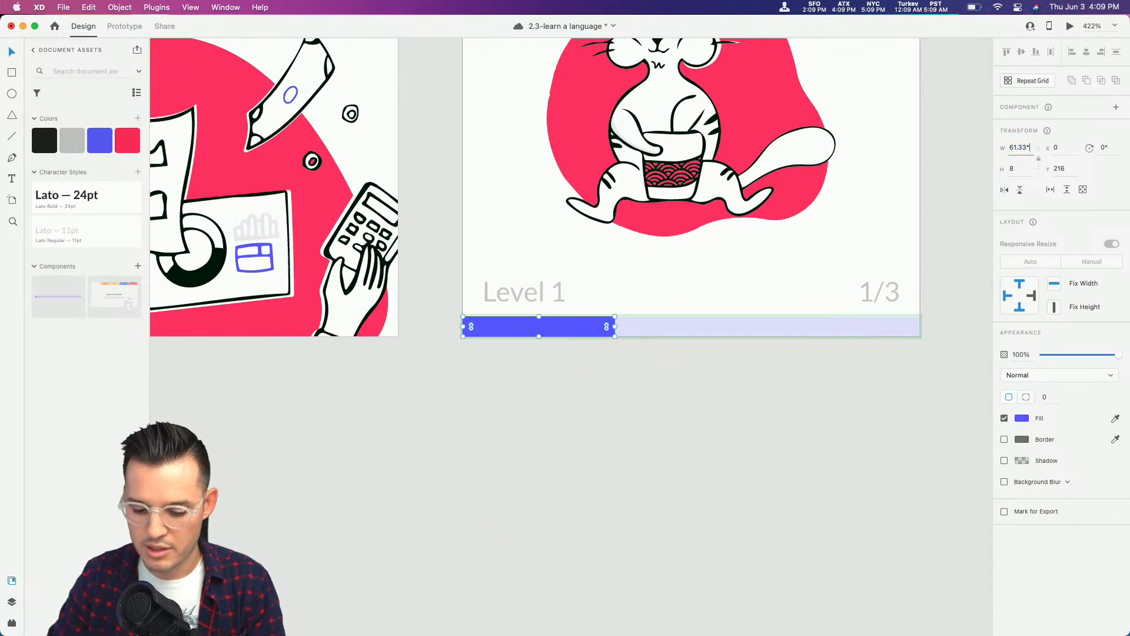
type("2")
key("Return")
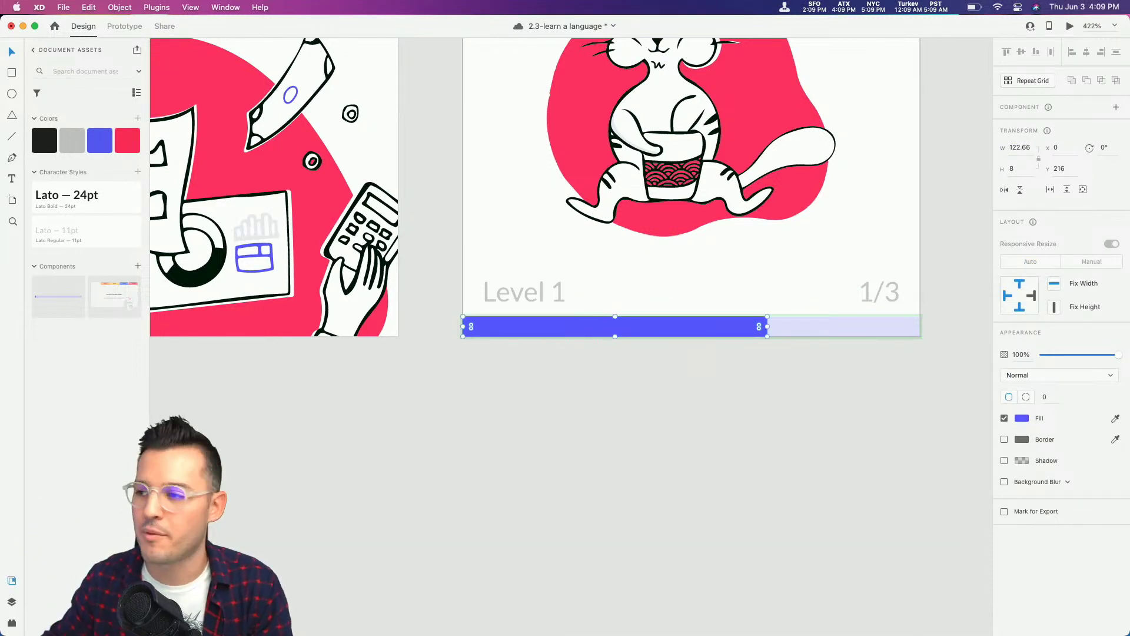
key("Escape")
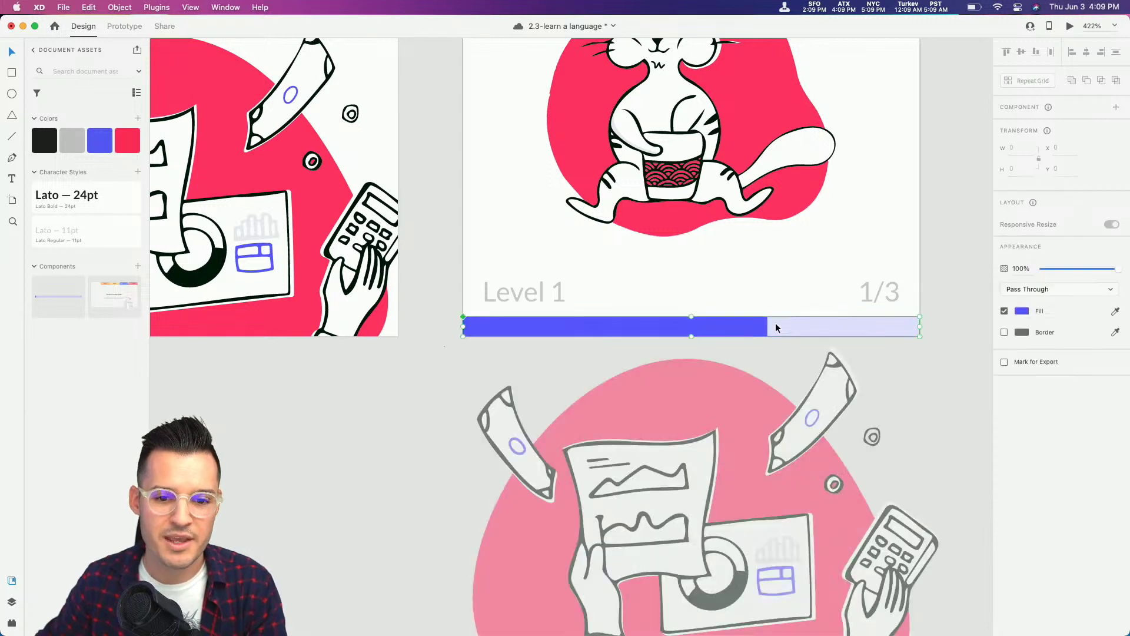
Step: Check the default, 2 and 3 states of the progress bar and add a new state named "4"
left_click(1117, 124)
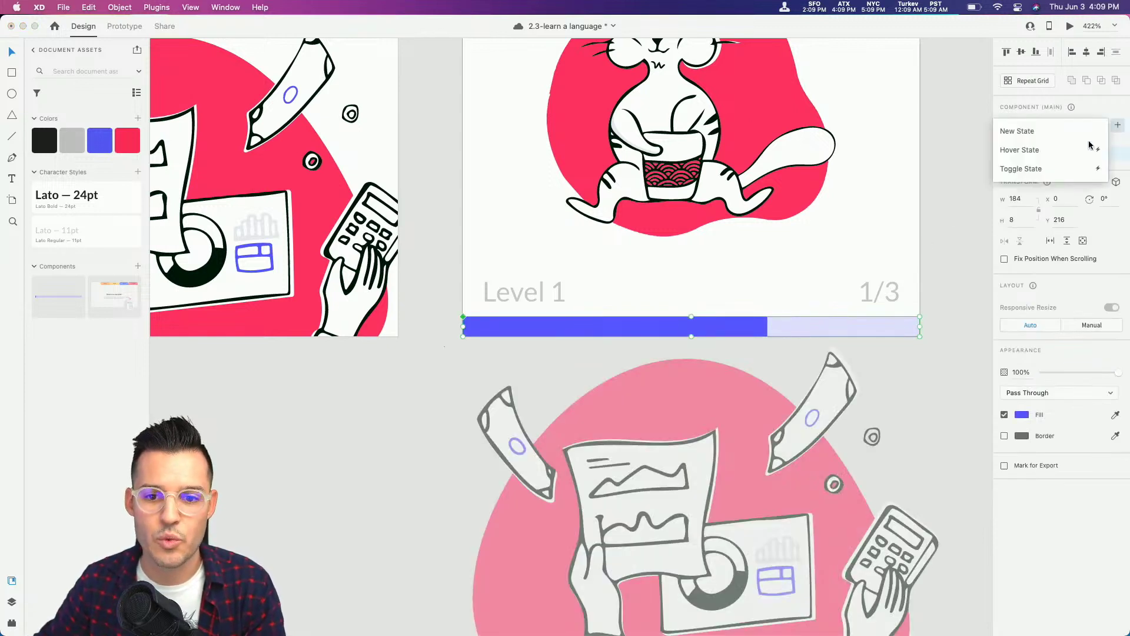
left_click(1062, 126)
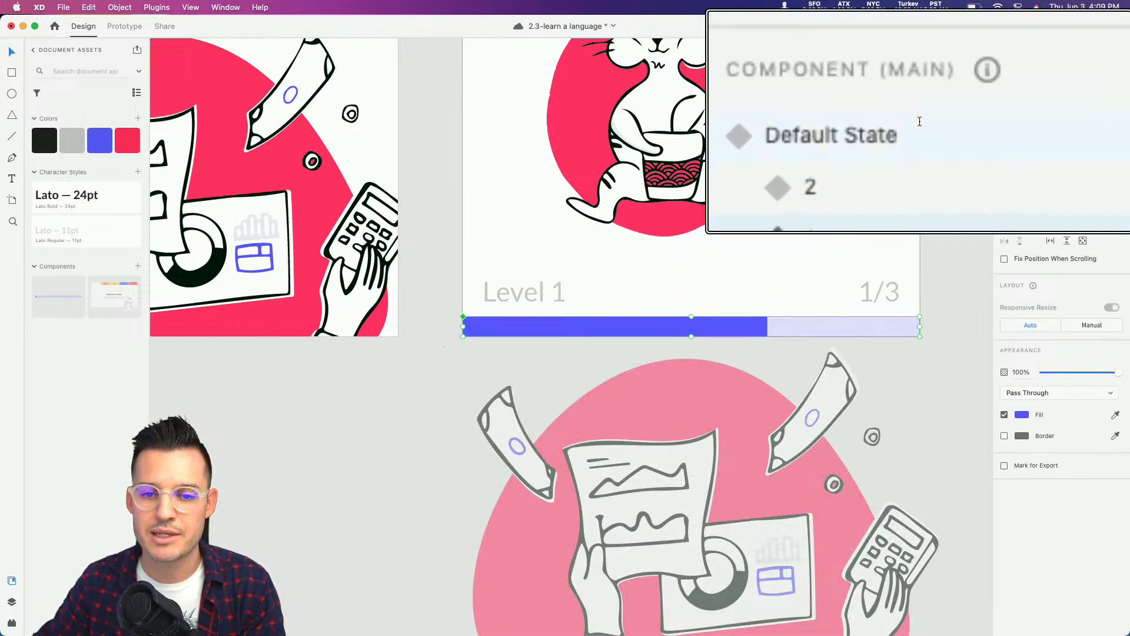
left_click(1024, 125)
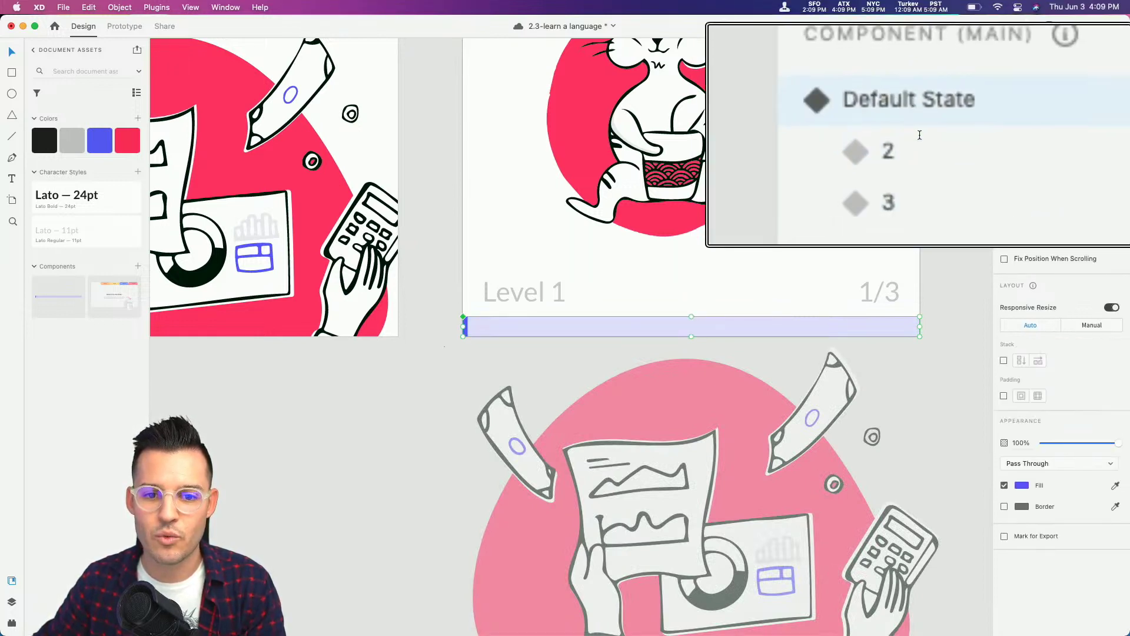
left_click(1024, 141)
left_click(1024, 156)
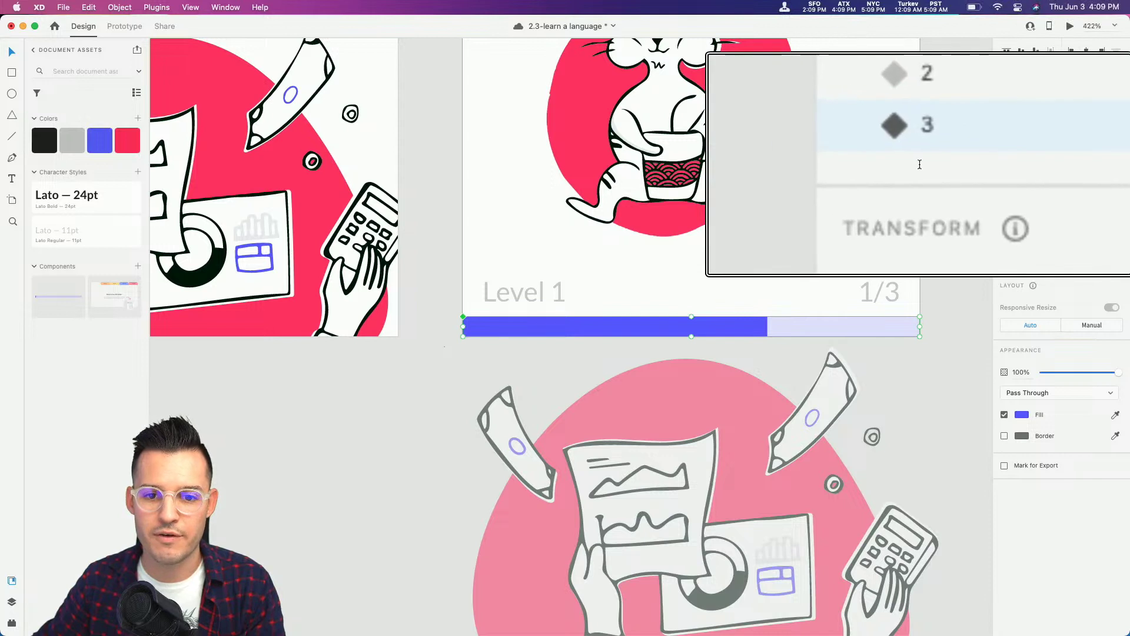
left_click(1086, 125)
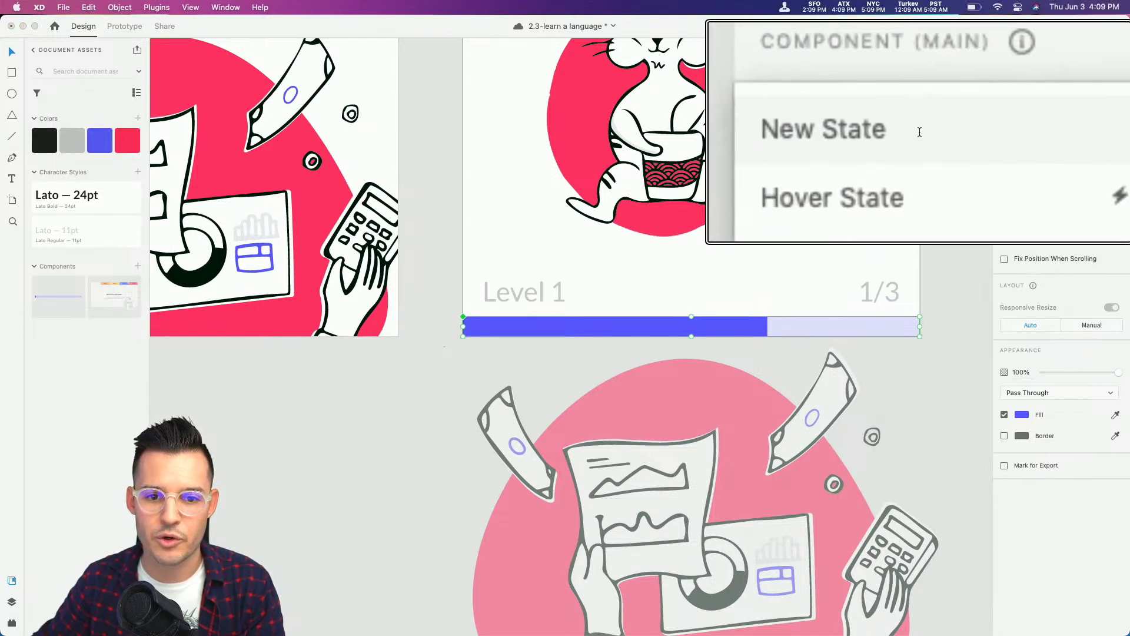
left_click(918, 127)
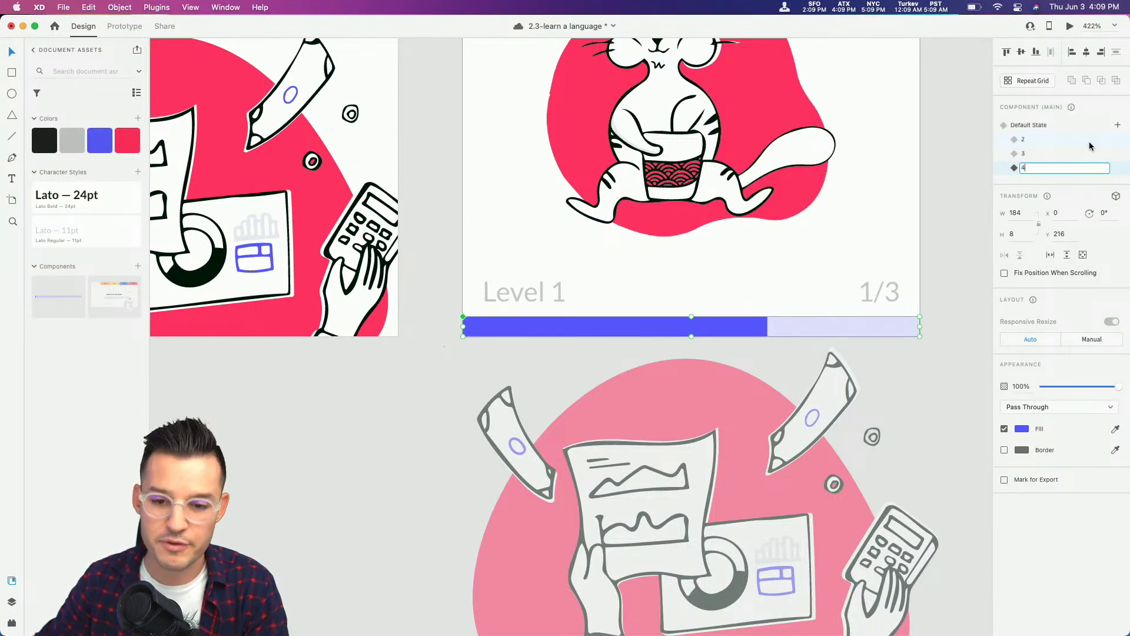
key("BackSpace")
type("4")
key("Return")
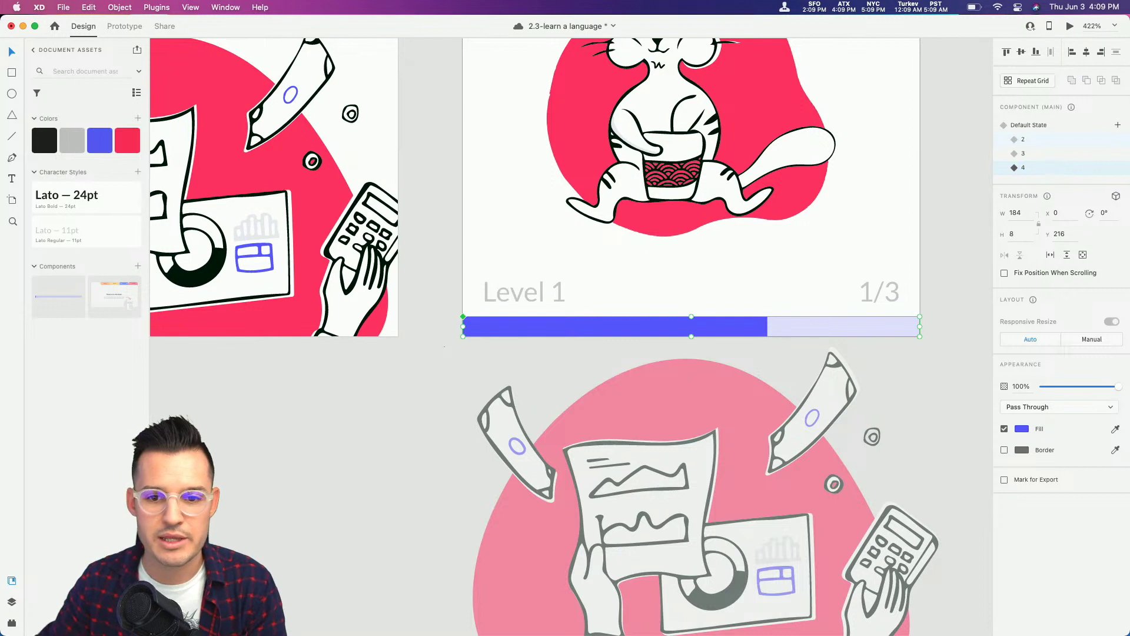
Step: In state 4, stretch the solid blue bar to the full 184 width, and return the component to its default state
double_click(759, 328)
left_click_drag(766, 327, 919, 327)
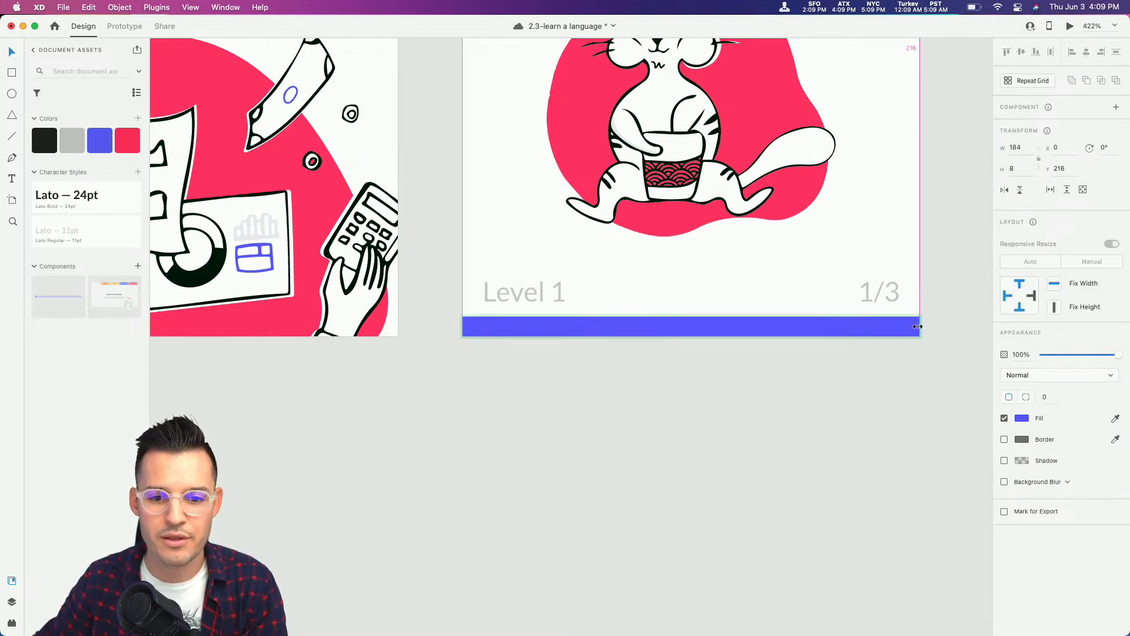
left_click(951, 266)
left_click(885, 322)
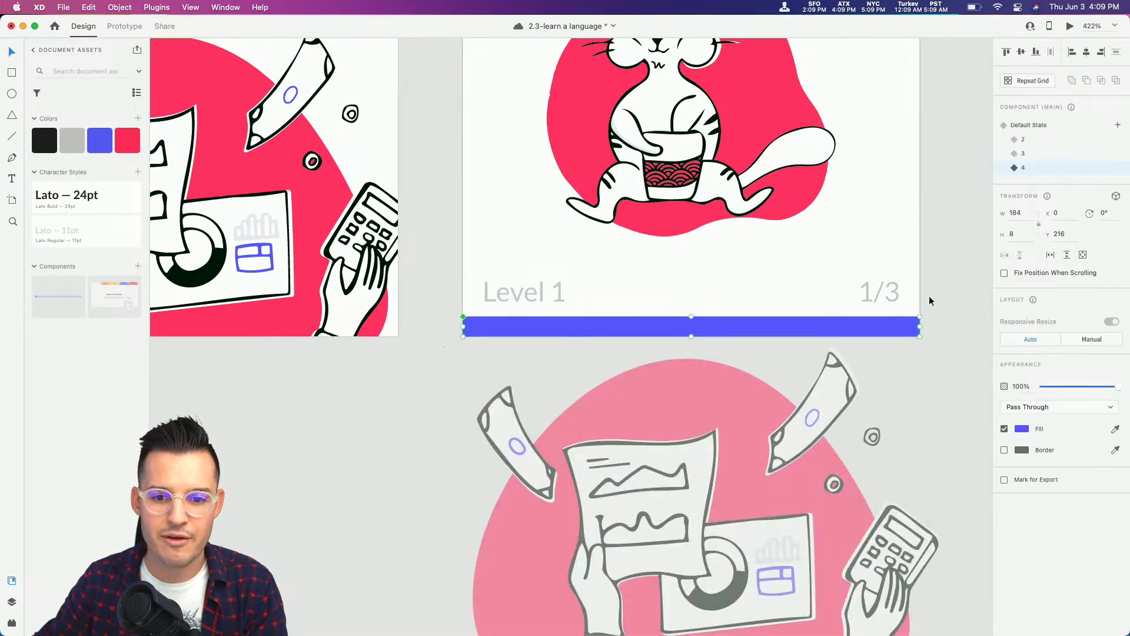
left_click(1025, 140)
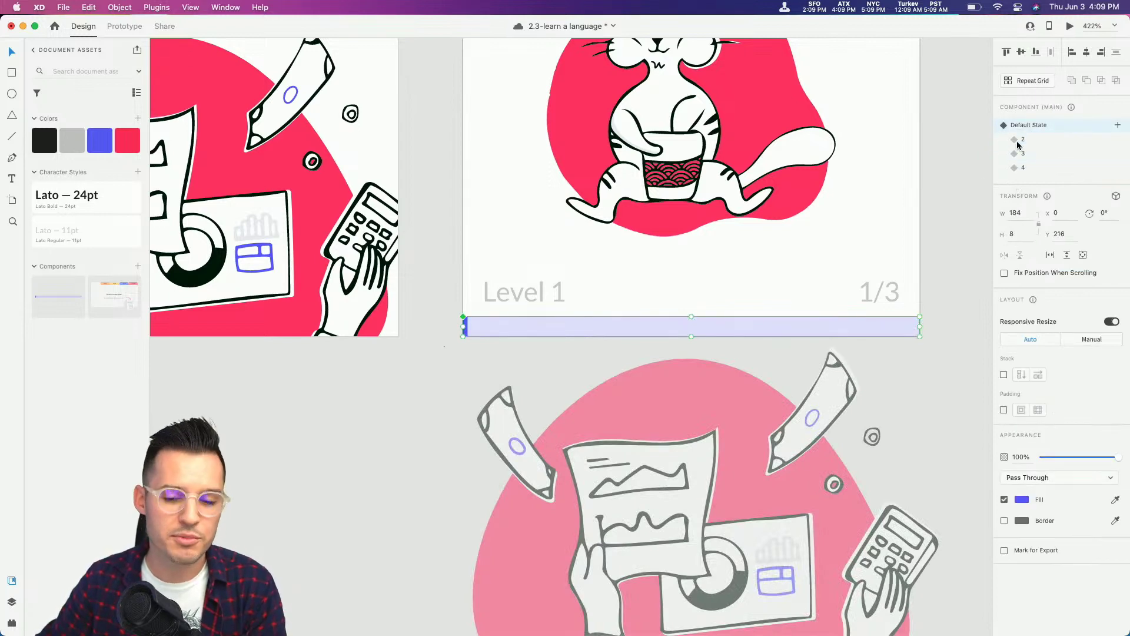
left_click(951, 220)
Step: Duplicate artboard 2 with the Cat question and place the copy directly below the original
key("super+2")
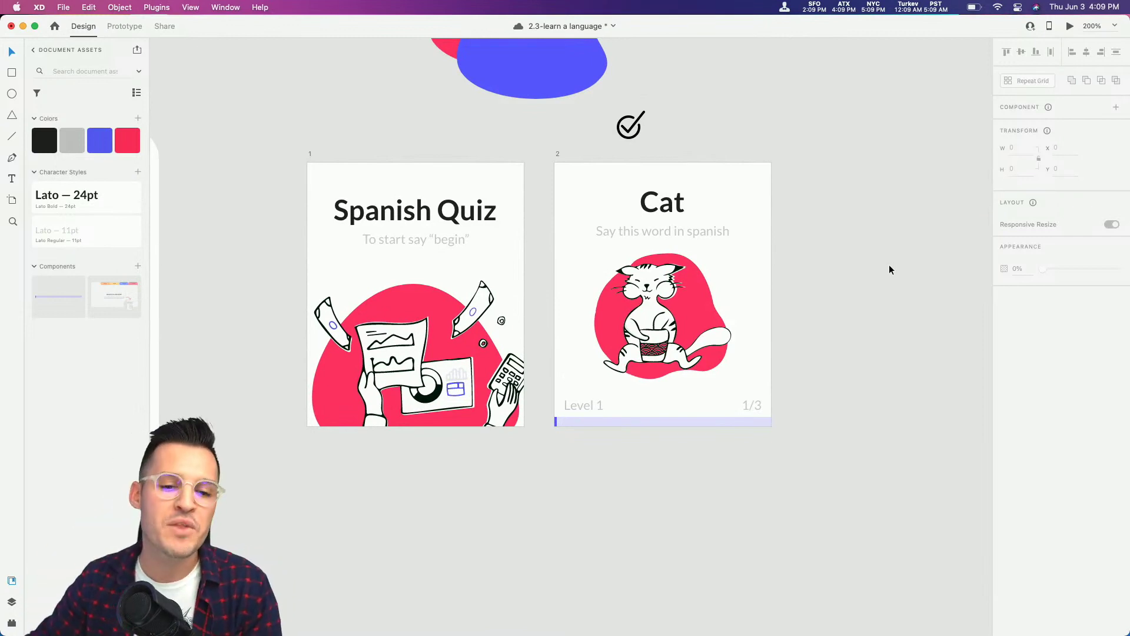
left_click(701, 289)
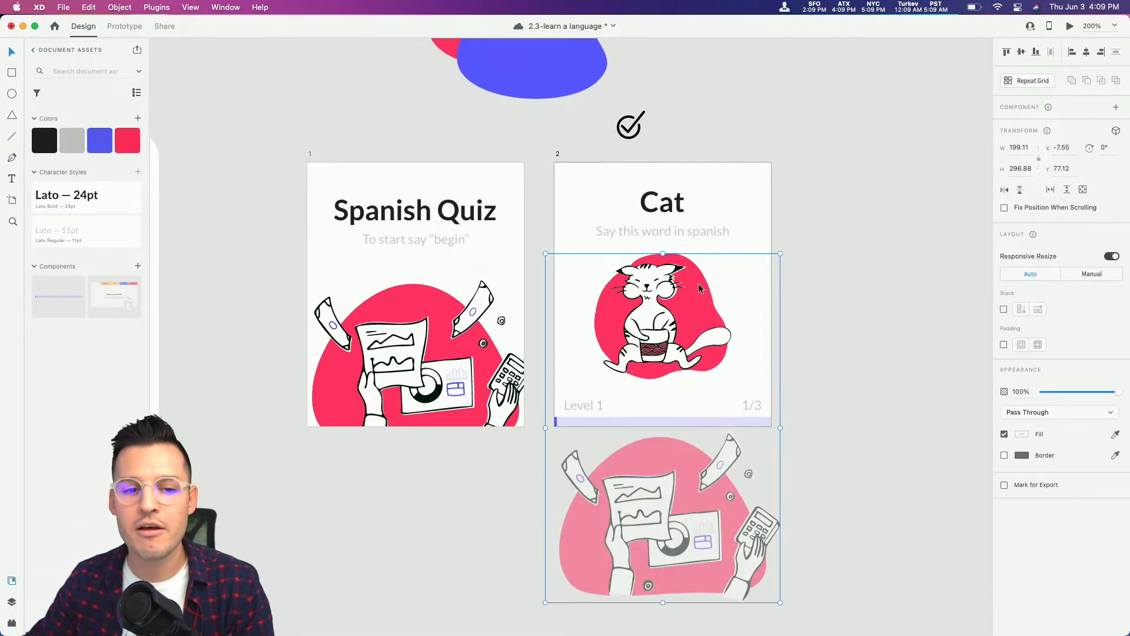
left_click(597, 150)
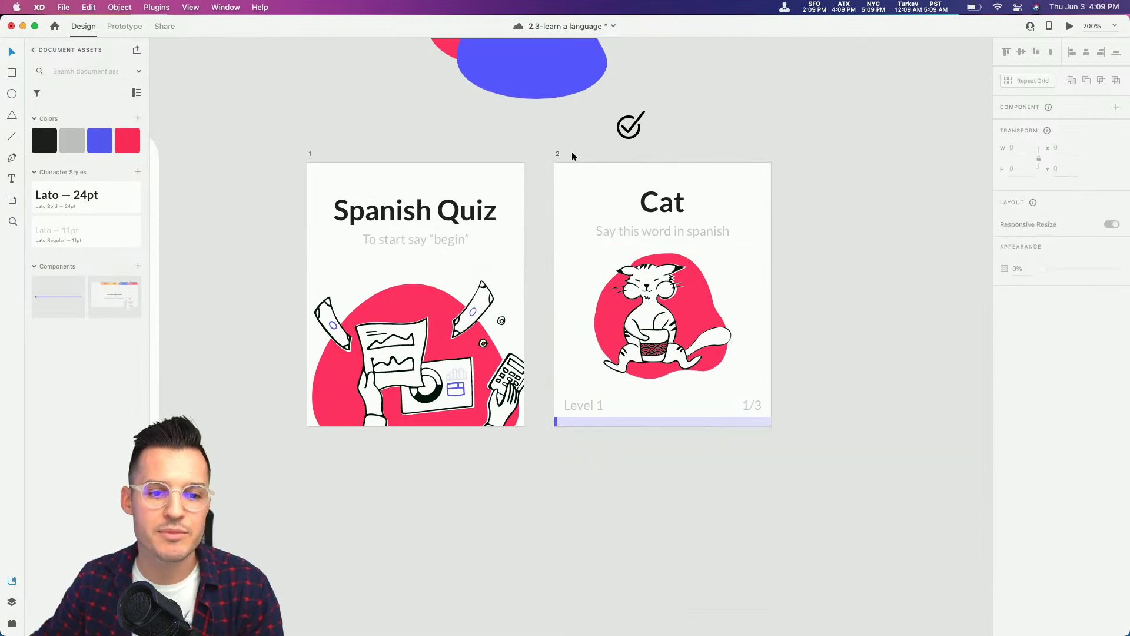
left_click_drag(556, 154, 567, 476)
scroll(765, 523, "right", 3)
scroll(765, 524, "up", 2)
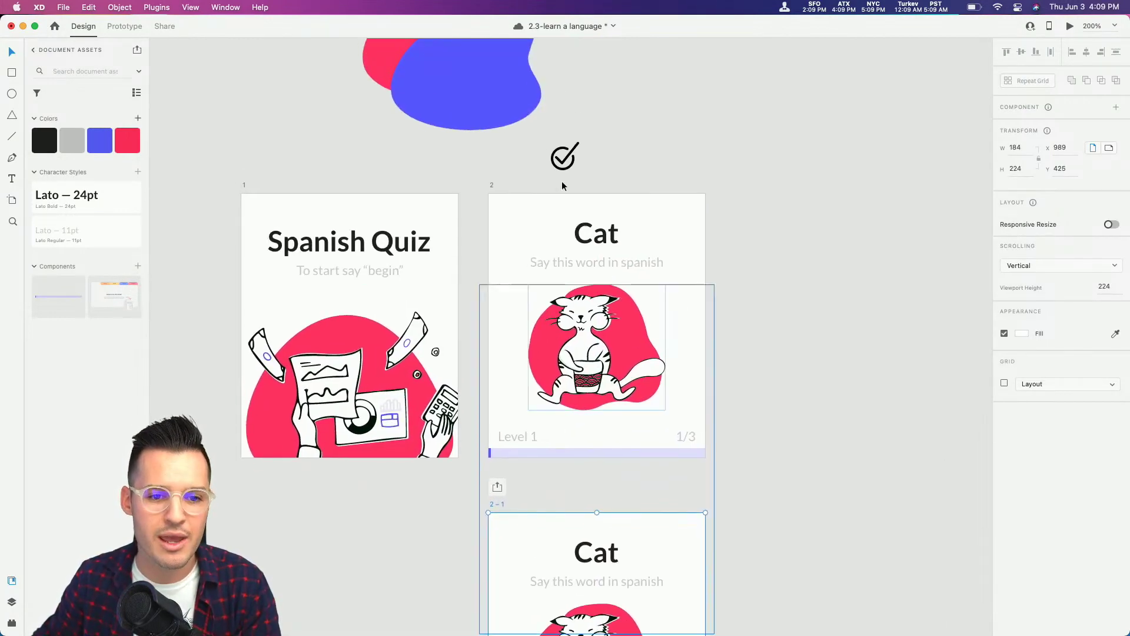
Step: Bring the blue blob shape down to the empty canvas beside the duplicated Cat artboard
left_click(497, 108)
left_click_drag(497, 108, 870, 416)
scroll(842, 288, "down", 5)
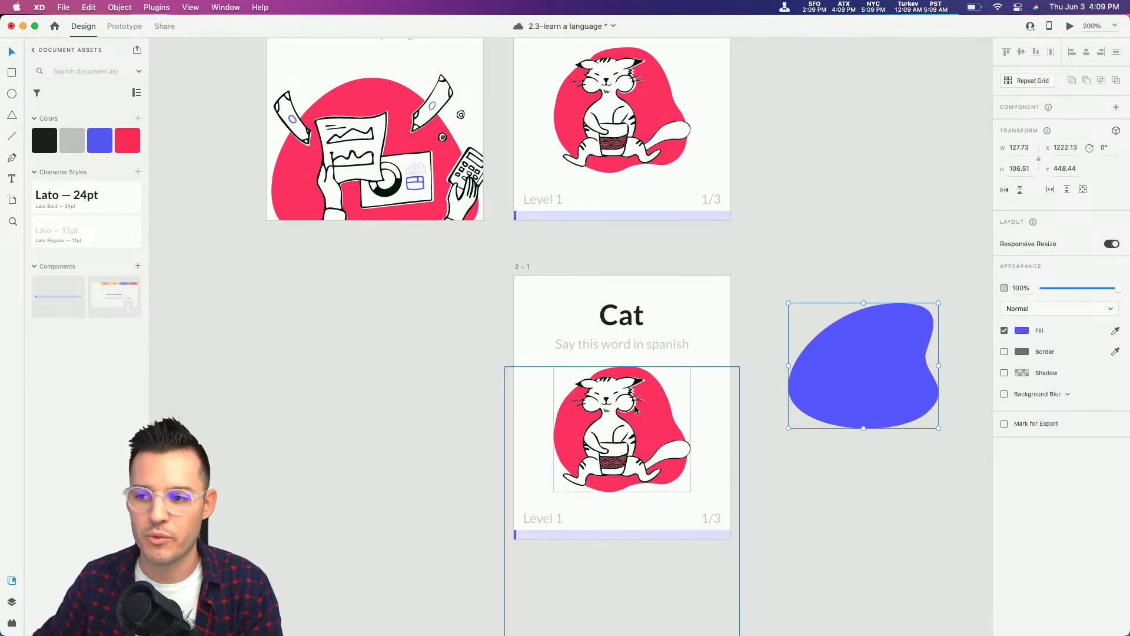
Step: Fade the "Cat" heading, the instruction text and the cat illustration on the duplicated artboard by lowering their opacity
left_click(622, 315)
left_click(635, 346, "shift")
left_click(631, 396, "shift")
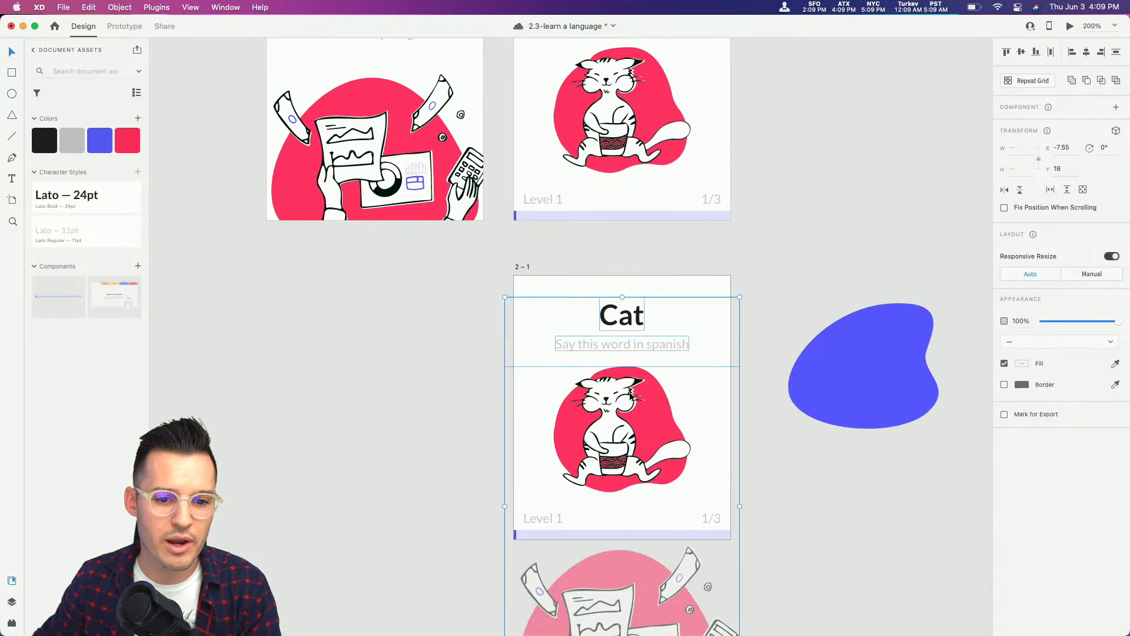
left_click_drag(1069, 323, 1045, 323)
Step: Place the blue blob over the faded cat on the duplicated artboard, centred horizontally at X 28.13, Y 54.44
left_click(883, 358)
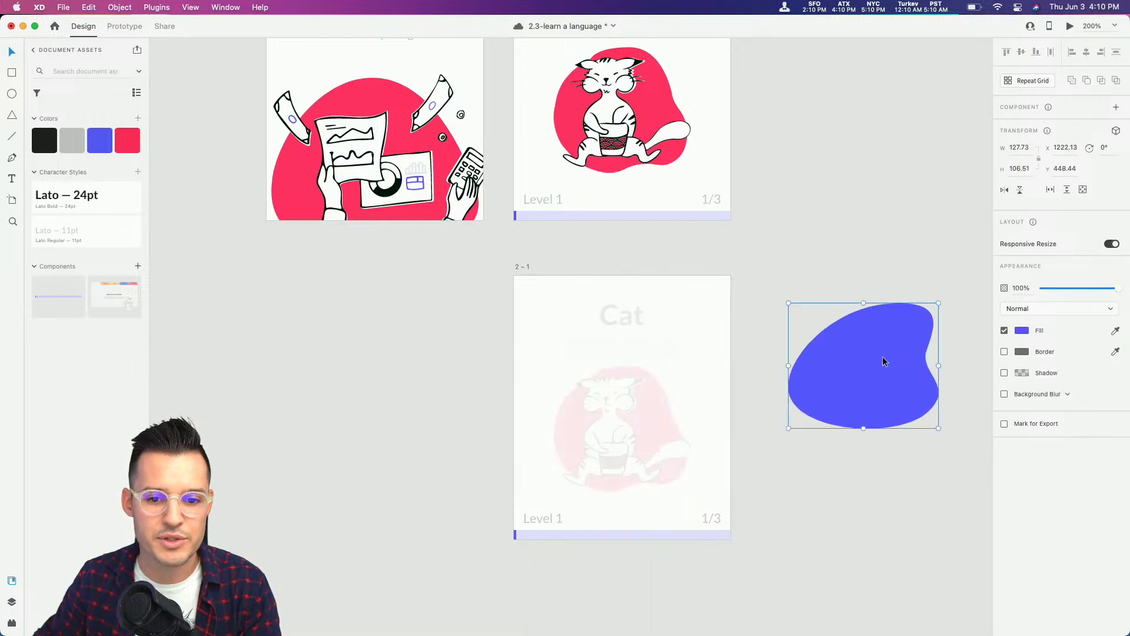
left_click_drag(883, 358, 641, 394)
left_click_drag(641, 397, 641, 398)
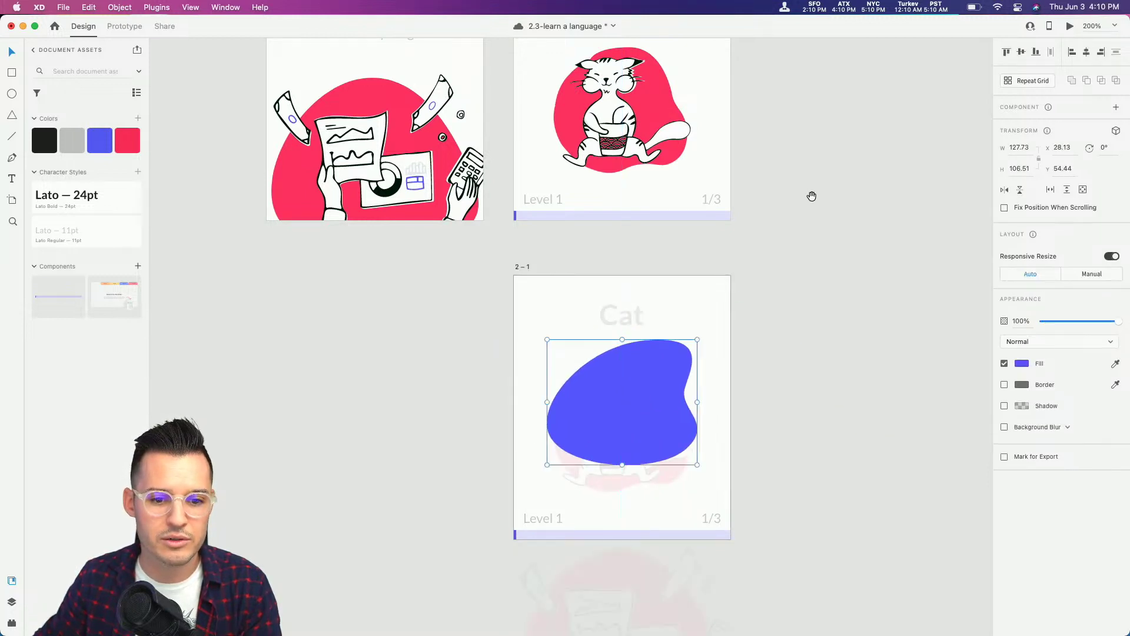
Step: Move the black check icon onto the blue blob of the duplicated Cat artboard and fill it with white, FFFFFF
left_click_drag(812, 192, 832, 365)
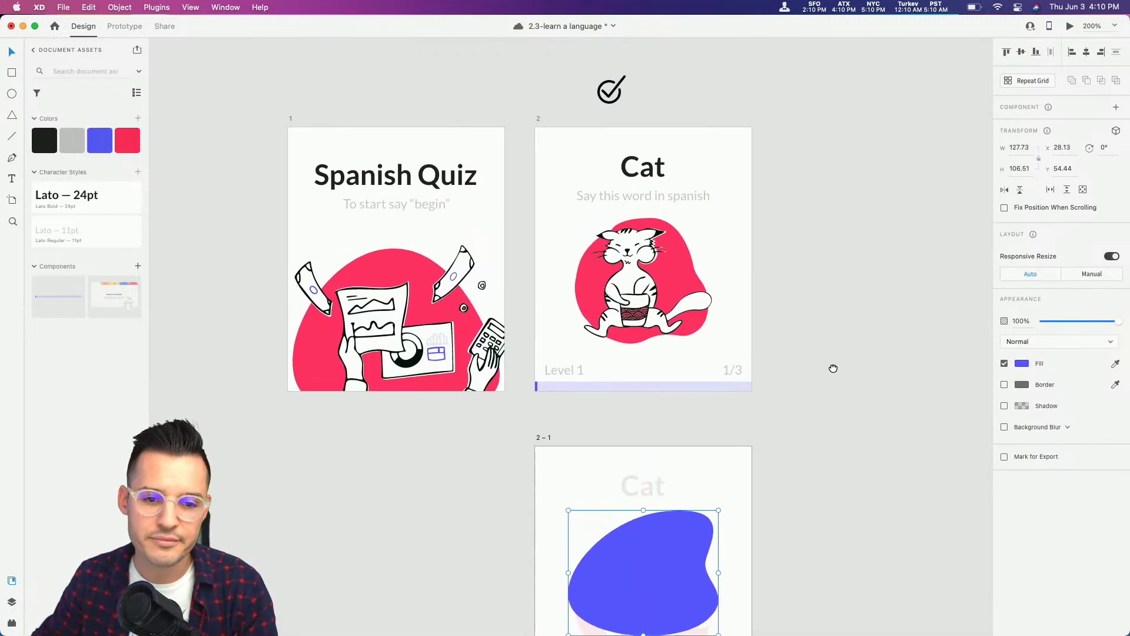
left_click_drag(616, 102, 806, 154)
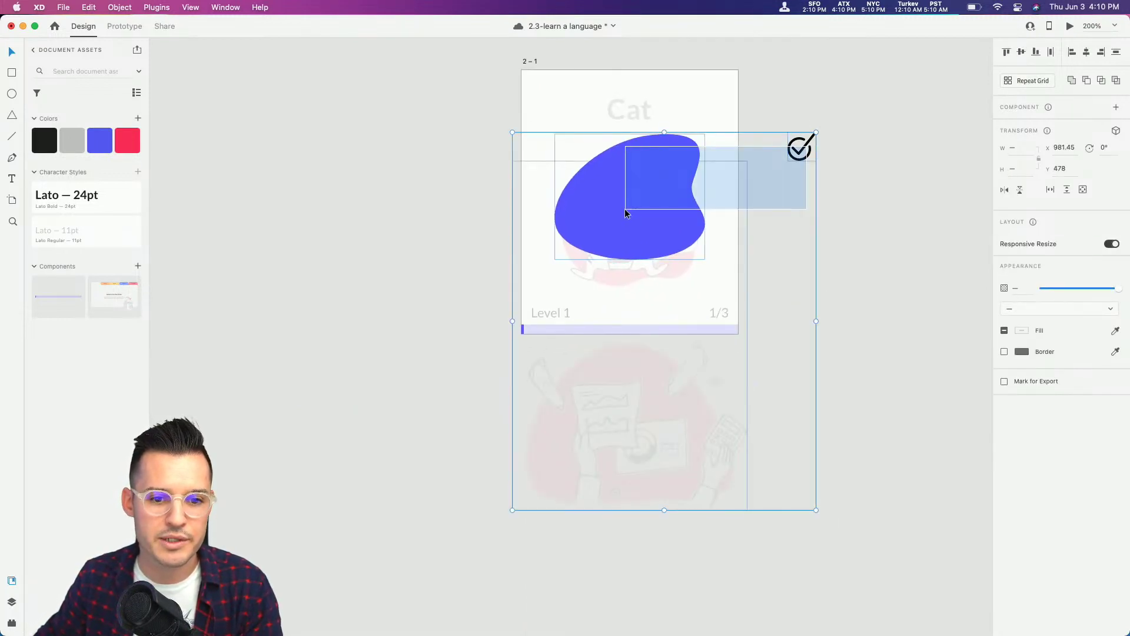
left_click(863, 159)
left_click(809, 151)
left_click_drag(809, 151, 638, 206)
left_click(1021, 434)
type("ffffff")
key("Return")
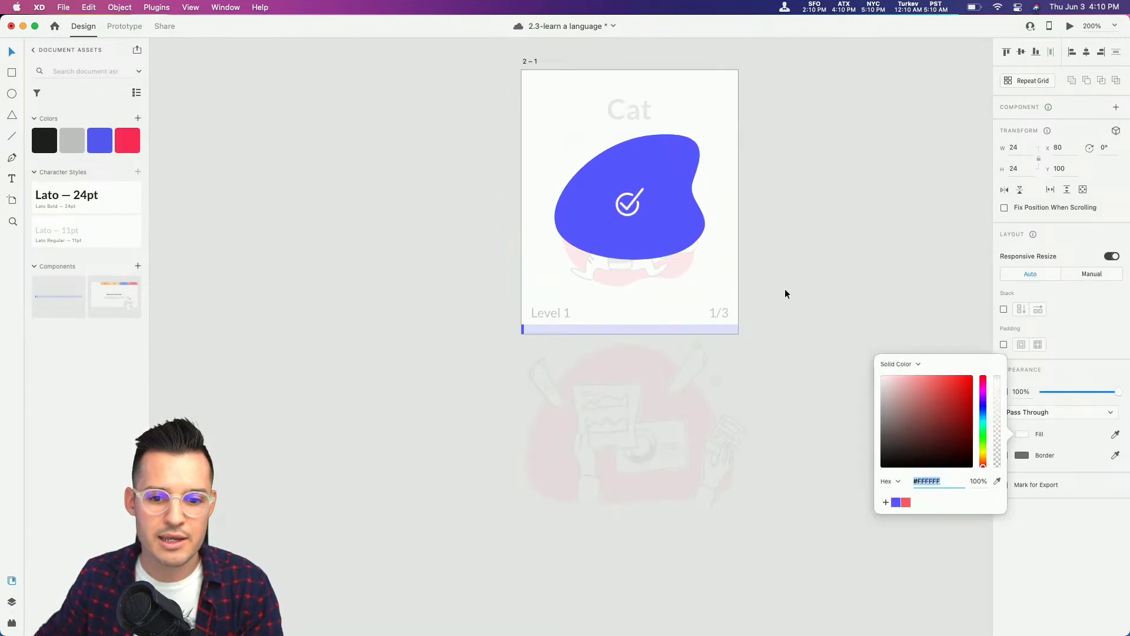
Step: Enlarge the white check icon to about 45.49 by 45.49 and move it up together with the blob, placing the blob at Y 47
left_click(635, 204)
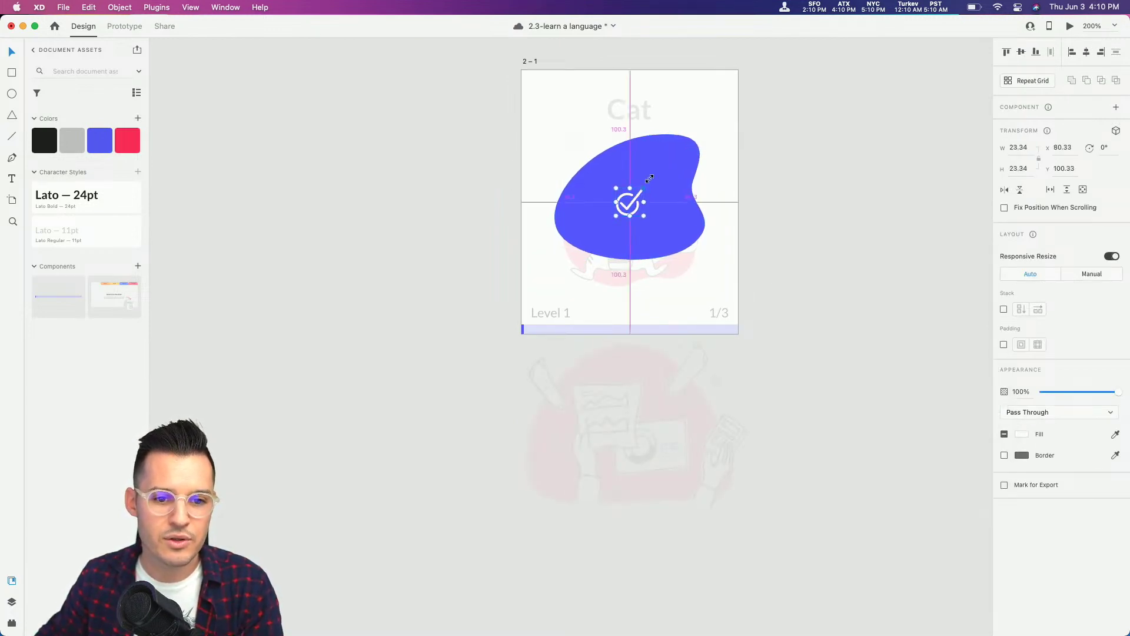
mouse_move(645, 202)
left_mouse_down()
mouse_move(656, 202)
mouse_move(644, 191)
left_mouse_up()
left_click(798, 159)
key("super+equal")
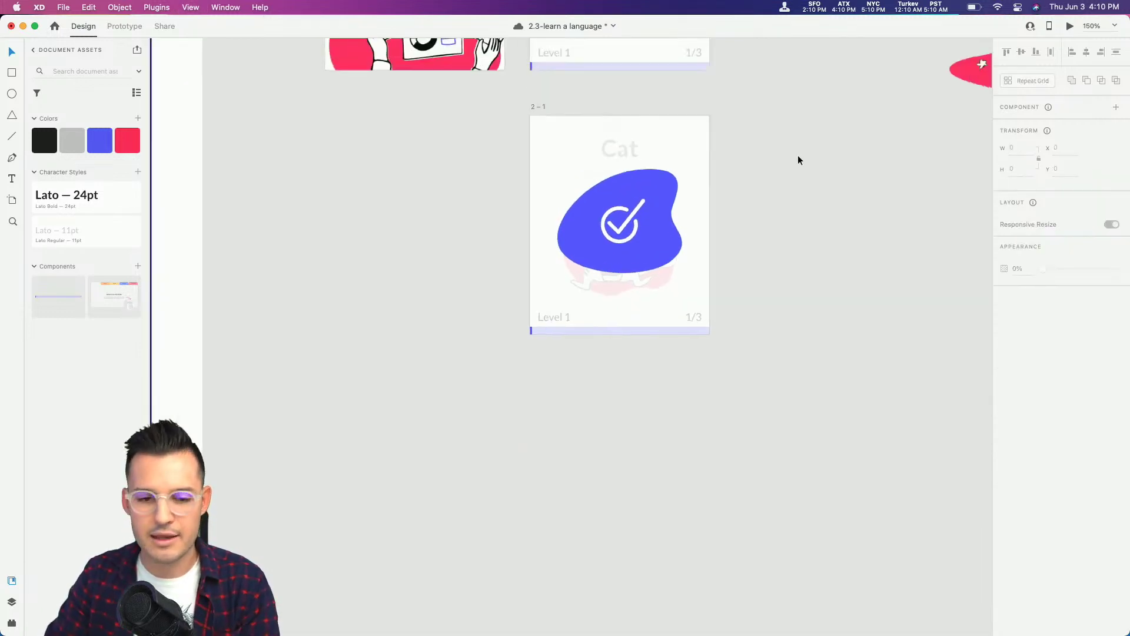
key("super+minus")
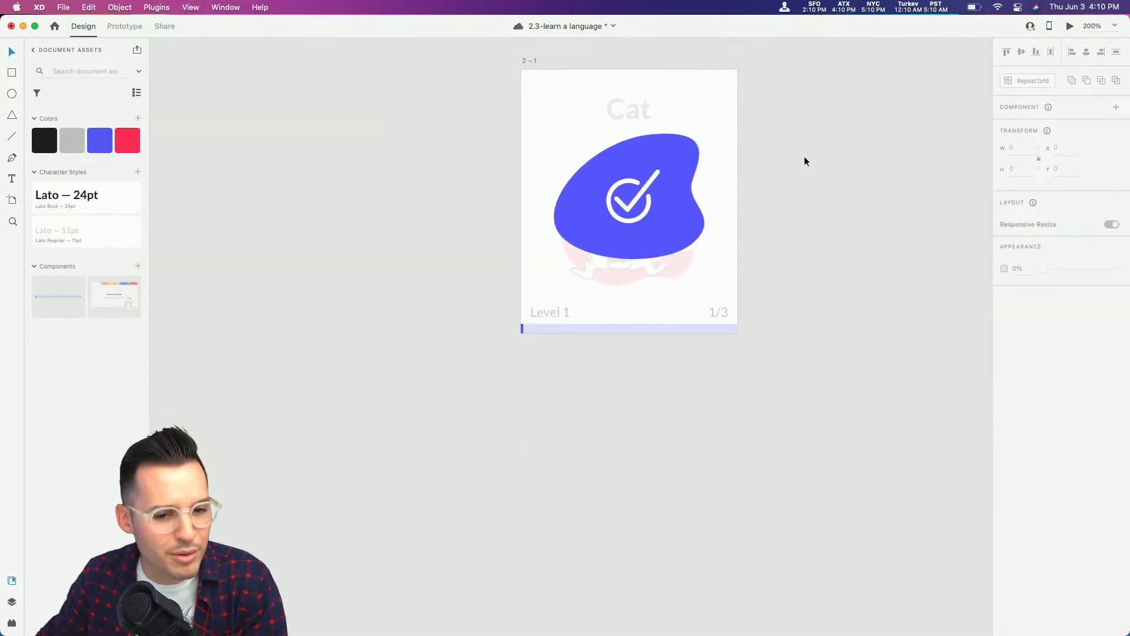
left_click_drag(648, 201, 672, 189)
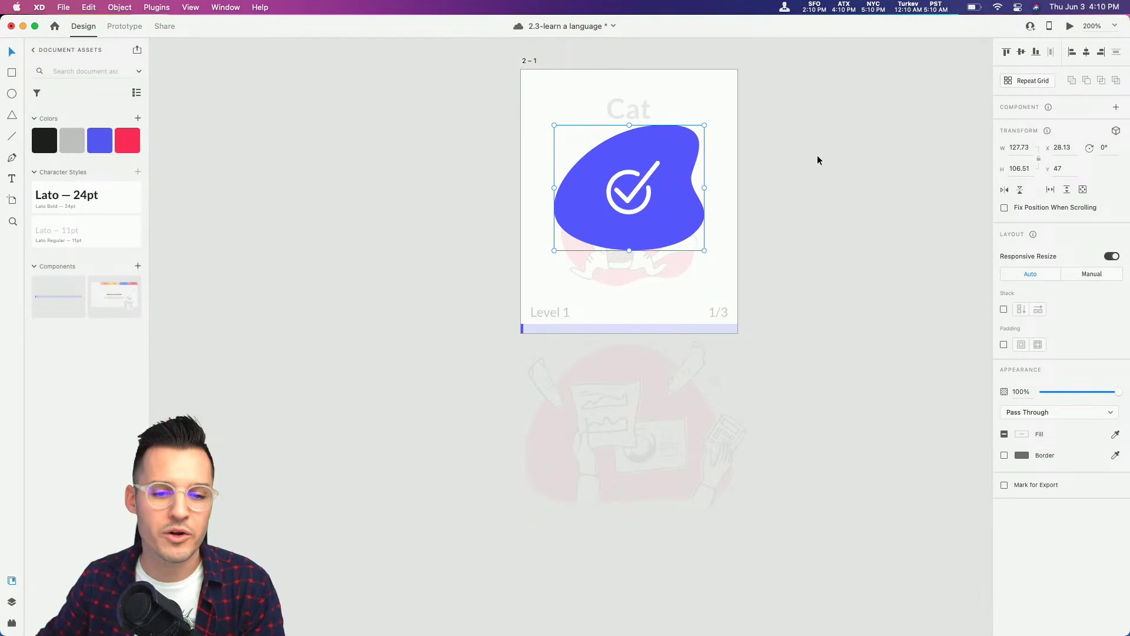
left_click(817, 160)
left_click(697, 143)
key("Delete")
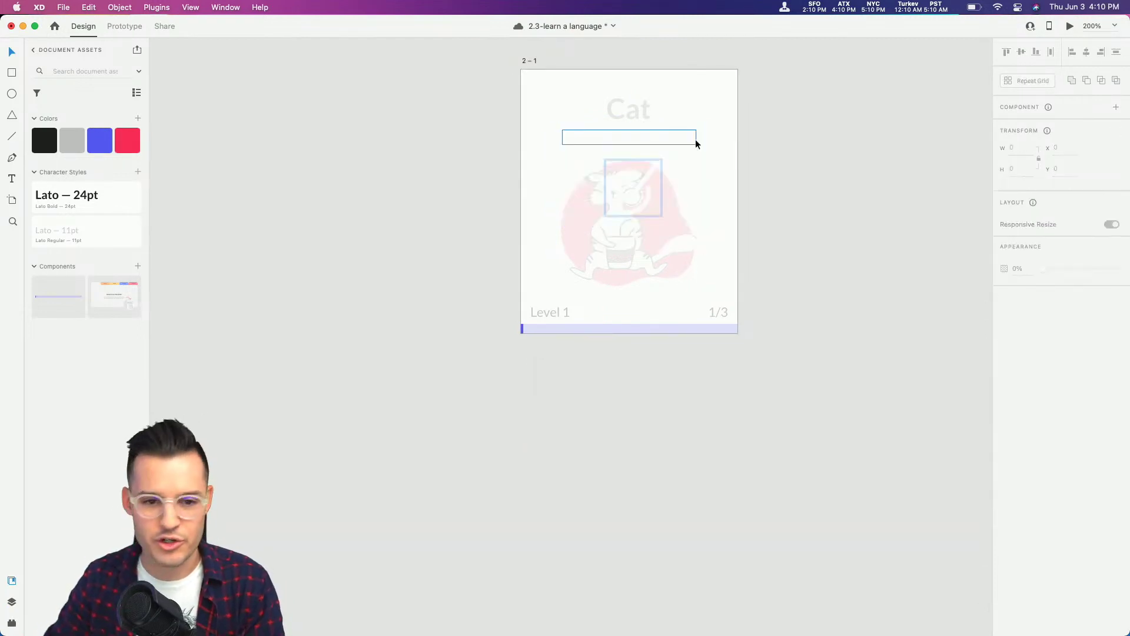
key("super+z")
Step: Take the check circle icon out of its group with the blob and delete the remaining group
double_click(636, 193)
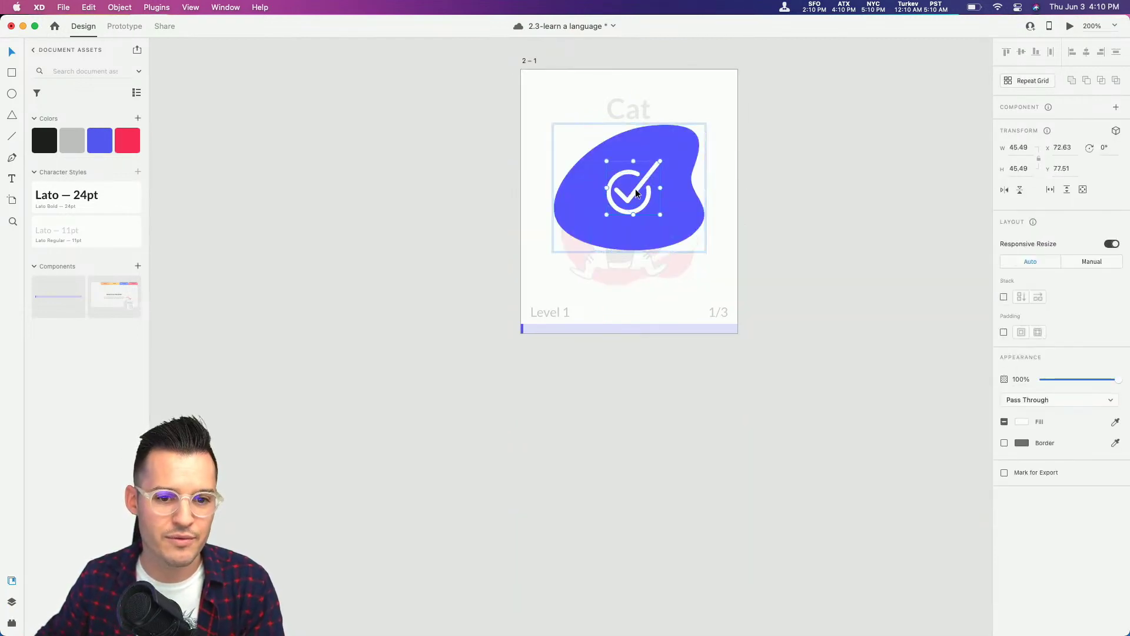
key("super+y")
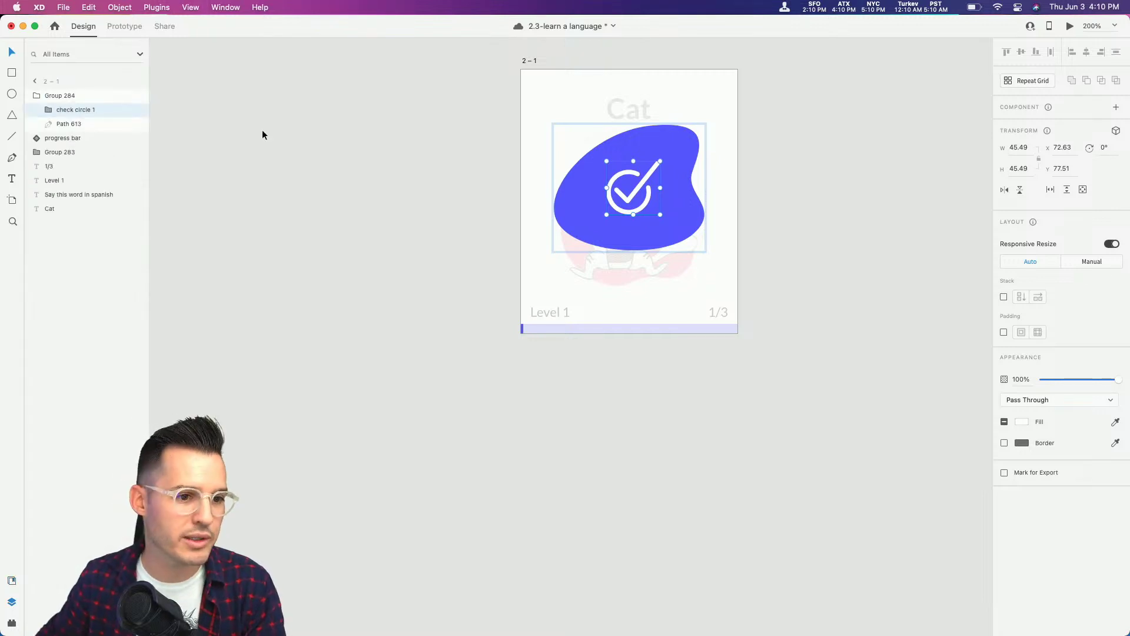
left_click_drag(68, 111, 68, 90)
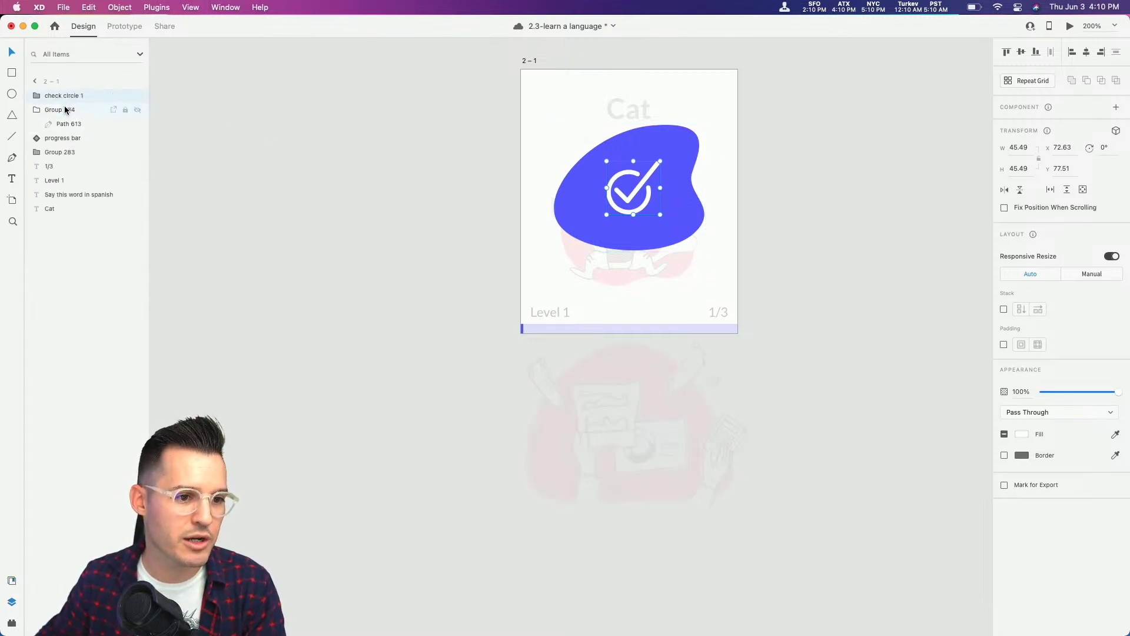
left_click(65, 110)
key("Delete")
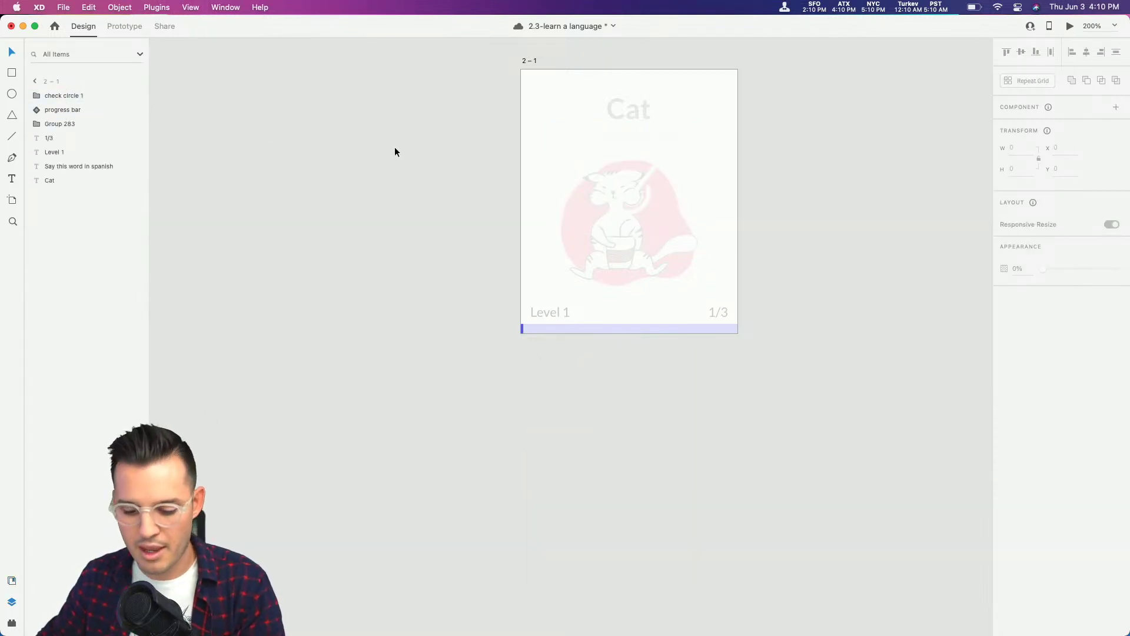
Step: Draw a 122 by 122 borderless circle over the faded cat, fill it with the saved blue colour and send it behind the check icon
left_click_drag(570, 119, 713, 262)
left_click(1004, 384)
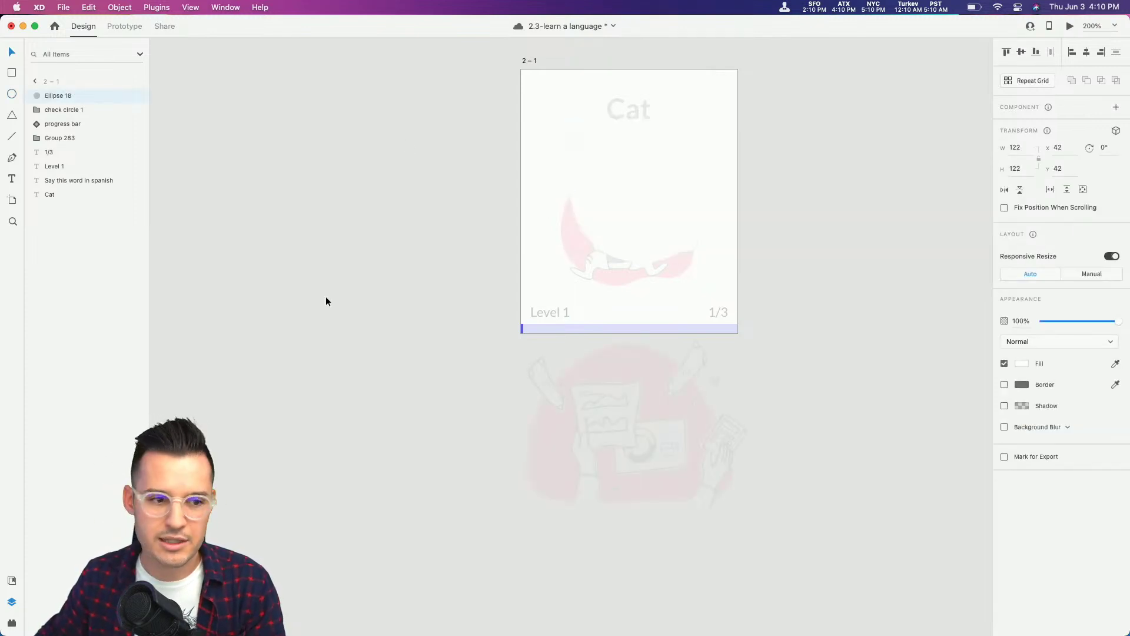
key("super+shift+y")
left_click(98, 141)
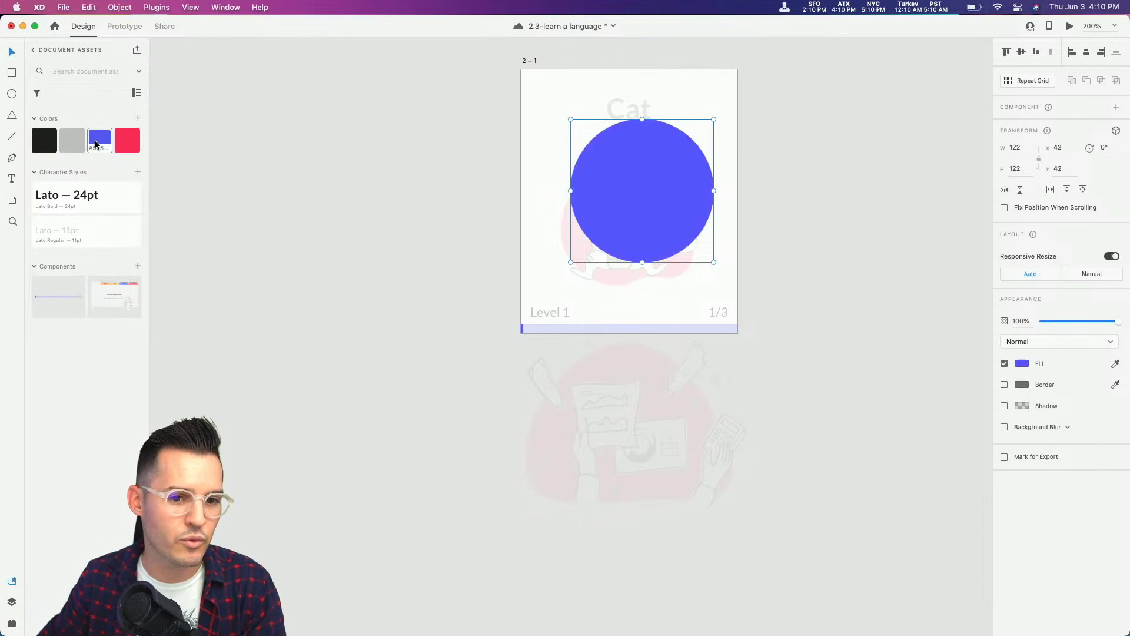
key("super+v")
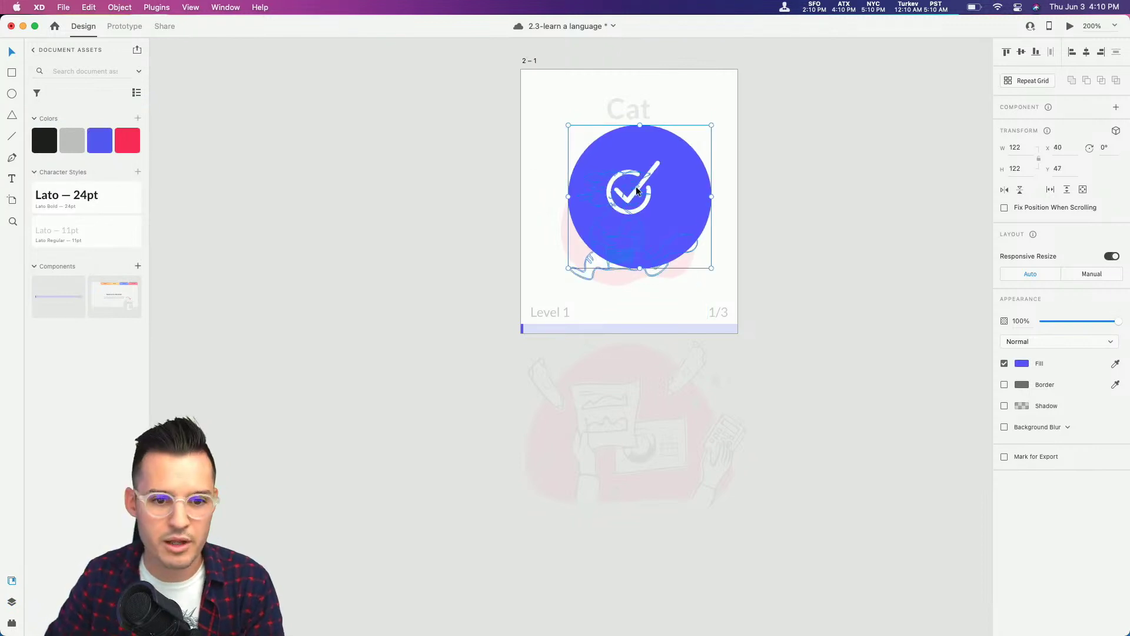
Step: Centre the check icon and the blue circle on each other, then centre the pair horizontally on the artboard with the circle at X 31
left_click(640, 181, "shift")
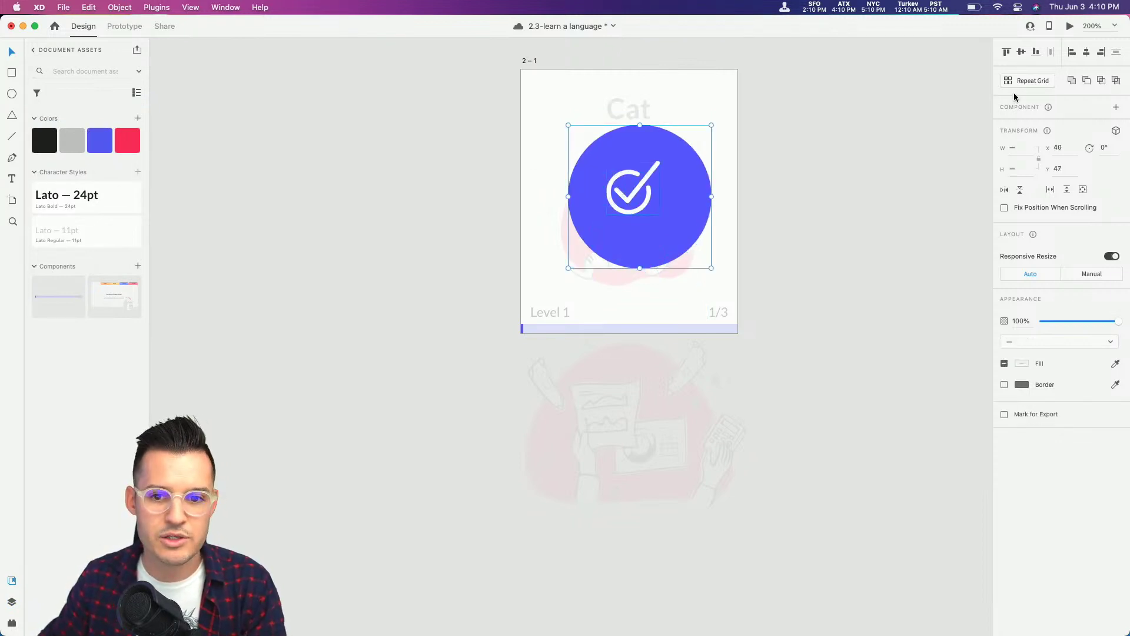
left_click(1086, 52)
left_click(1020, 52)
left_click_drag(693, 215, 680, 212)
Step: Nudge the check icon to X 73, Y 81 so its ring sits optically centred in the blue circle
key("z")
key("super+equal")
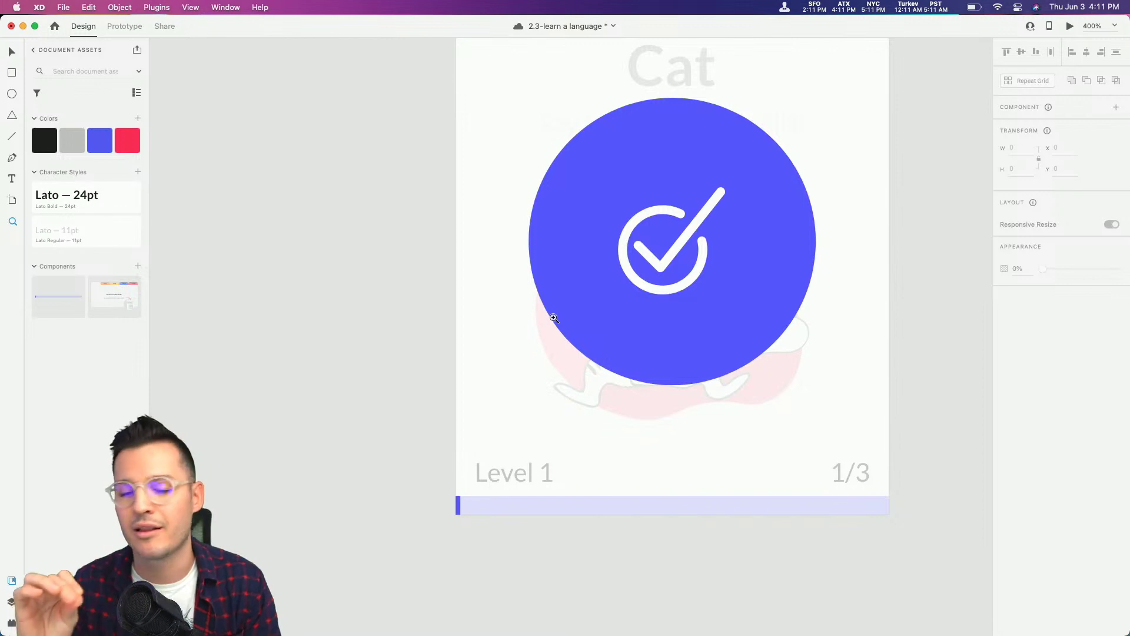
key("v")
left_click(676, 246)
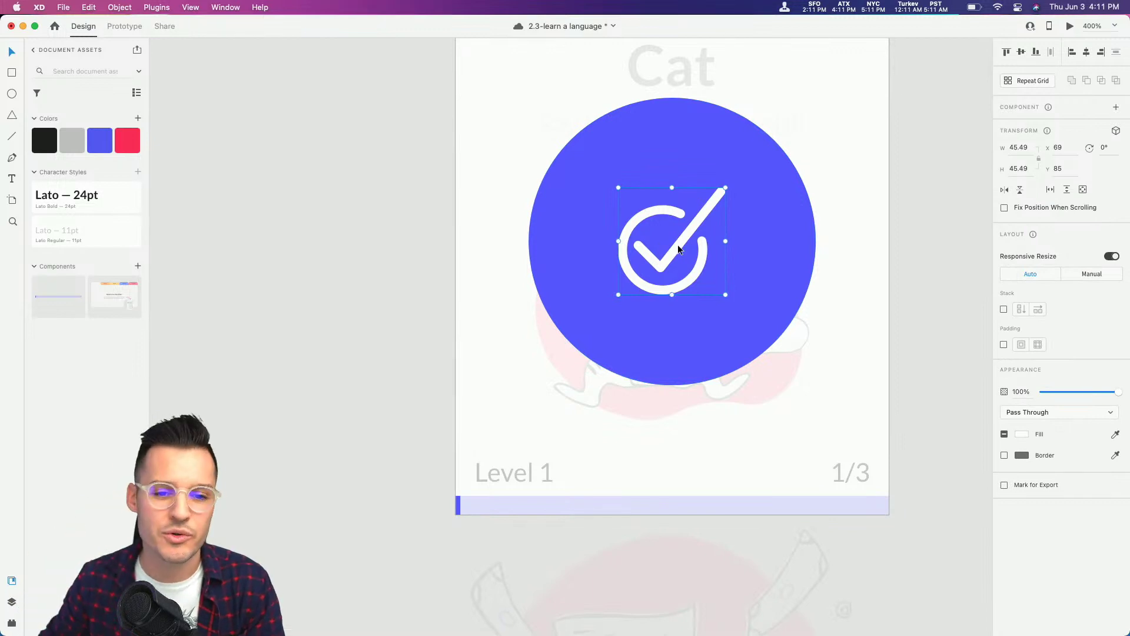
key("Right")
key("Right")
key("Right")
key("Right")
key("Right")
key("Up")
key("Up")
key("Up")
key("Up")
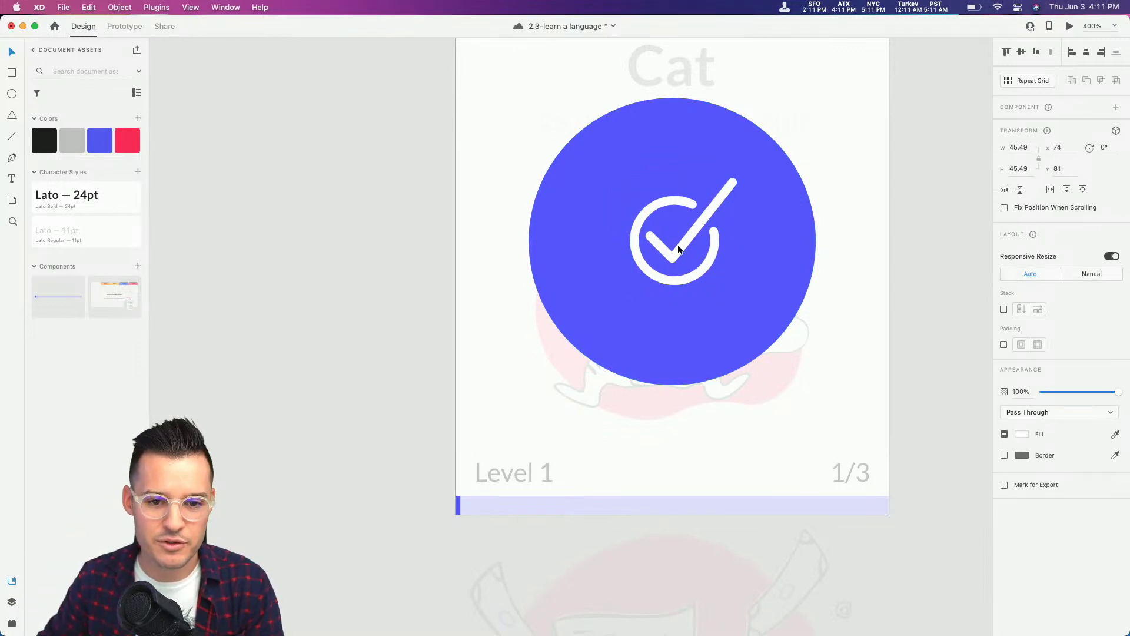
key("Left")
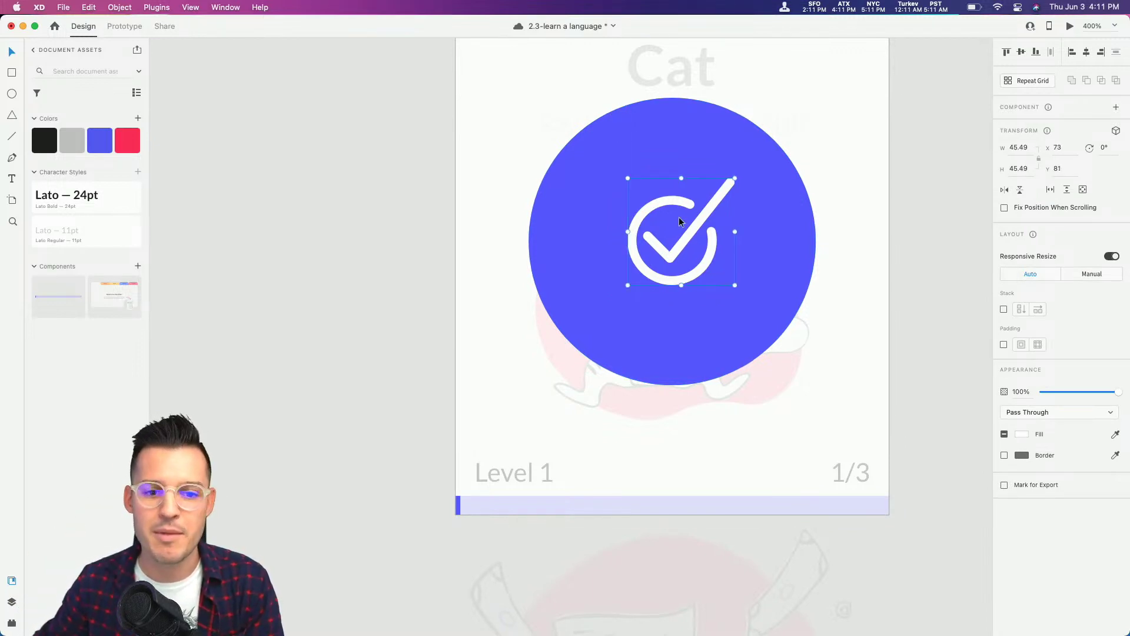
Step: Group the blue circle with the check icon and name the group success
left_click(698, 157, "shift")
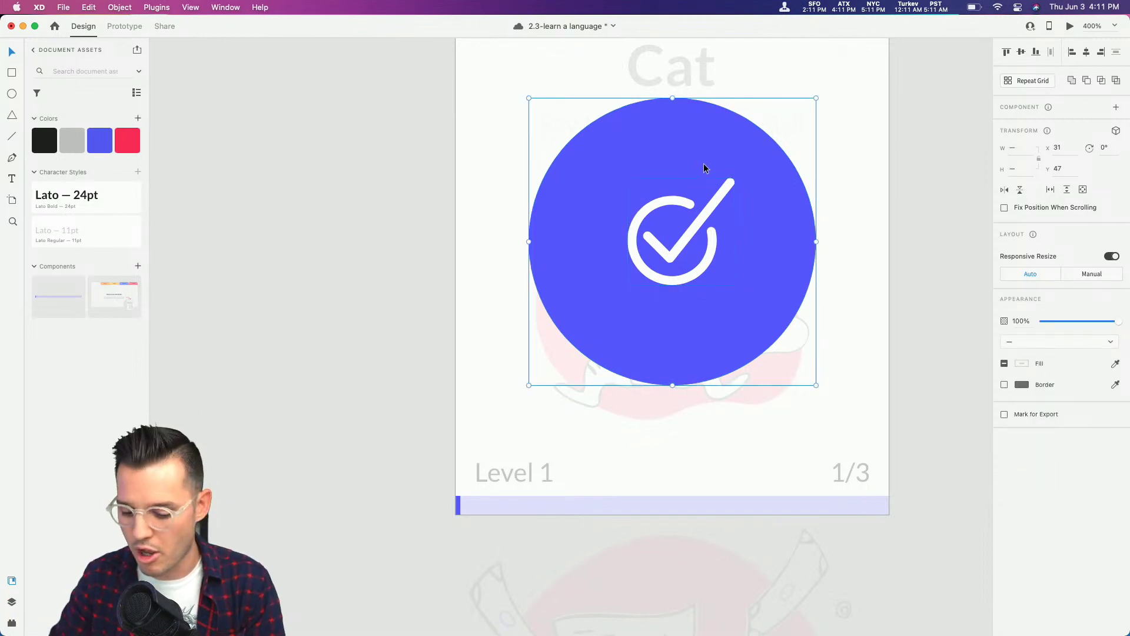
key("super+y")
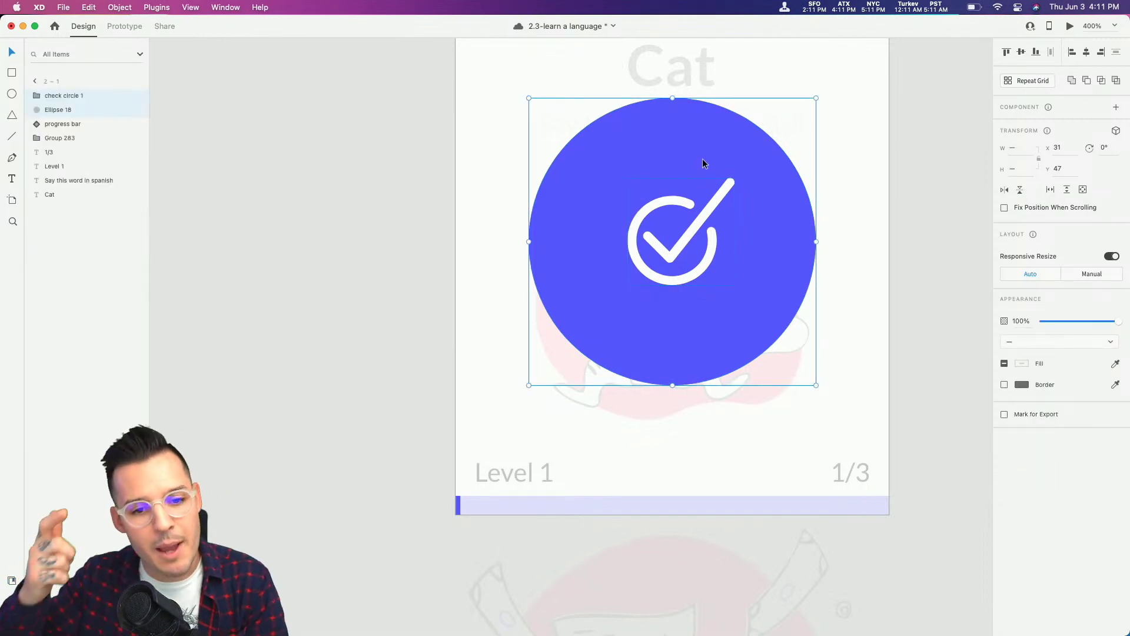
key("super+g")
double_click(64, 96)
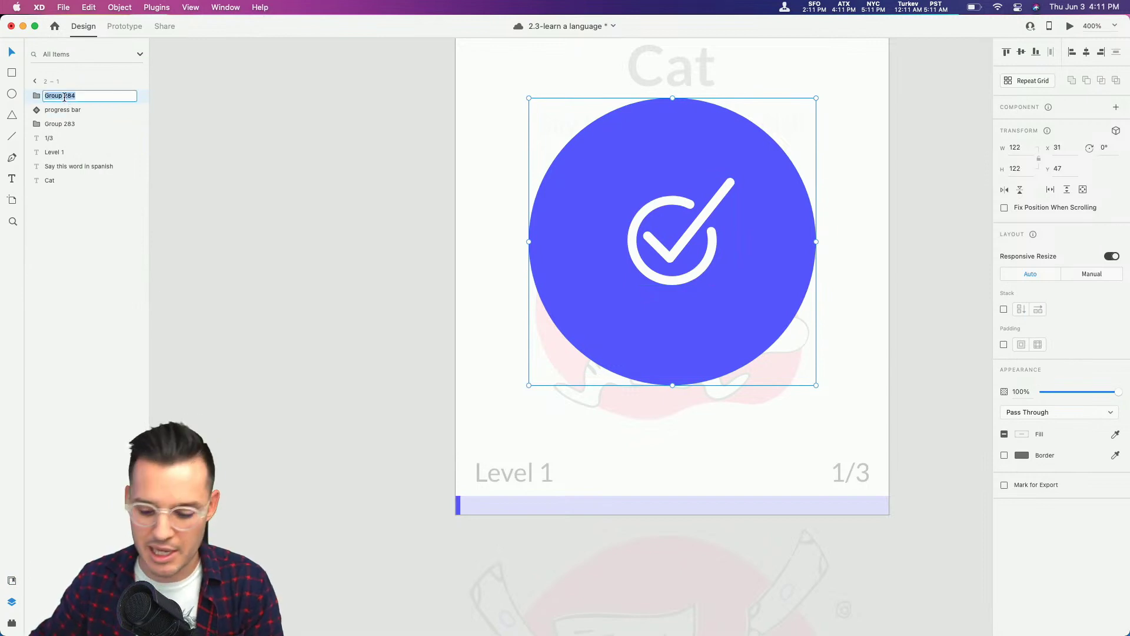
type("success")
key("Return")
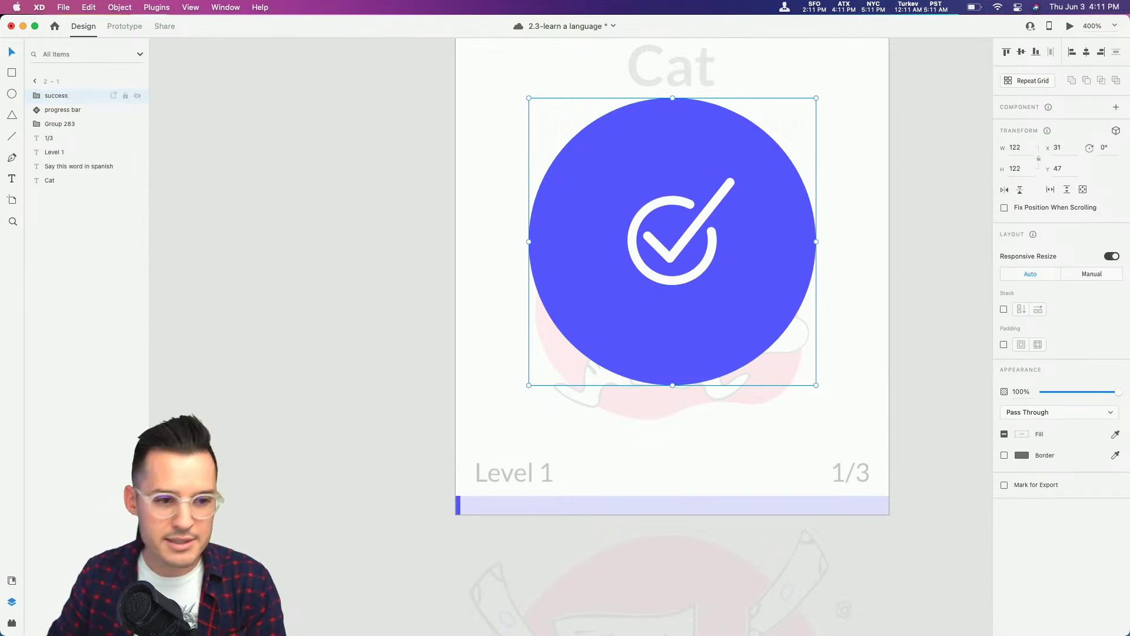
Step: Convert the success group into a component
key("super+k")
key("super+minus")
key("super+minus")
key("super+minus")
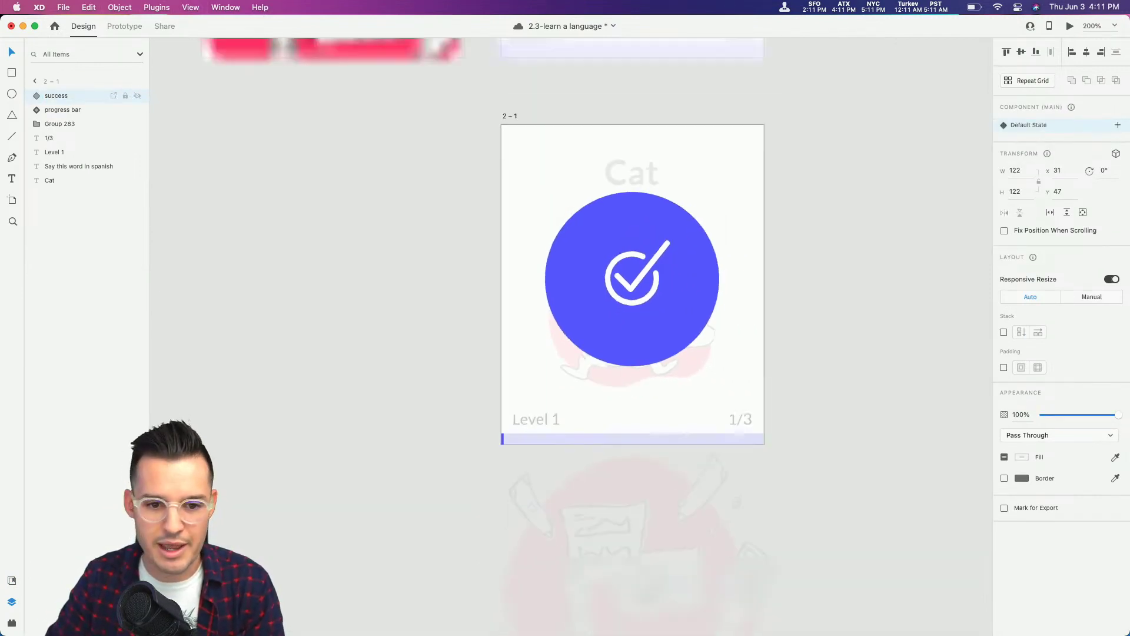
left_click(715, 190)
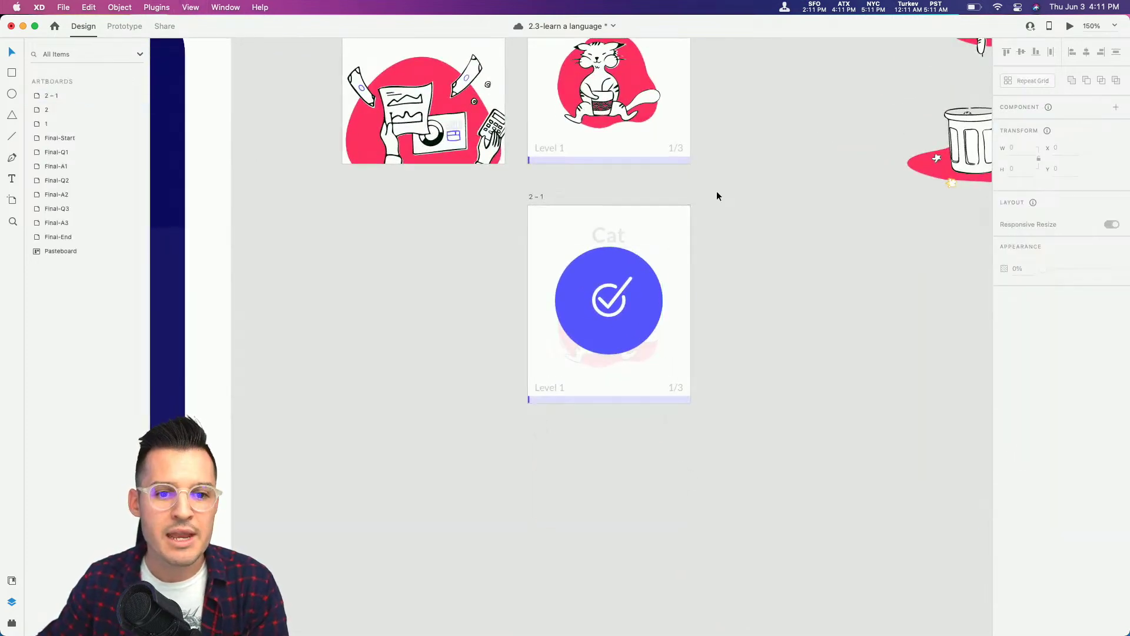
Step: Move artboards 2 and 2 – 1 together sideways to X 1019, widening their gap from artboard 1
scroll(686, 318, "up", 5)
scroll(659, 318, "right", 2)
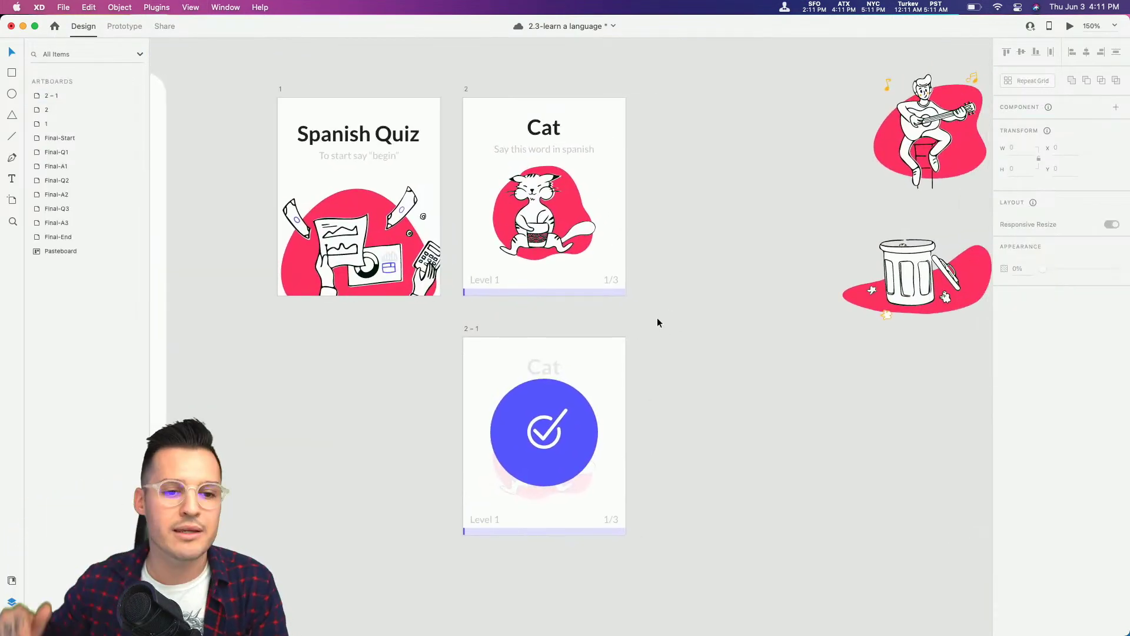
left_click(466, 90)
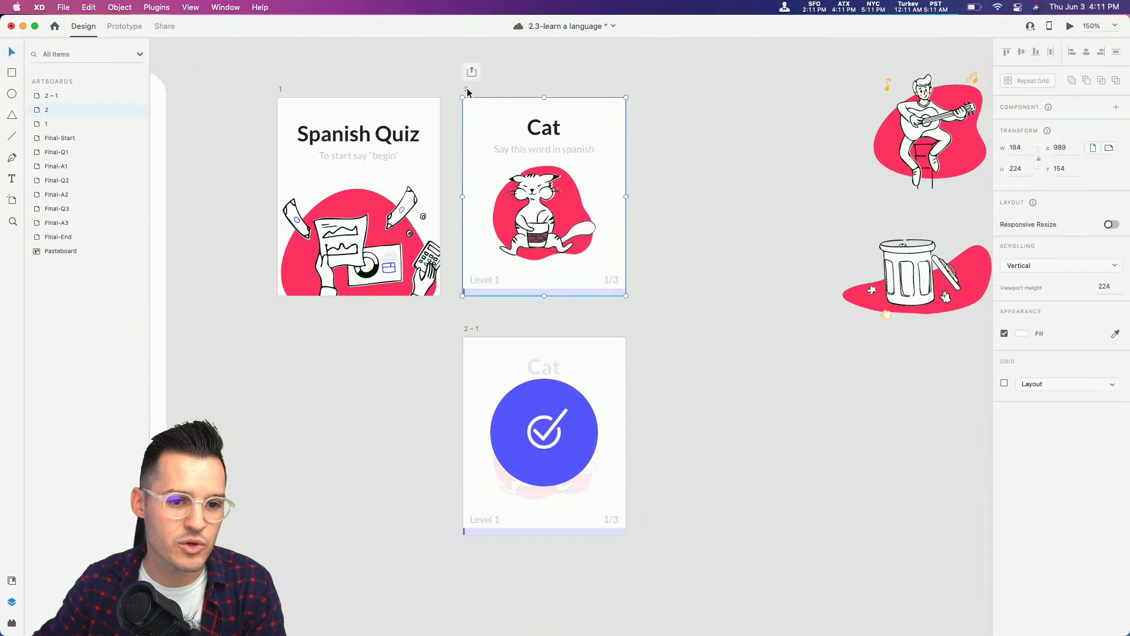
left_click(471, 328, "shift")
left_click_drag(471, 328, 494, 328)
left_click(505, 328)
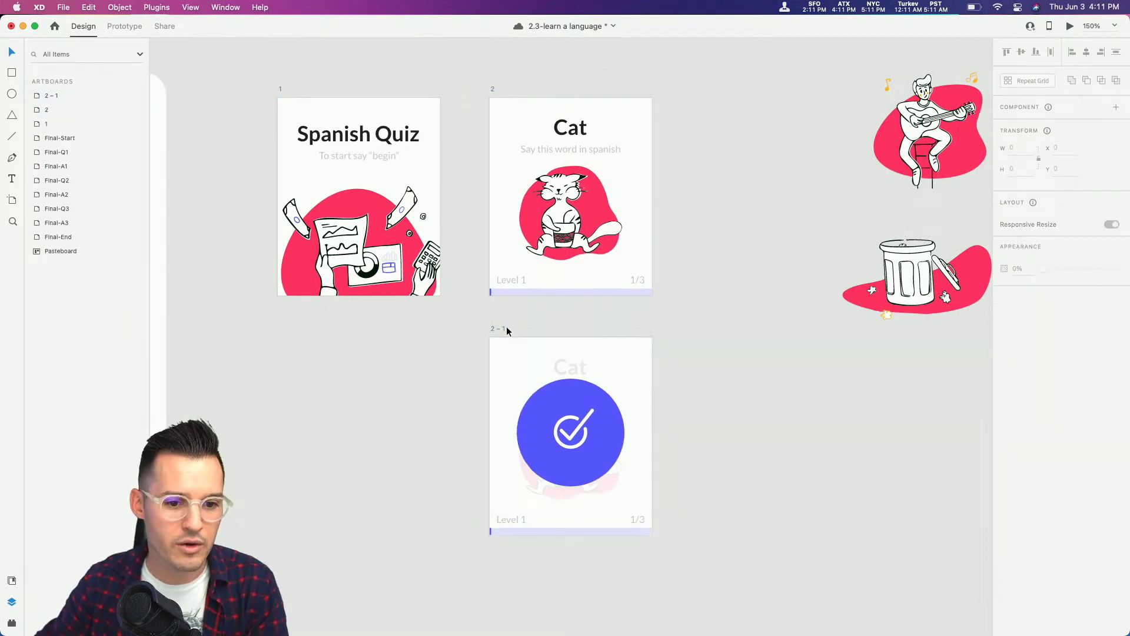
Step: Rename the artboard 2 – 1 as 3
left_click(504, 329)
double_click(57, 95)
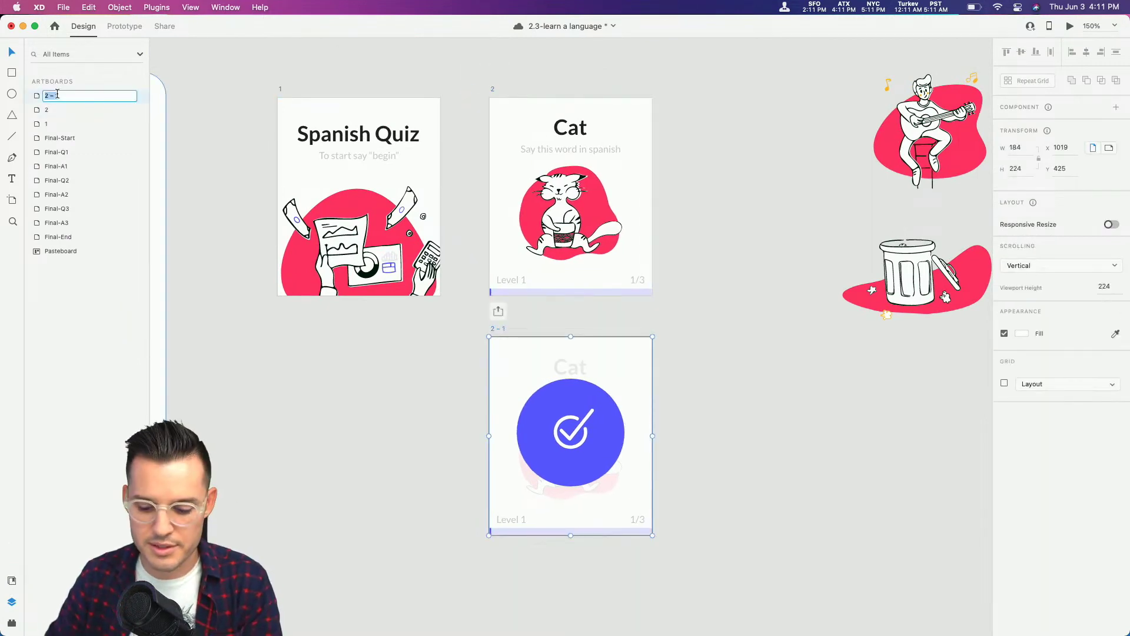
type("3")
key("Return")
Step: In prototype mode, set the Spanish Quiz artboard as the start of a flow and name the flow test
left_click(280, 91)
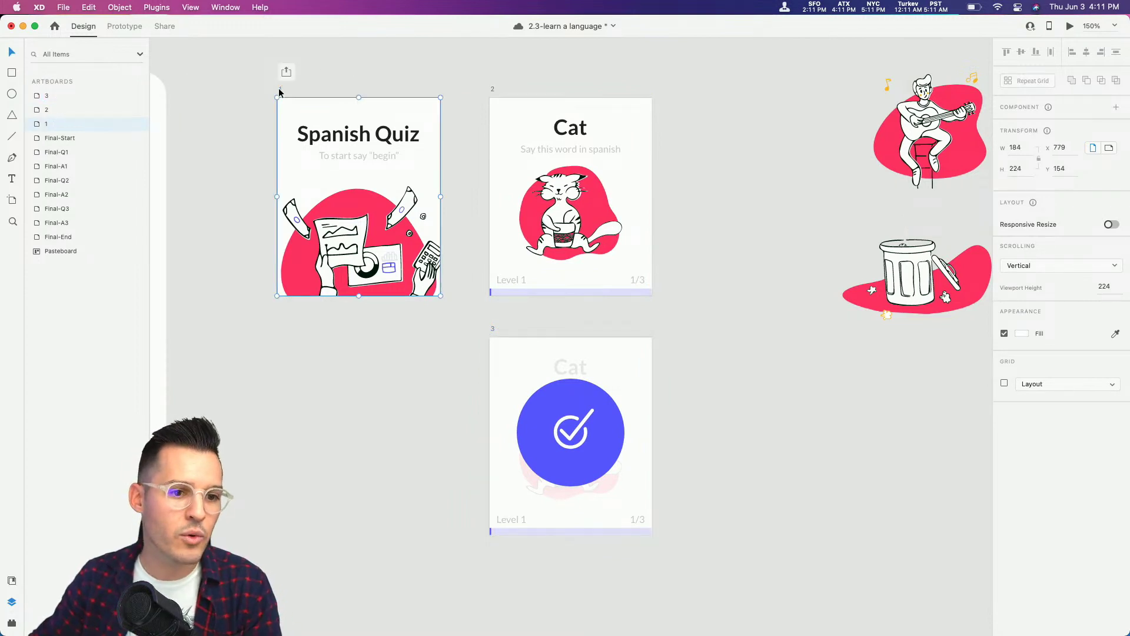
left_click(121, 27)
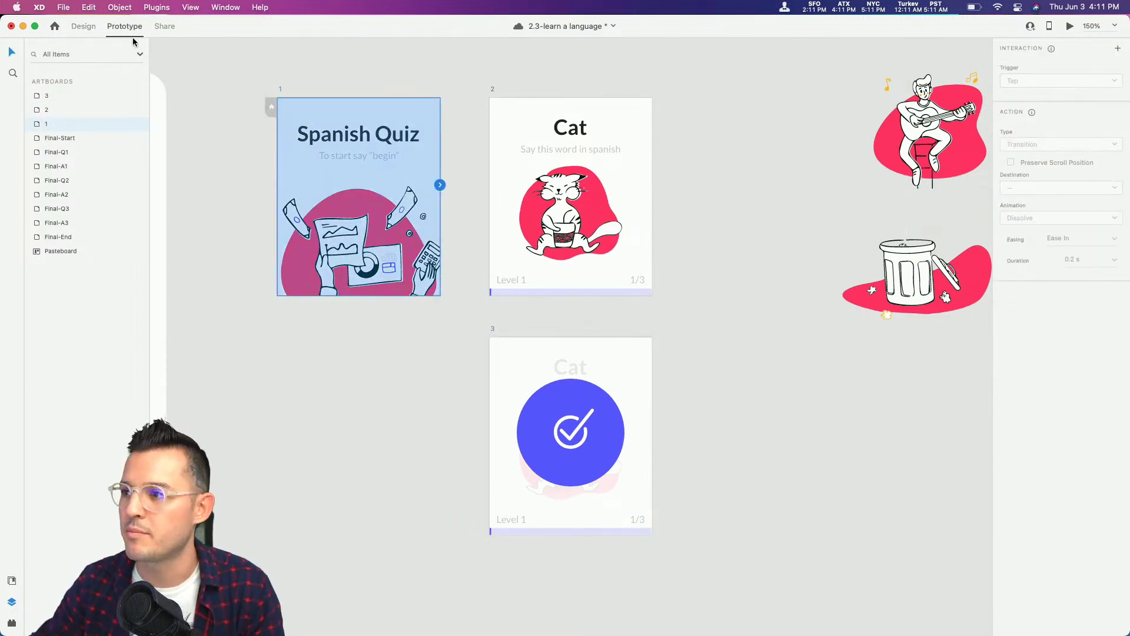
left_click(271, 107)
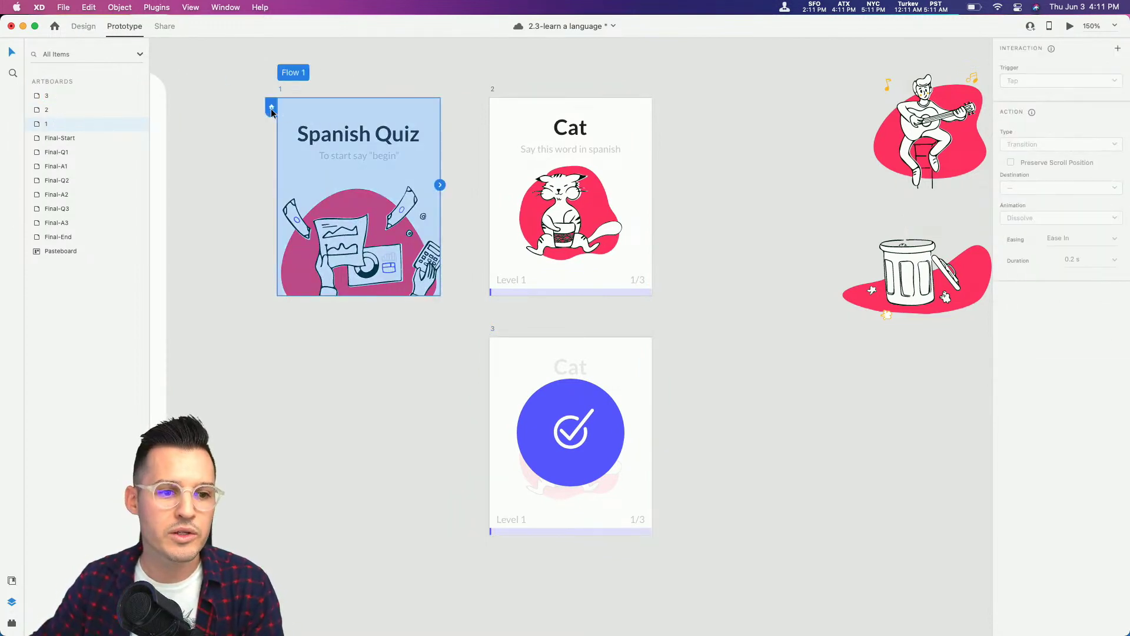
double_click(290, 73)
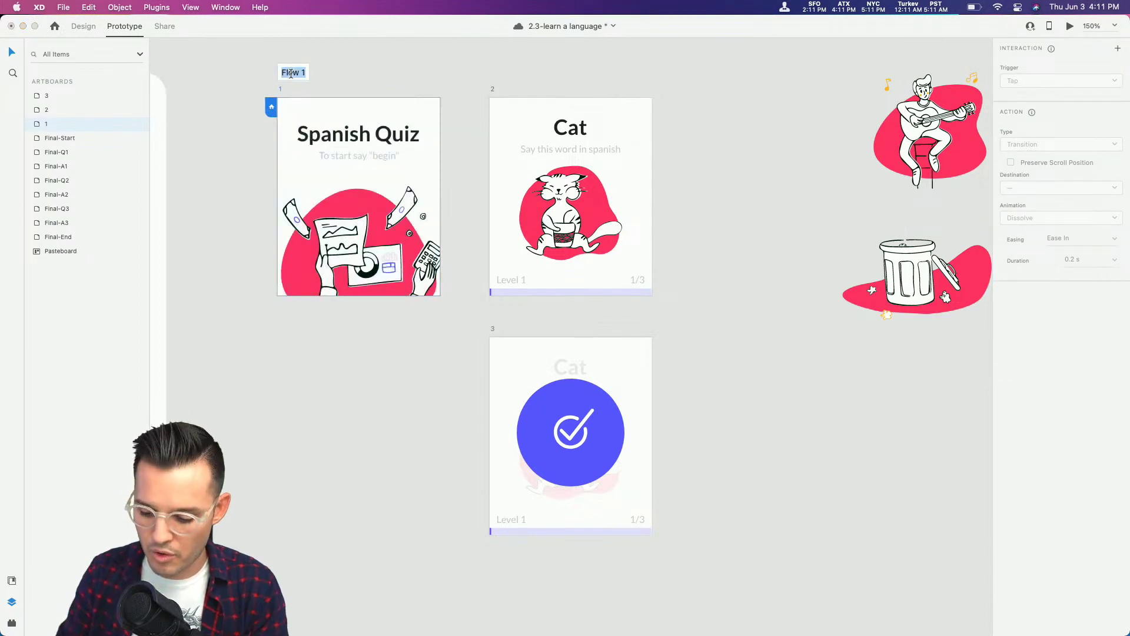
type("test")
key("Return")
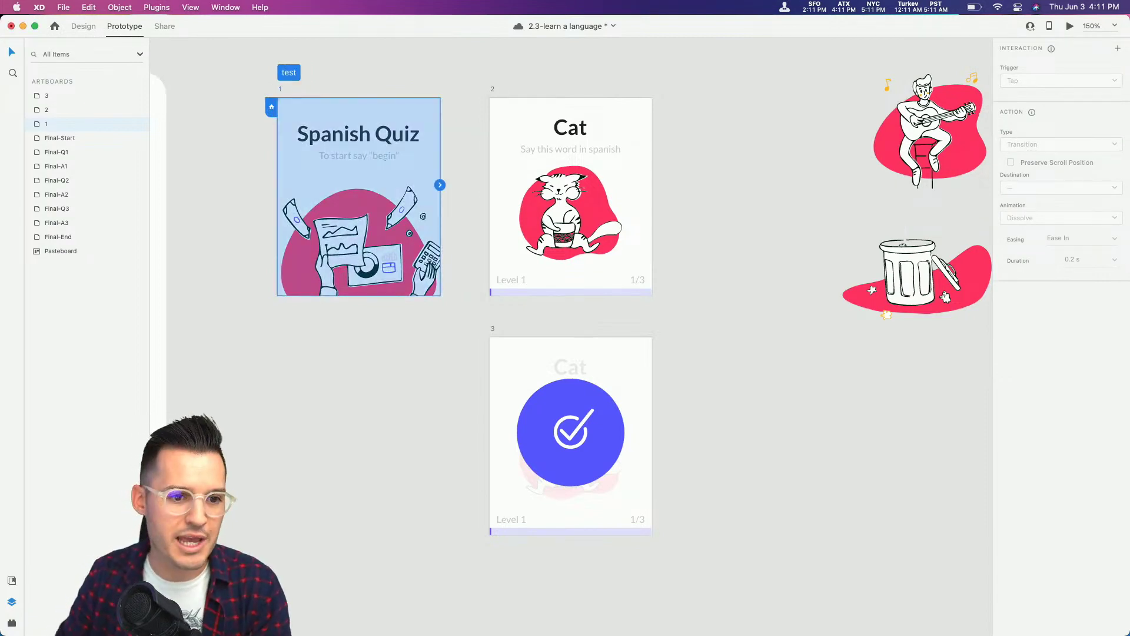
Step: Rename the prototype flow that starts at the Spanish Quiz artboard as Quiz
double_click(288, 73)
type("Quiz")
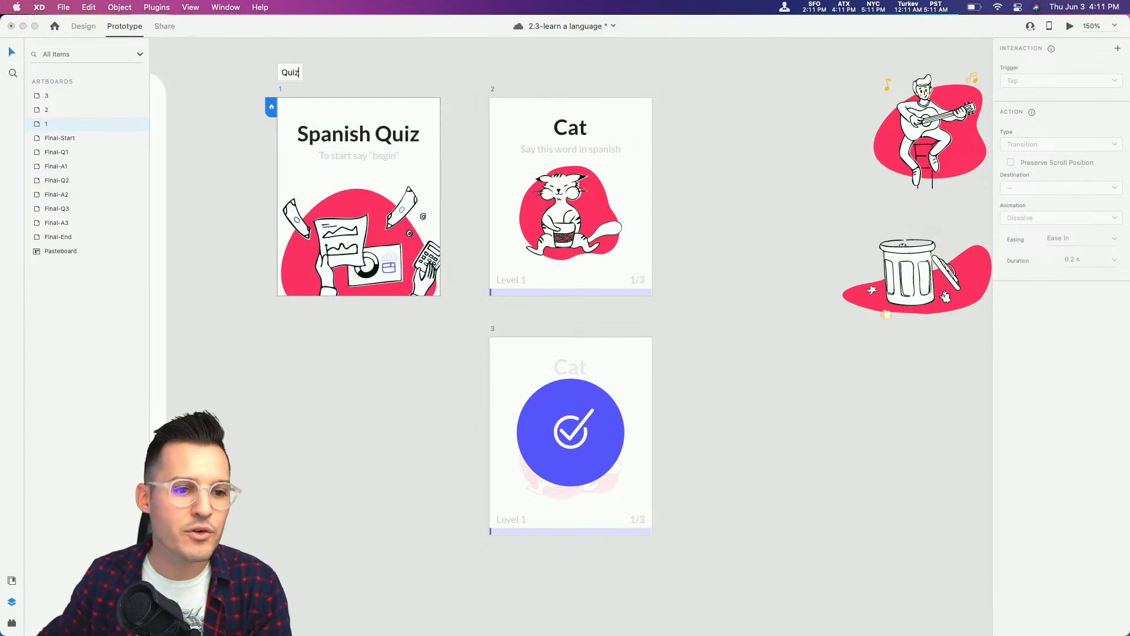
key("Return")
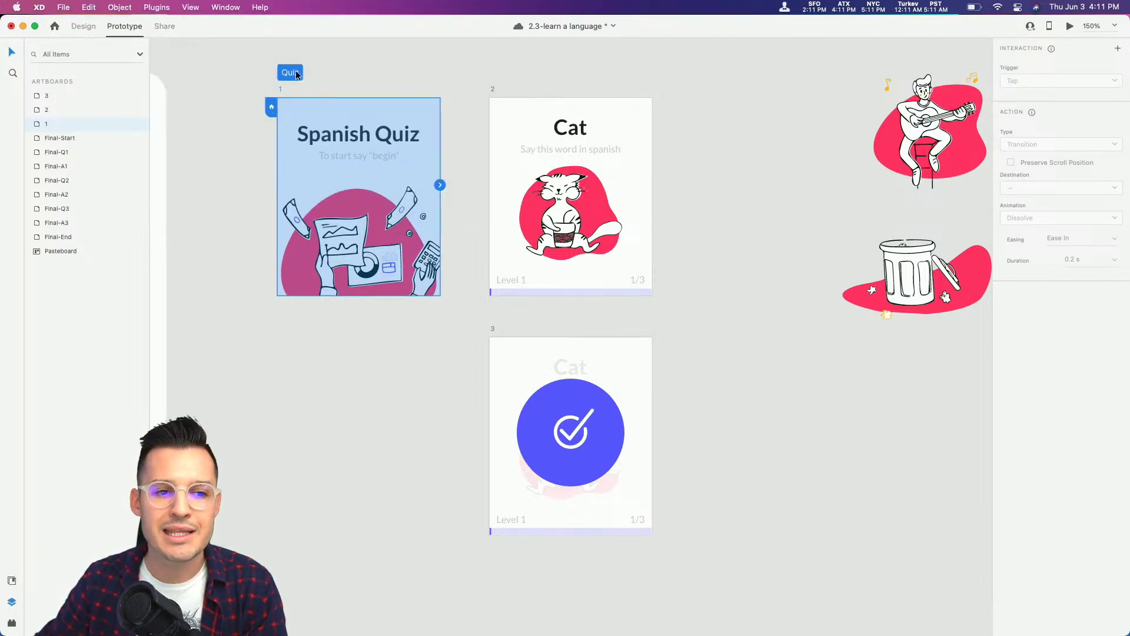
Step: Nudge the Spanish Quiz artboard slightly further from artboard 2, and link it to artboard 2
mouse_move(293, 77)
left_mouse_down()
mouse_move(244, 81)
mouse_move(282, 77)
left_mouse_up()
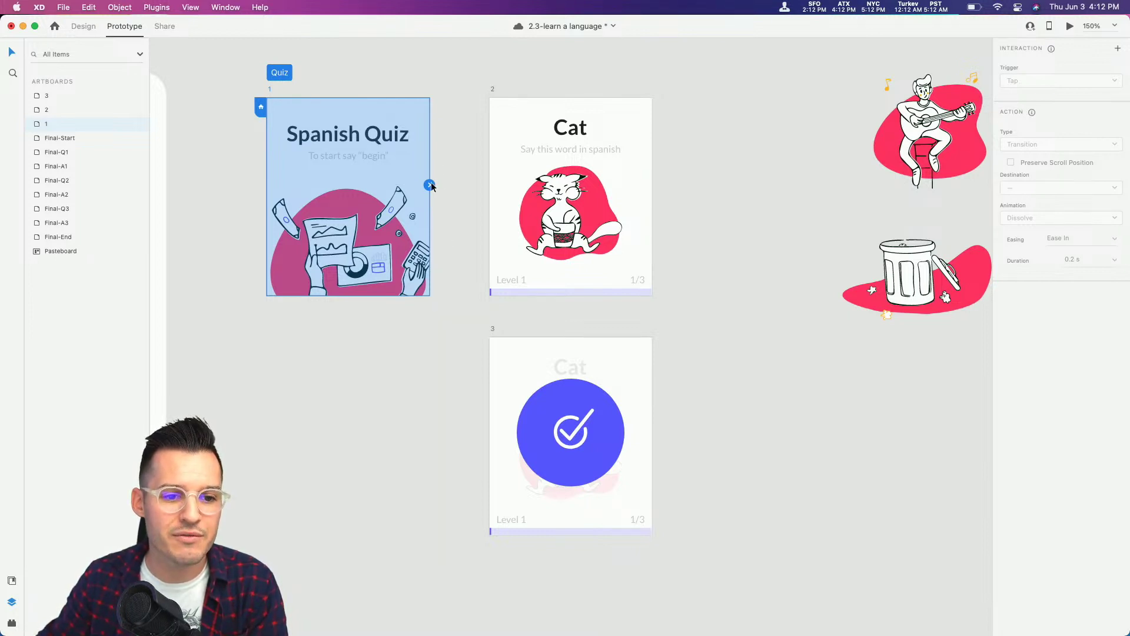
left_click_drag(430, 185, 521, 137)
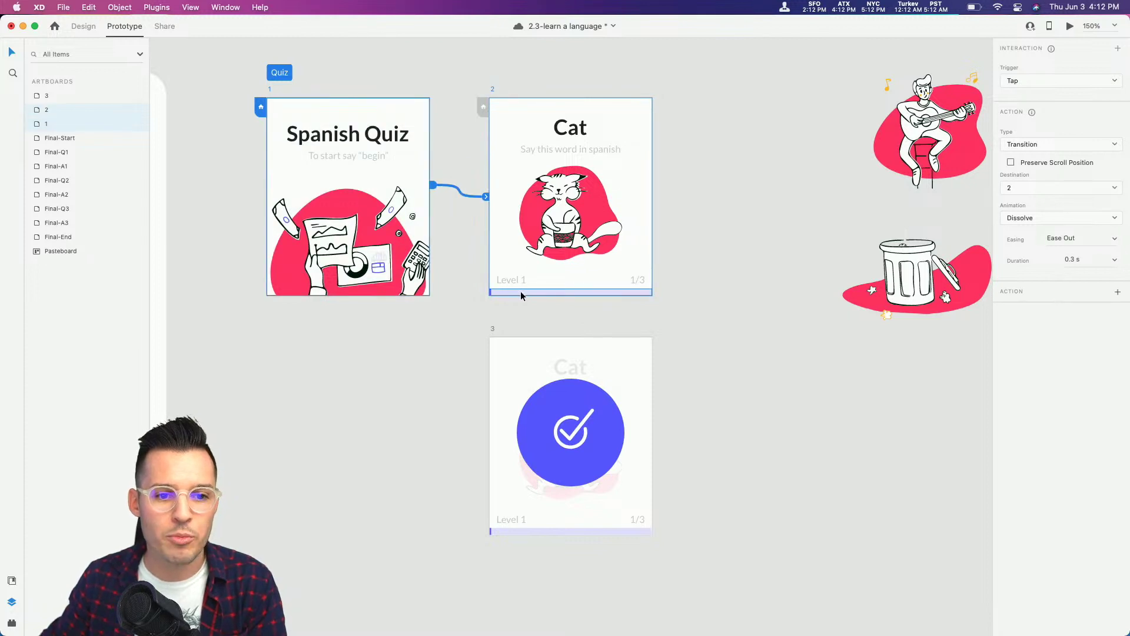
left_click_drag(284, 75, 277, 151)
left_click(512, 141)
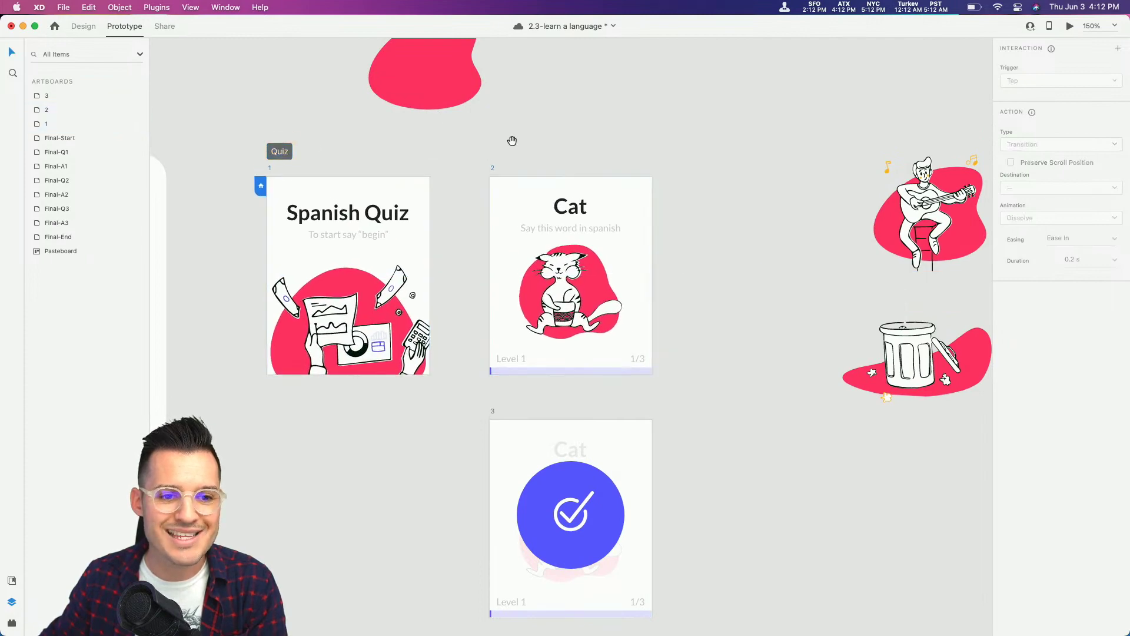
Step: Set the Spanish Quiz artboard's interaction to a Voice trigger with the command begin
left_click_drag(512, 142, 517, 50)
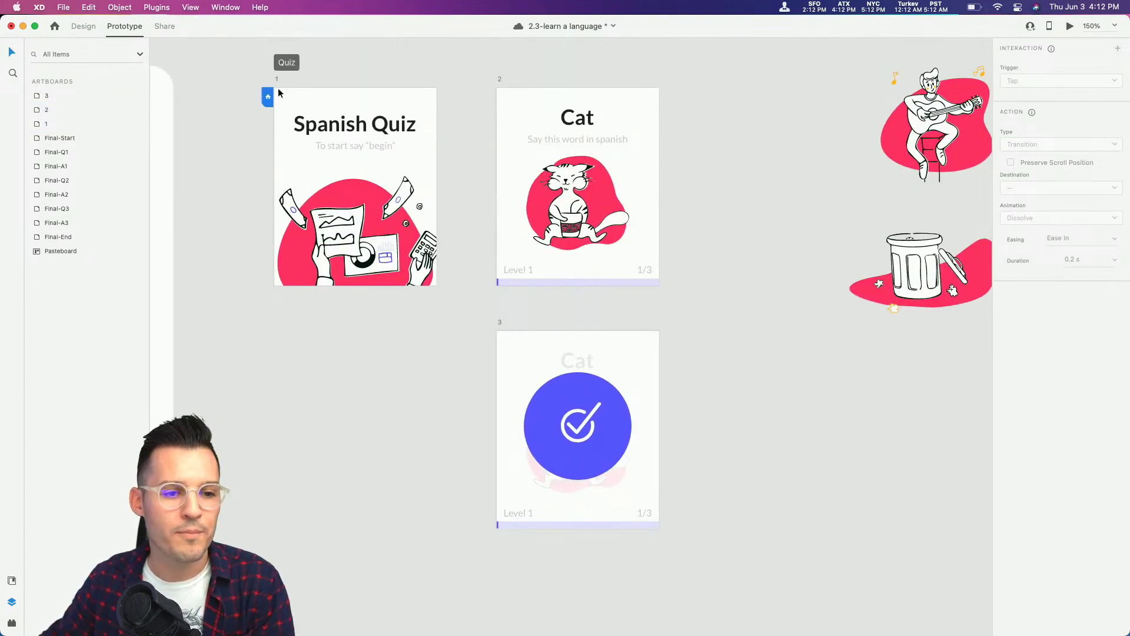
left_click_drag(274, 77, 653, 254)
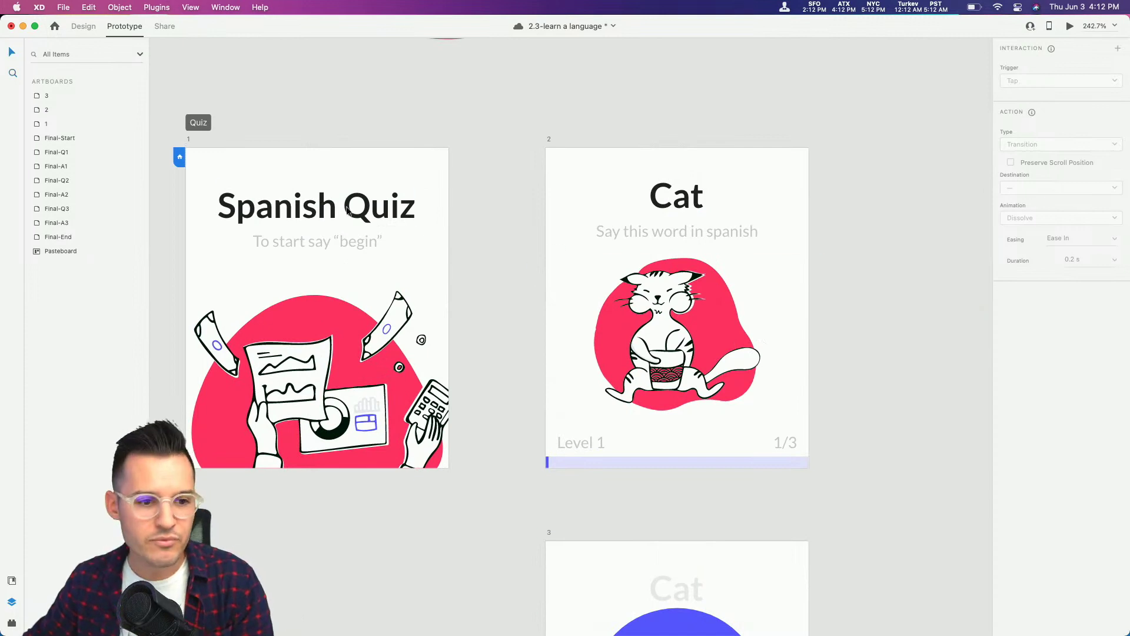
left_click(188, 140)
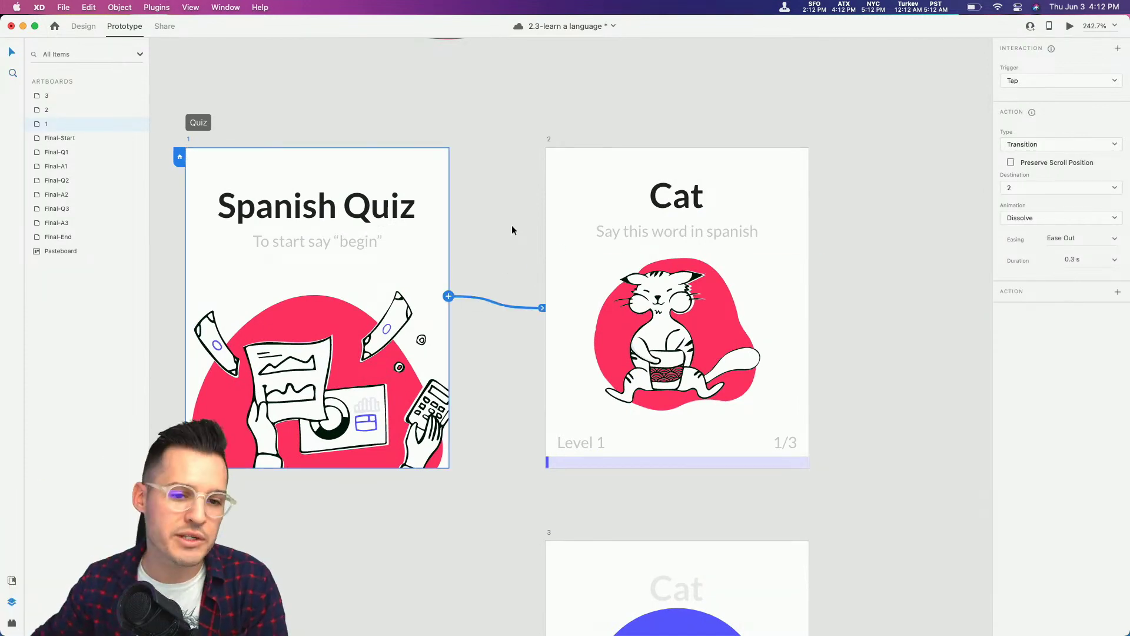
left_click(1024, 80)
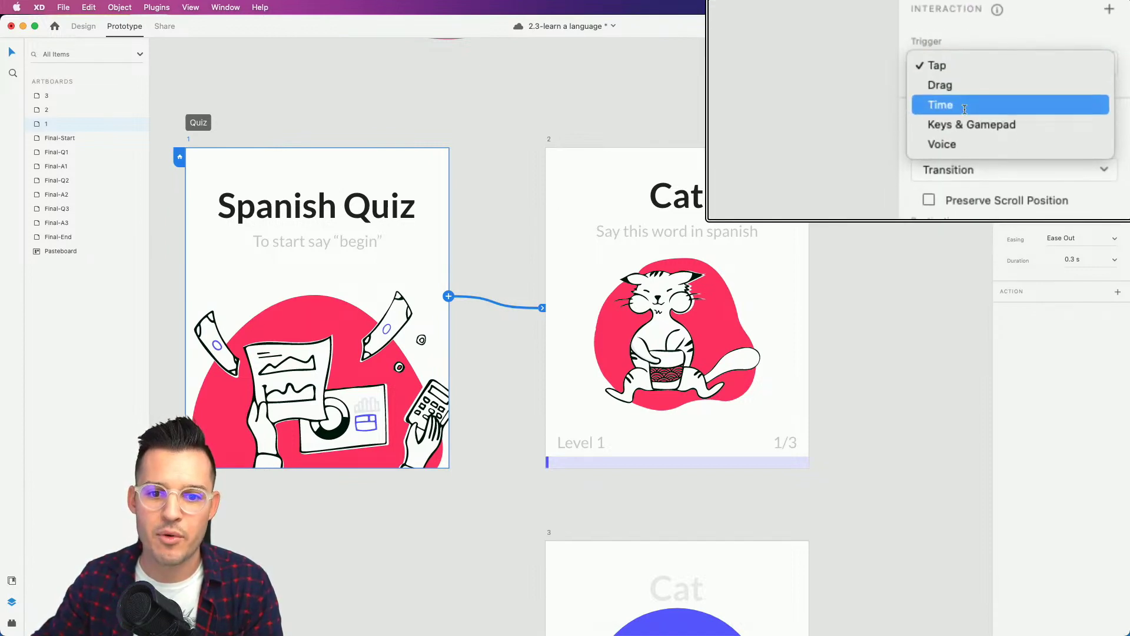
left_click(963, 124)
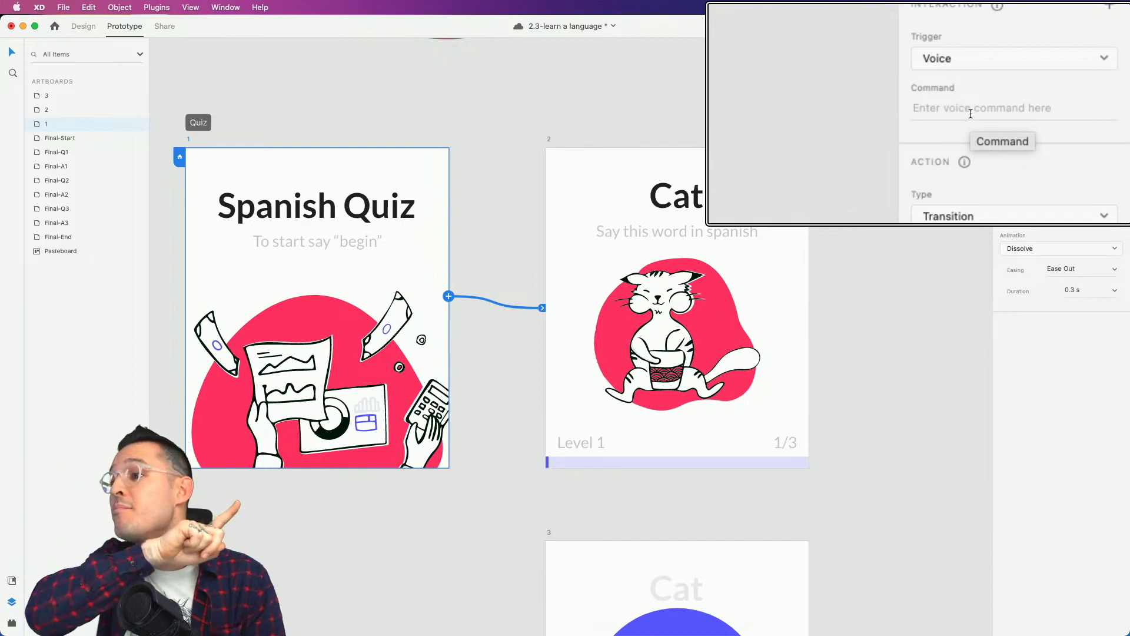
left_click(971, 113)
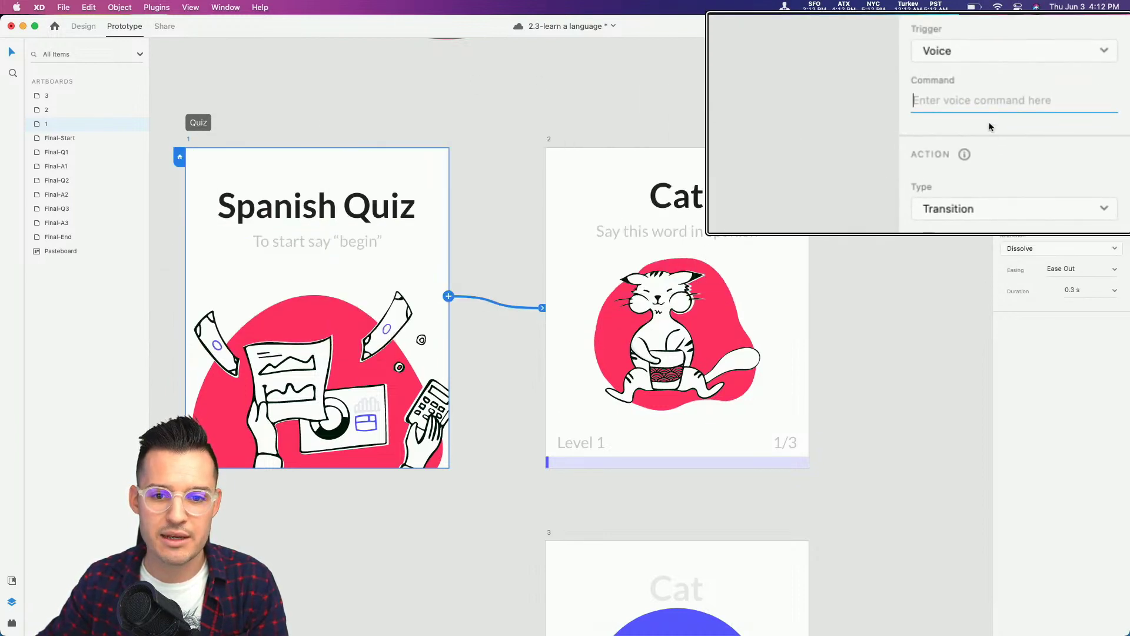
type("begin")
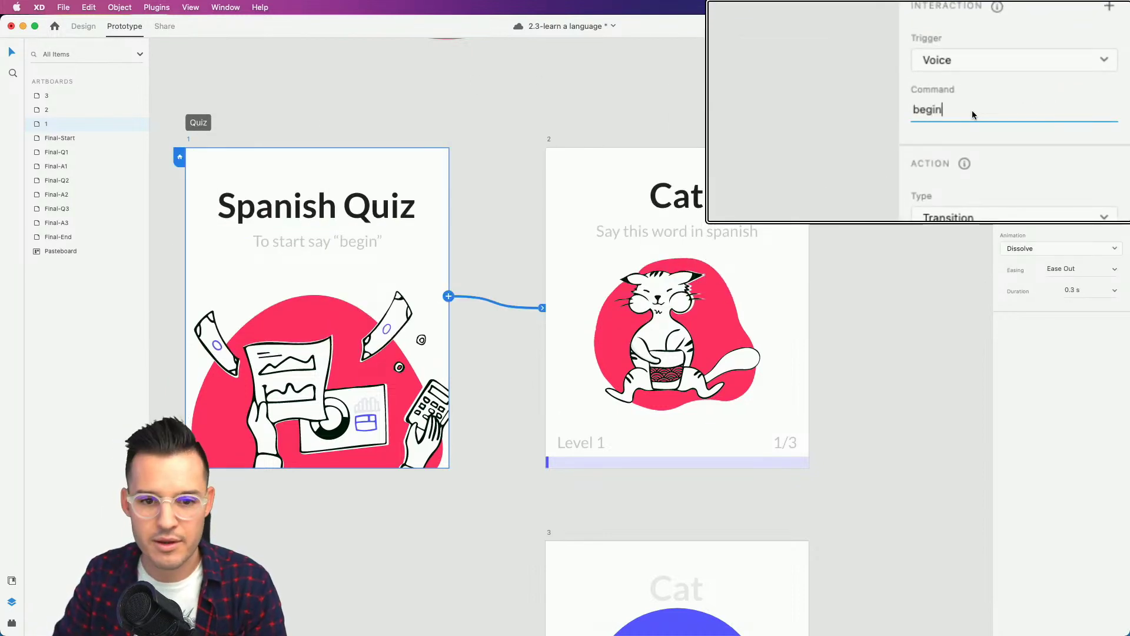
key("Return")
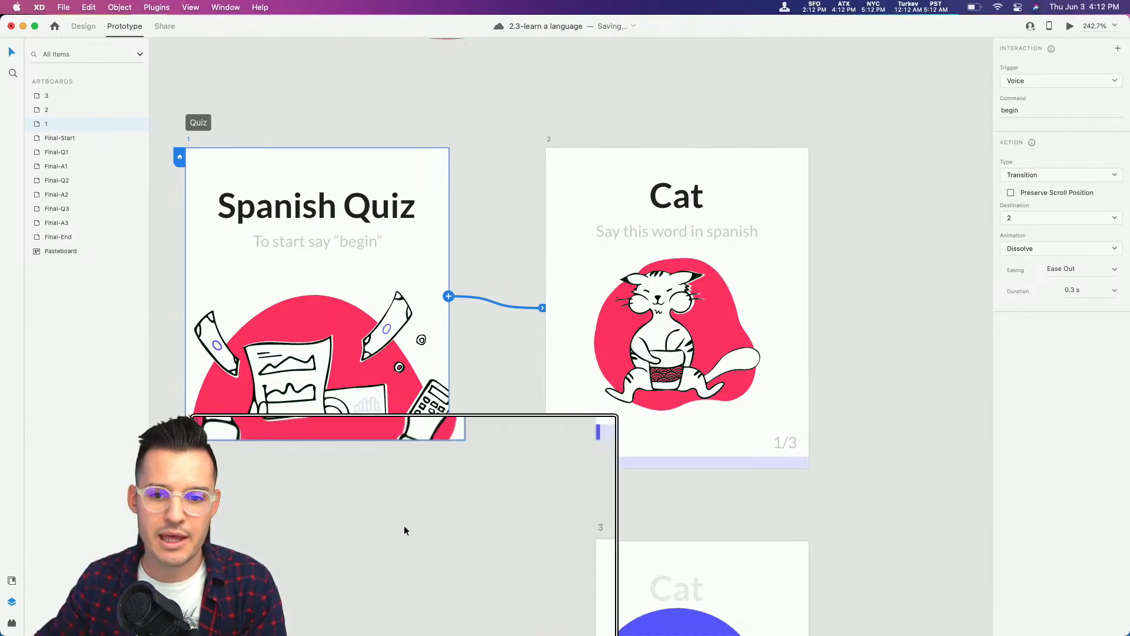
Step: Set the voice interaction's action to Auto-Animate with Ease In-Out easing and a 0.6 s duration
left_click(1028, 175)
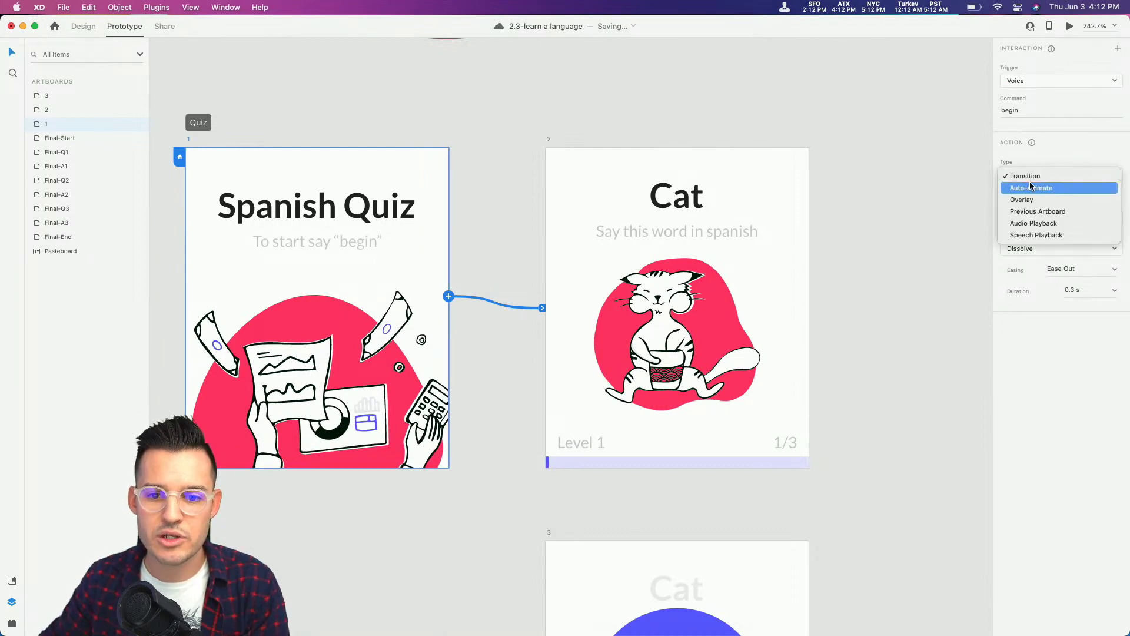
left_click(1030, 186)
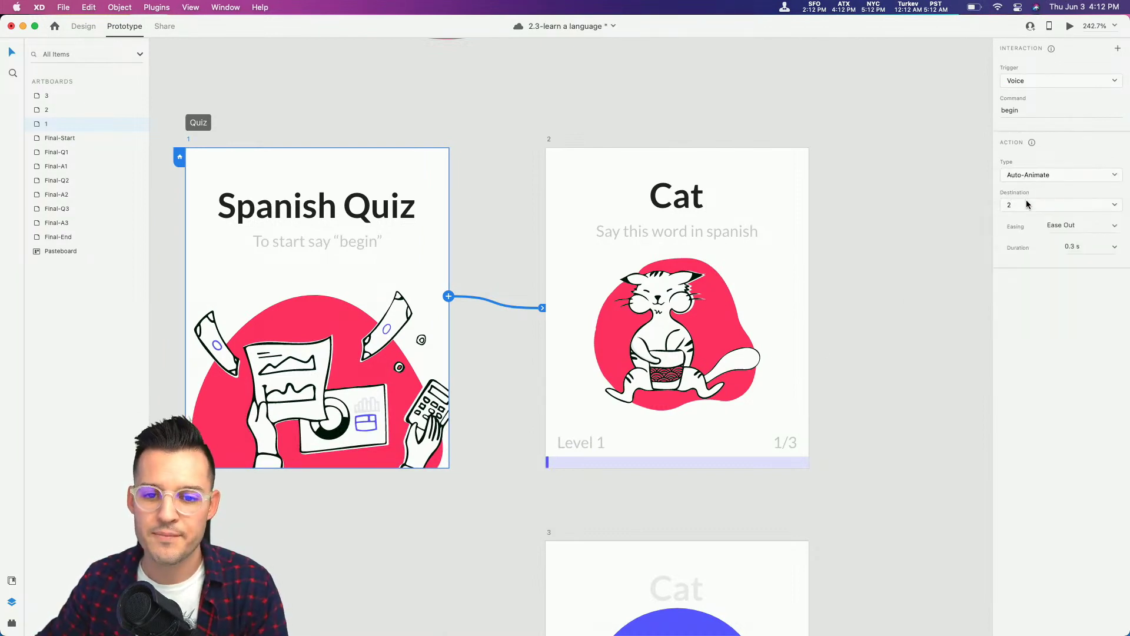
left_click(1109, 232)
left_click(1114, 229)
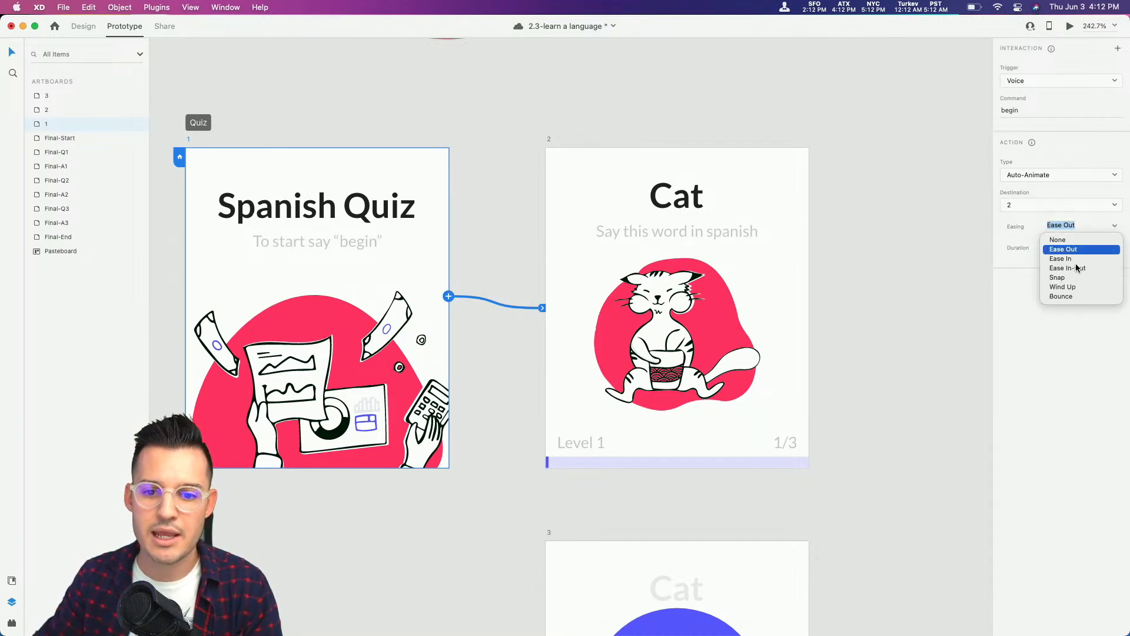
left_click(1077, 269)
left_click(1074, 246)
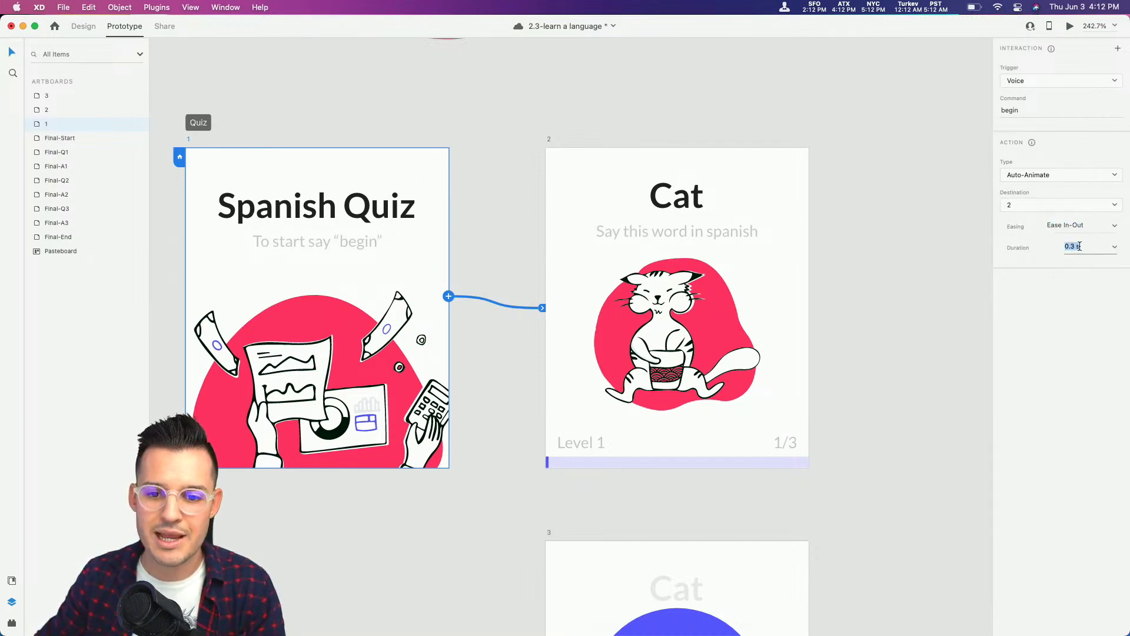
left_click(1079, 245)
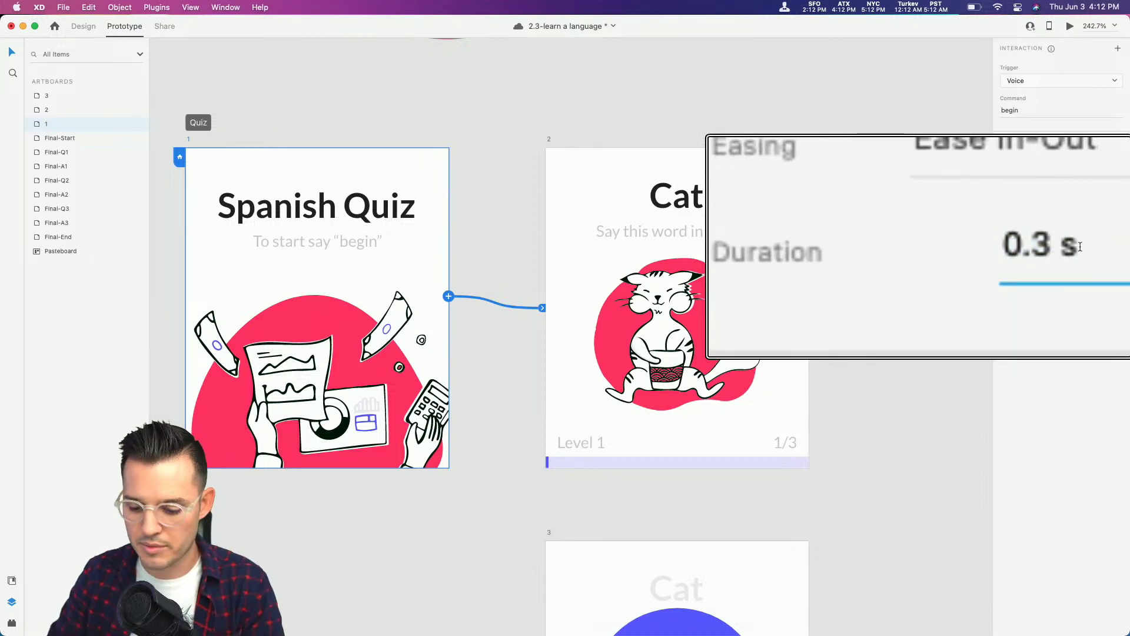
key("BackSpace")
key("BackSpace")
type(".6")
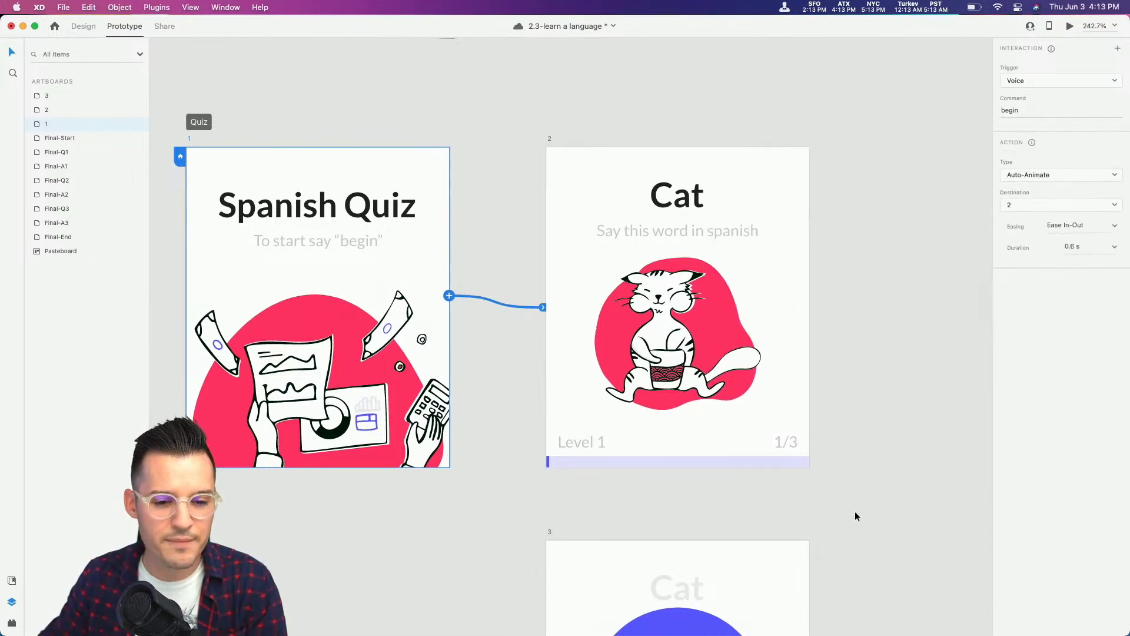
Step: In design mode, group artboard 2's progress bar with its 1/3 and Level 1 texts, stacked directly beneath it
scroll(855, 511, "down", 4)
left_click(843, 358)
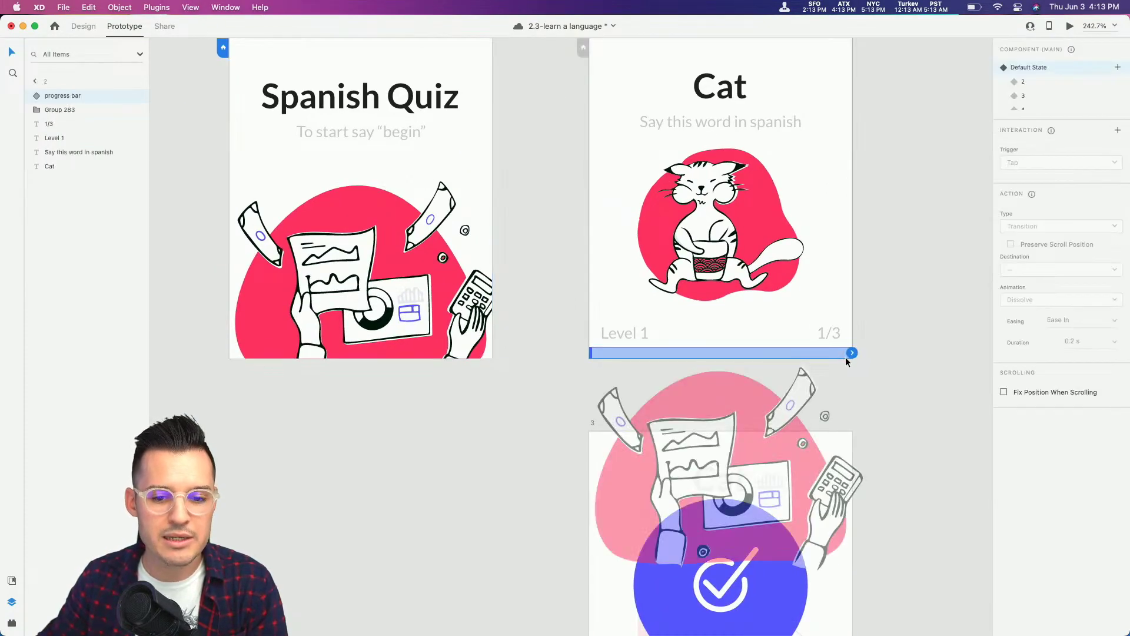
key("super+1")
left_click(826, 334, "shift")
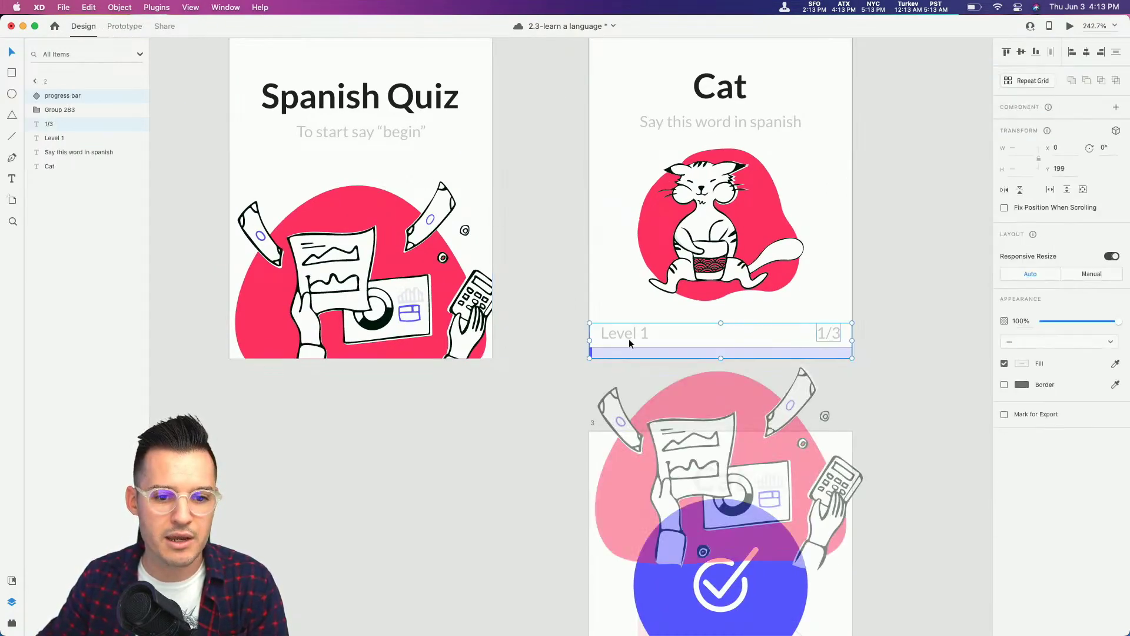
left_click(619, 335, "shift")
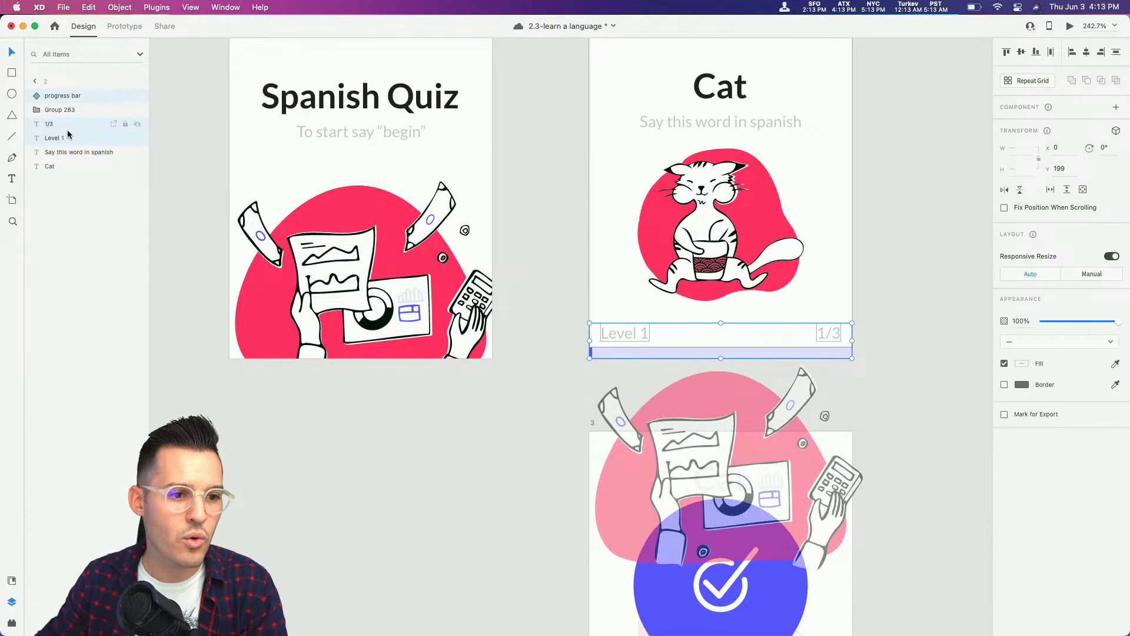
left_click_drag(69, 136, 76, 104)
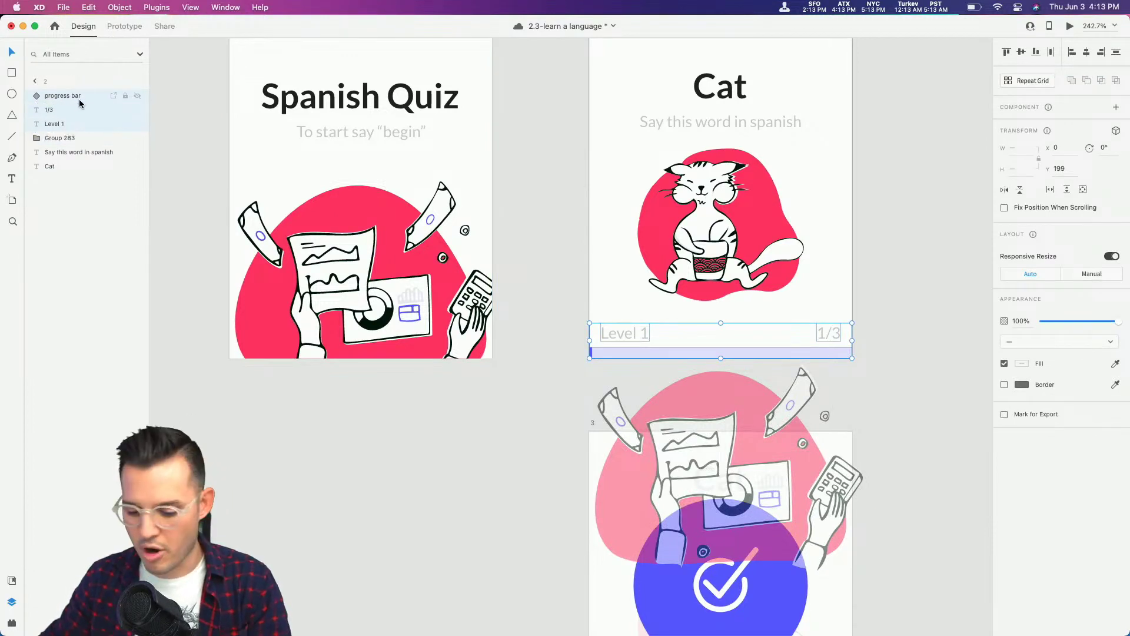
key("super+g")
Step: Rename the new progress bar and level text group as progress
double_click(69, 100)
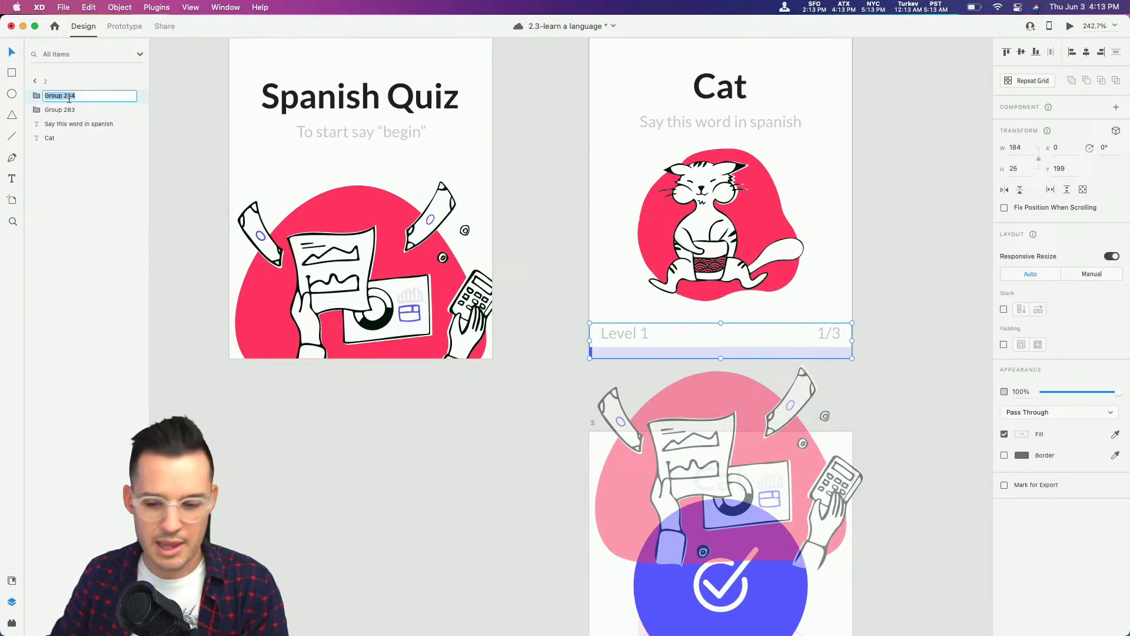
type("prgre")
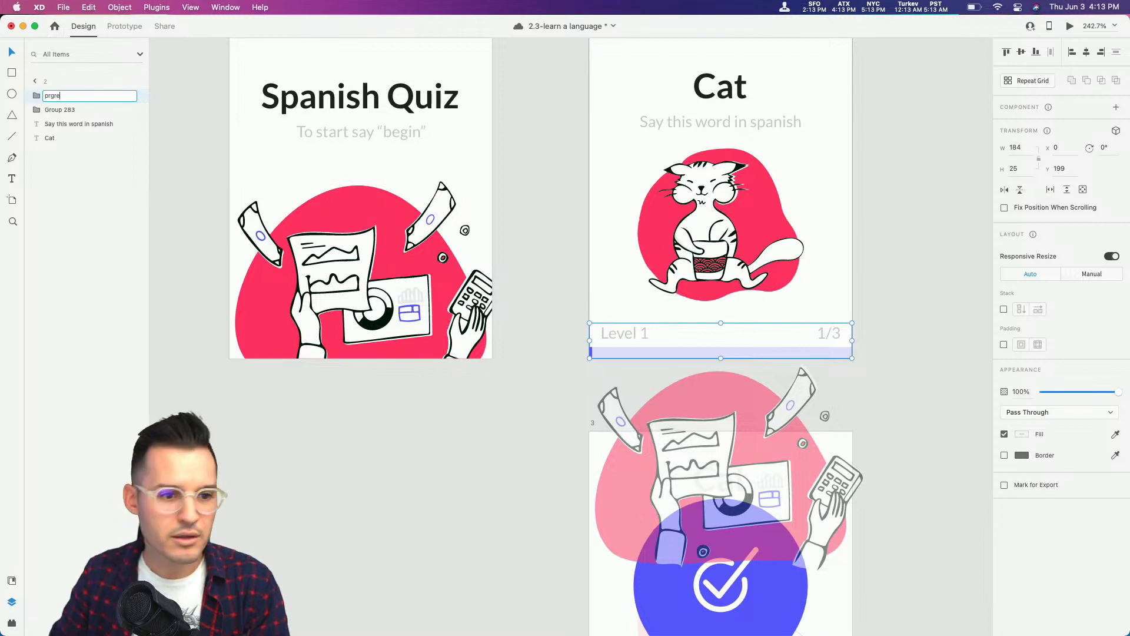
type("ss")
key("Return")
double_click(75, 100)
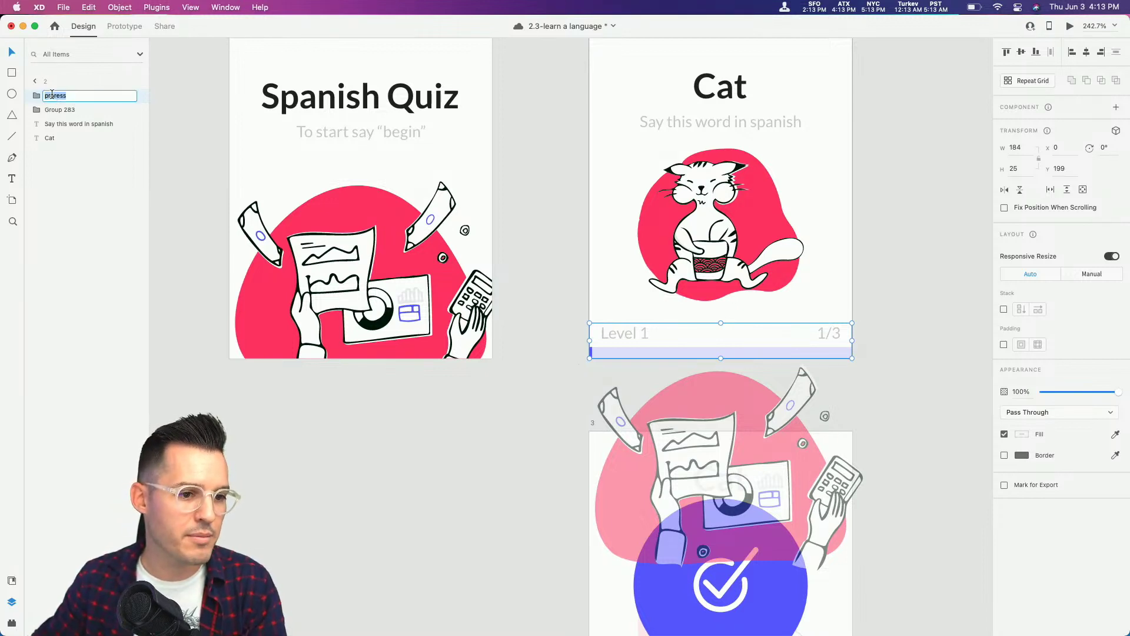
left_click(46, 95)
type("o")
key("Return")
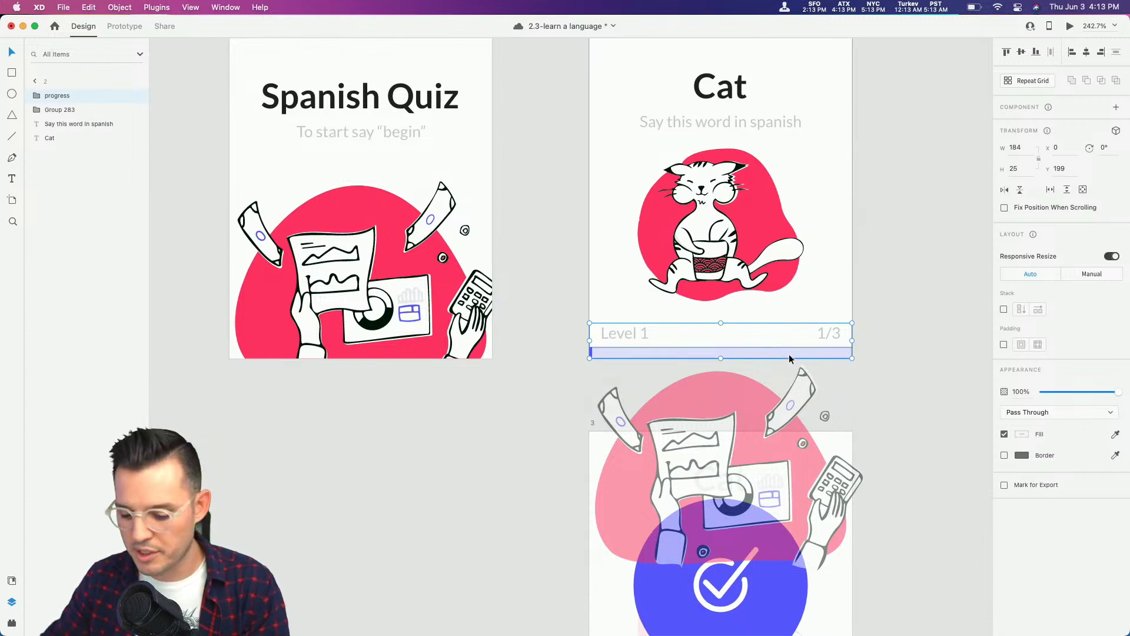
Step: Copy the progress group onto the Spanish Quiz artboard and shift it down to Y 219, outside the visible area
key("super+c")
left_click(339, 321)
key("super+v")
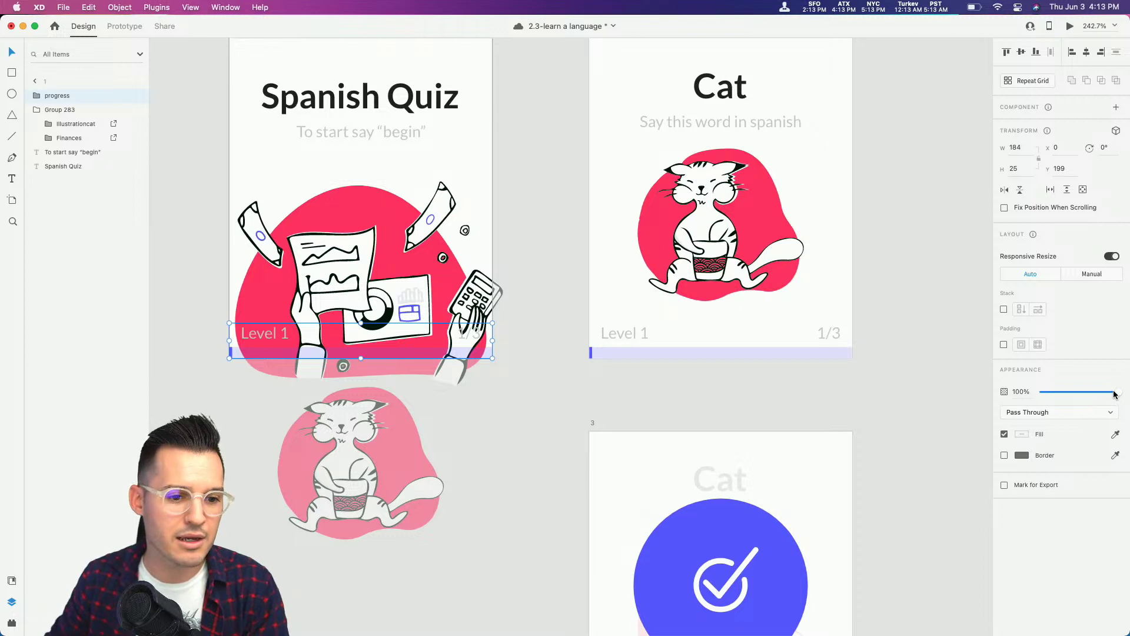
key("shift+Down")
key("shift+Down")
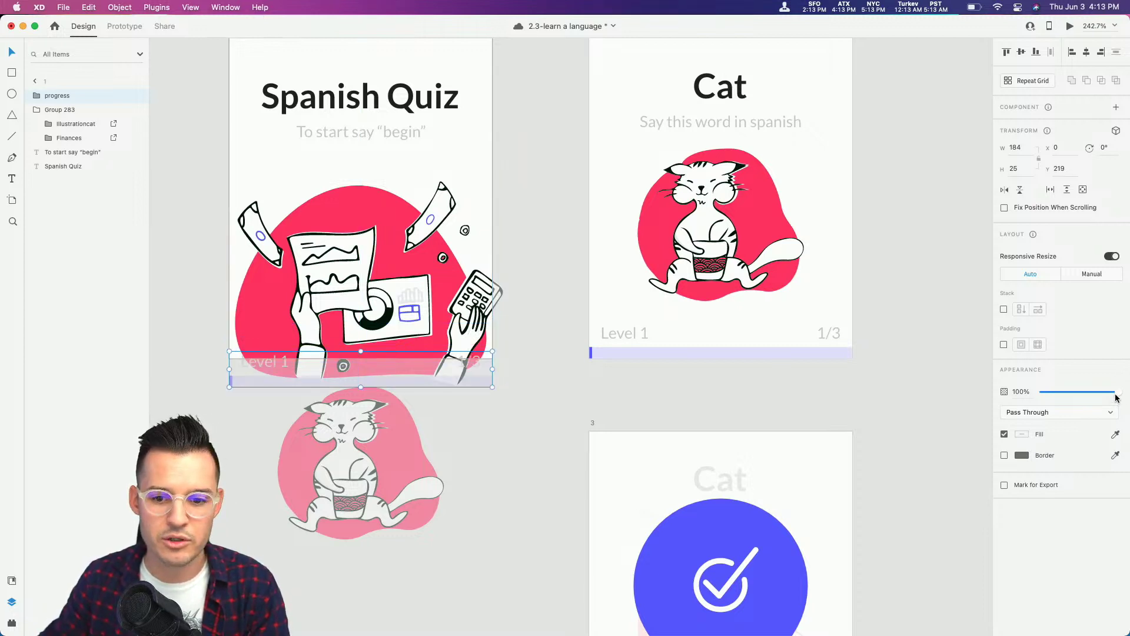
left_click(576, 355)
Step: Preview the Quiz flow from the Spanish Quiz artboard to test the begin voice command, and close the preview
scroll(588, 297, "up", 2)
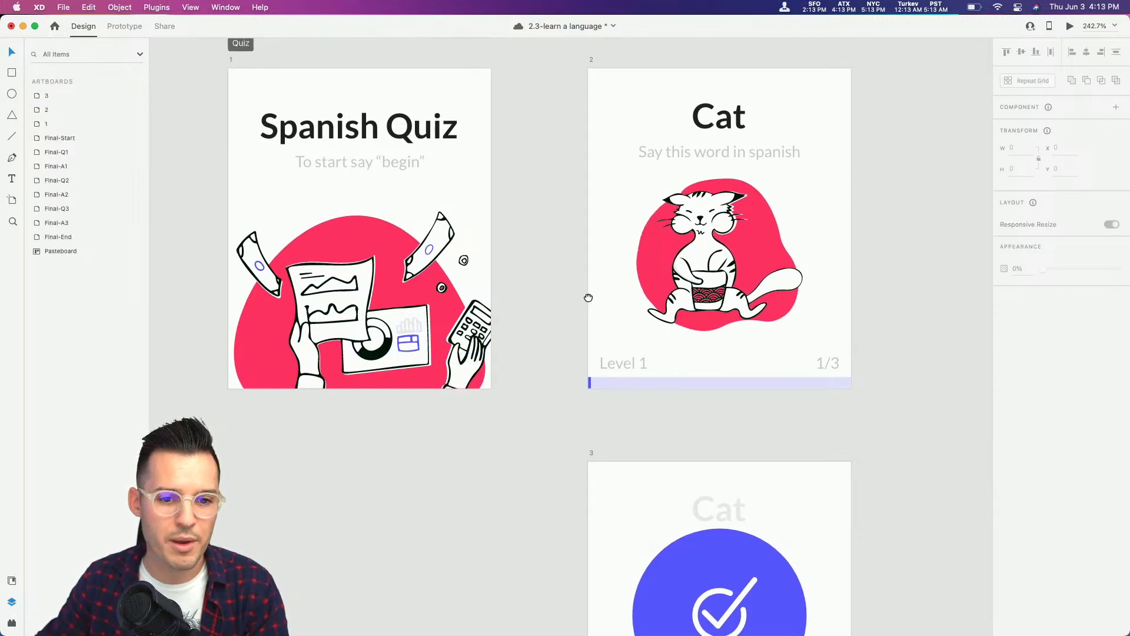
left_click_drag(588, 297, 633, 362)
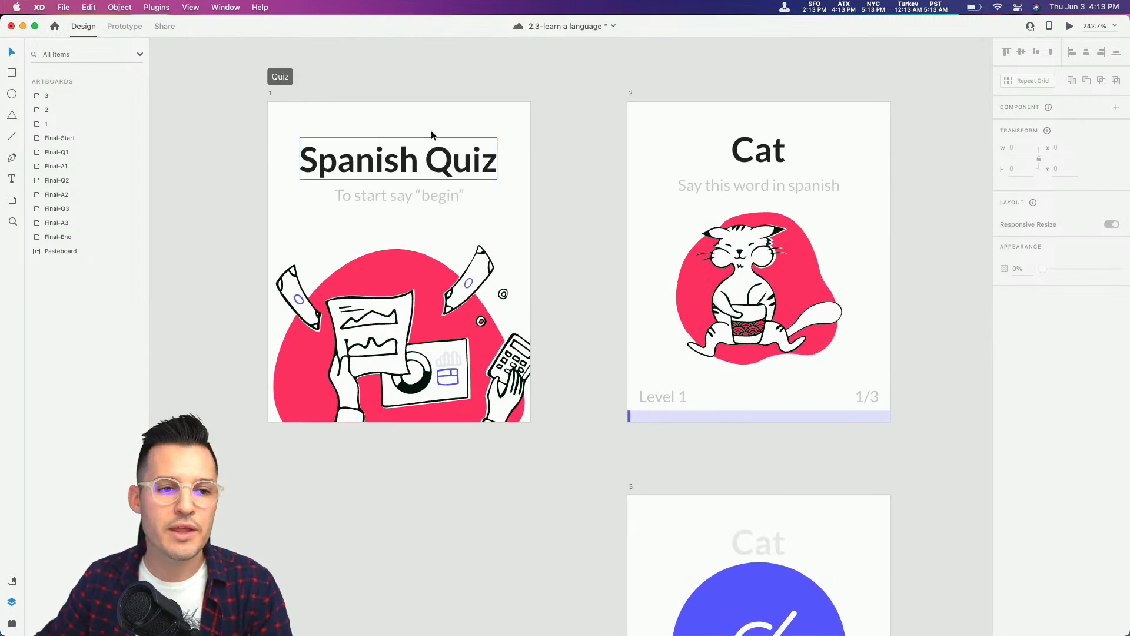
left_click(269, 96)
left_click(124, 26)
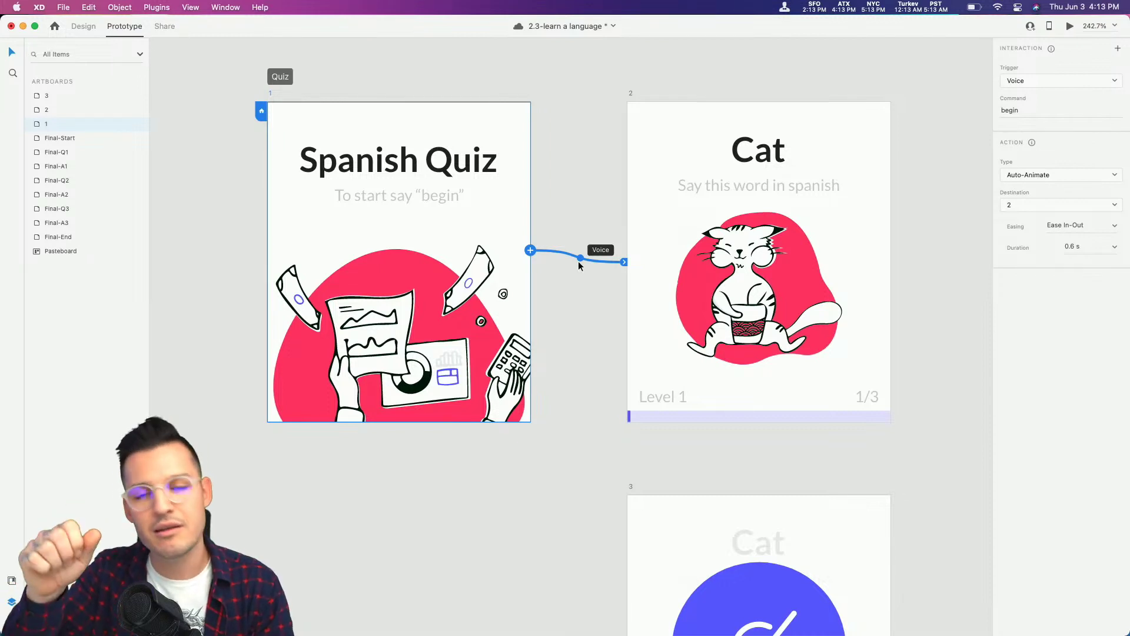
left_click(1070, 25)
left_click_drag(439, 197, 619, 127)
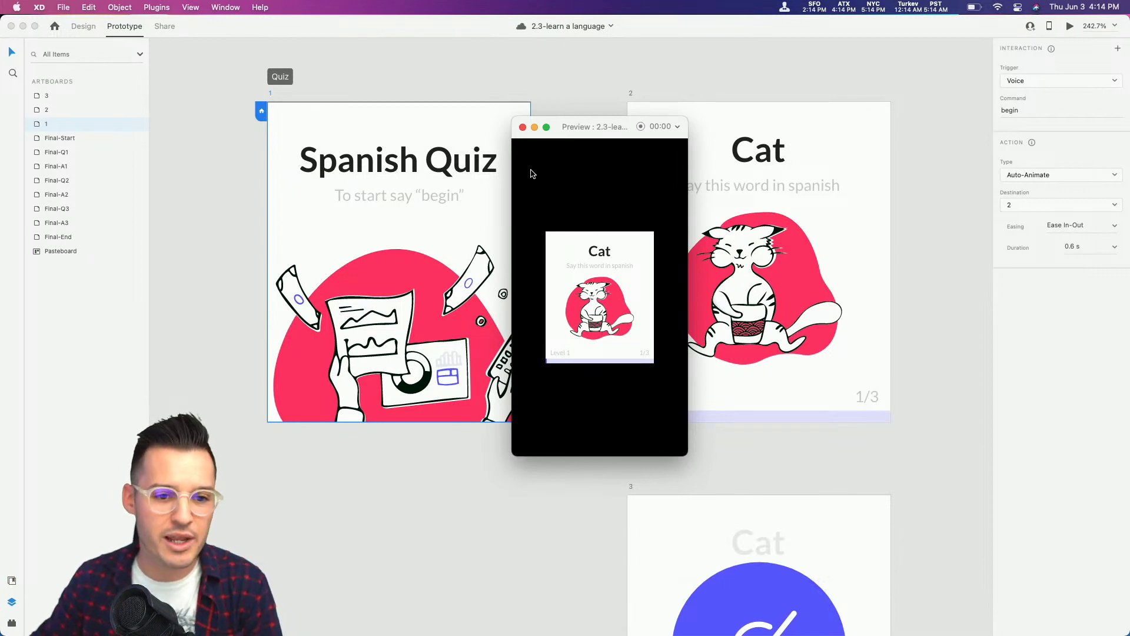
left_click(522, 128)
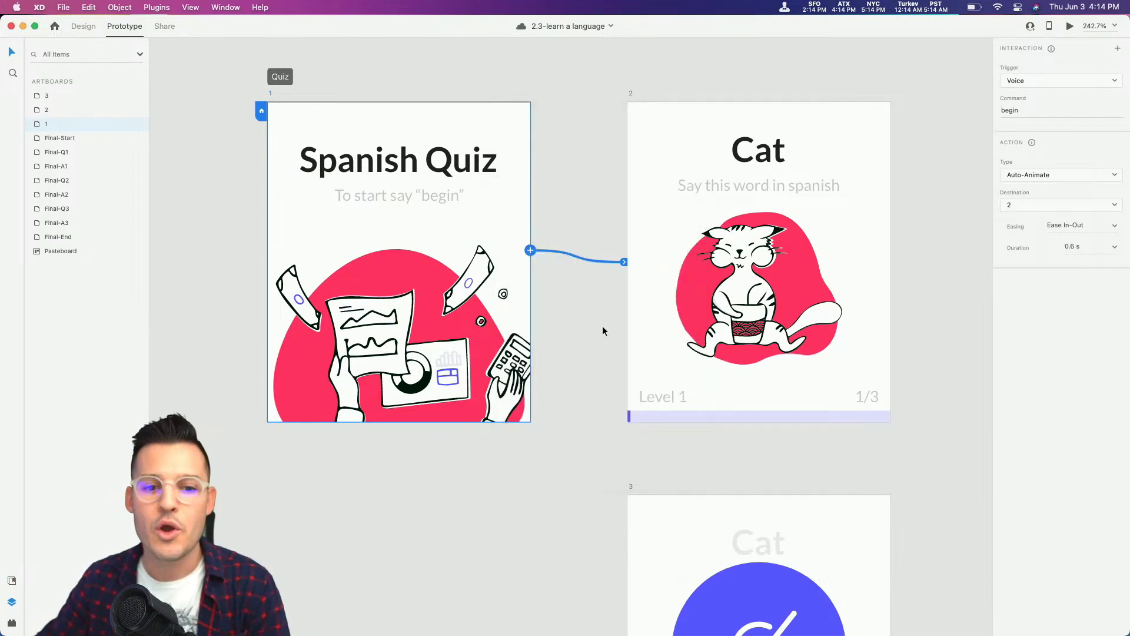
Step: Link the Cat question artboard 2 to success artboard 3 with auto-animate and the voice command gato
left_click(630, 94)
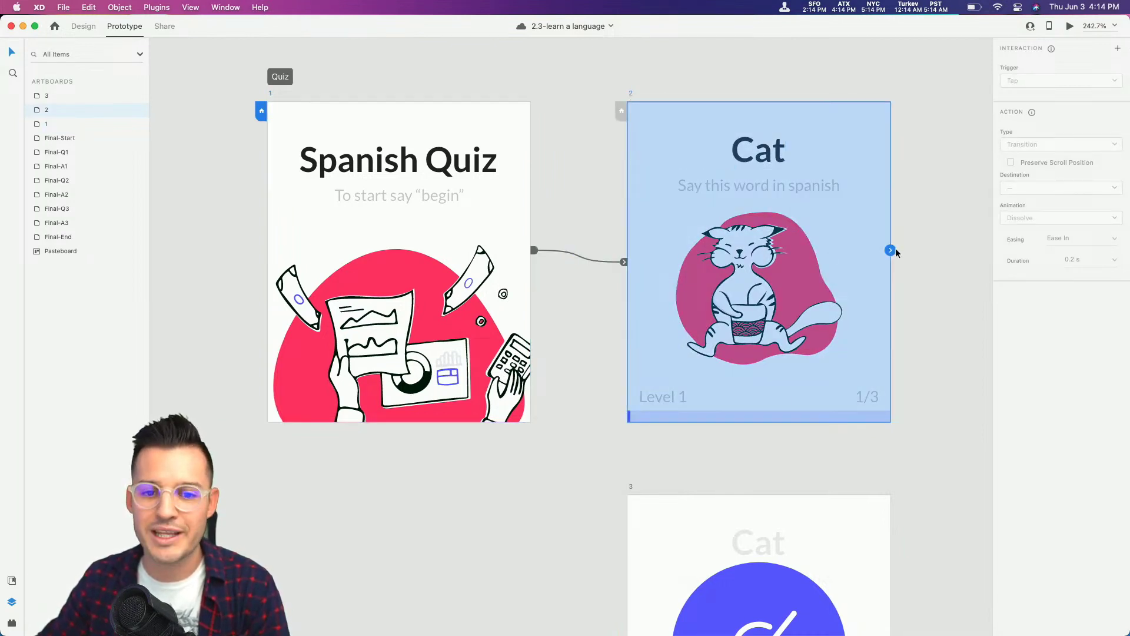
left_click_drag(930, 313, 848, 249)
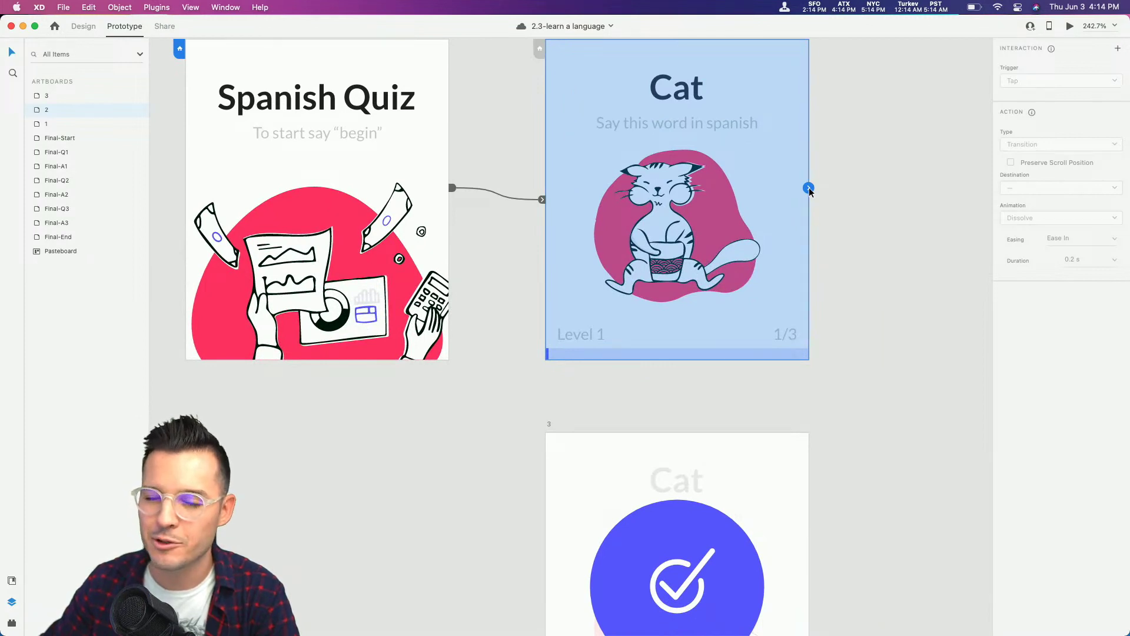
left_click_drag(808, 189, 747, 474)
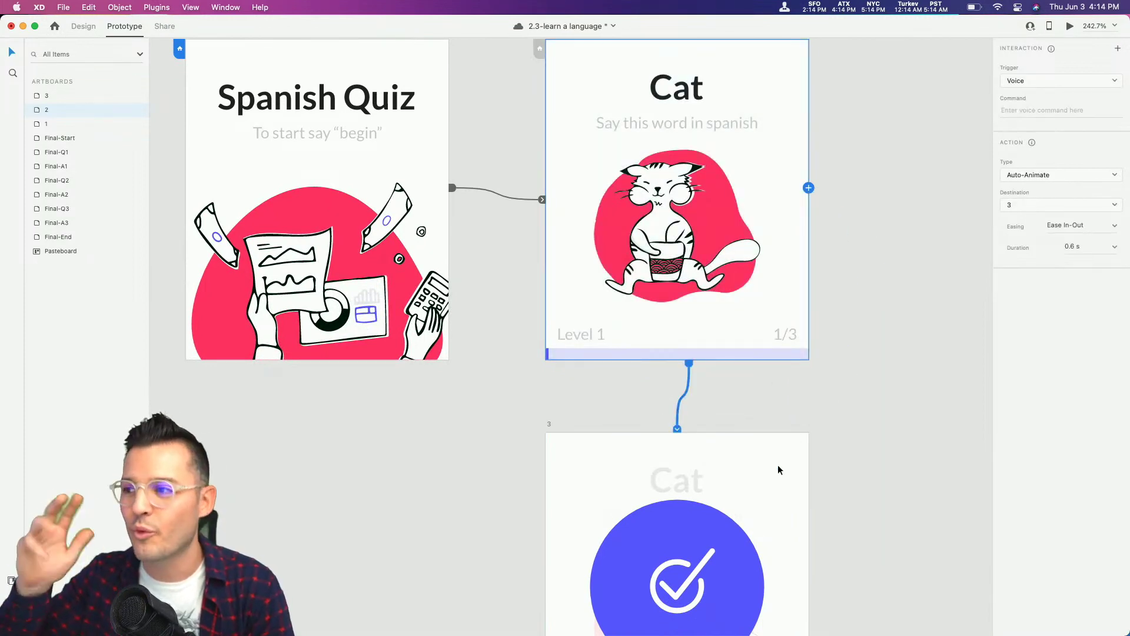
scroll(848, 512, "down", 5)
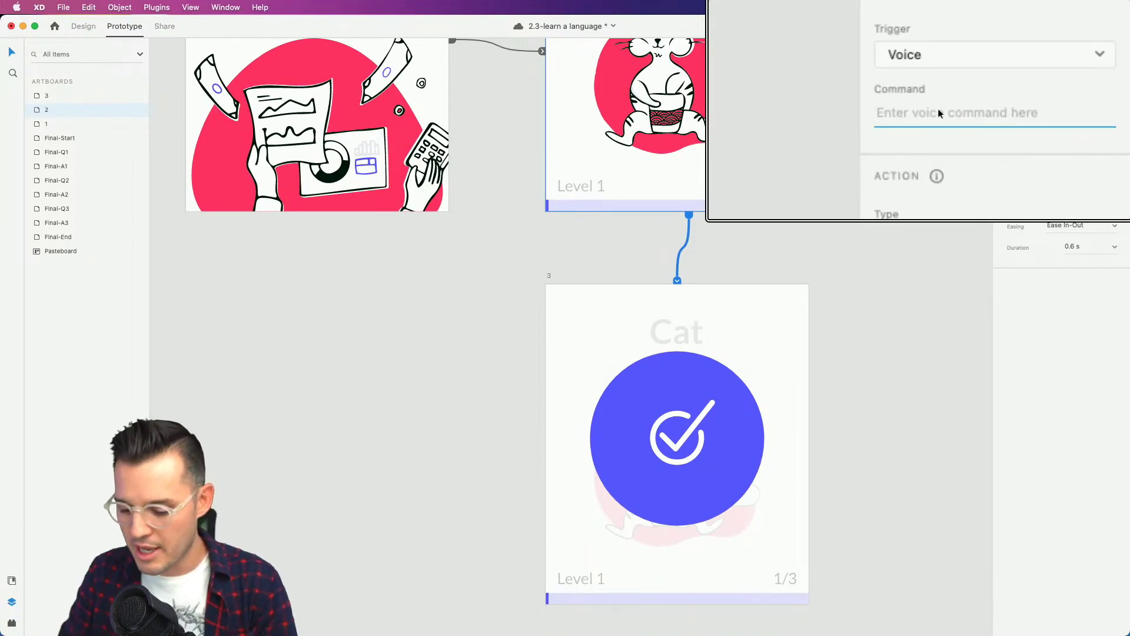
type("ga")
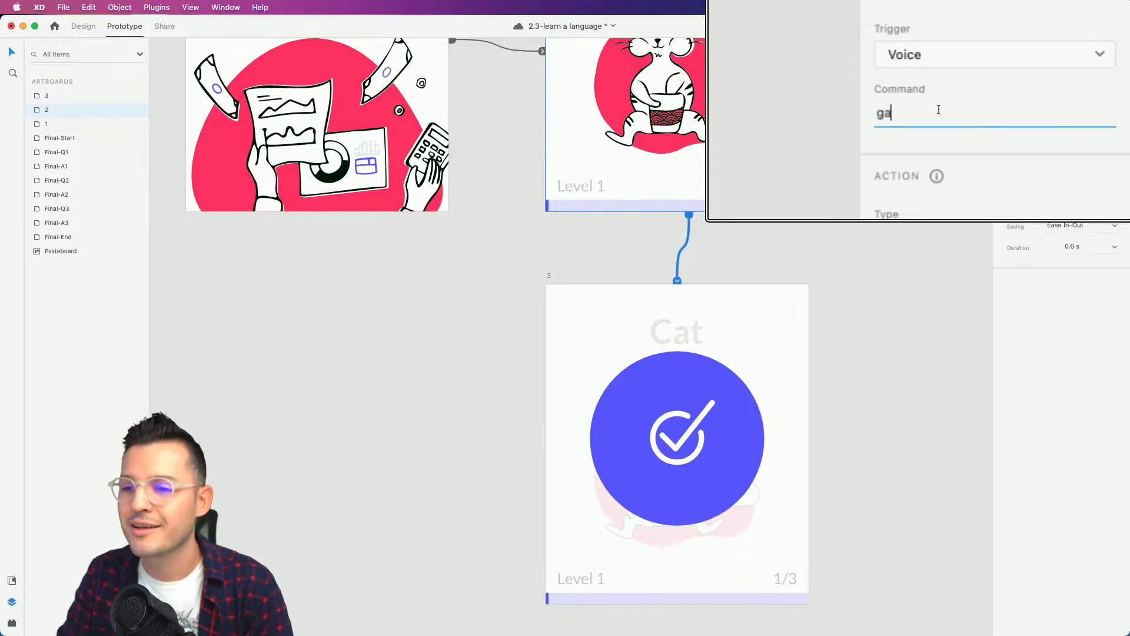
type("to")
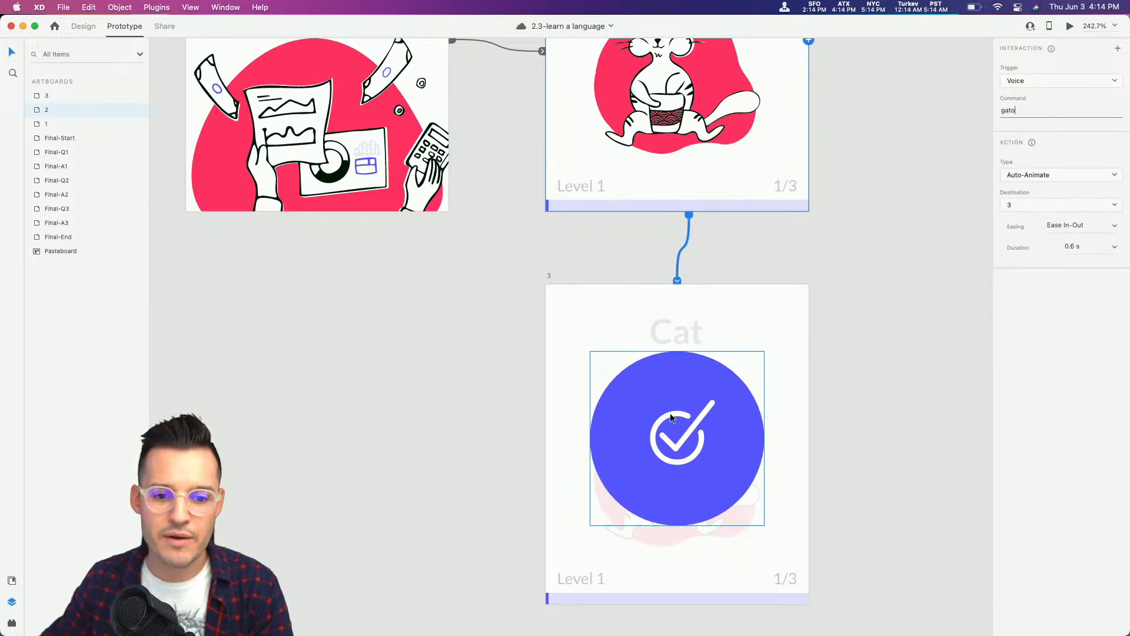
Step: In design mode, copy the success checkmark component from artboard 3 onto artboard 2
scroll(743, 440, "up", 2)
left_click(667, 458)
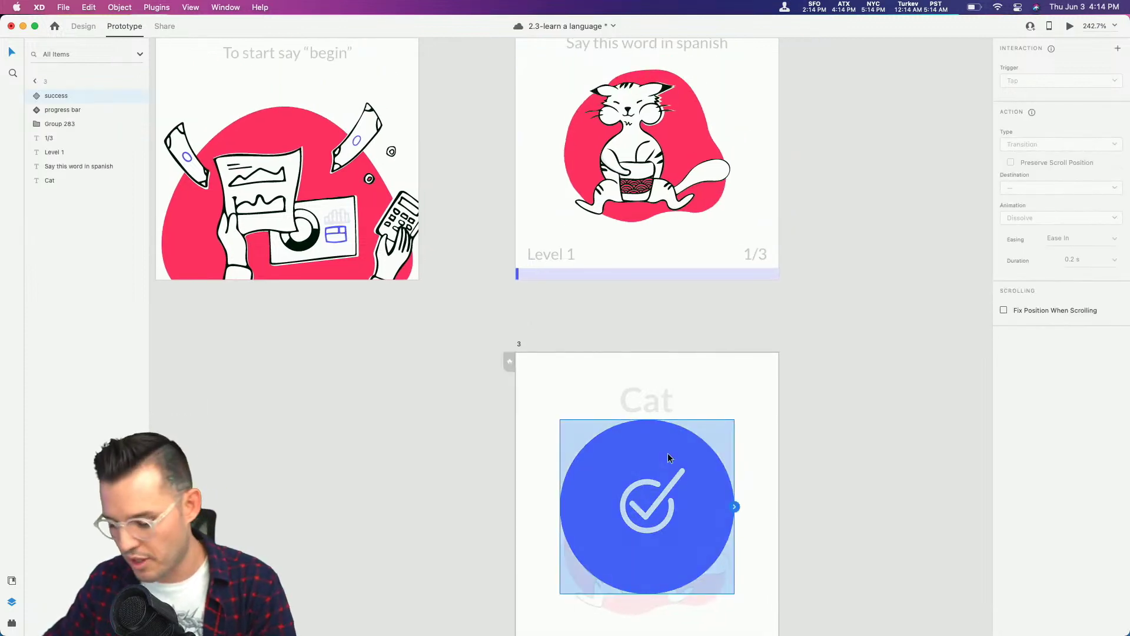
left_click(83, 26)
key("super+c")
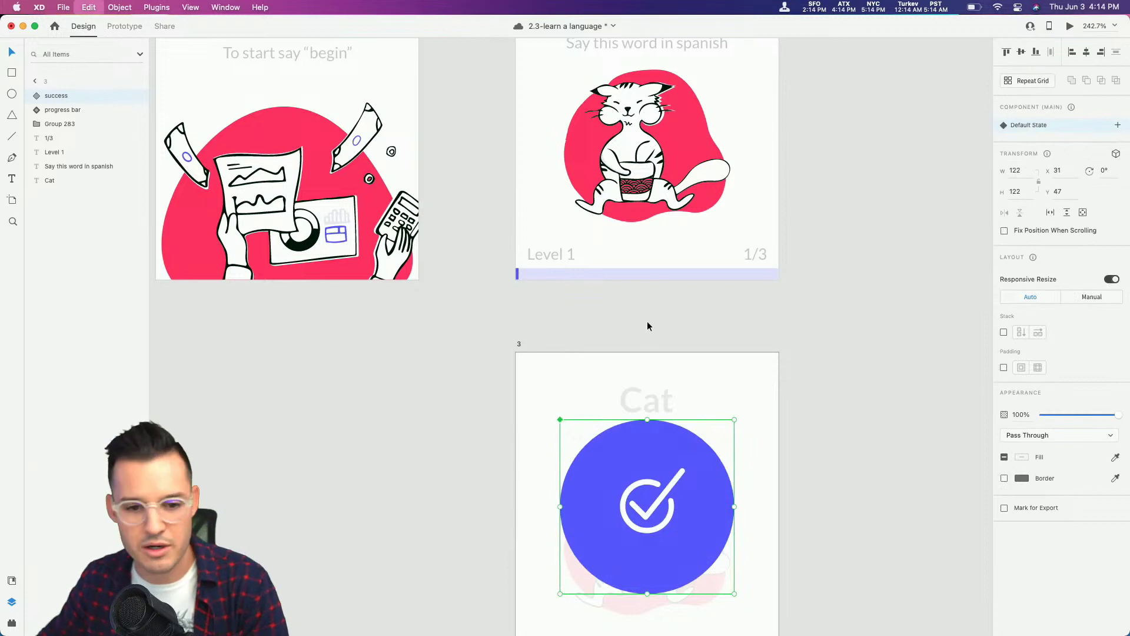
left_click(673, 248)
key("super+v")
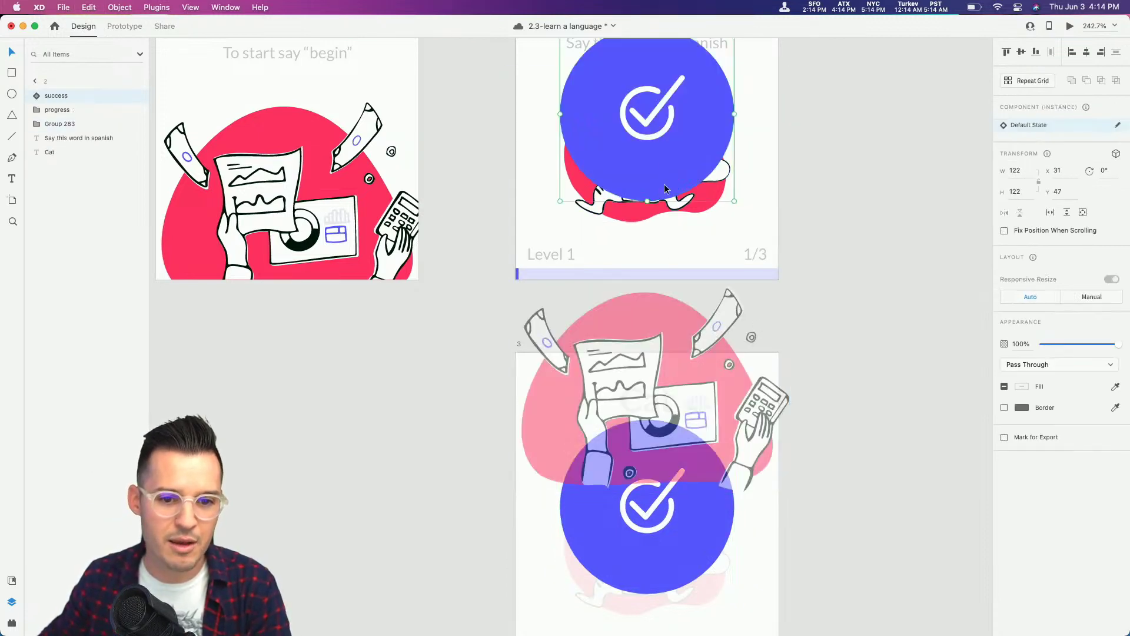
Step: Move artboard 2's success component straight down to Y 217 and make it fully transparent
left_click_drag(689, 92, 662, 289)
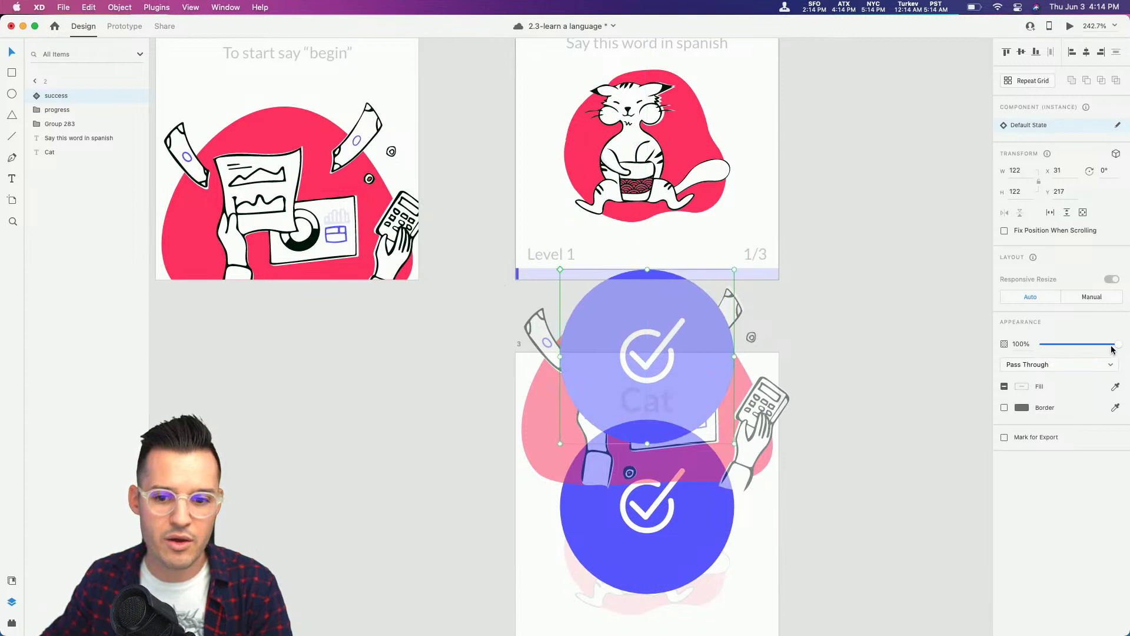
left_click_drag(1113, 350, 985, 352)
left_click(871, 250)
scroll(864, 222, "up", 2)
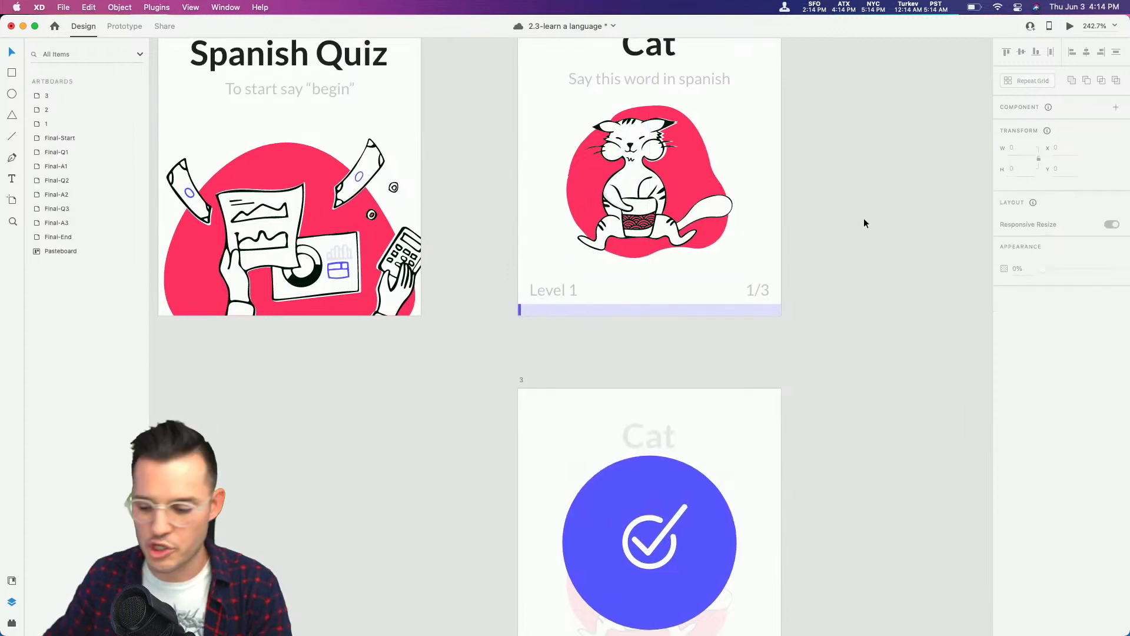
Step: In prototype mode, preview the quiz from the Spanish Quiz screen to test the voice commands, and close the preview
key("super+minus")
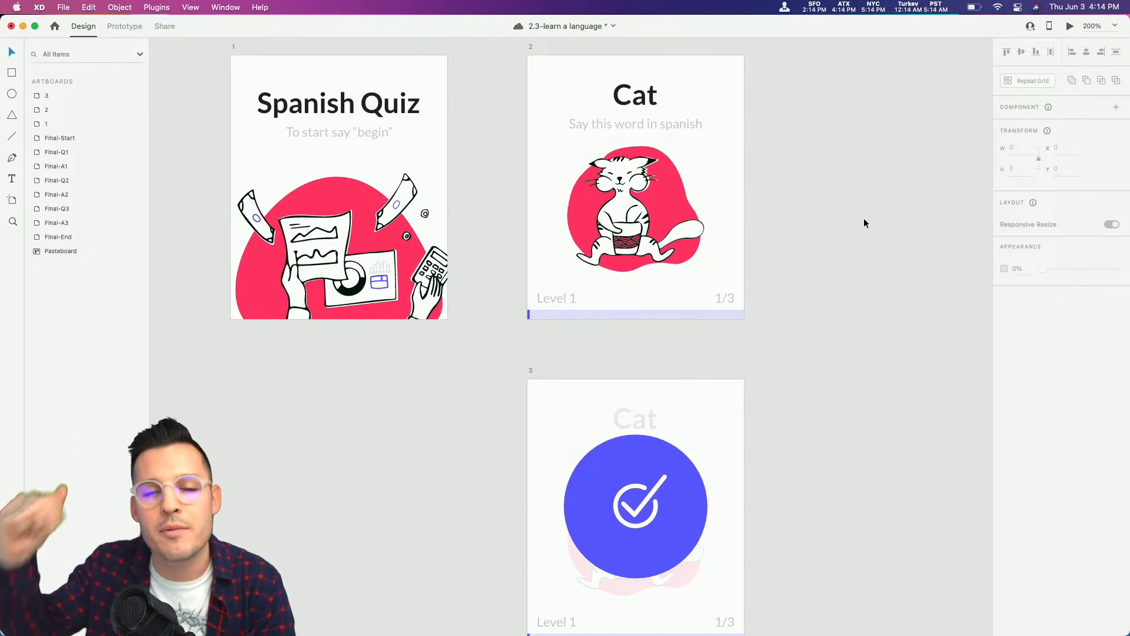
left_click_drag(817, 208, 885, 232)
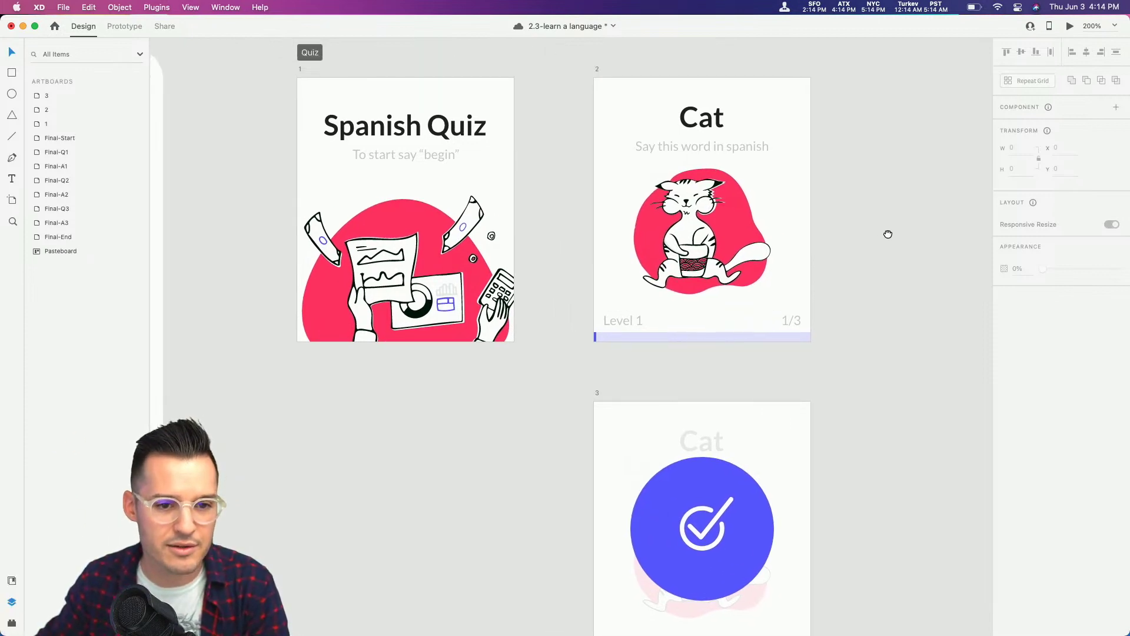
left_click(601, 69)
left_click(124, 26)
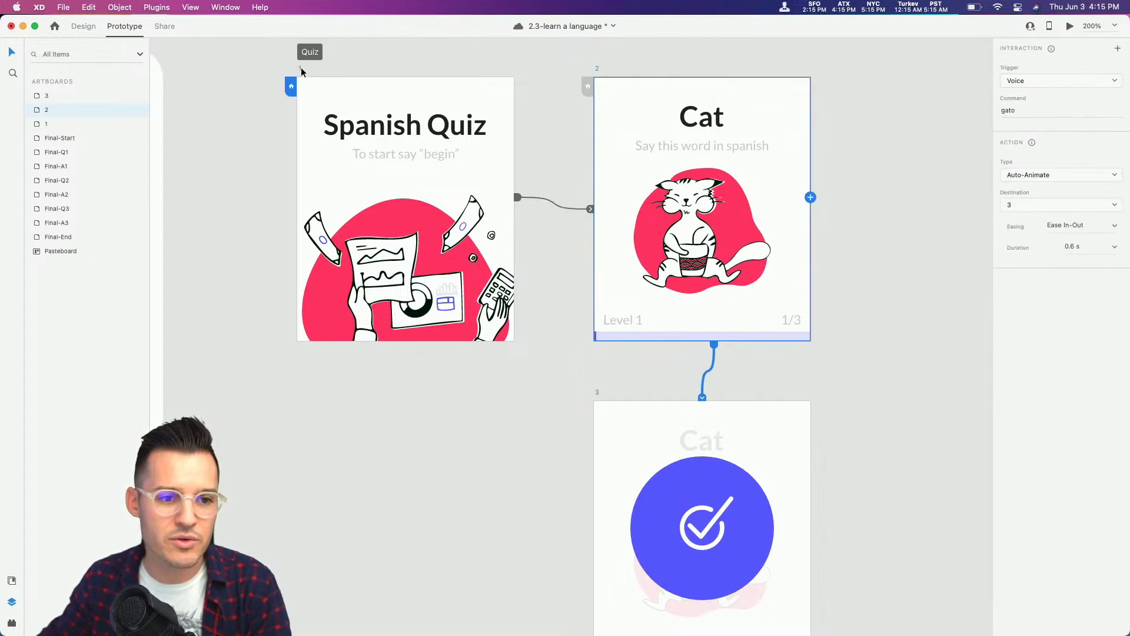
key("Escape")
left_click(1070, 27)
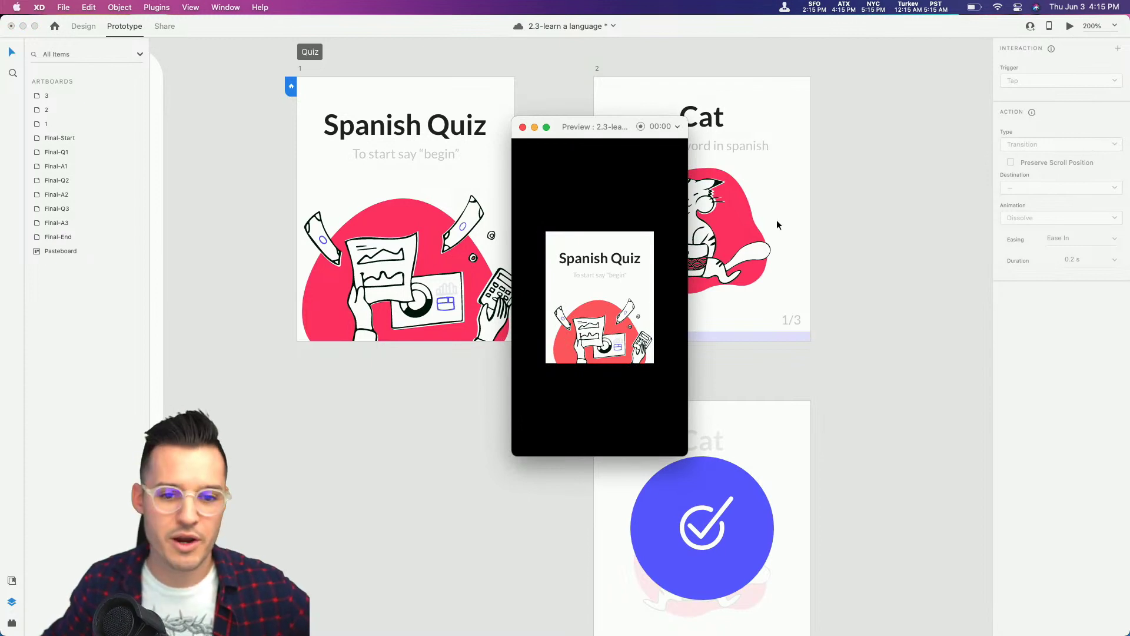
scroll(775, 220, "right", 10)
scroll(741, 232, "down", 5)
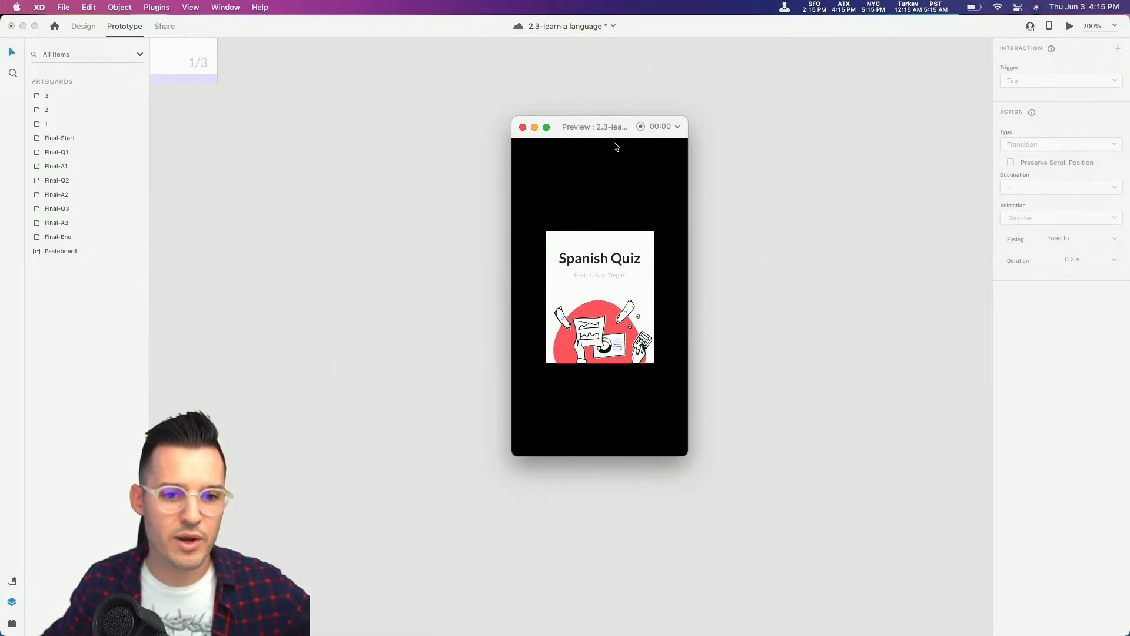
left_click_drag(604, 135, 583, 163)
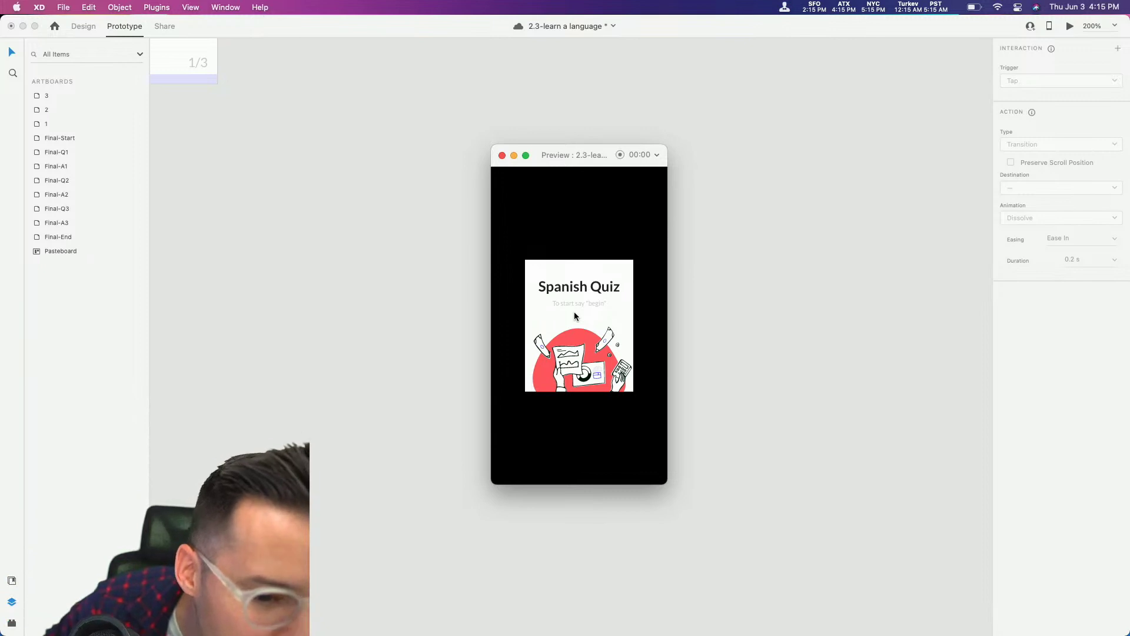
key("space")
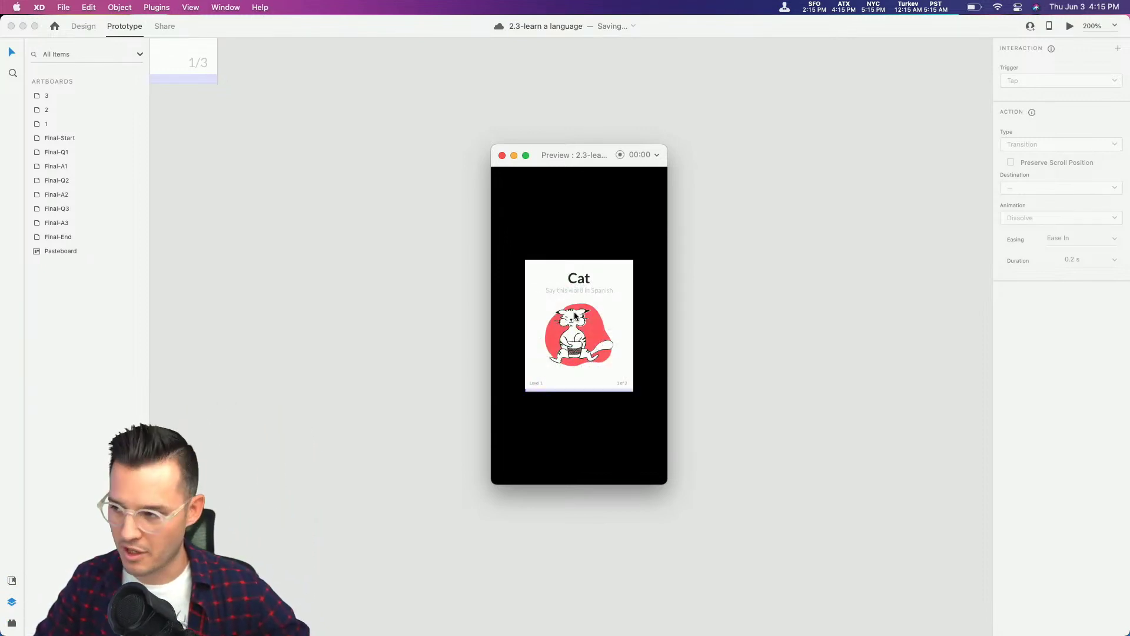
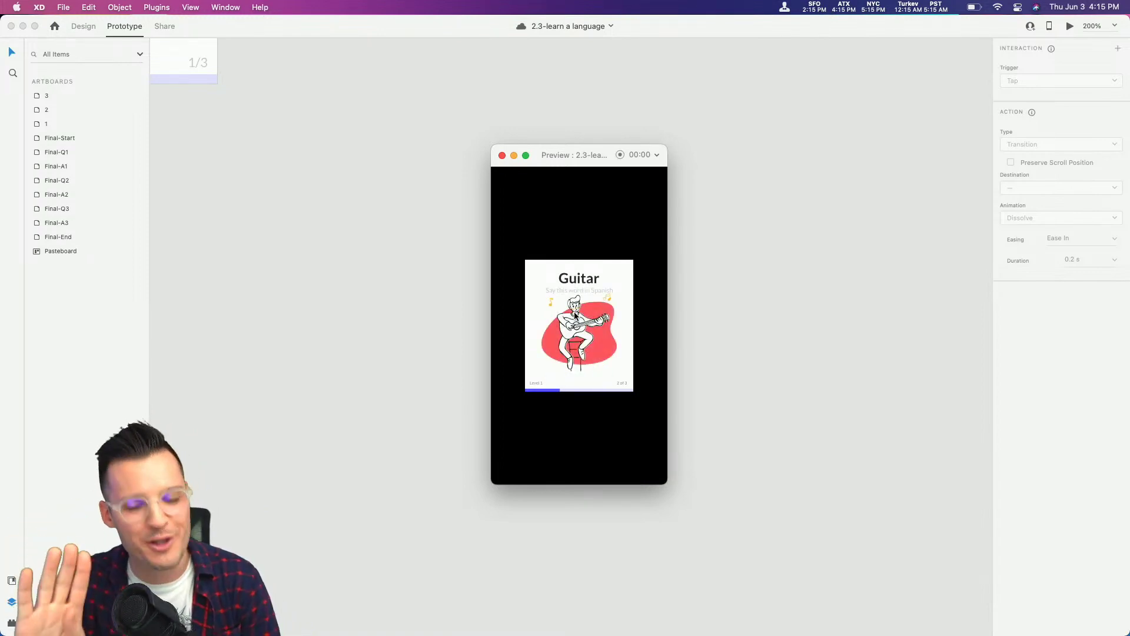
left_click(501, 155)
Step: Move the guitar player, trash can and order pickup illustrations farther right to free space beside artboards 2 and 3
scroll(497, 154, "up", 10)
scroll(497, 153, "left", 8)
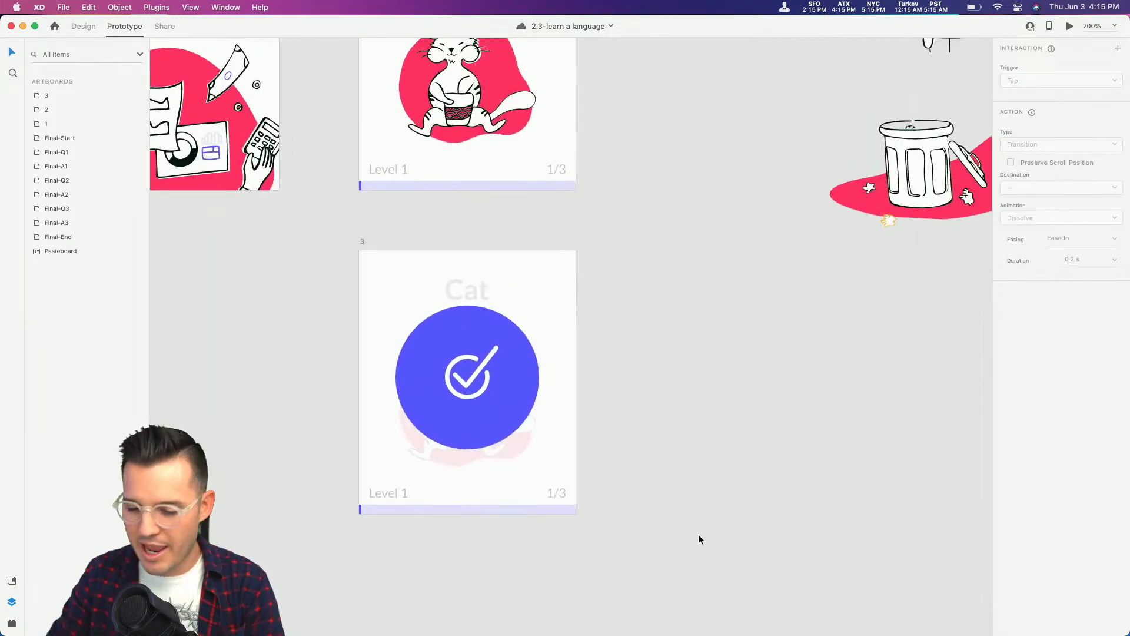
key("super+minus")
key("super+minus")
key("super+equal")
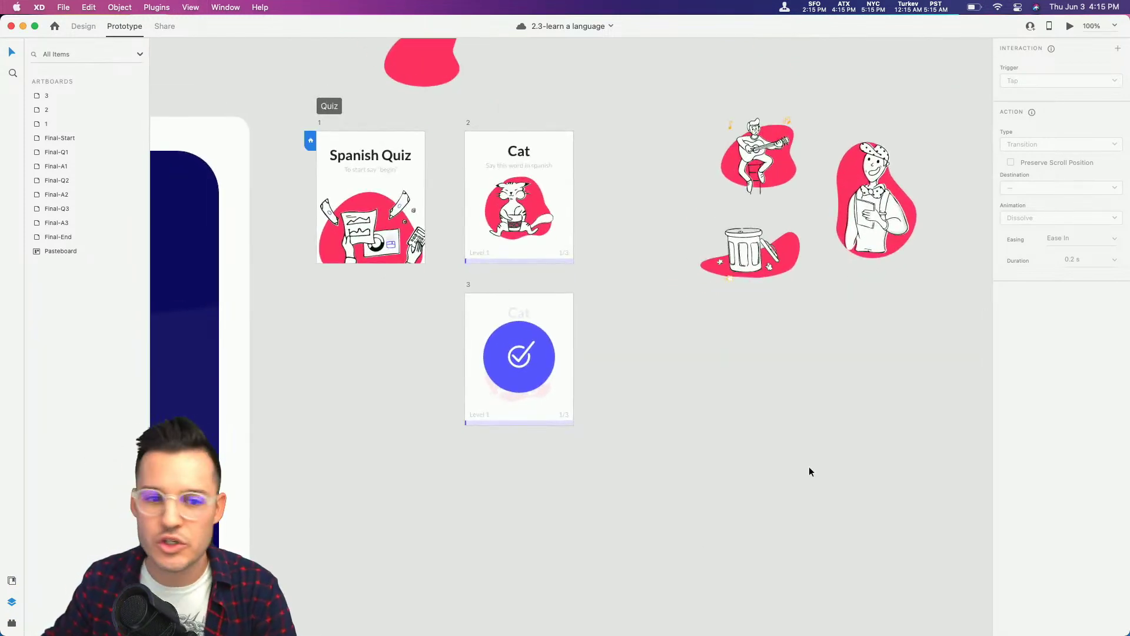
left_click_drag(804, 407, 693, 445)
left_click_drag(846, 404, 864, 194)
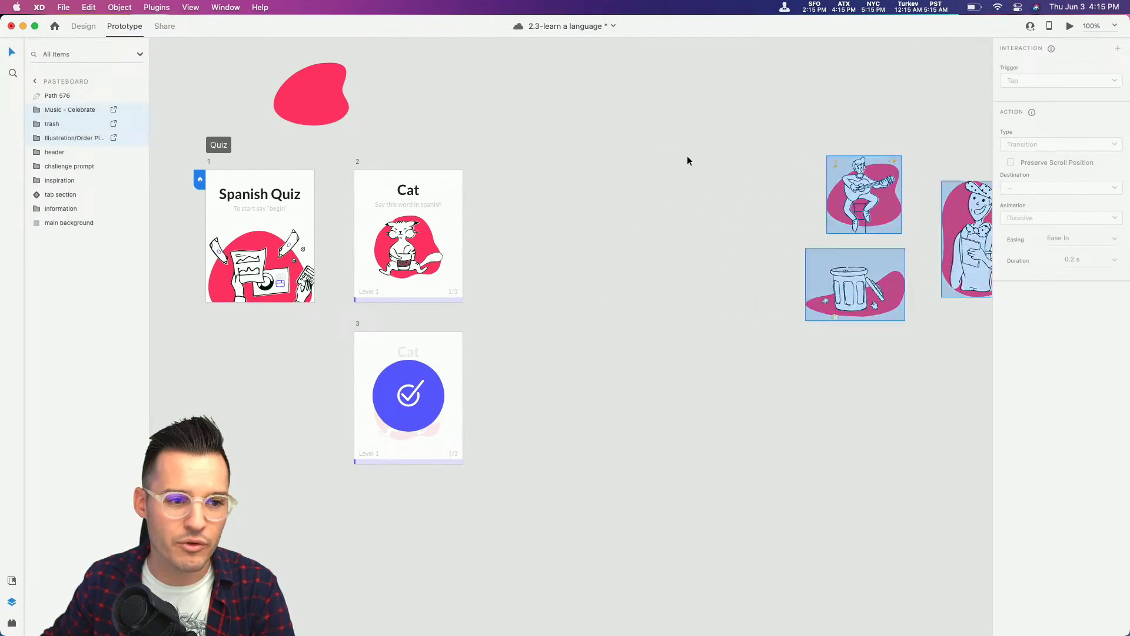
Step: In design mode, duplicate artboards 2 and 3 together directly to their right, at X 1265
left_click(74, 27)
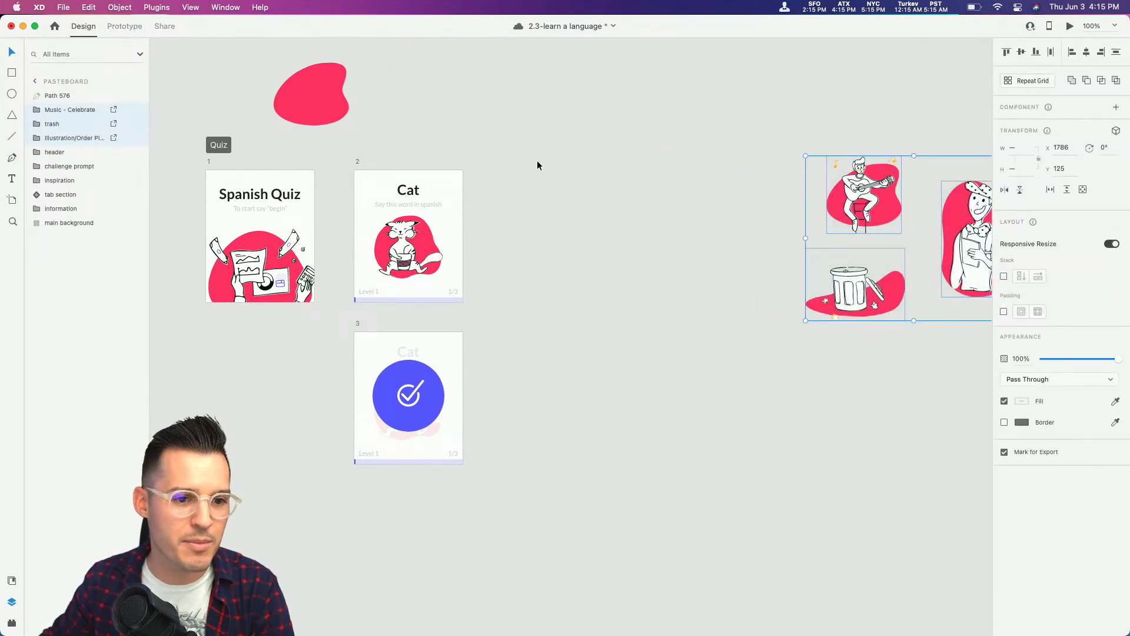
left_click(356, 159)
left_click(358, 328, "shift")
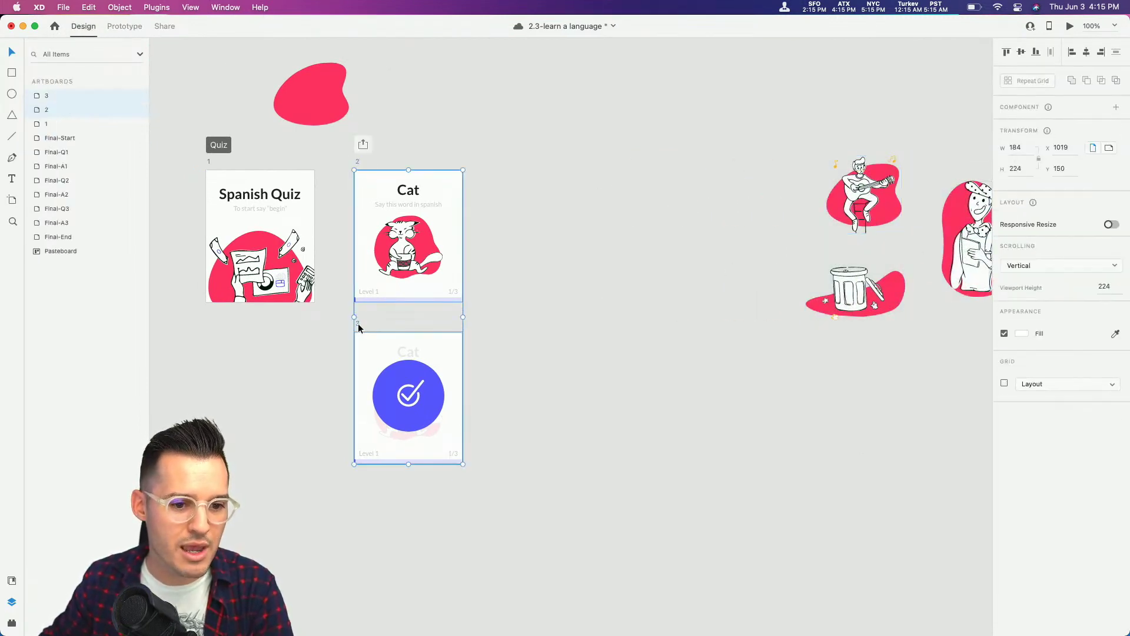
left_click_drag(358, 328, 503, 328)
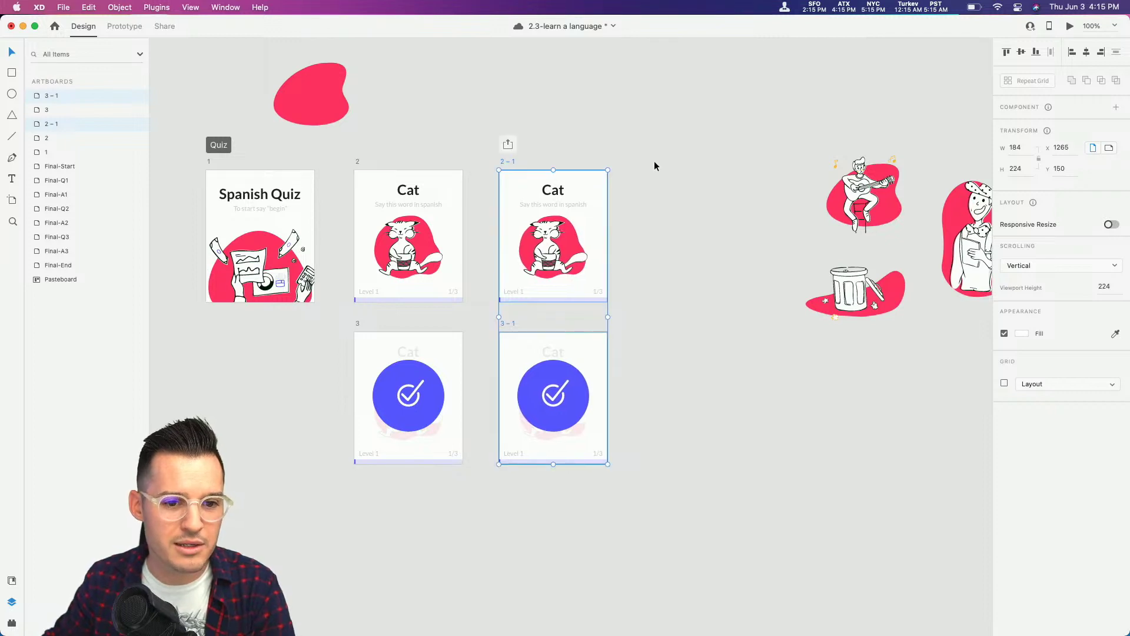
Step: Replace the cat illustration on the duplicated question artboard with the guitar player, placed at X 35, Y 68.85
left_click(552, 262)
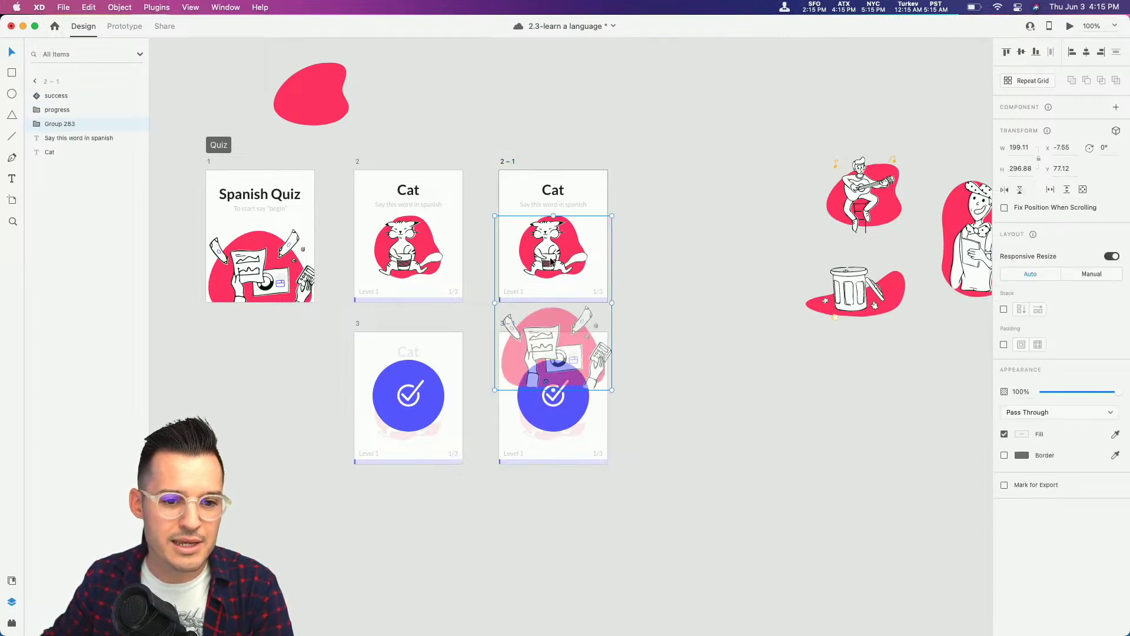
key("Delete")
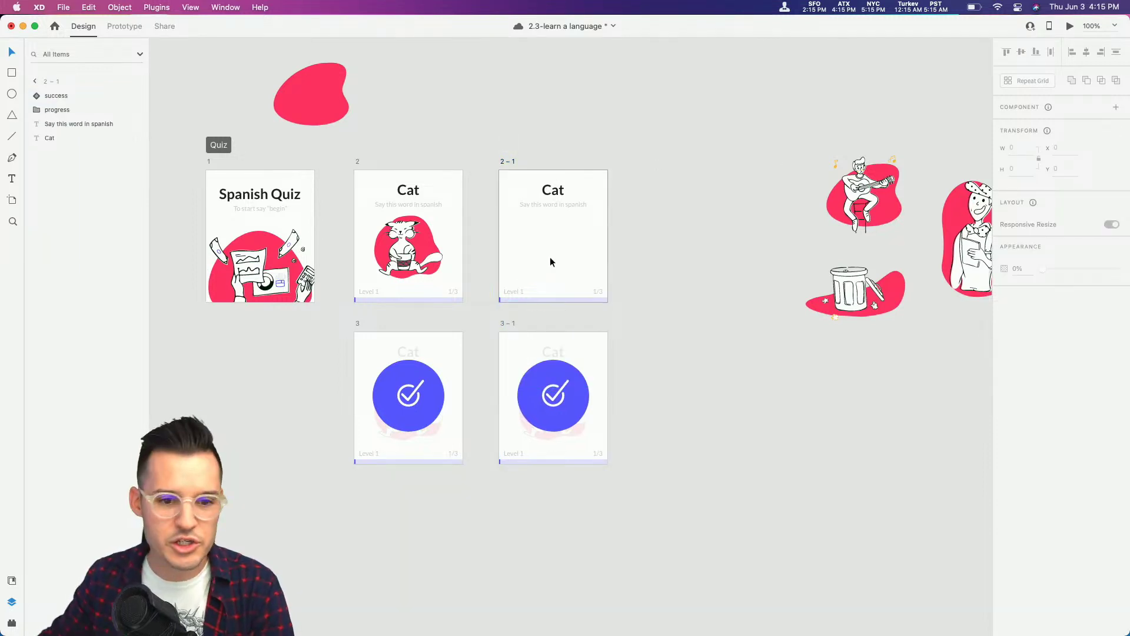
left_click(851, 205)
left_click_drag(852, 205, 542, 254)
left_click_drag(590, 207, 585, 216)
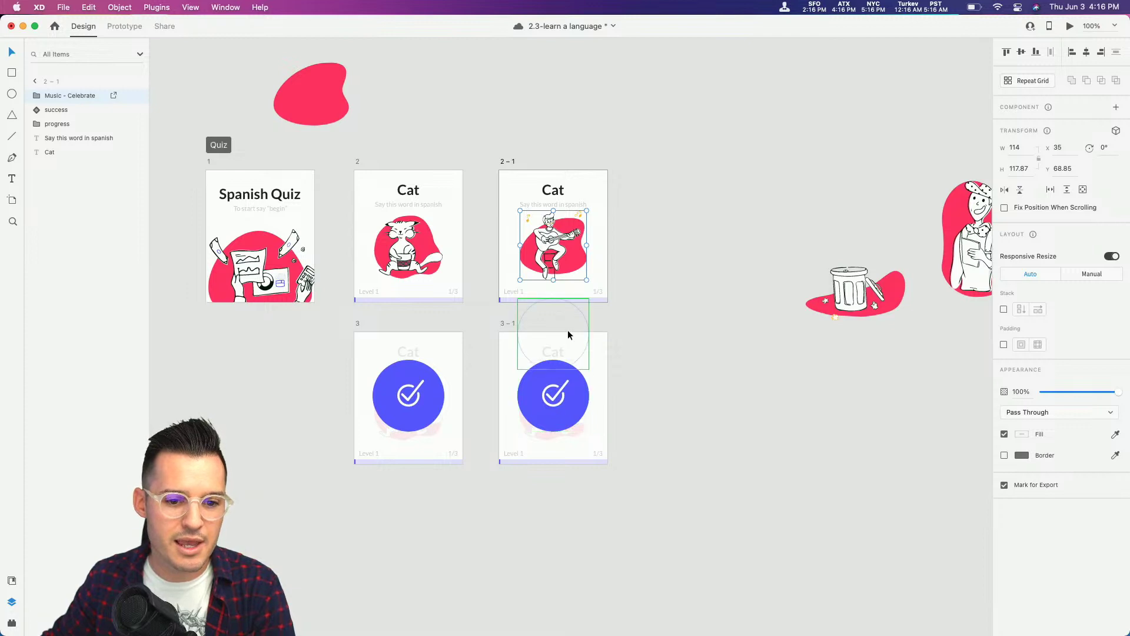
Step: Change the title text on the duplicated question artboard to Guitar
key("z")
left_click(599, 183)
scroll(651, 232, "left", 3)
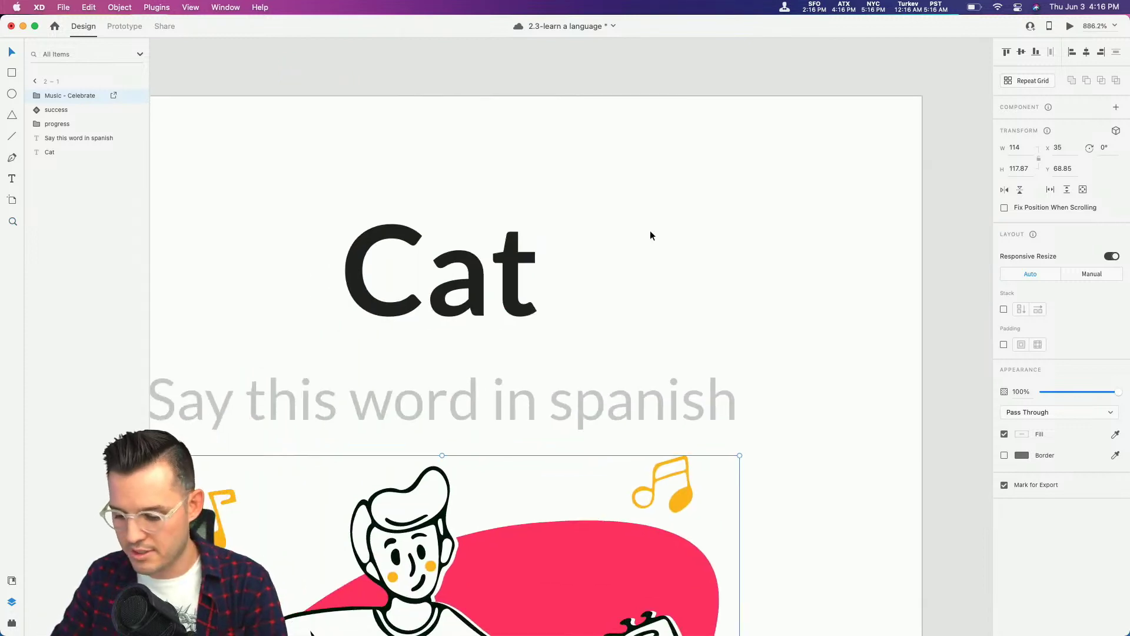
left_click(650, 231, "alt")
key("super+minus")
scroll(677, 215, "down", 3)
scroll(676, 215, "left", 3)
left_click(628, 215)
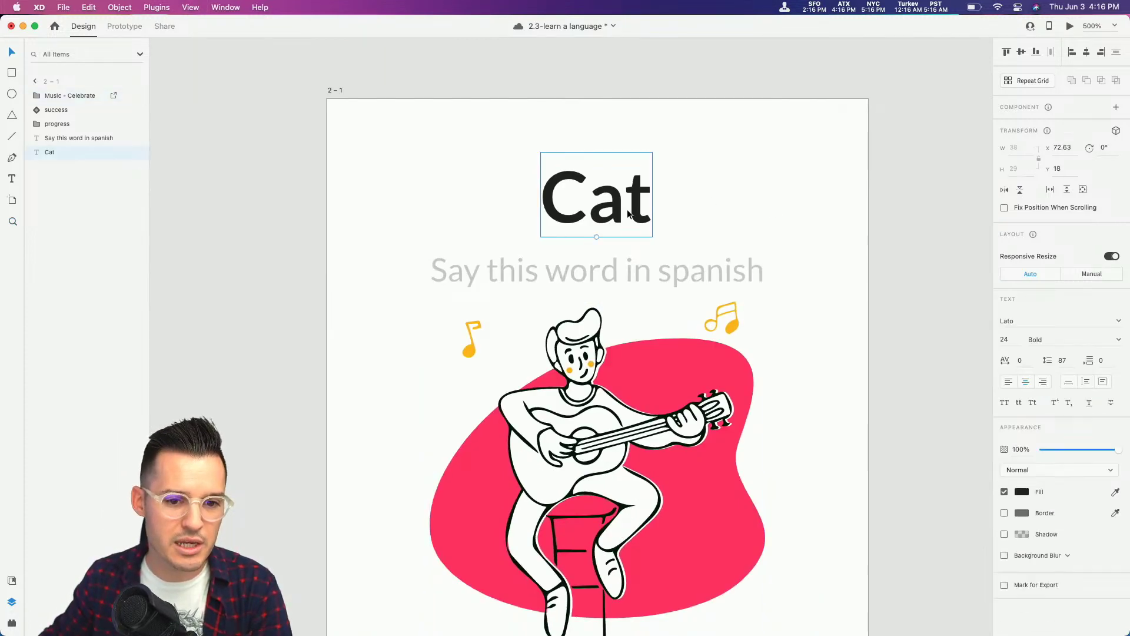
double_click(628, 215)
type("Guitar")
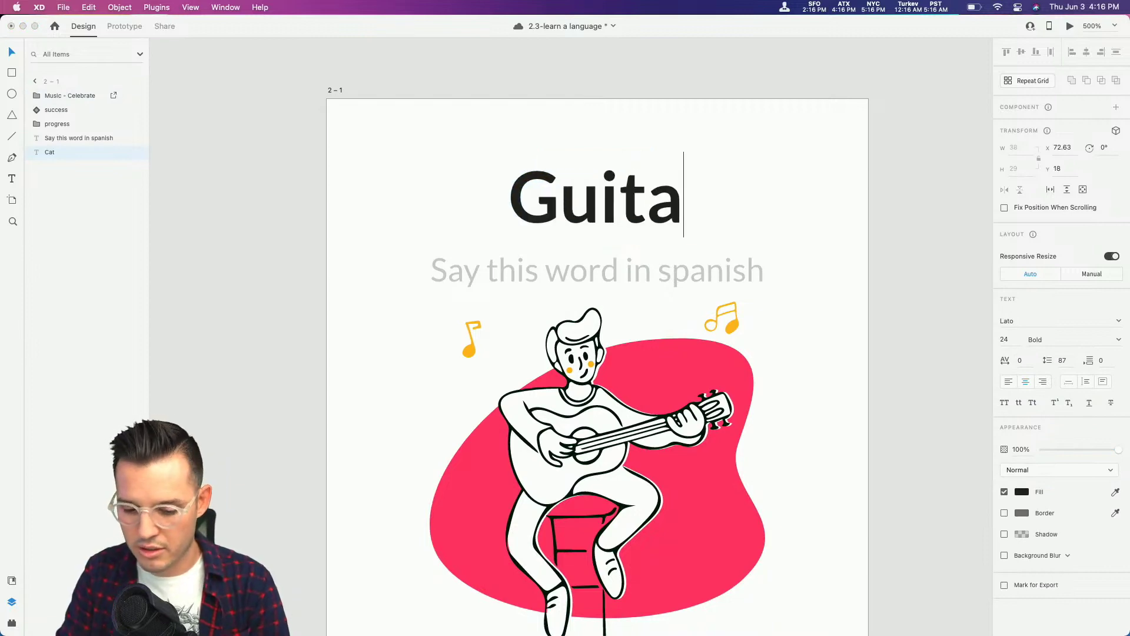
key("Escape")
Step: Switch the progress bar on the Guitar artboard to component state 2
key("super+minus")
key("super+minus")
key("super+minus")
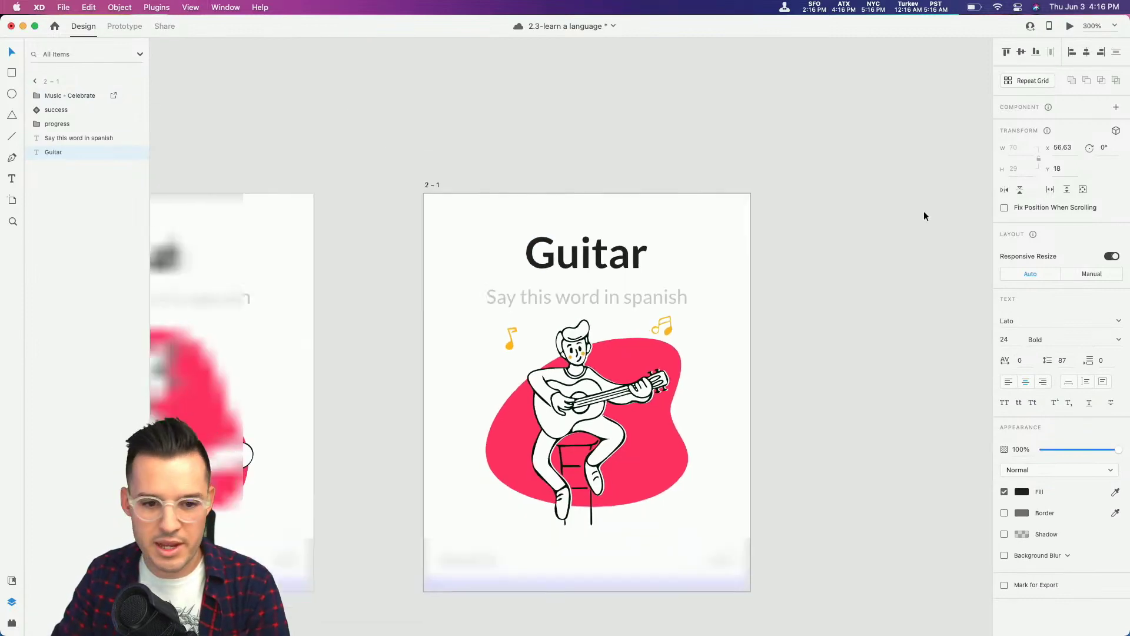
scroll(826, 366, "down", 5)
scroll(848, 290, "left", 1)
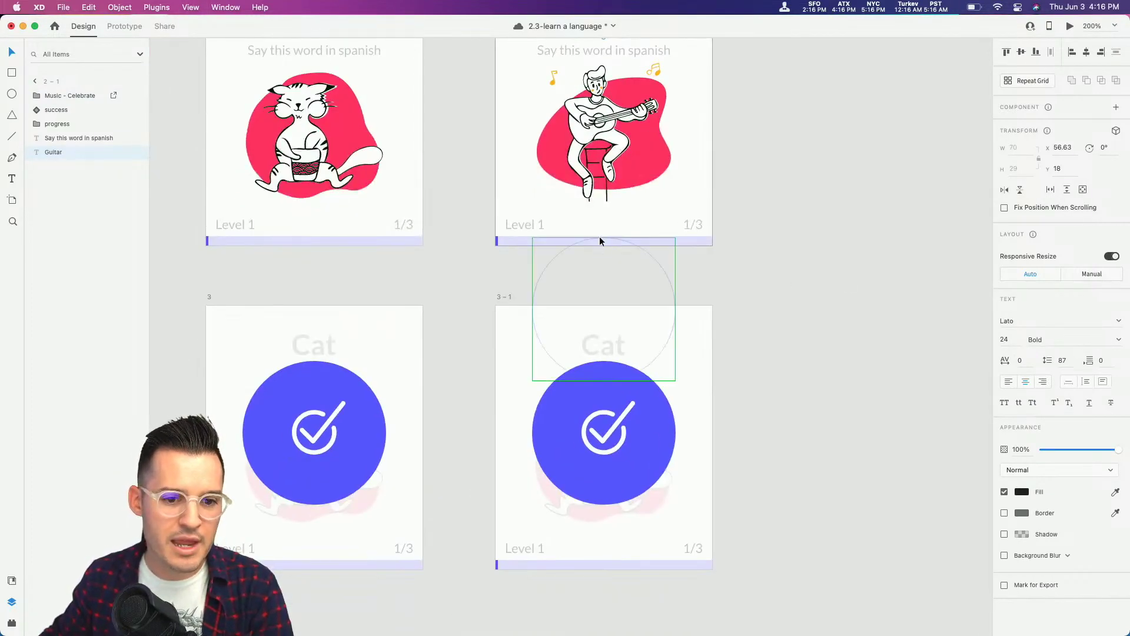
double_click(528, 239)
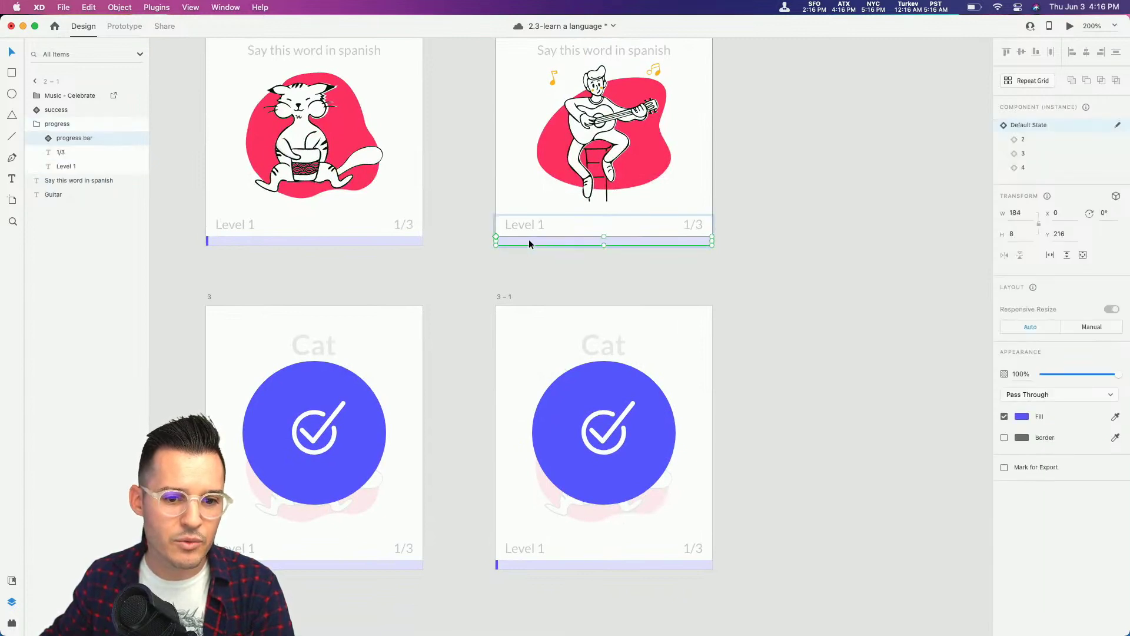
left_click(1034, 140)
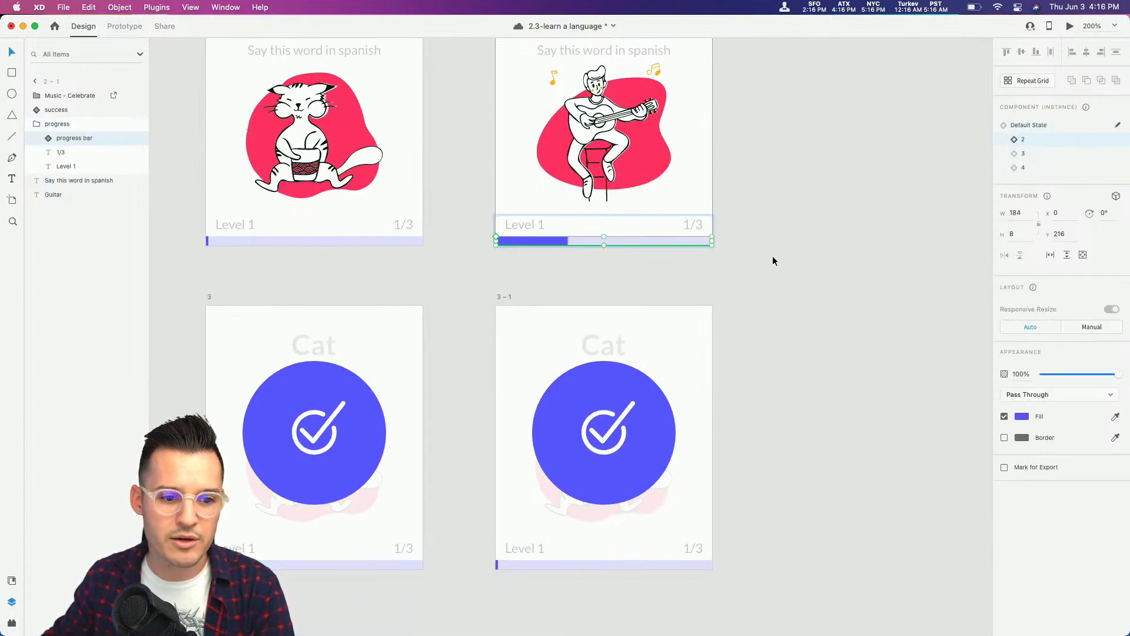
Step: Switch the progress bar on the Cat success artboard to component state 2
left_click(274, 565)
left_click(1023, 139)
left_click(823, 255)
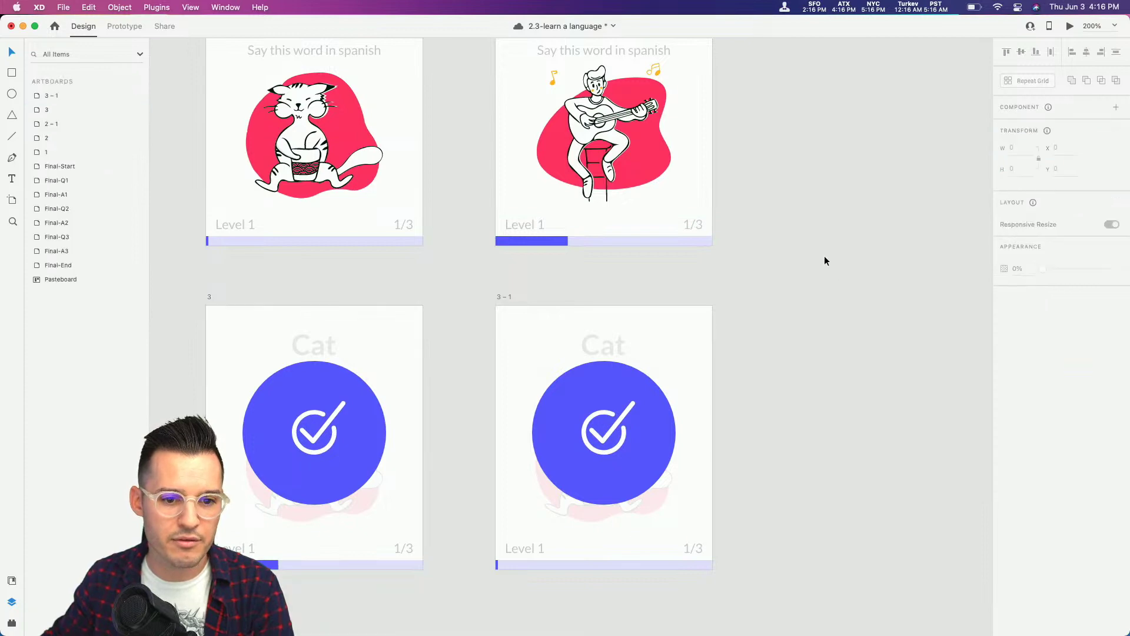
left_click_drag(824, 255, 901, 373)
scroll(588, 412, "down", 3)
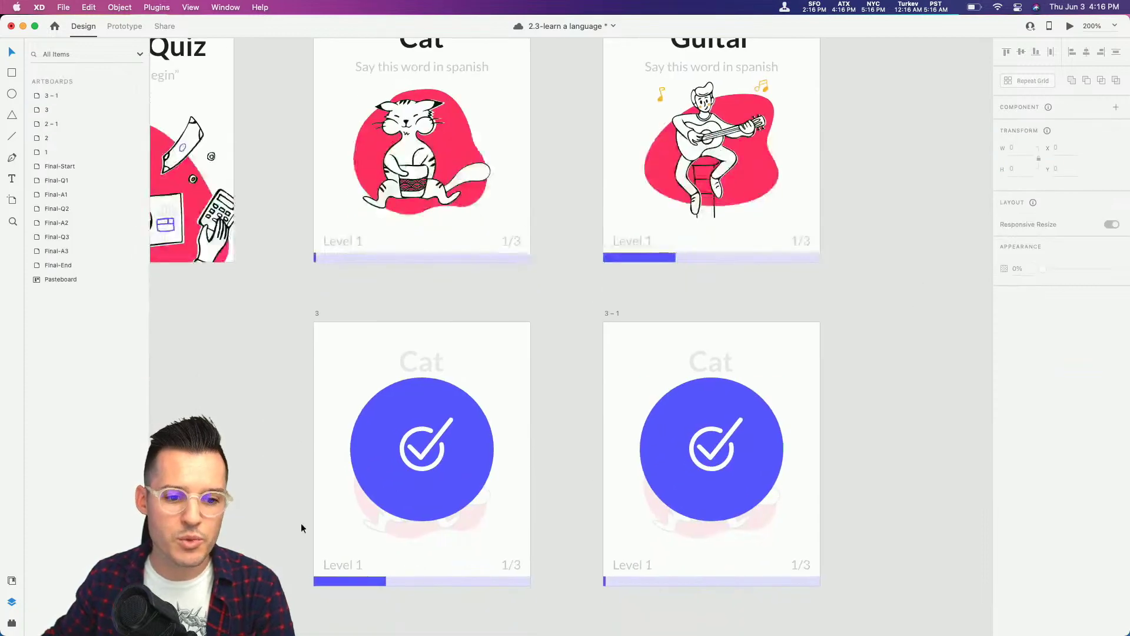
left_click(346, 579)
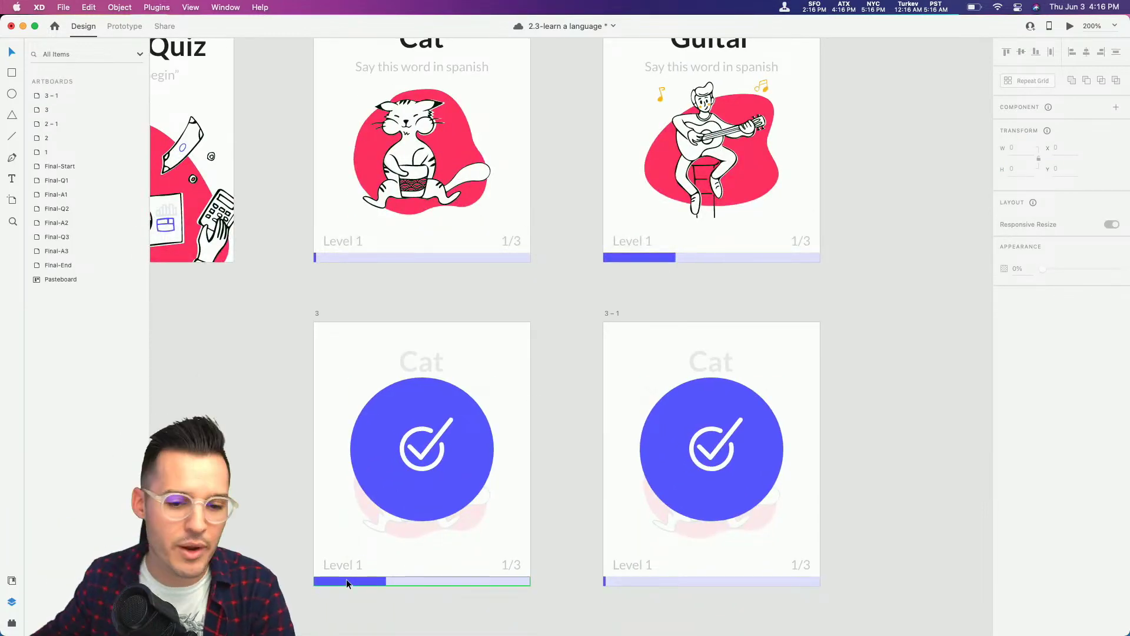
scroll(824, 441, "right", 2)
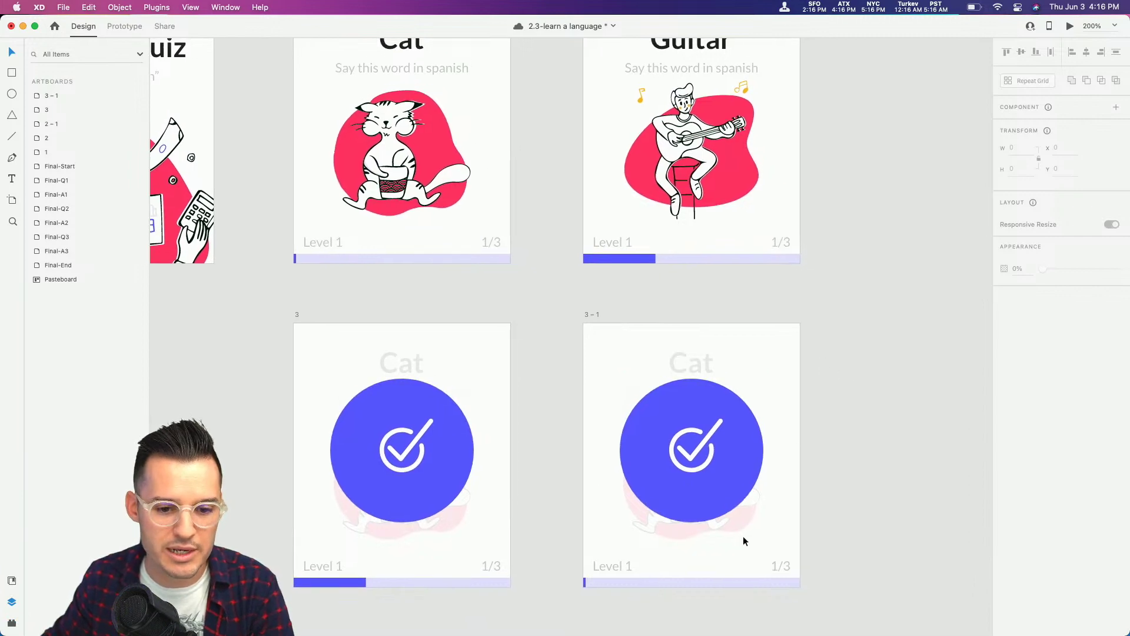
Step: Switch the progress bar on the duplicated success artboard 3 – 1 to component state 3
left_click(694, 585)
left_click(1025, 153)
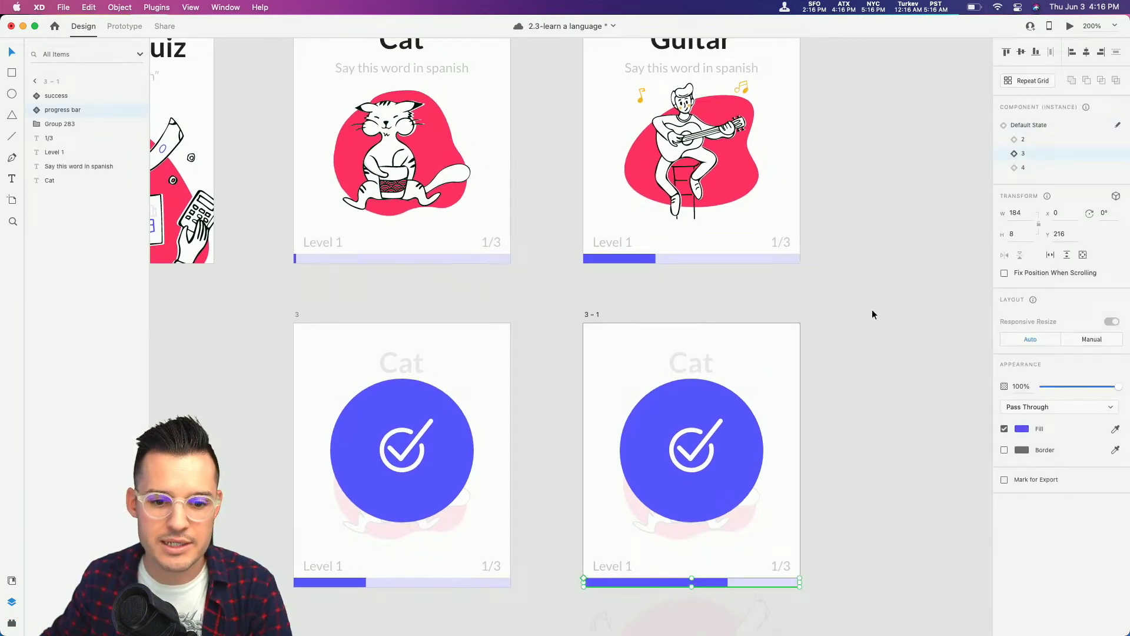
left_click(863, 287)
Step: Copy the guitar player illustration and the Guitar title from the Guitar question artboard
scroll(865, 272, "up", 2)
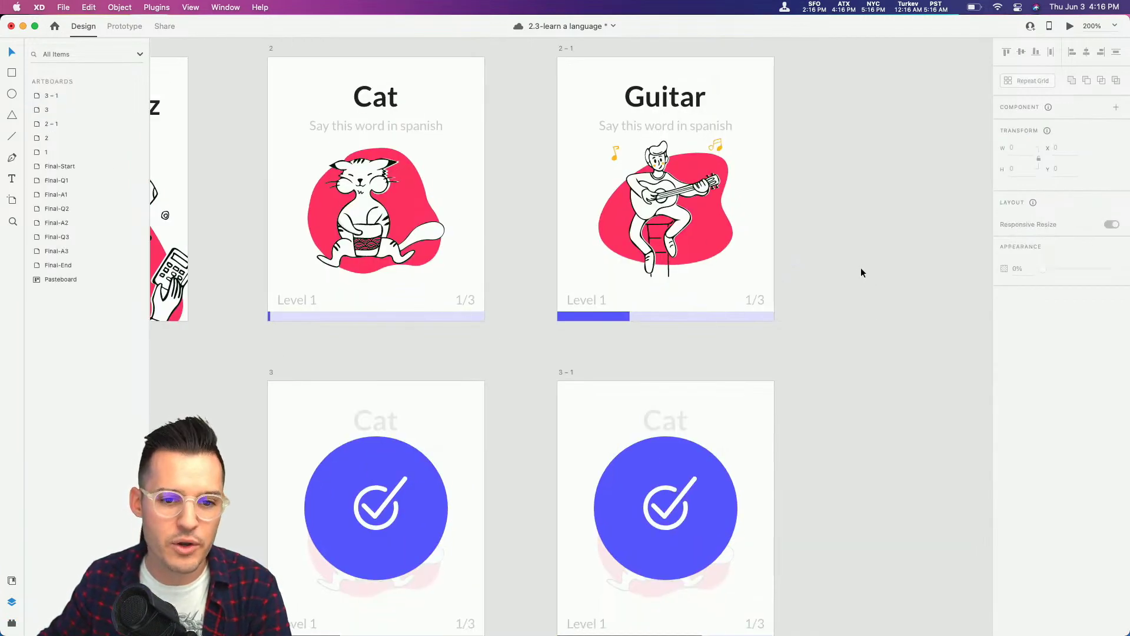
left_click(702, 224)
left_click(671, 126, "shift")
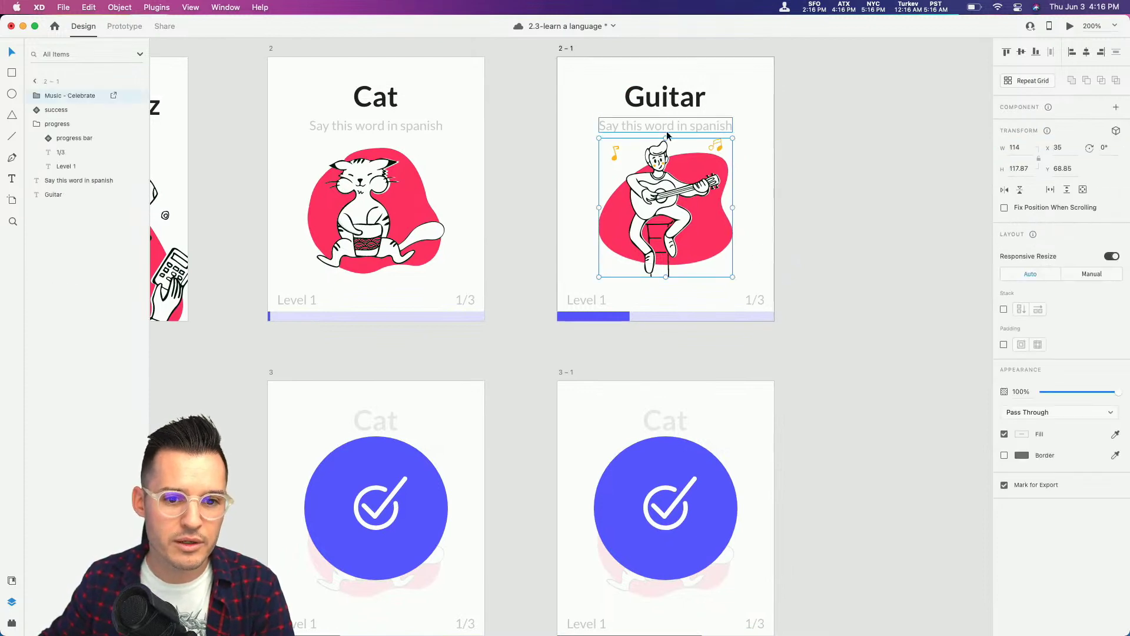
left_click(671, 100, "shift")
left_click(674, 102, "shift")
left_click(679, 103, "shift")
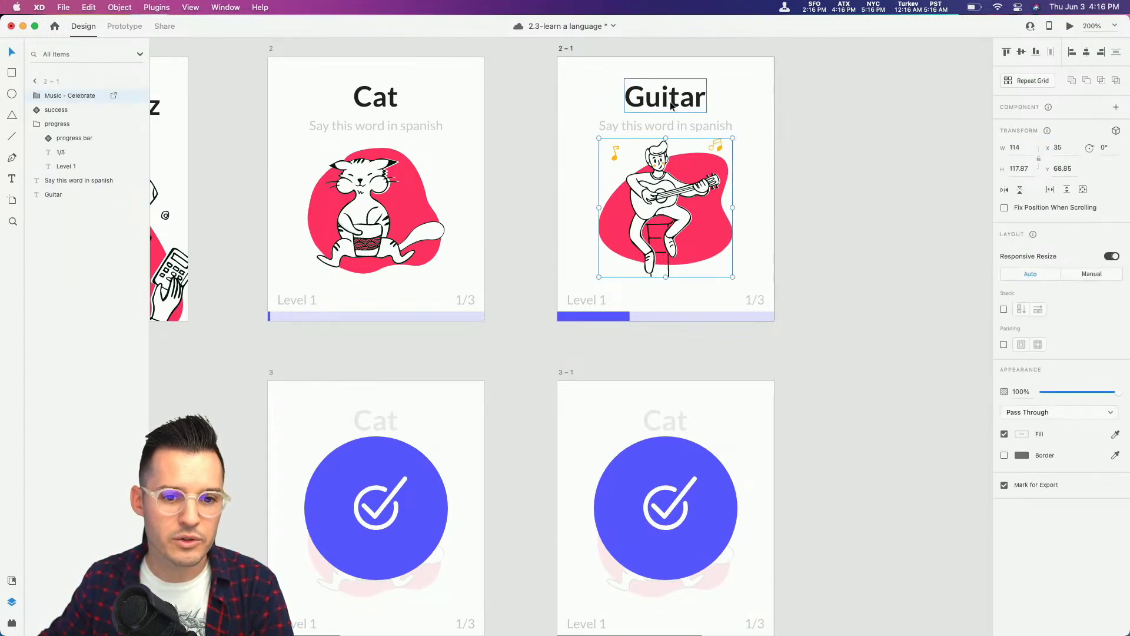
left_click(859, 379)
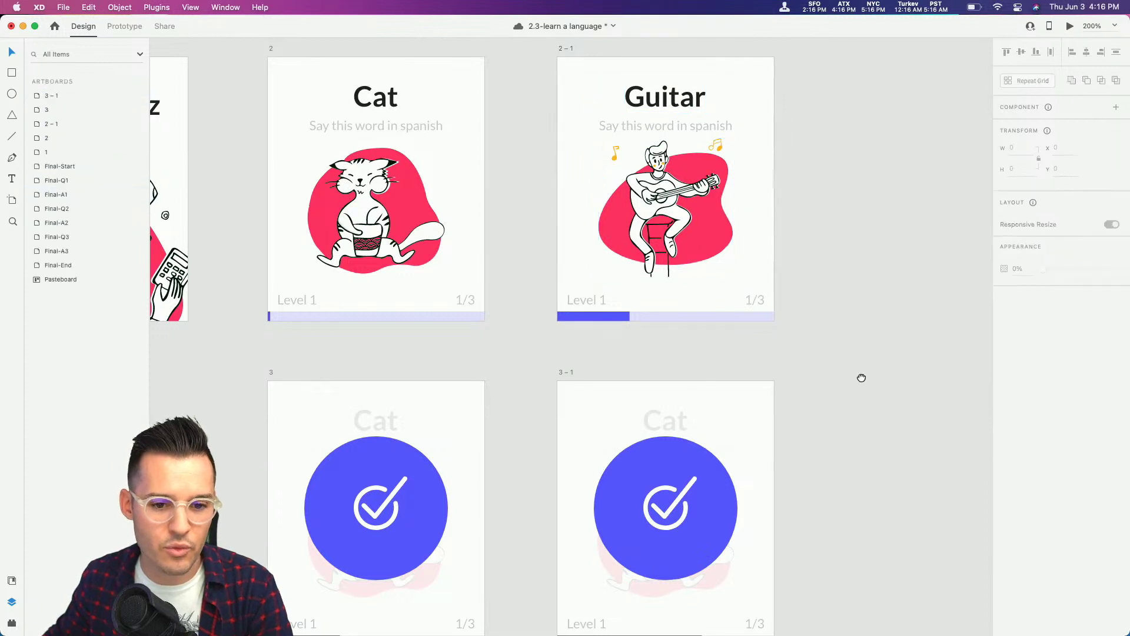
Step: Replace the faded Cat title and illustration on success artboard 3 – 1 with the copied Guitar elements, placed behind the success circle
scroll(859, 379, "down", 5)
left_click(651, 272)
left_click(714, 429, "shift")
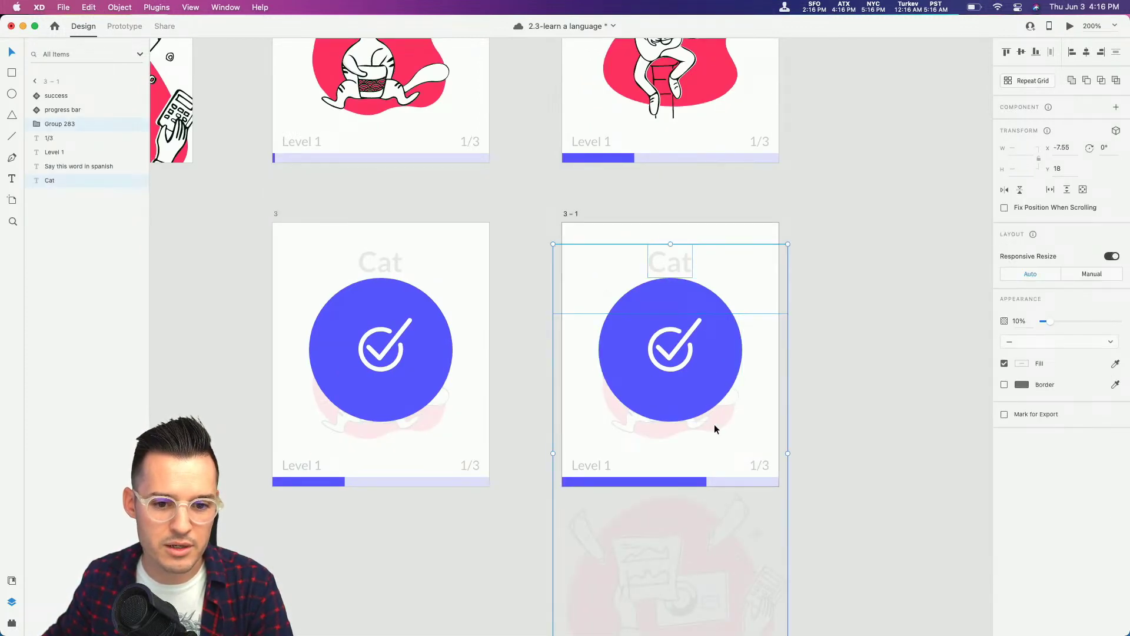
key("Delete")
left_click(706, 346)
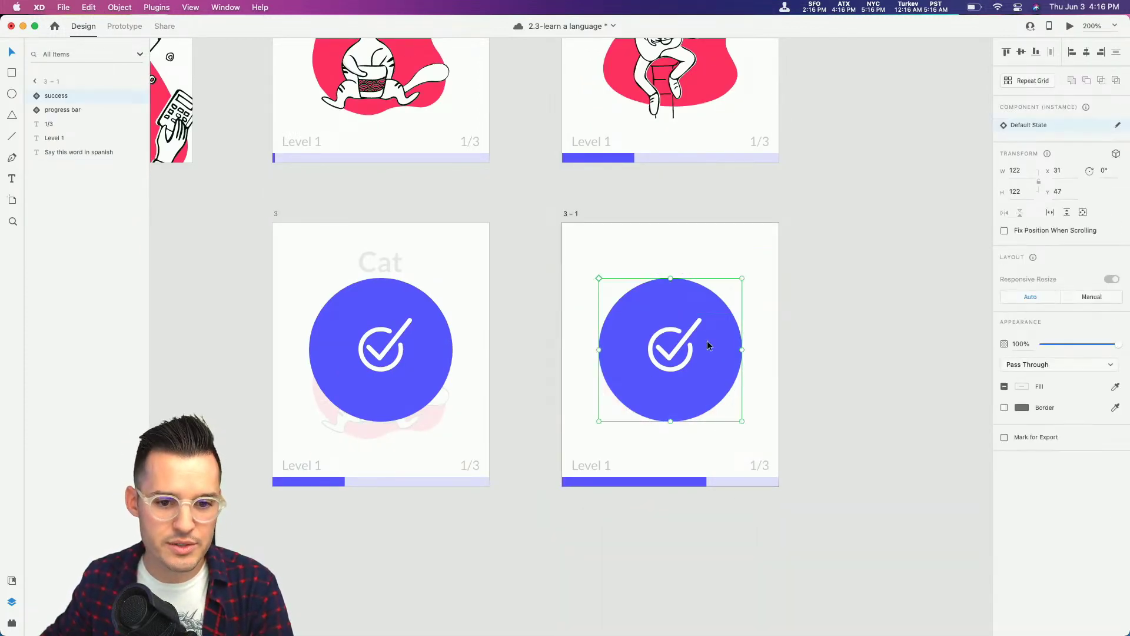
key("super+v")
key("super+bracketleft")
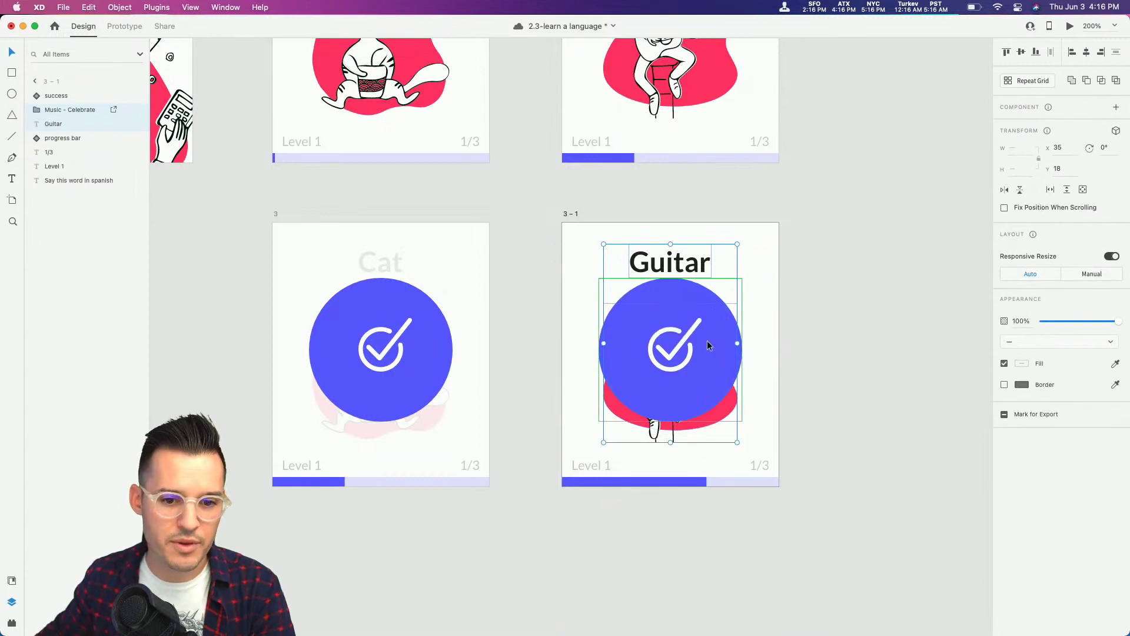
Step: Set the opacity of the Guitar title and guitar illustration on the success artboard to 10%, matching the faded Cat title
left_click(385, 258)
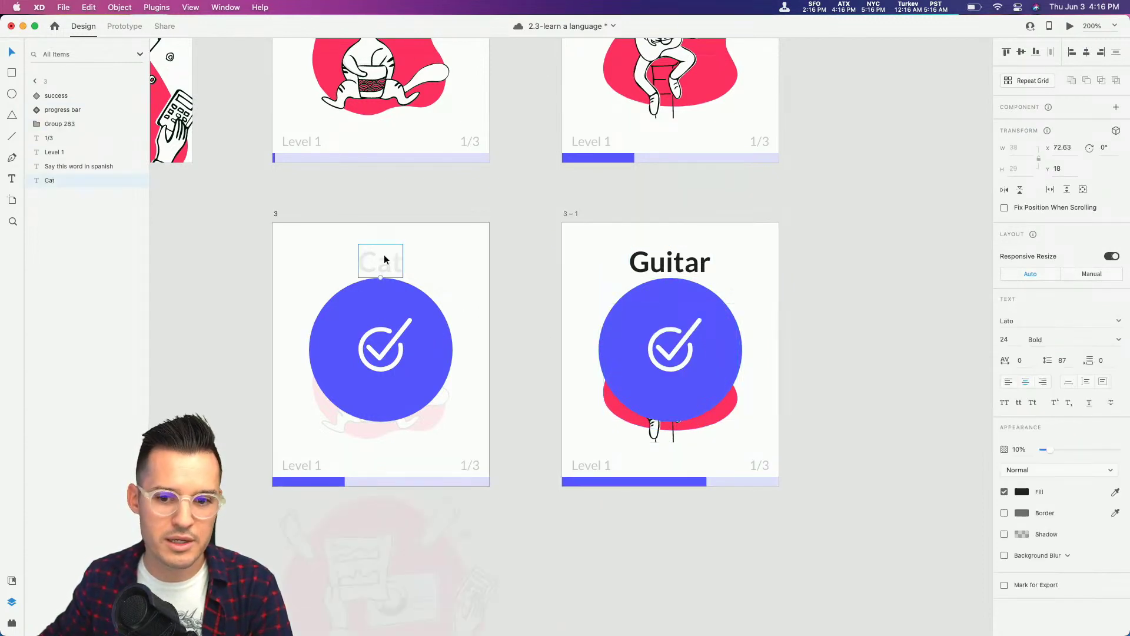
left_click(649, 277)
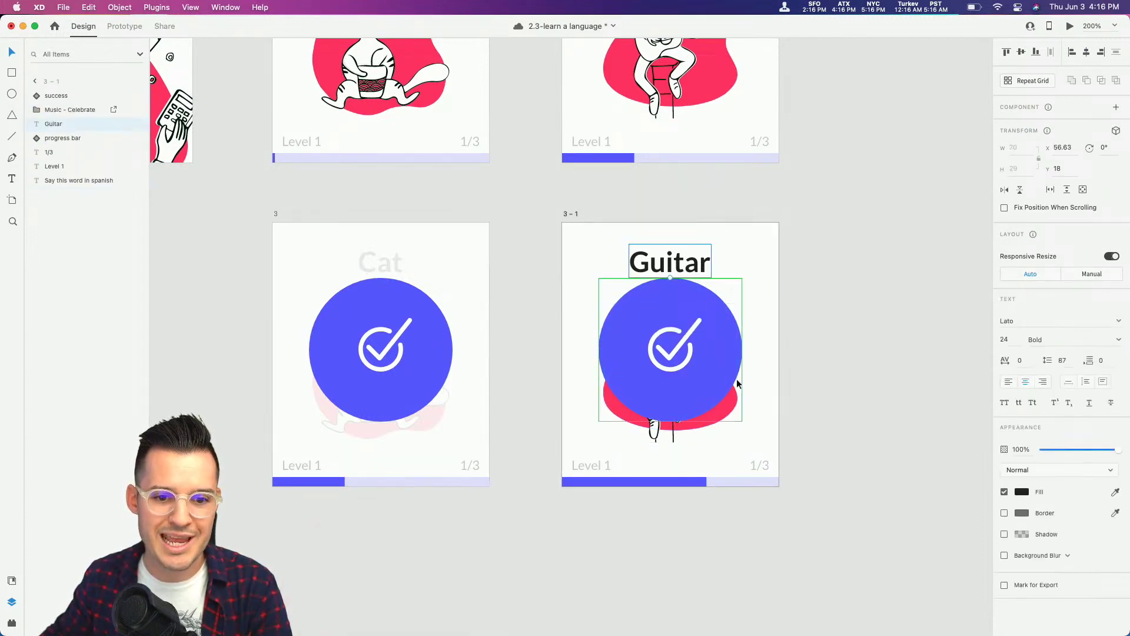
left_click(711, 429, "shift")
left_click(1025, 321)
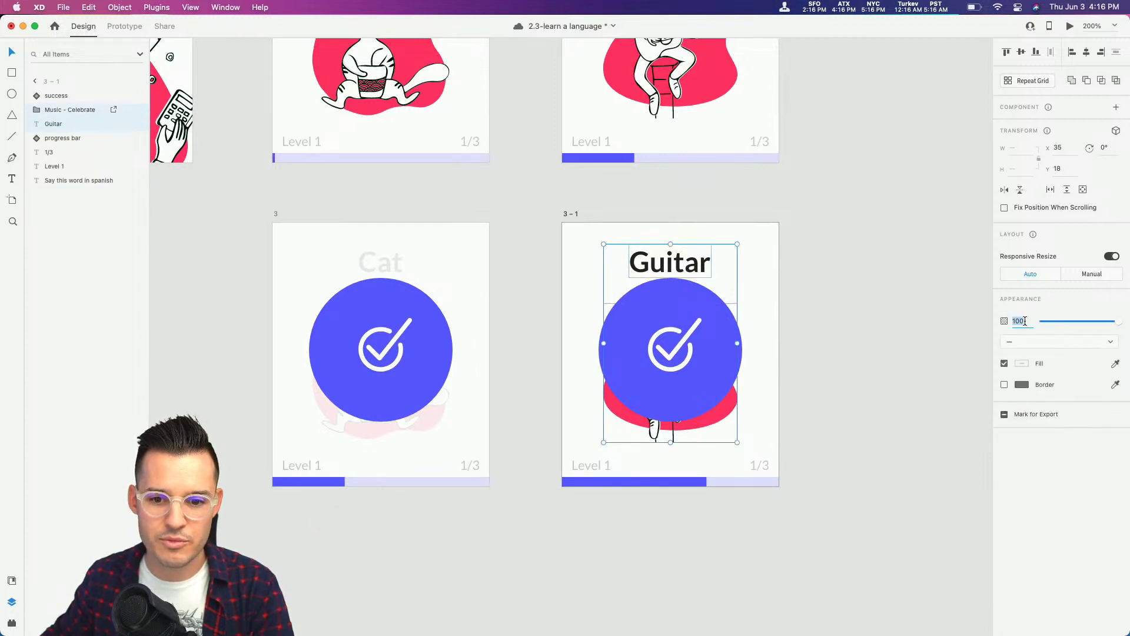
type("10")
key("Return")
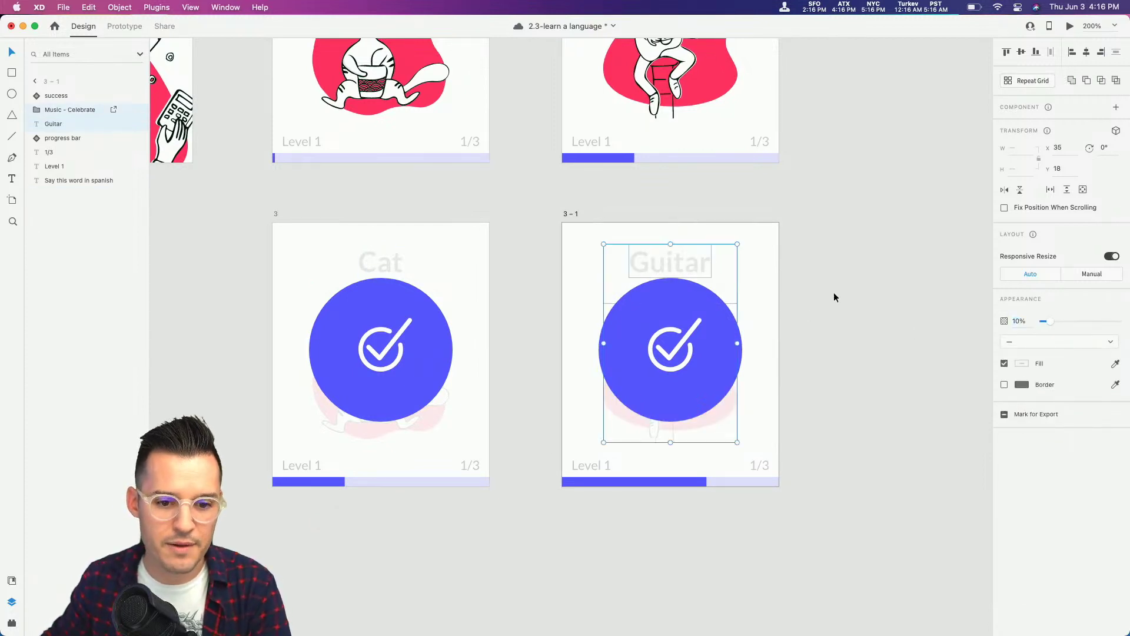
left_click(833, 294)
Step: Duplicate the Guitar question and success artboards together directly to their right
key("super+minus")
scroll(791, 349, "up", 2)
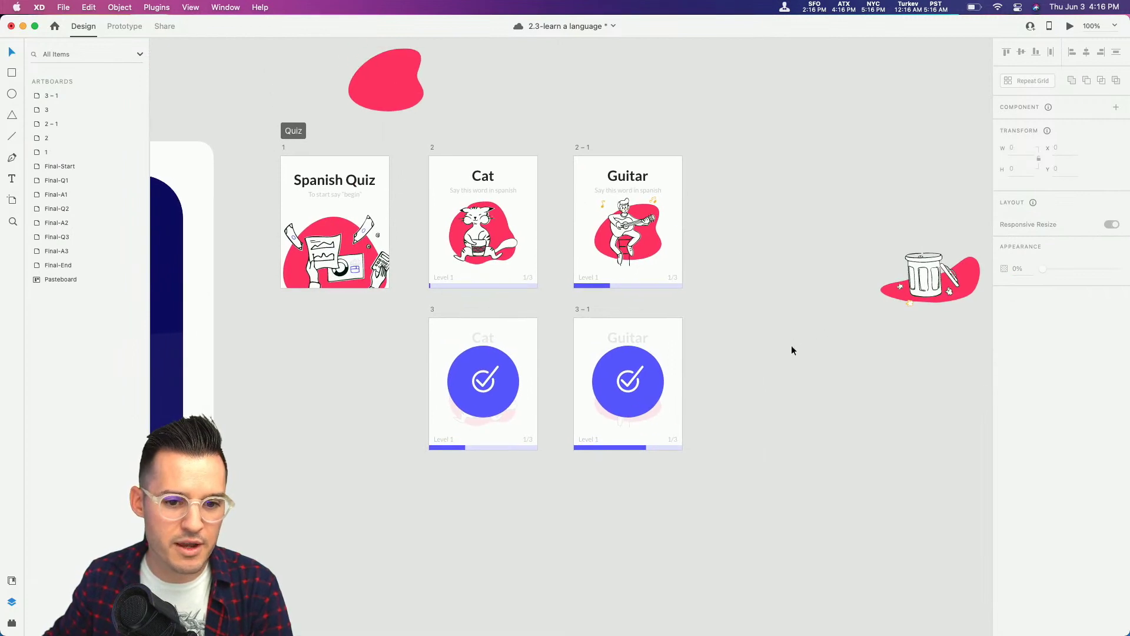
left_click(586, 148)
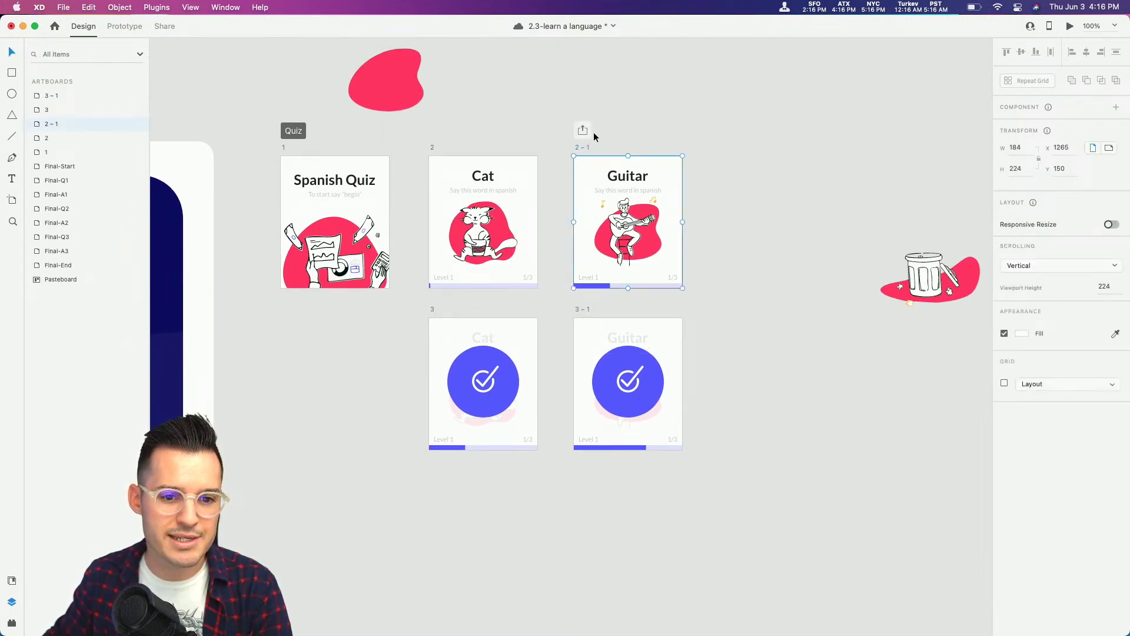
left_click(588, 310, "shift")
left_click_drag(583, 312, 726, 306)
key("Escape")
Step: Replace the guitar player on the new question artboard with the trash can illustration, placed at X 7.55, Y 50.28
scroll(853, 209, "right", 5)
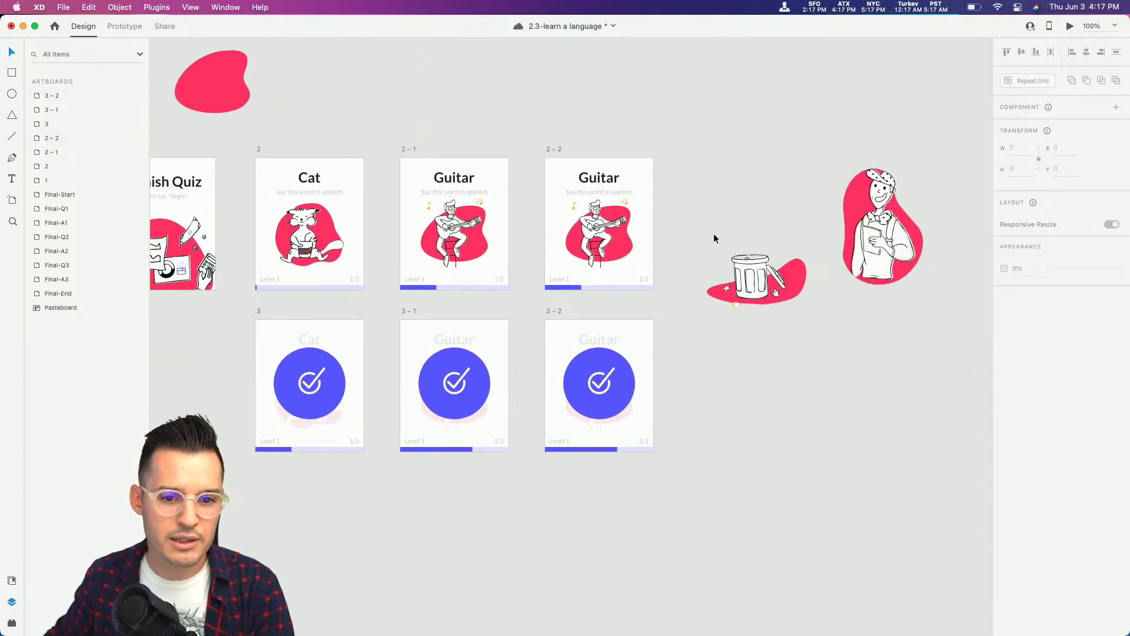
left_click(617, 226)
key("Delete")
left_click_drag(765, 282, 609, 231)
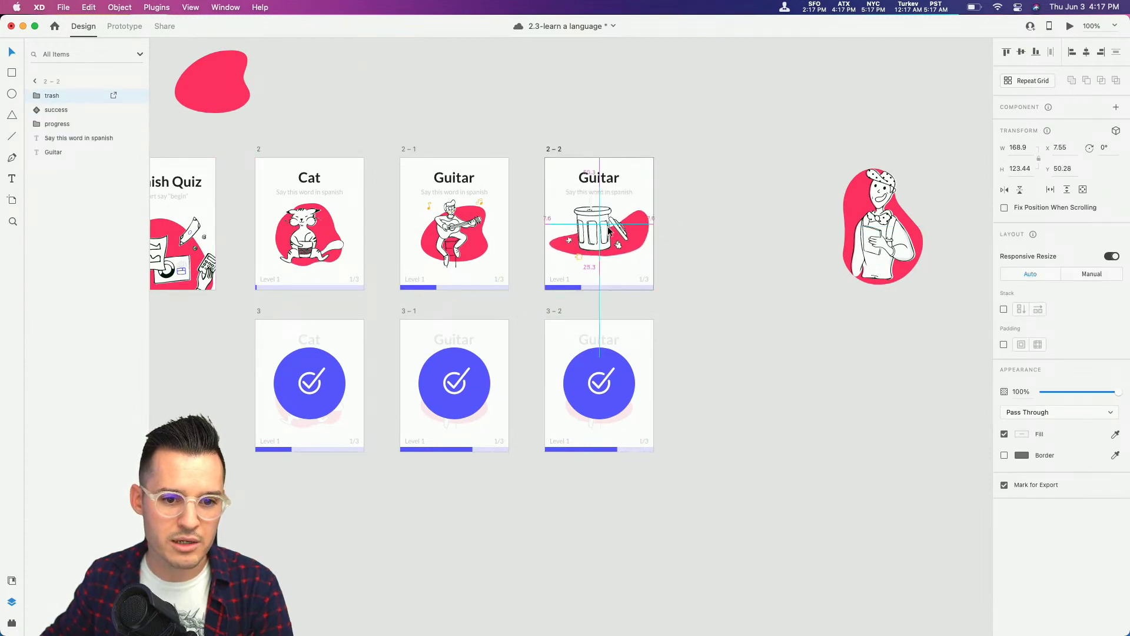
Step: Change the title text on the new question artboard 2 – 2 to Trash
double_click(603, 179)
type("Trash")
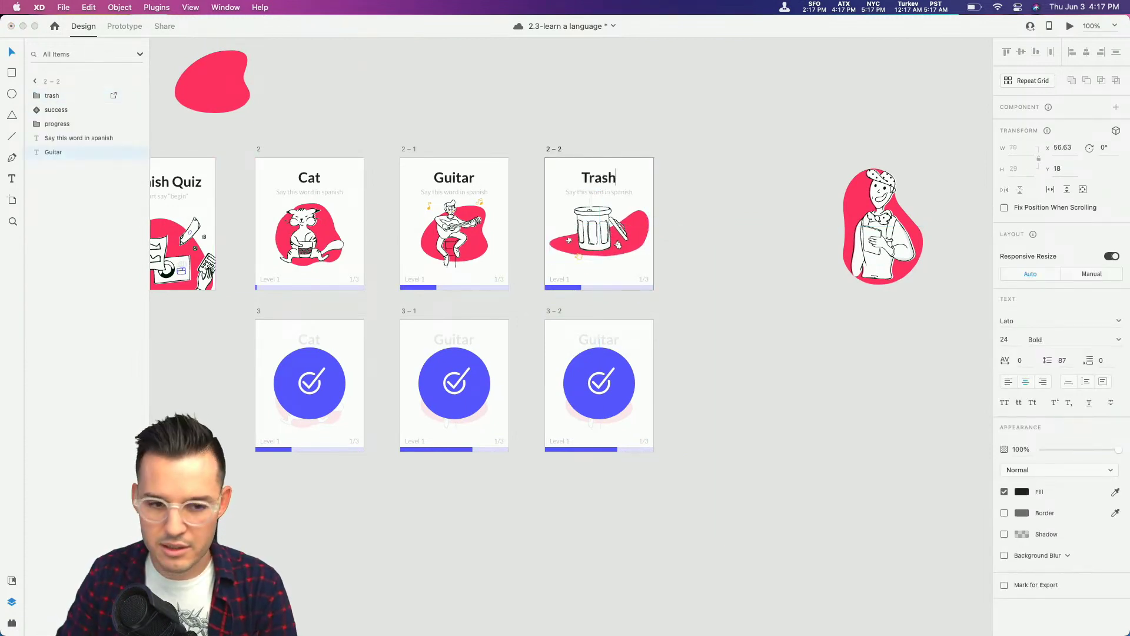
key("Escape")
Step: Copy the Trash title and trash can illustration, and delete the faded guitar illustration and Guitar title from success artboard 3 – 2
left_click(625, 251, "shift")
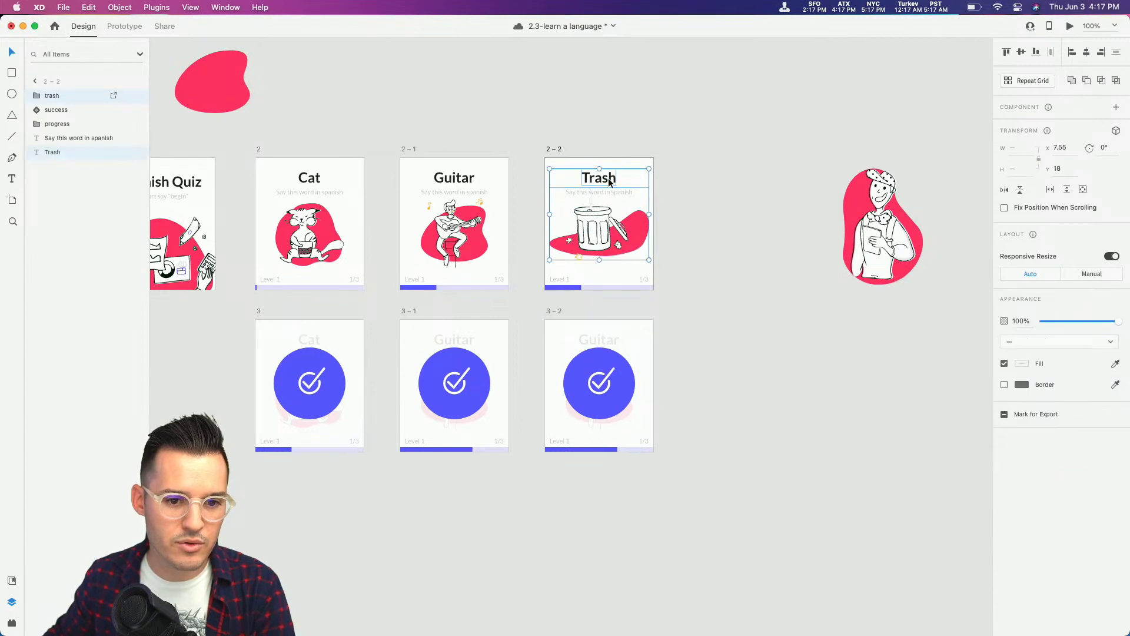
left_click(603, 348)
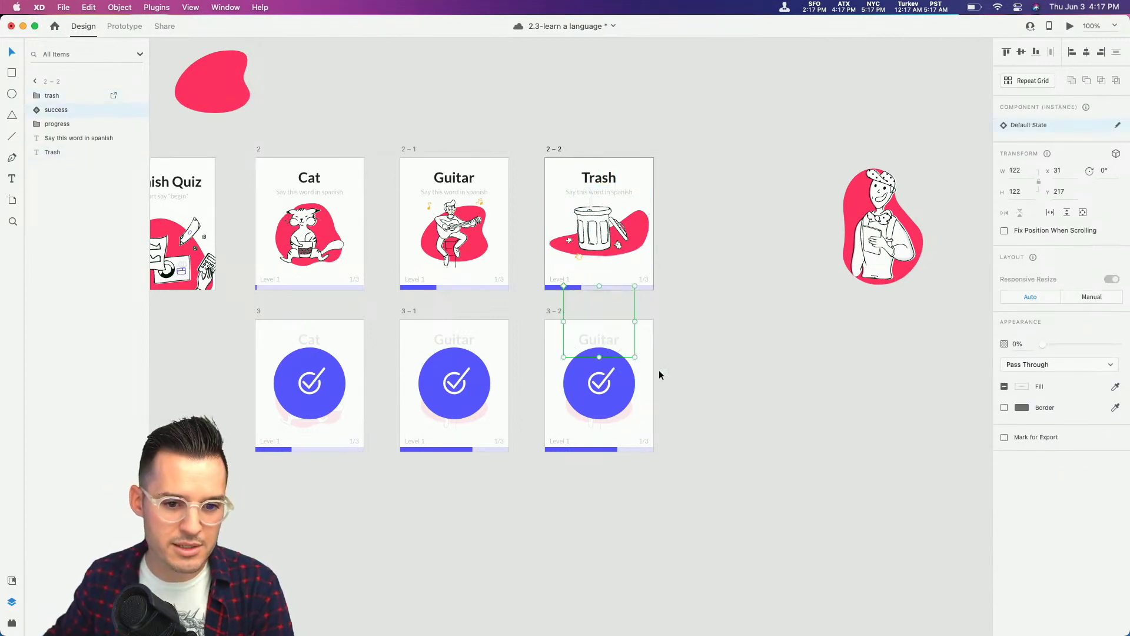
left_click(660, 374)
left_click(619, 366)
key("Delete")
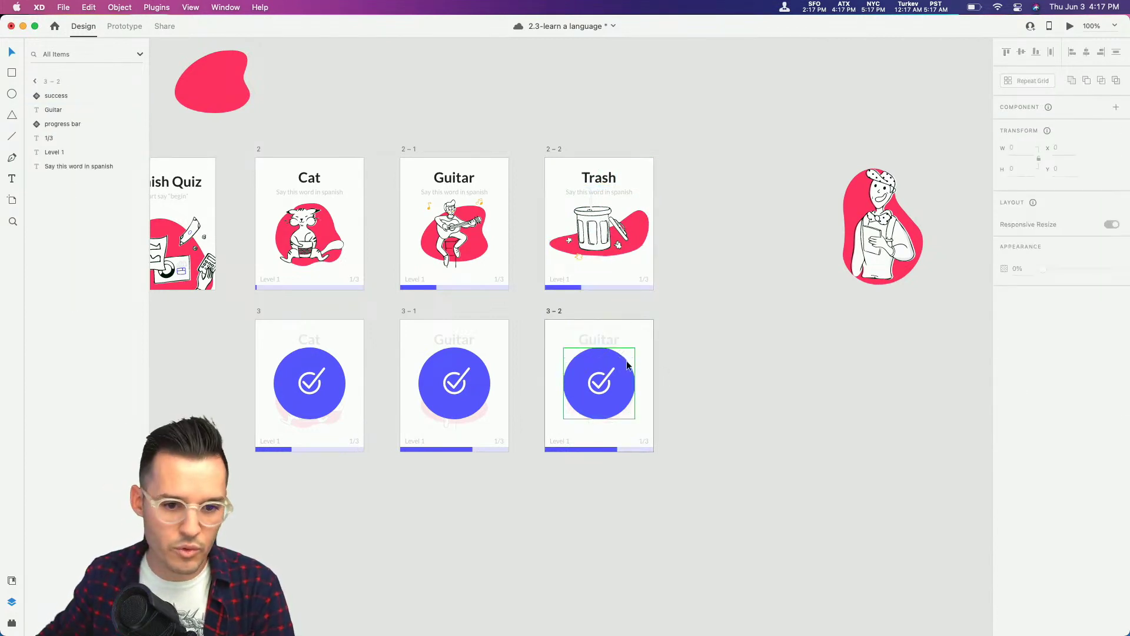
left_click(602, 342)
key("Delete")
Step: Paste the Trash title and illustration behind the success circle on artboard 3 – 2 and lower their opacity to a faint tint
left_click(603, 360)
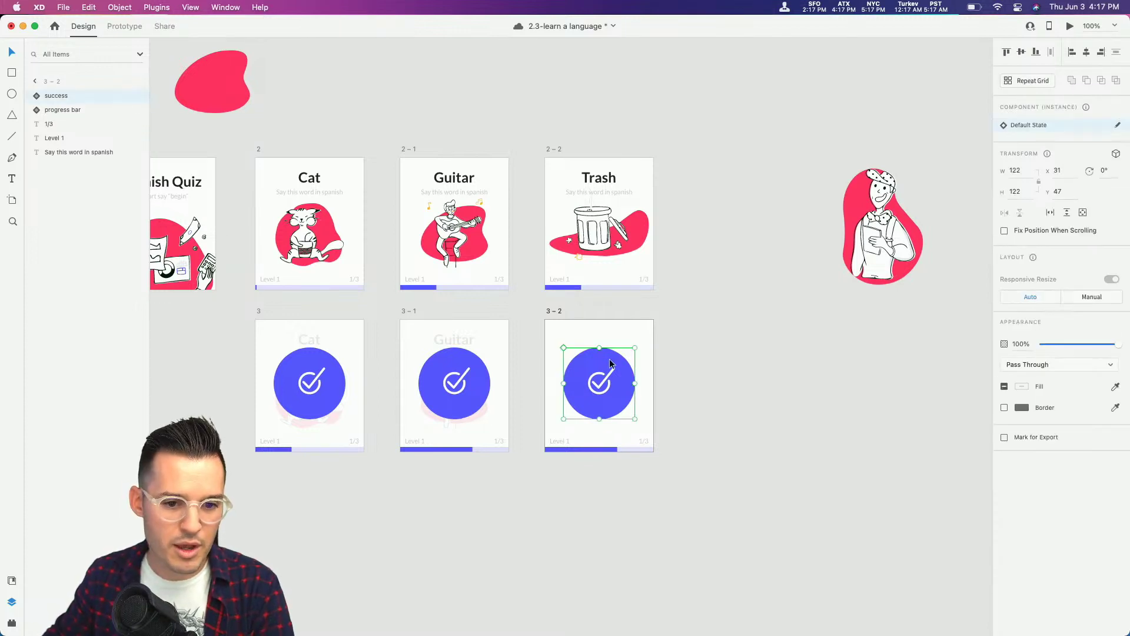
key("super+v")
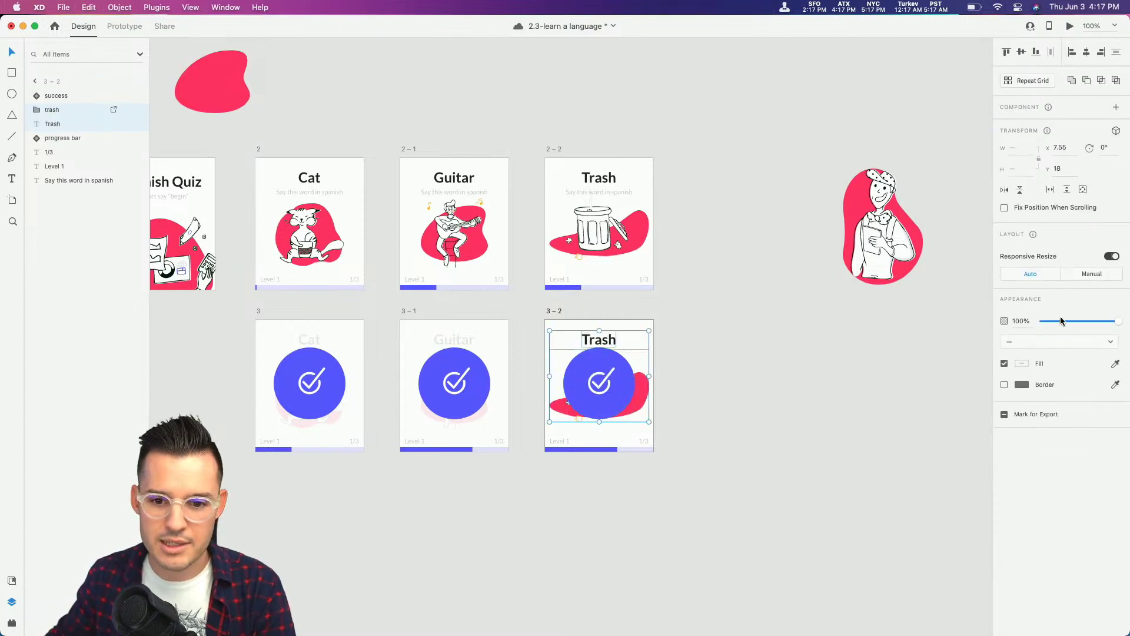
left_click_drag(1059, 320, 1046, 326)
left_click(724, 353)
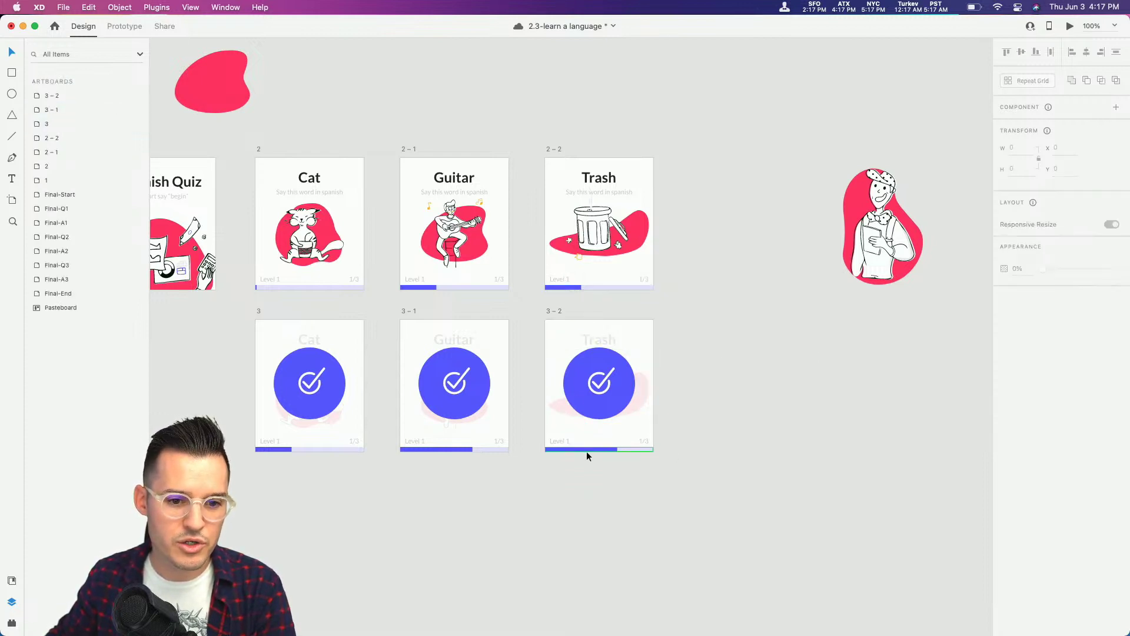
Step: Switch the progress bar on the Trash question artboard to component state 3
left_click(574, 289)
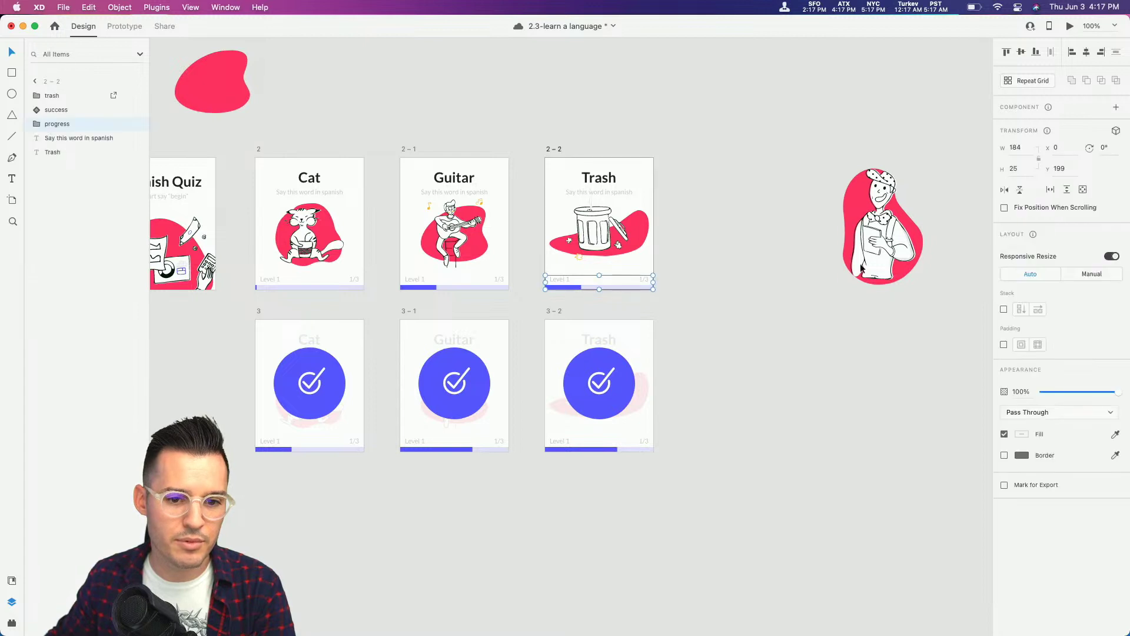
double_click(617, 287)
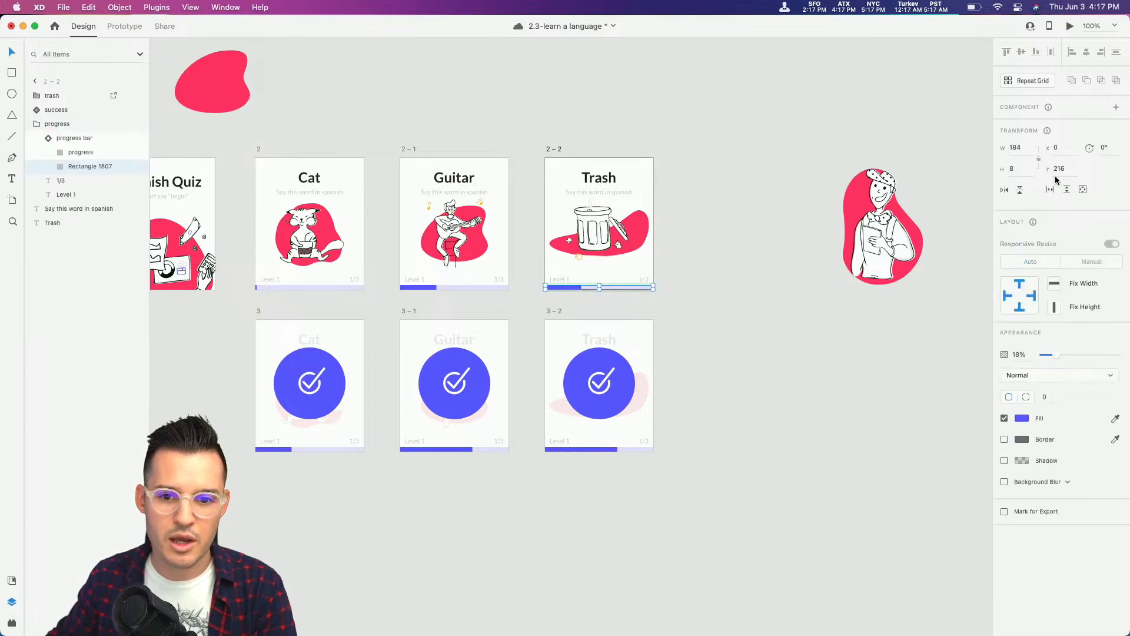
left_click(648, 296)
left_click(631, 291)
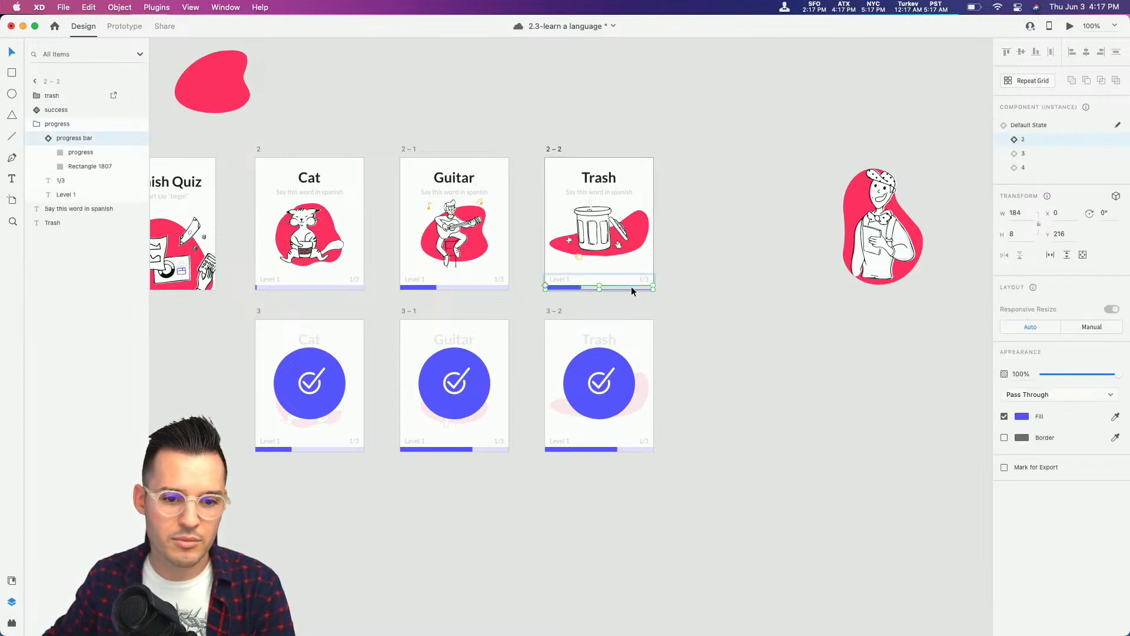
left_click(1038, 155)
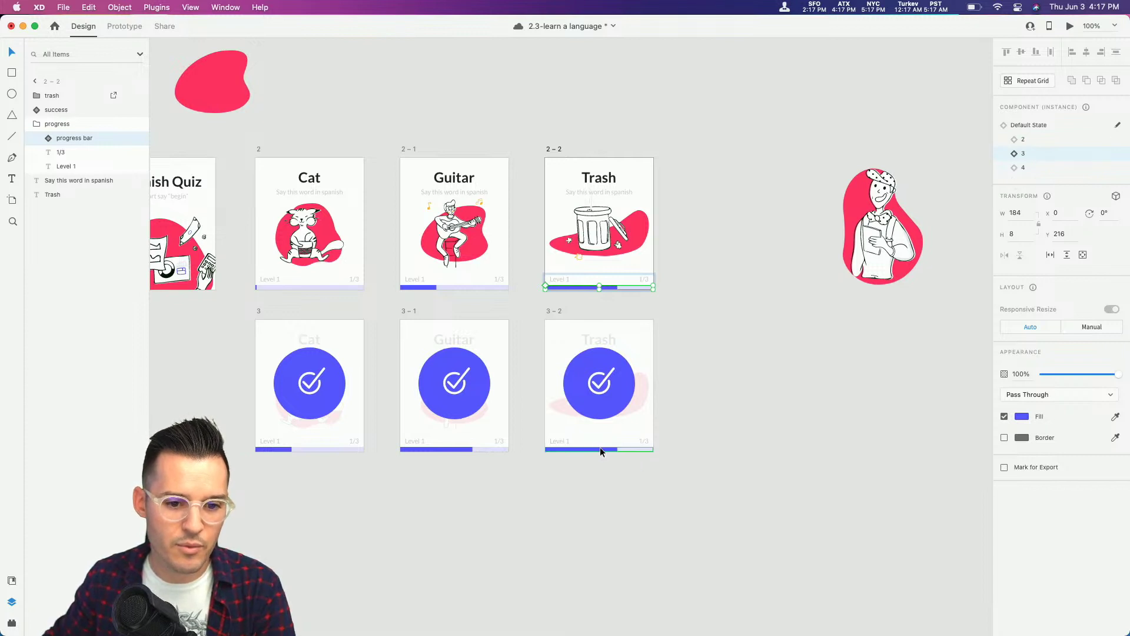
Step: Switch the progress bar on the Trash success artboard to component state 4
left_click(595, 446)
left_click(1023, 167)
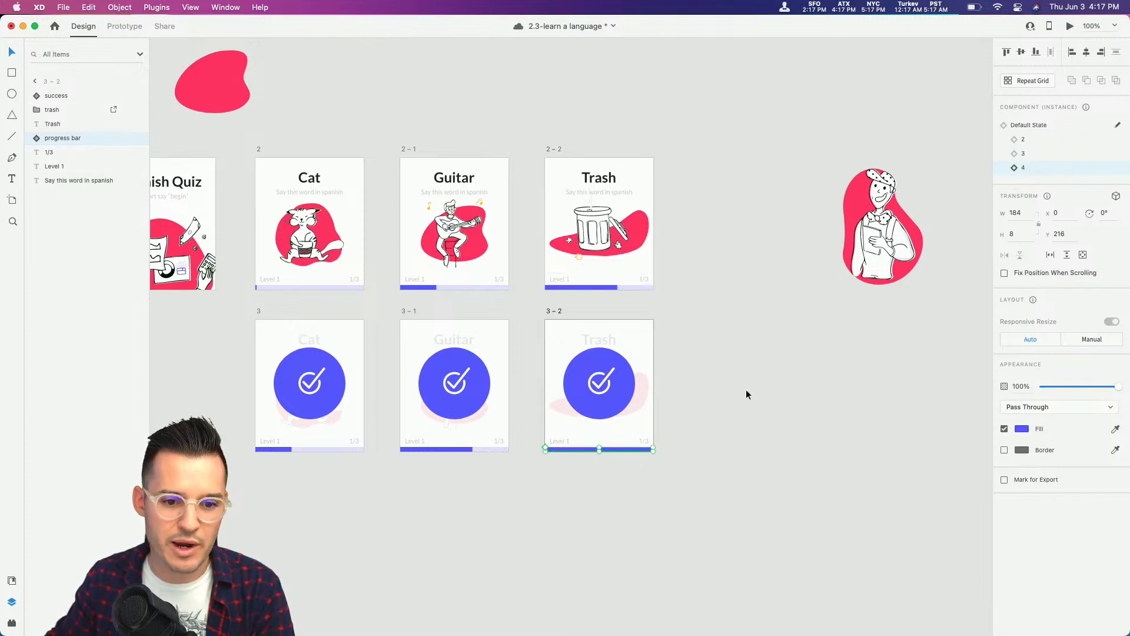
left_click(746, 394)
Step: Switch to prototype mode and review the existing interactions on the Spanish Quiz start and Cat question artboards
scroll(722, 361, "left", 5)
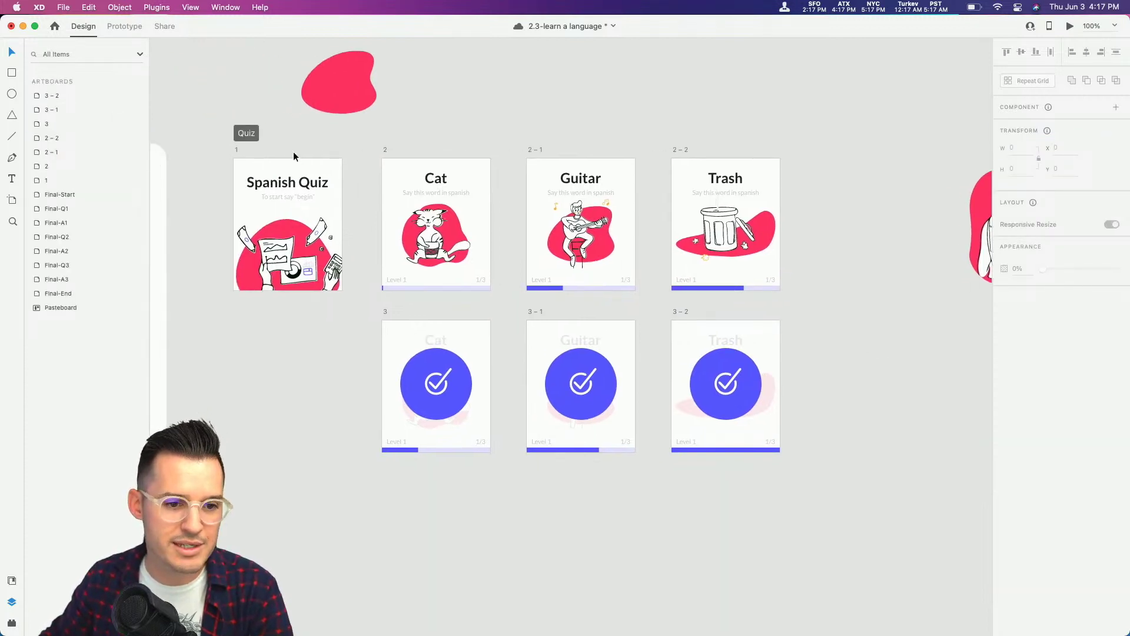
left_click(125, 26)
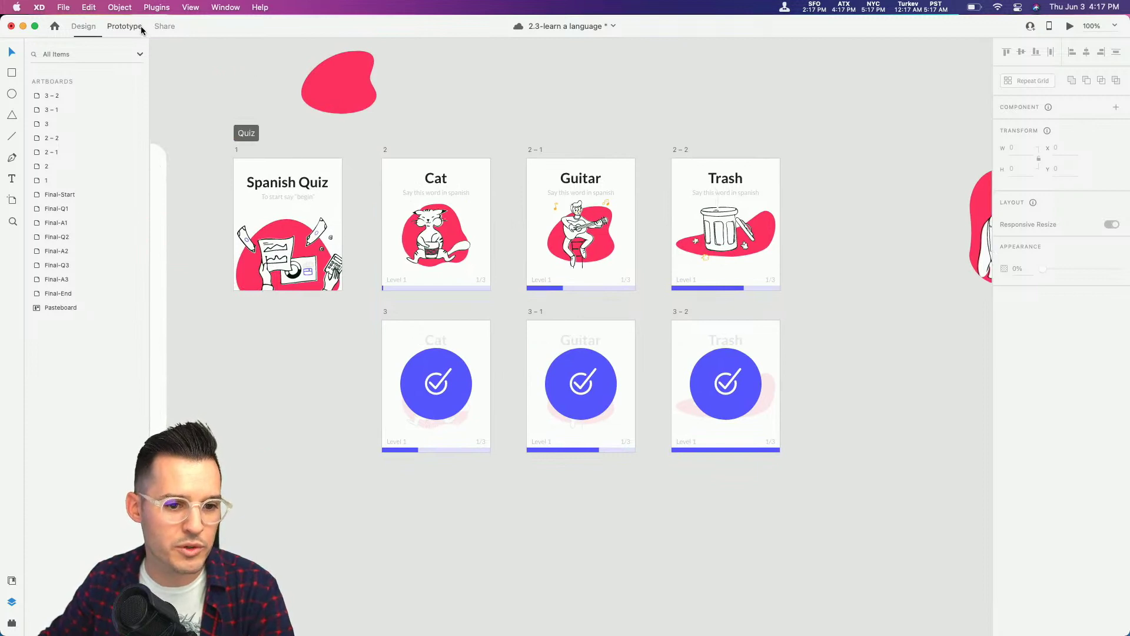
left_click(237, 151)
left_click(386, 152)
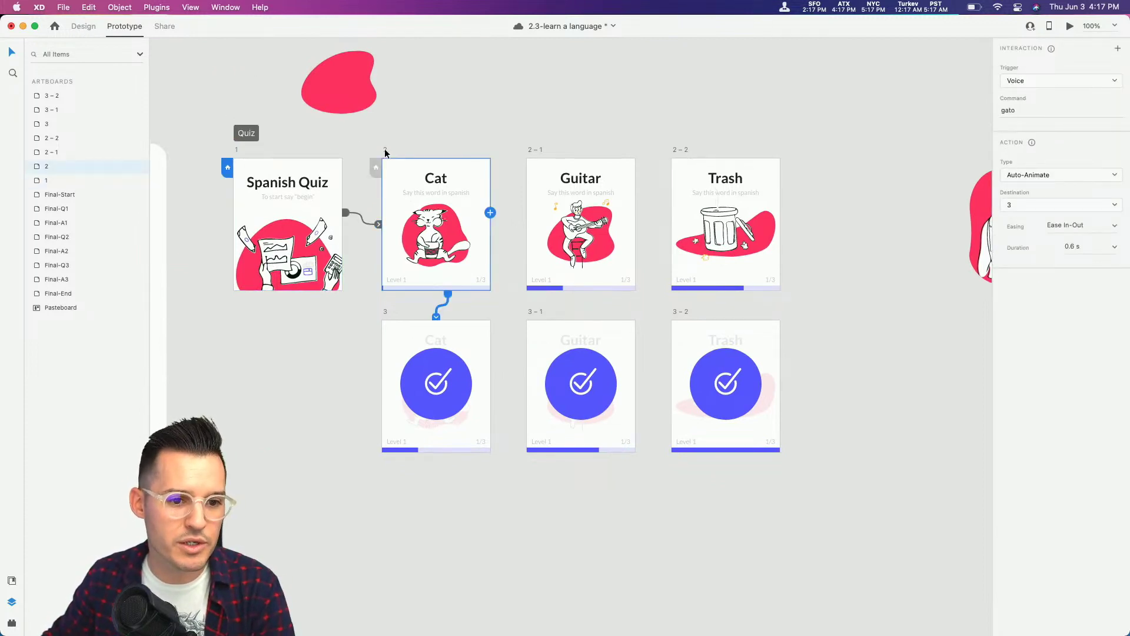
Step: Link the Cat success artboard to Guitar question artboard 2 – 1 with a Time trigger and a 0.5 s delay
left_click(386, 313)
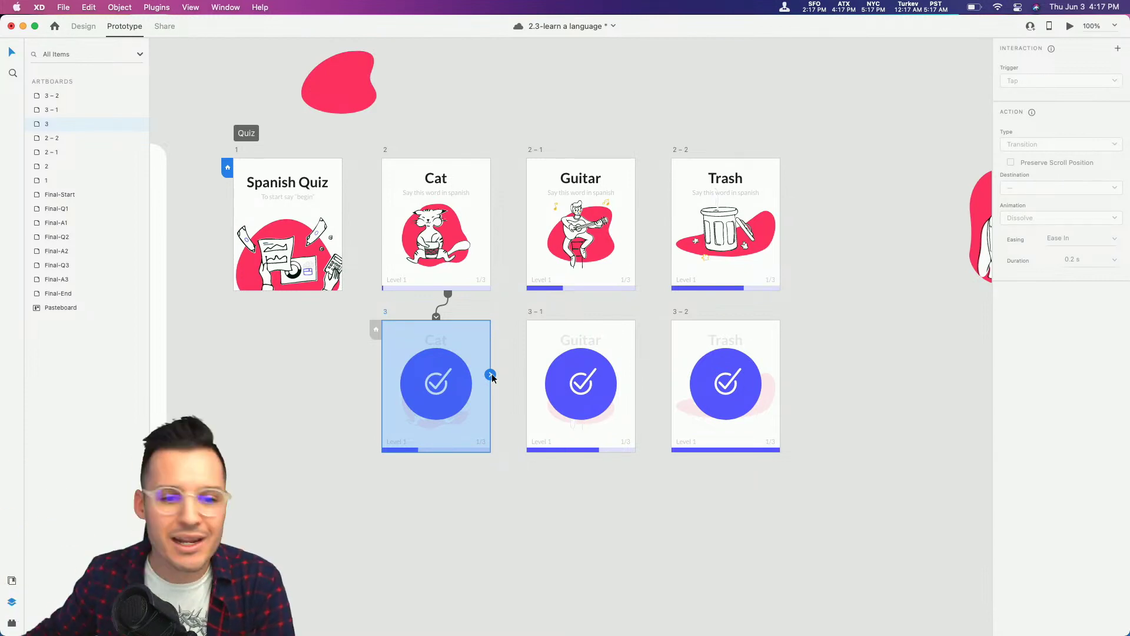
key("super+s")
scroll(491, 247, "up", 3)
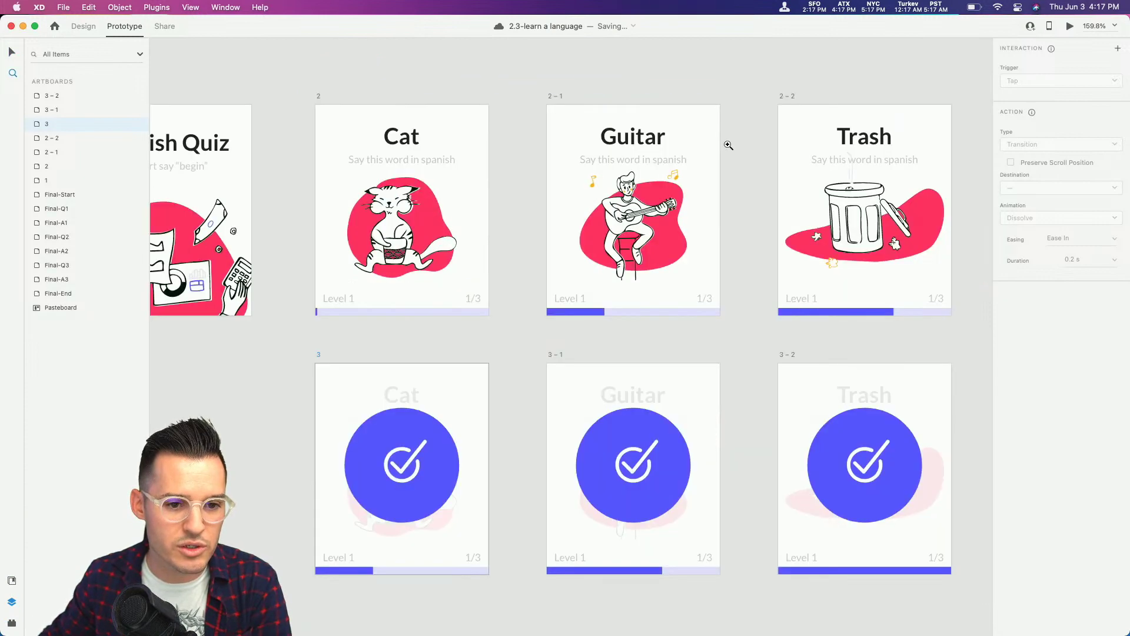
left_click_drag(488, 456, 585, 241)
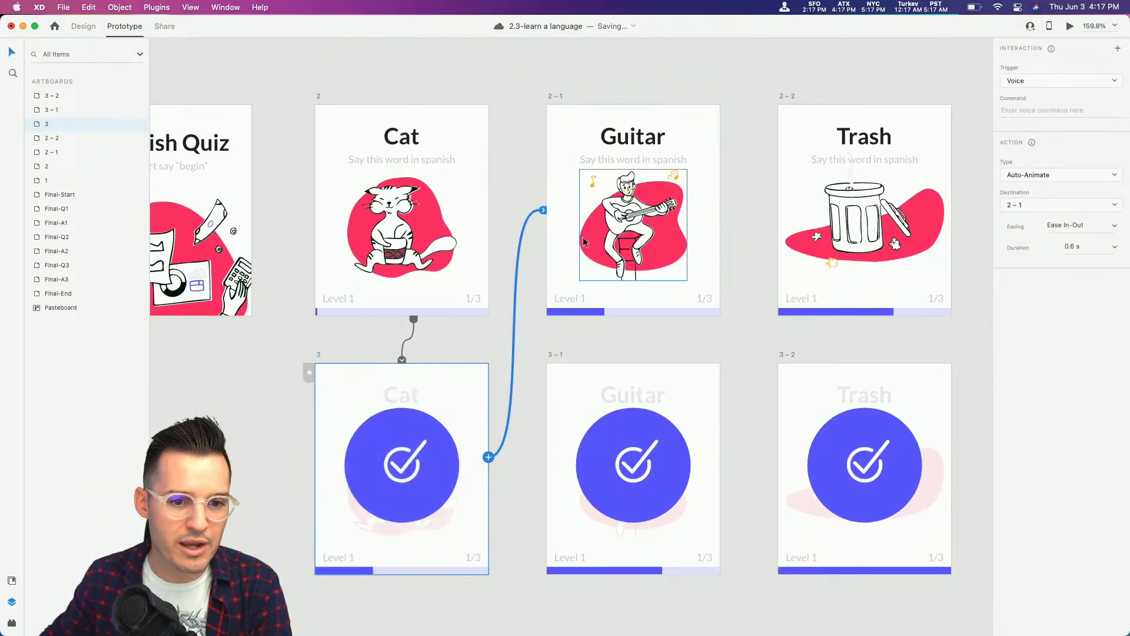
left_click(1030, 81)
left_click(1020, 56)
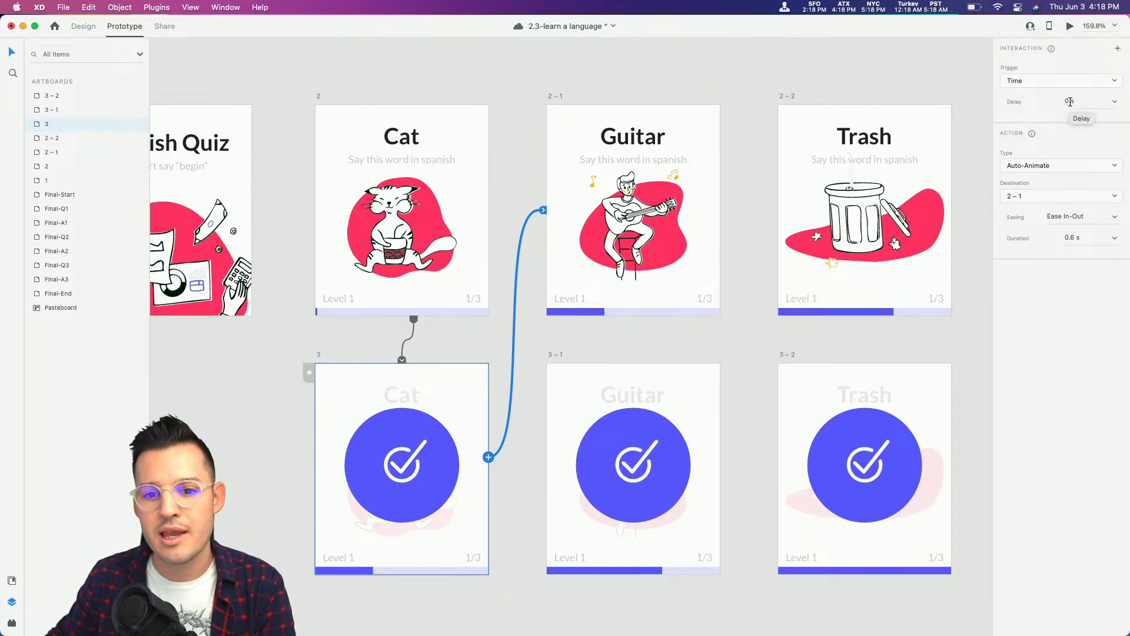
left_click(1070, 101)
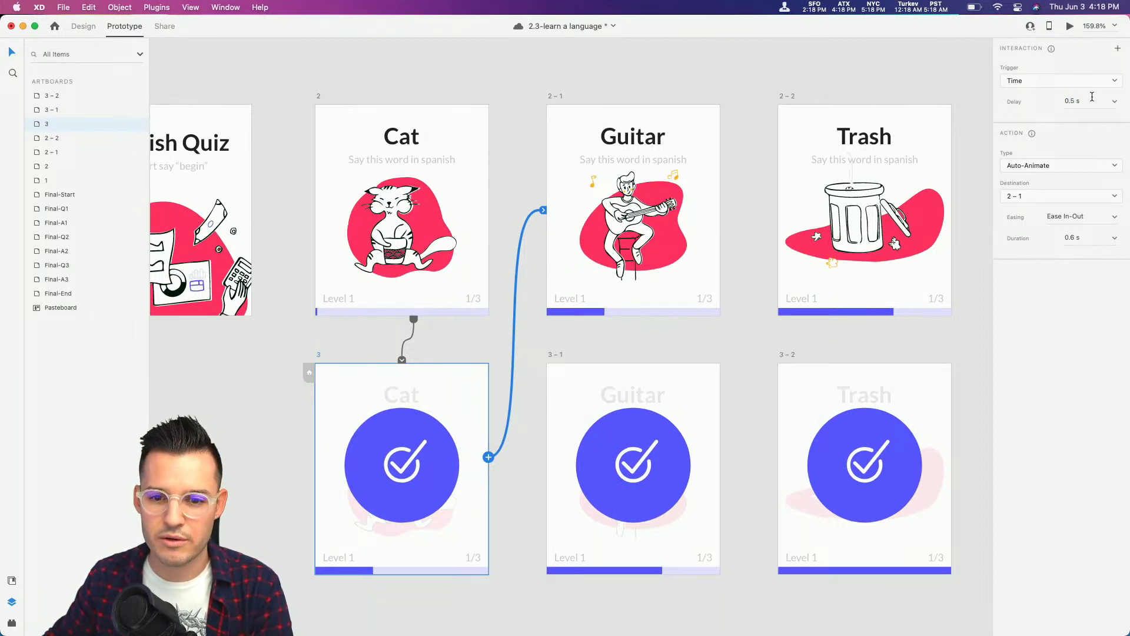
Step: Link the Guitar success artboard to Trash question 2 – 2 and the Trash success artboard back to the start artboard, both with the timed auto-animate
left_click(591, 369)
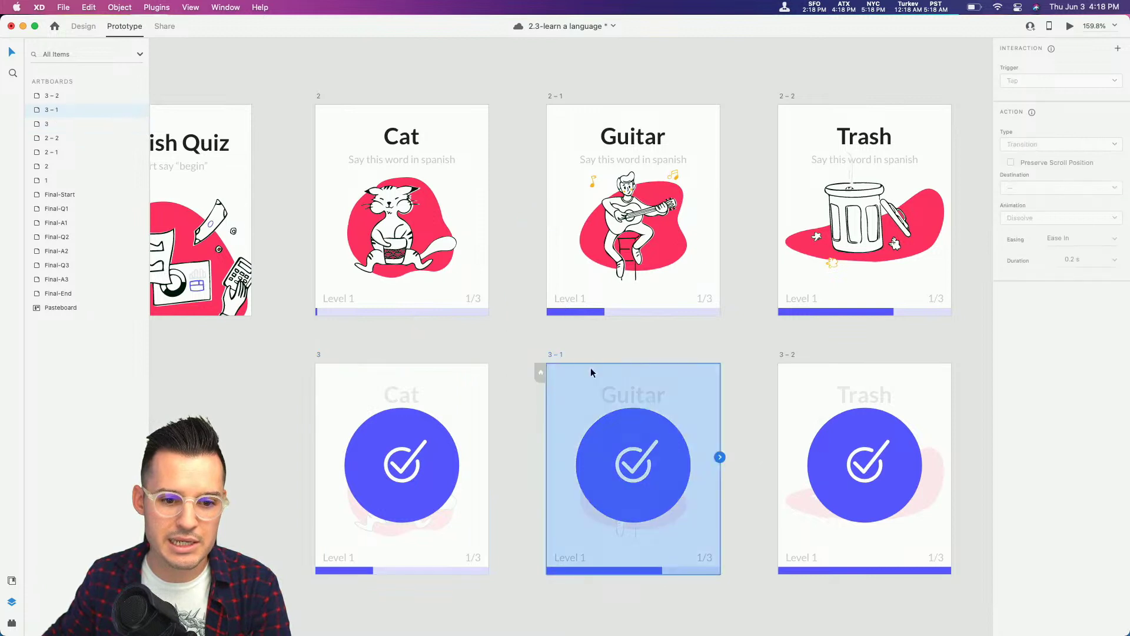
left_click_drag(720, 456, 788, 253)
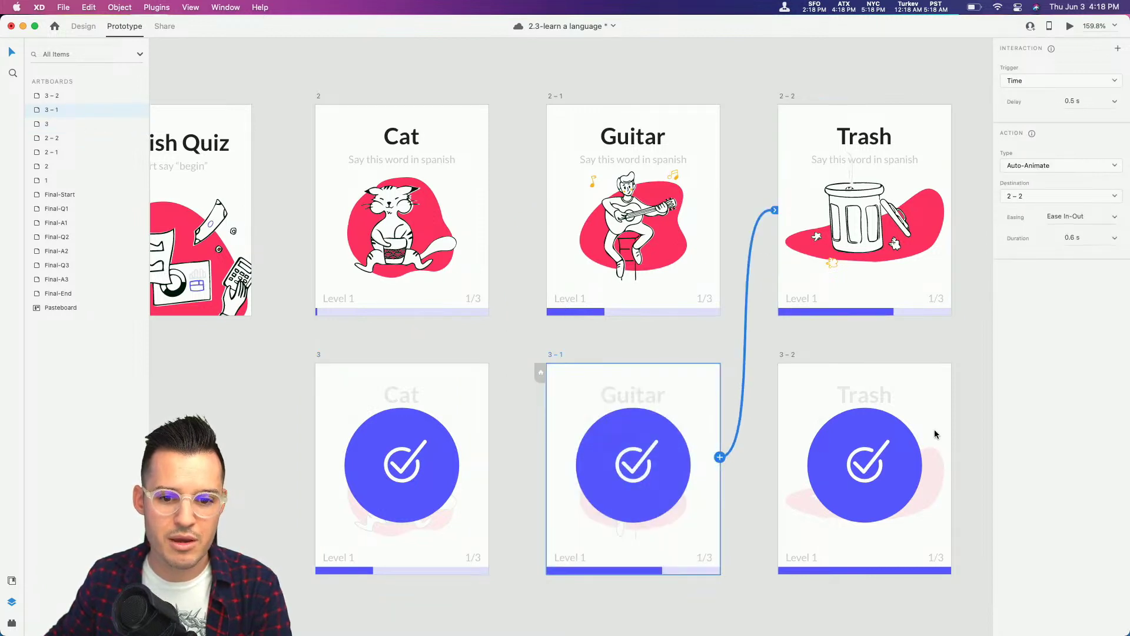
left_click(784, 355)
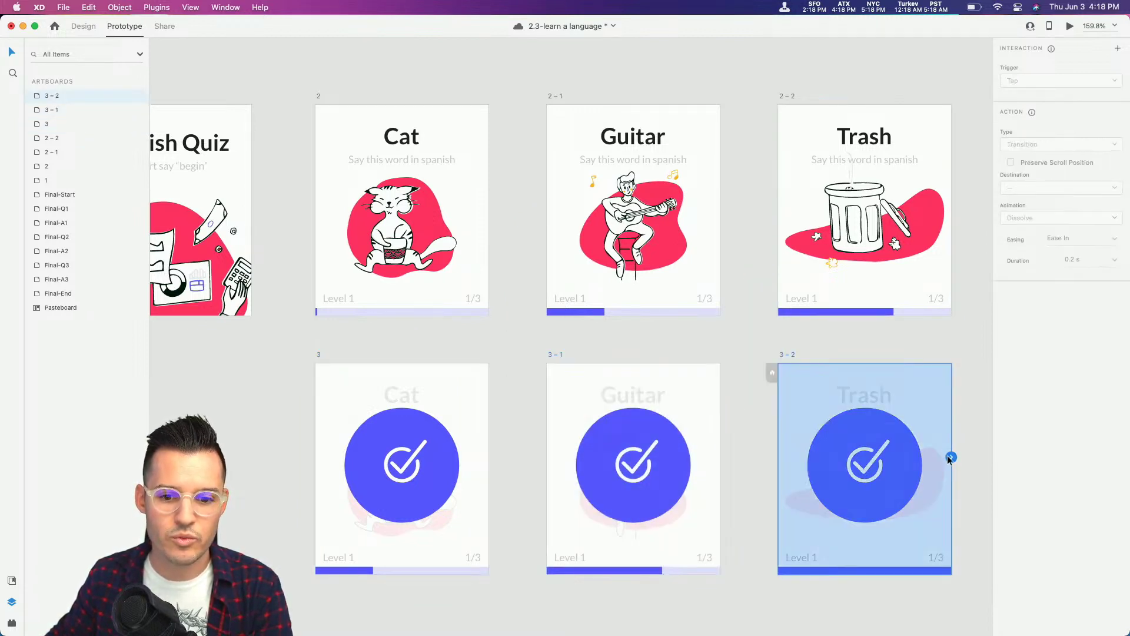
left_click_drag(758, 353, 245, 197)
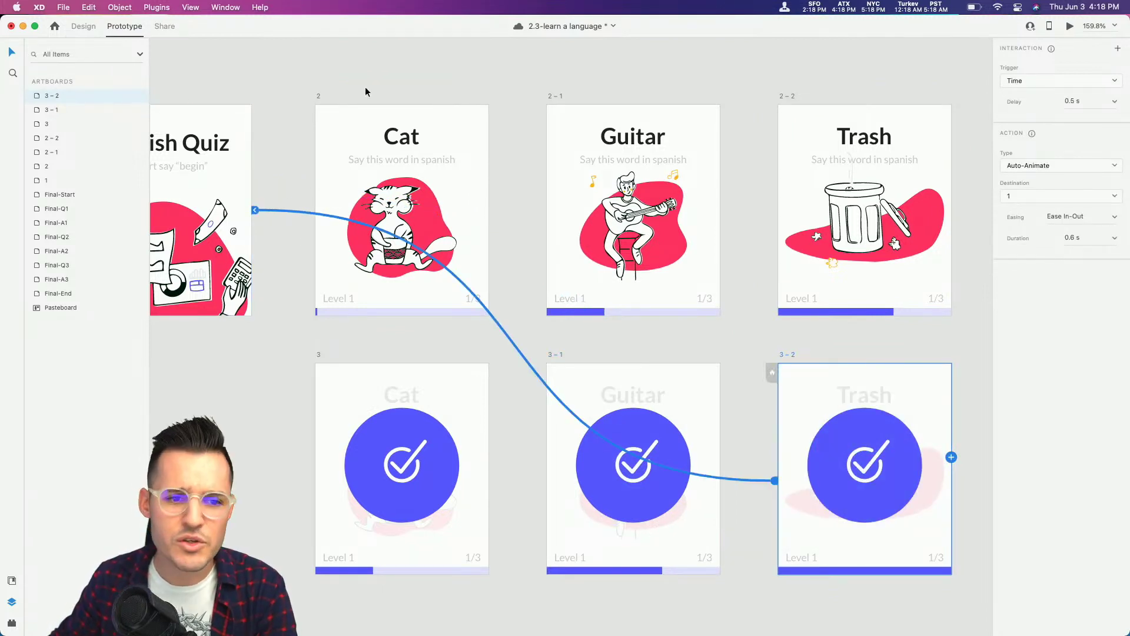
Step: Link the Guitar question artboard to its success artboard 3 – 1 with a Voice trigger using the command "Guitara"
left_click(320, 97)
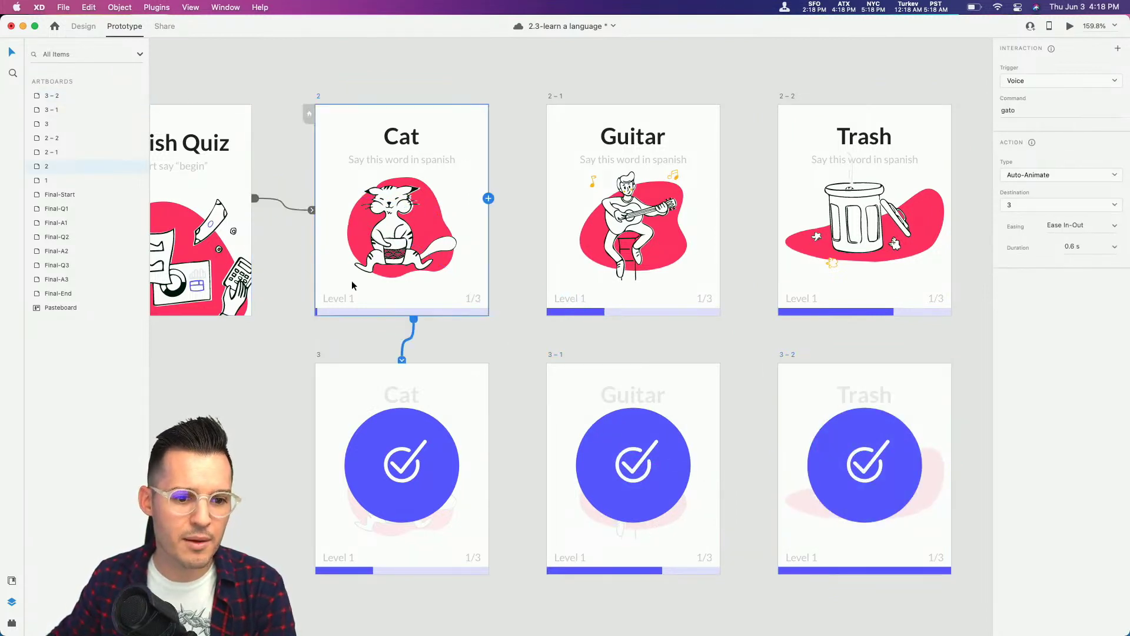
left_click(556, 97)
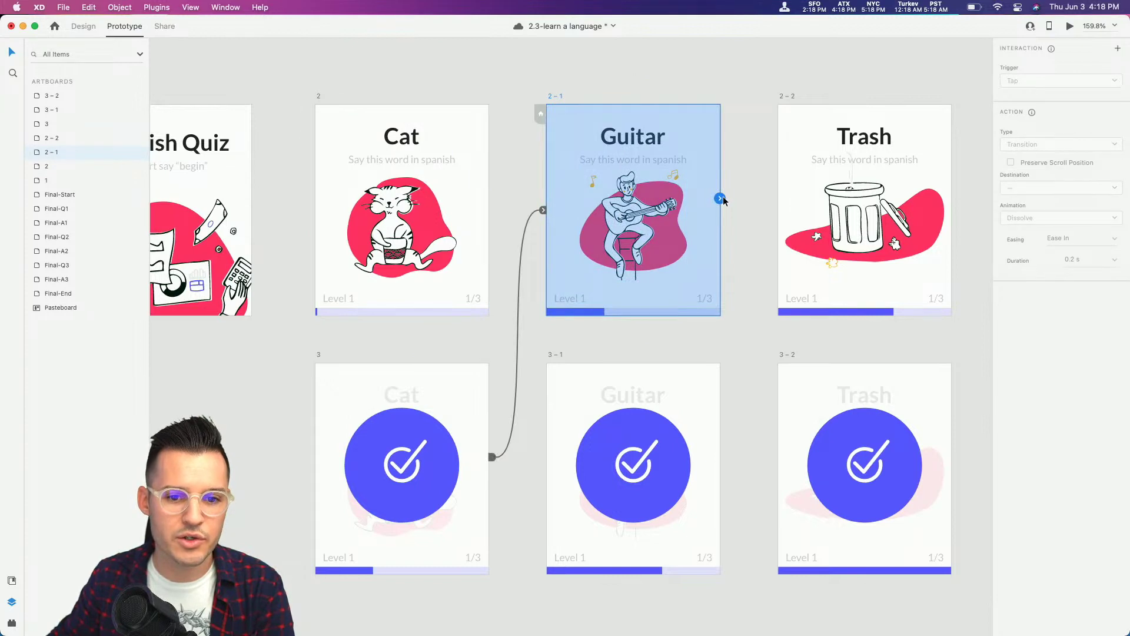
left_click_drag(719, 198, 677, 447)
left_click(1059, 81)
left_click(1037, 105)
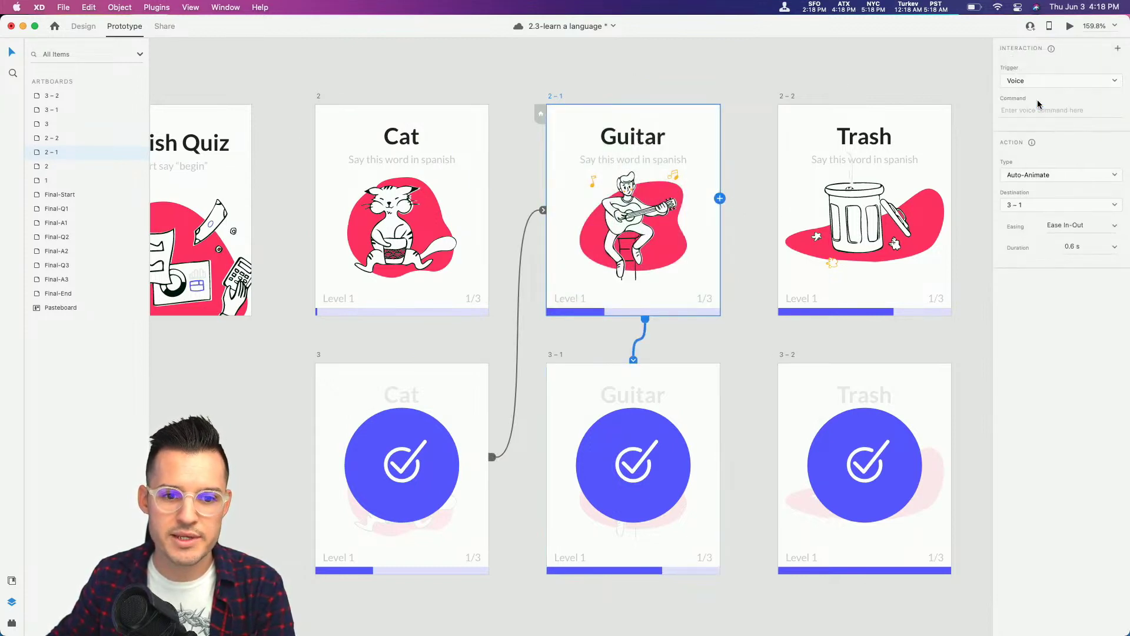
left_click(1033, 111)
type("G")
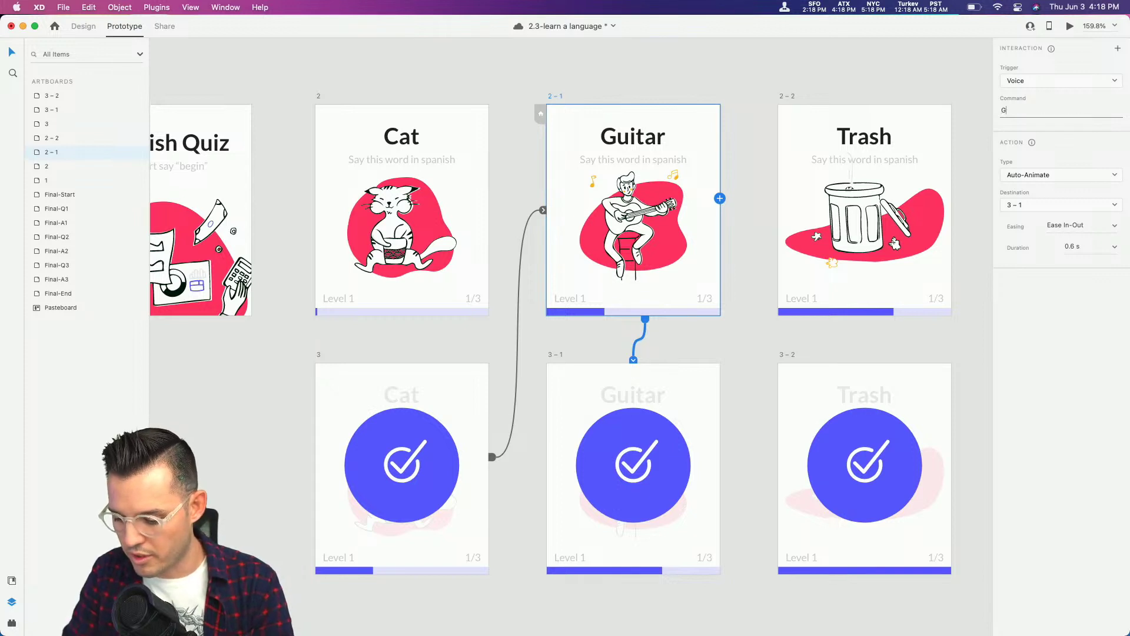
type("uitara")
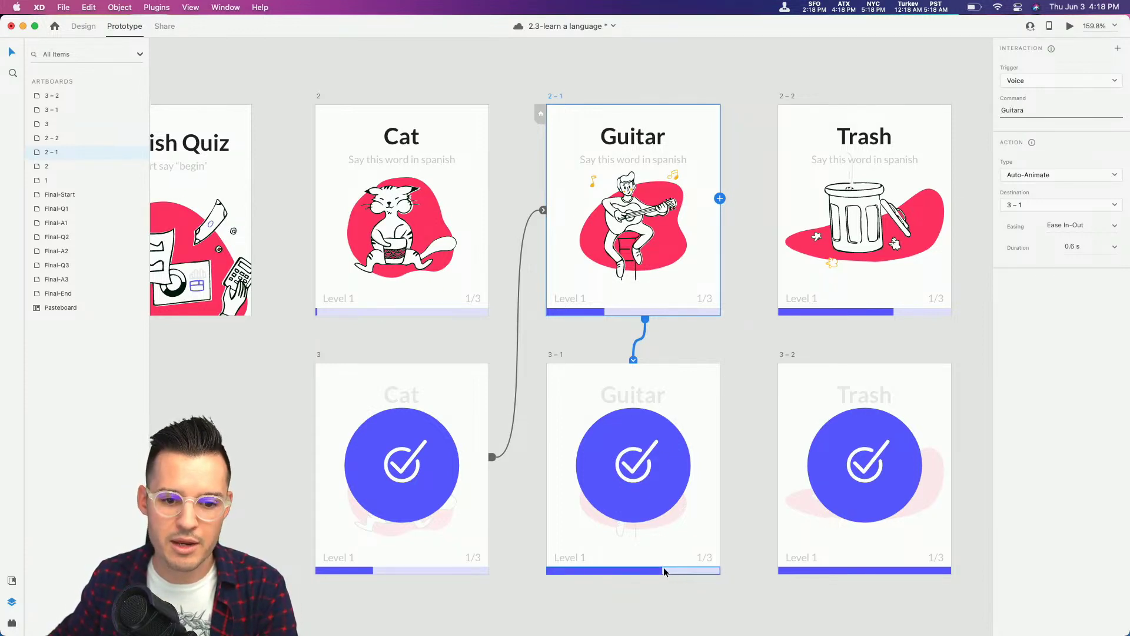
Step: Link the Trash question artboard to its success artboard 3 – 2 with the voice command "Basura"
left_click(785, 97)
left_click_drag(951, 199, 936, 425)
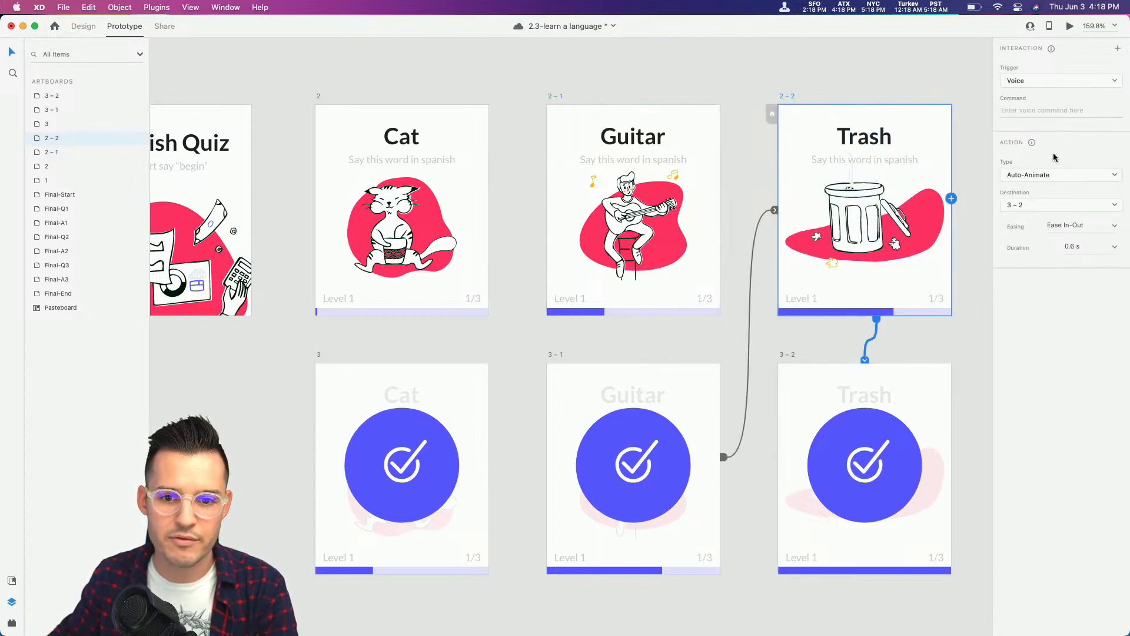
left_click(1029, 111)
type("Basura")
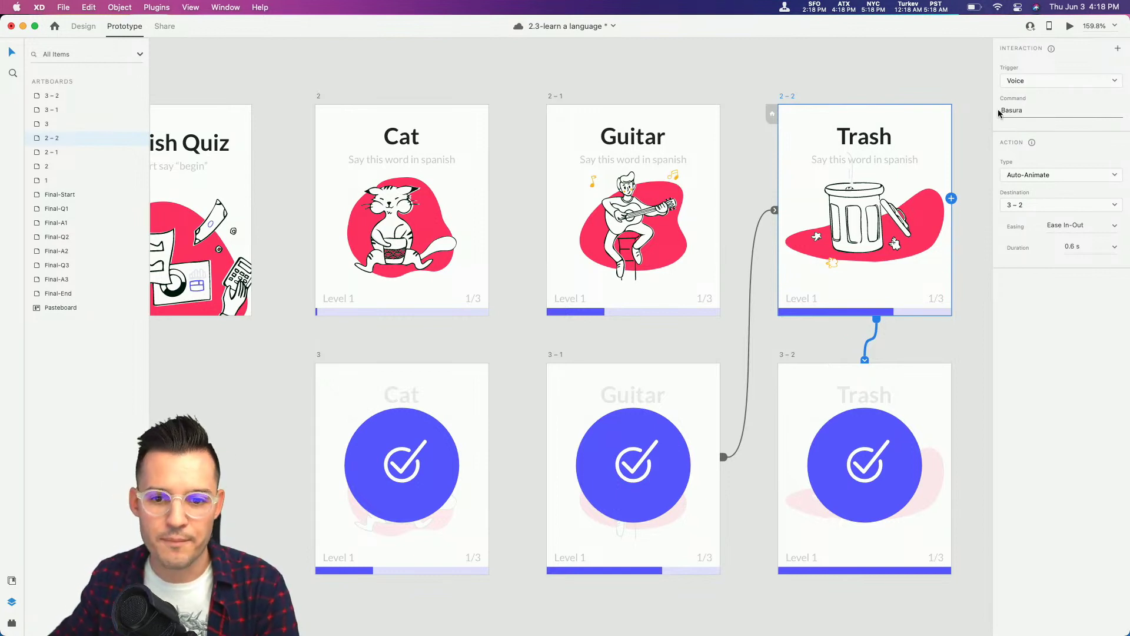
left_click(880, 78)
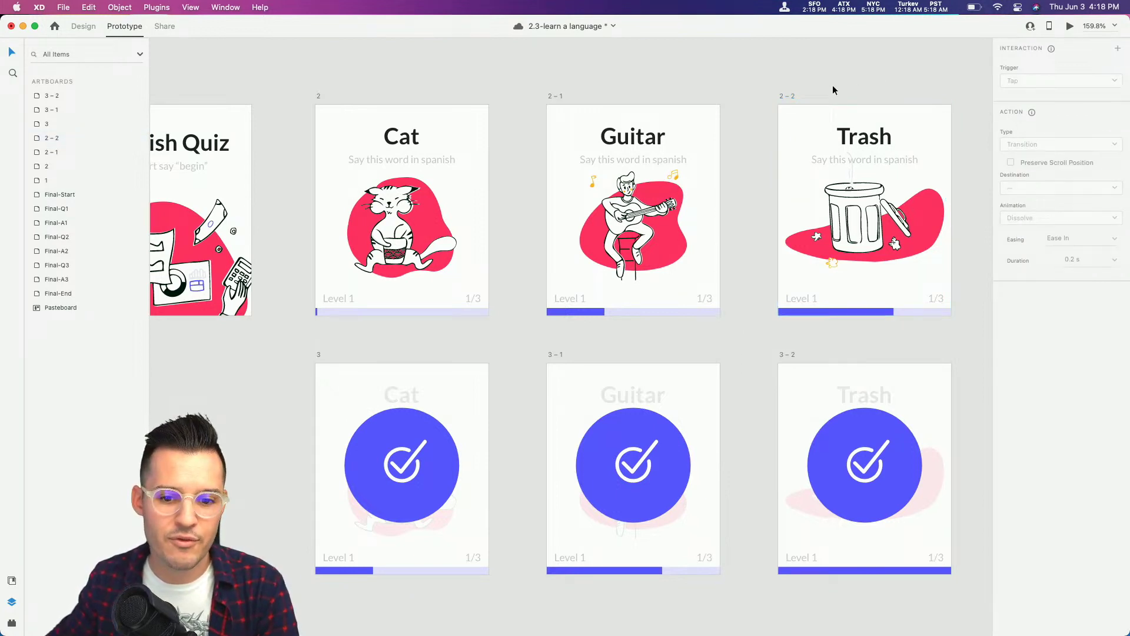
Step: Preview the quiz prototype from the Spanish Quiz start artboard, save the document and close the preview
left_click_drag(832, 90, 869, 88)
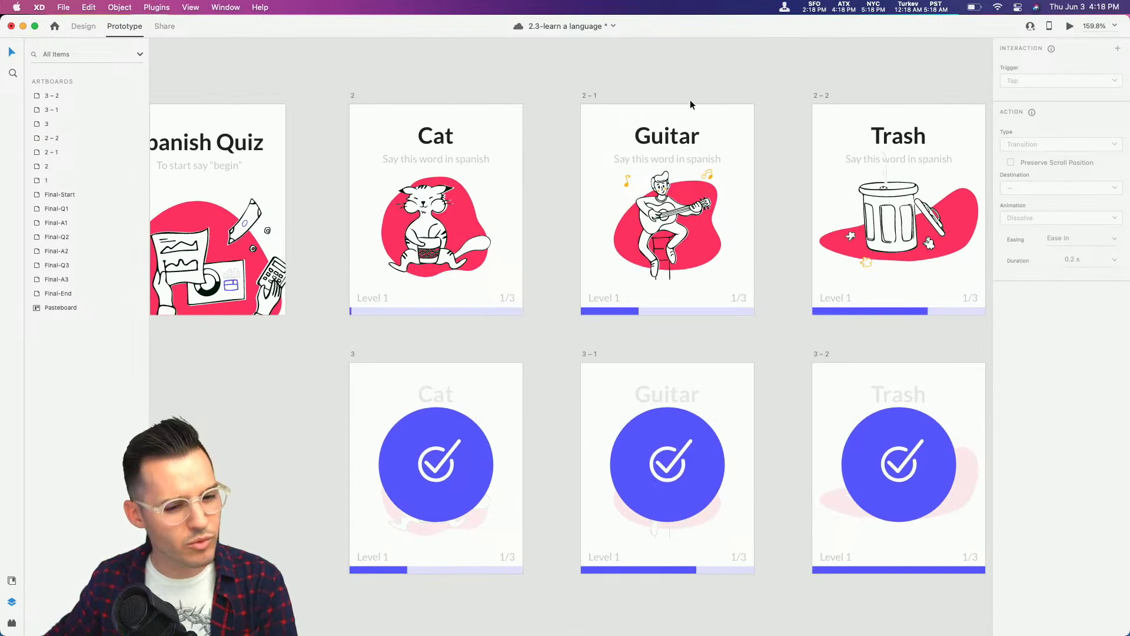
left_click_drag(548, 94, 877, 96)
left_click(444, 98)
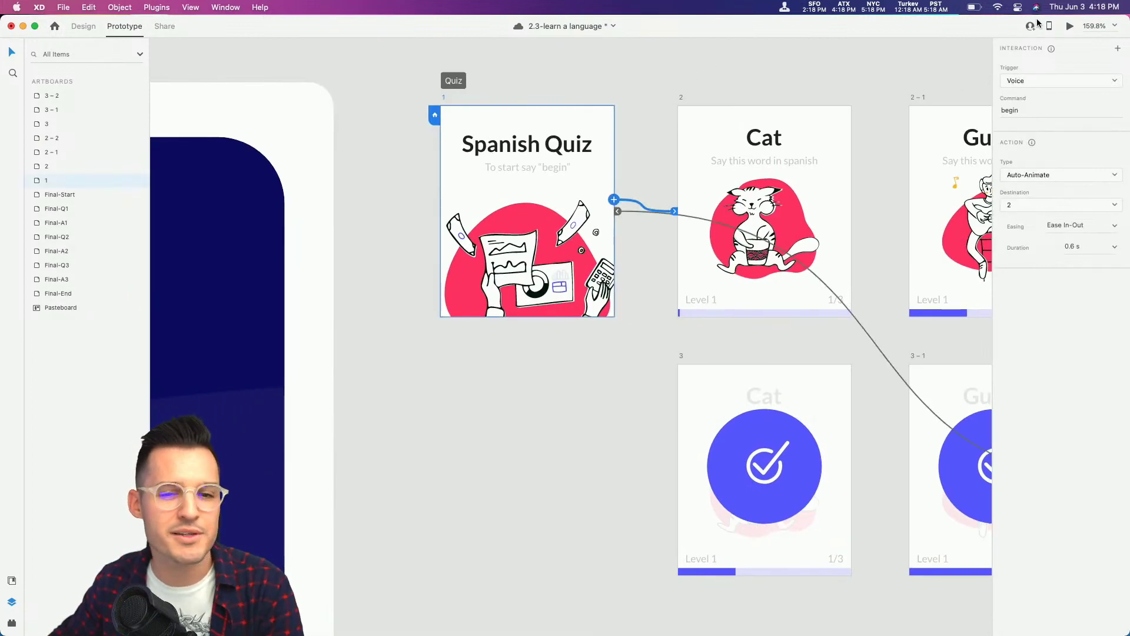
left_click(1069, 26)
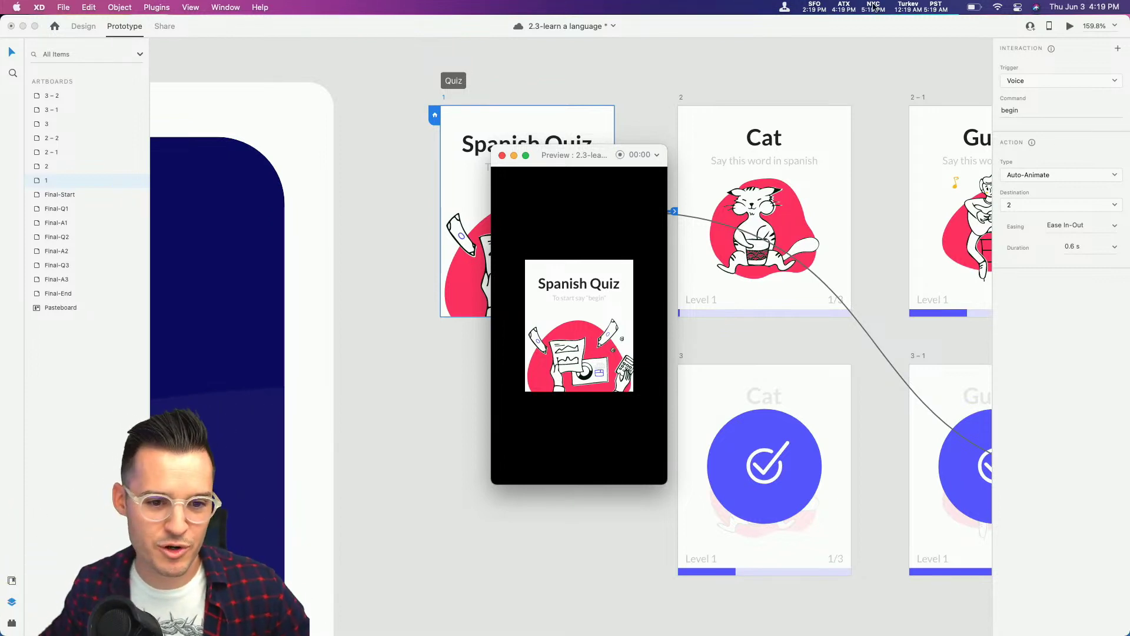
left_click(684, 262)
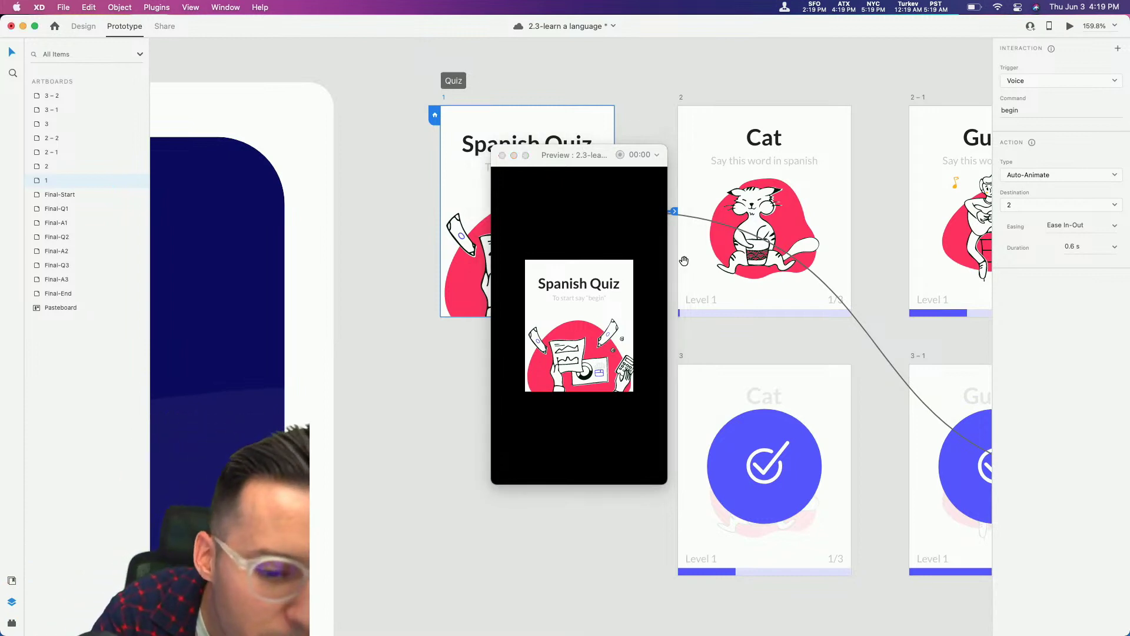
key("super+s")
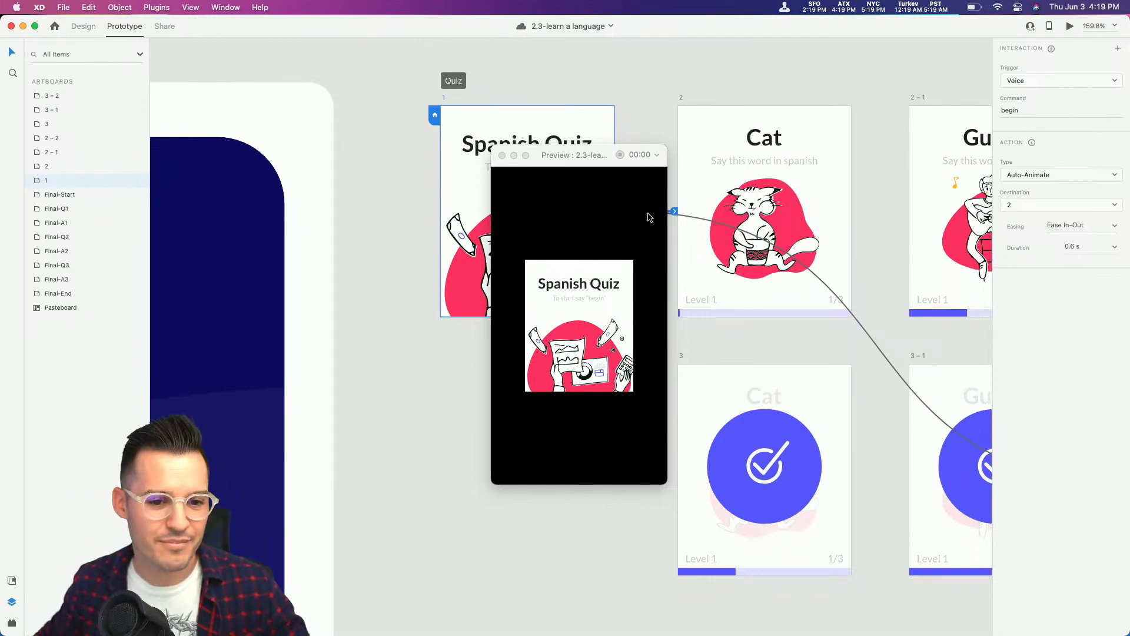
left_click_drag(513, 158, 495, 164)
left_click(495, 163)
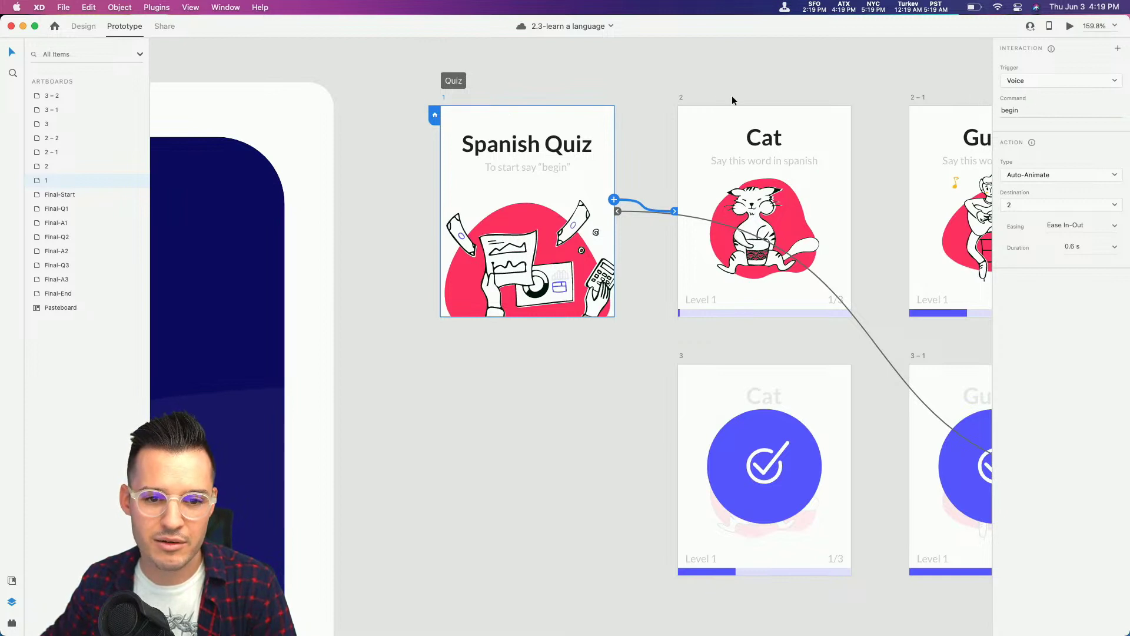
Step: Preview the prototype again with the Cat question artboard selected and close the preview
left_click(682, 97)
left_click(1069, 26)
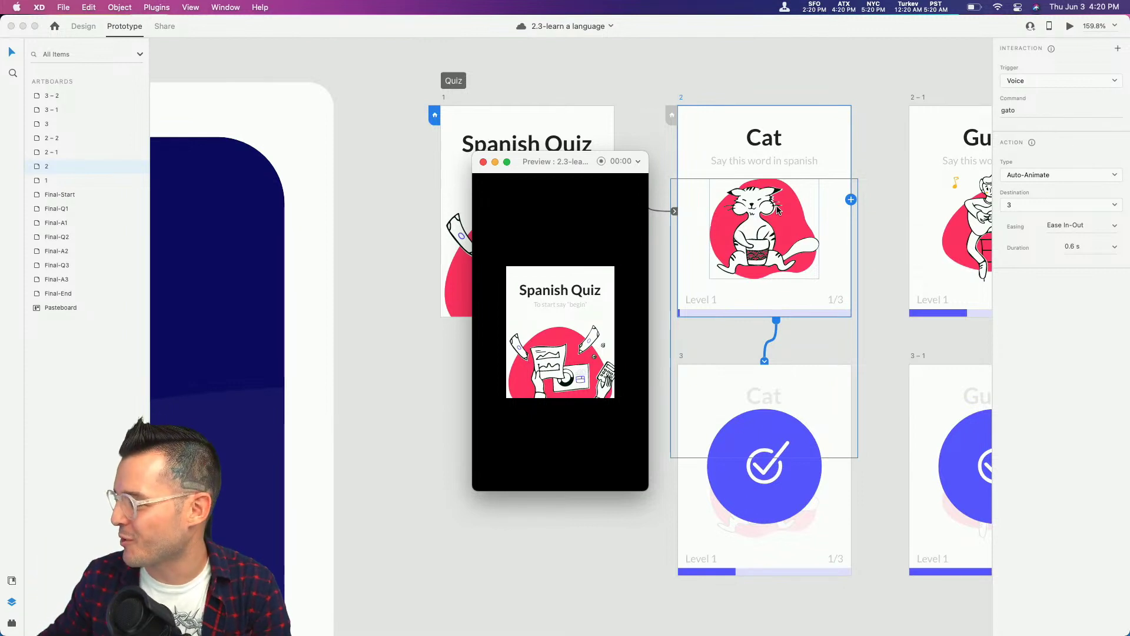
left_click_drag(576, 167, 497, 164)
left_click(403, 160)
scroll(645, 69, "down", 10)
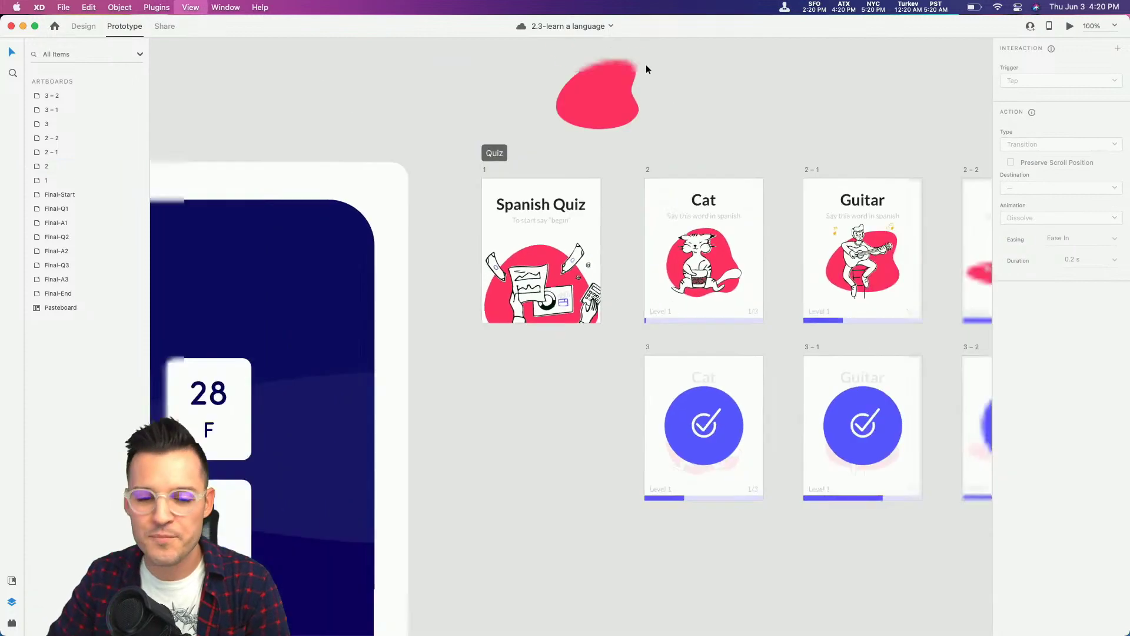
scroll(747, 108, "right", 5)
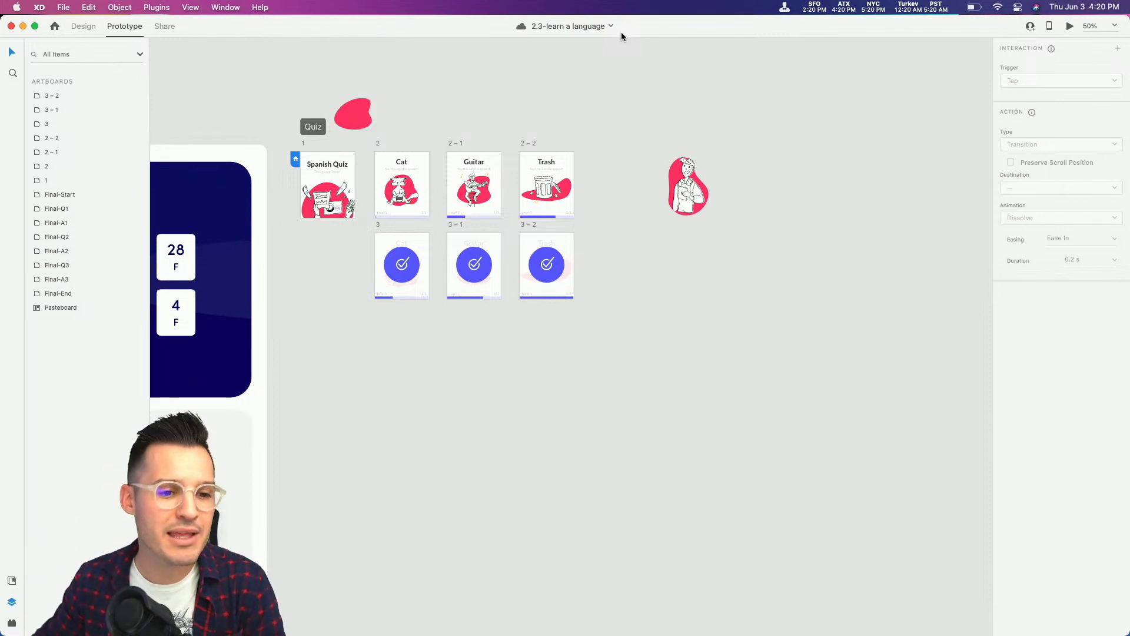
Step: Try the phonetic voice command "gahto" on the Cat question artboard and test it in the preview
key("z")
left_click_drag(360, 136, 458, 224)
left_click_drag(424, 156, 582, 122)
left_click_drag(355, 122, 554, 116)
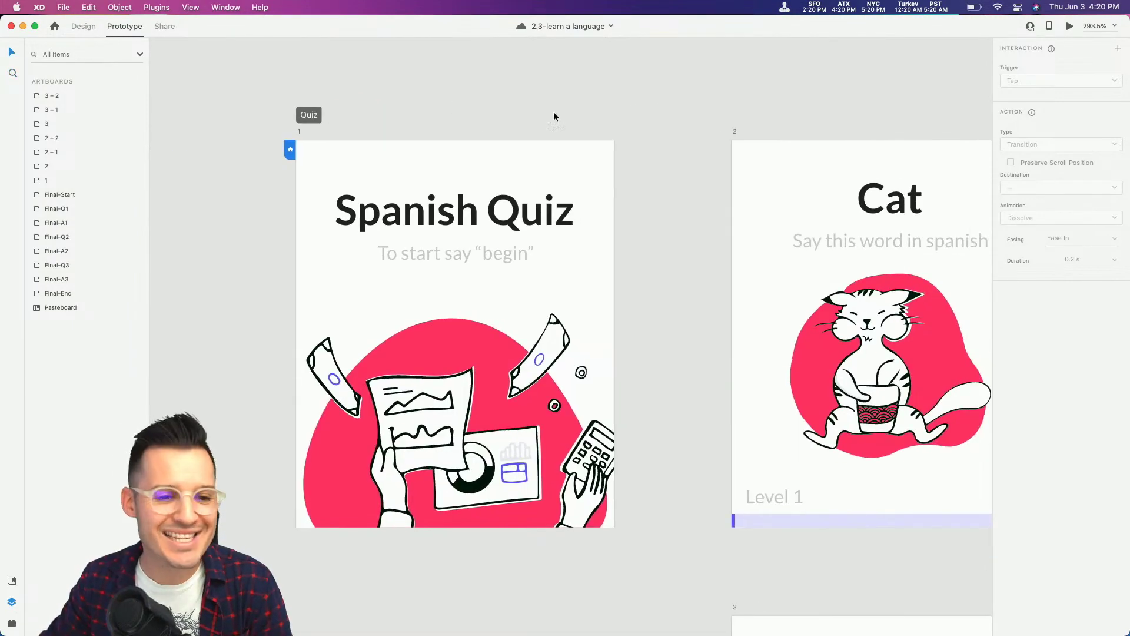
left_click(735, 132)
left_click_drag(844, 117, 646, 100)
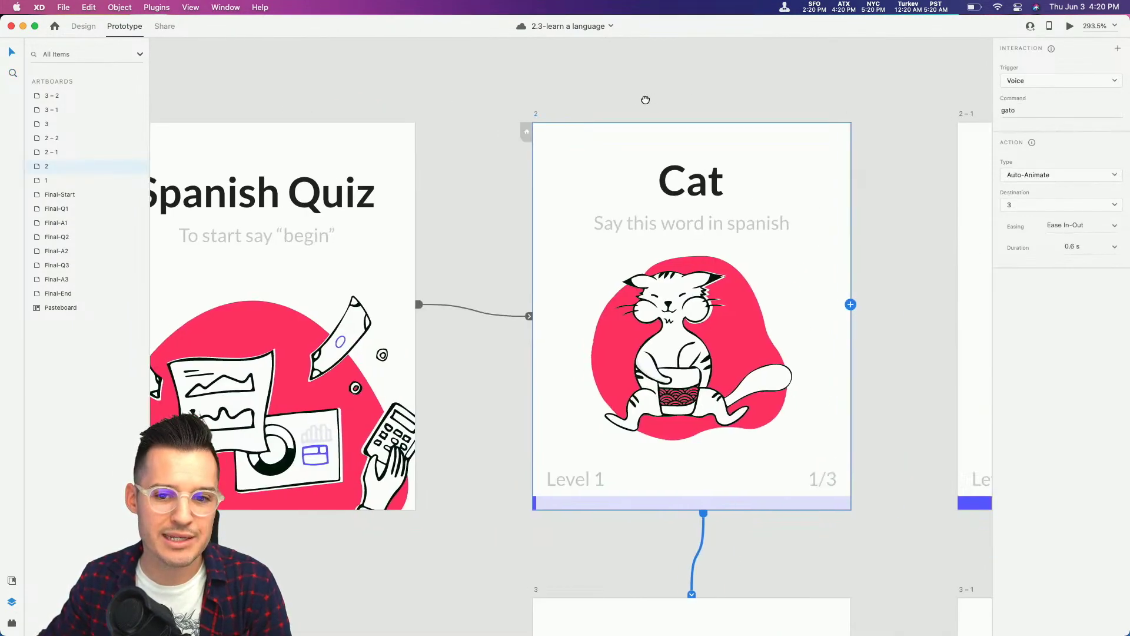
left_click(1041, 115)
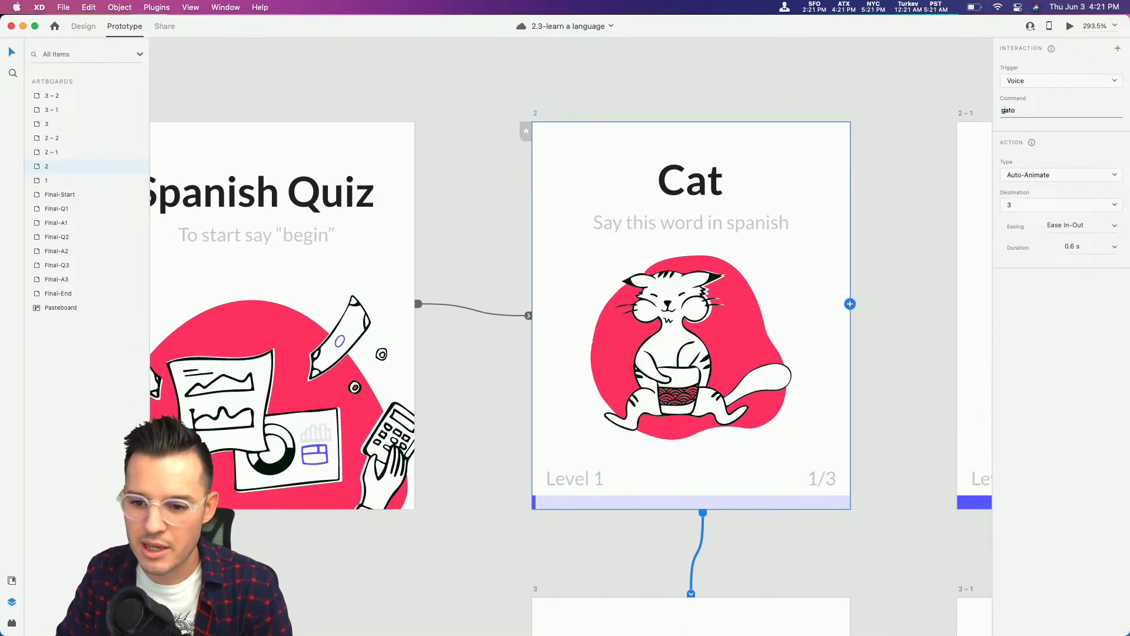
type("h")
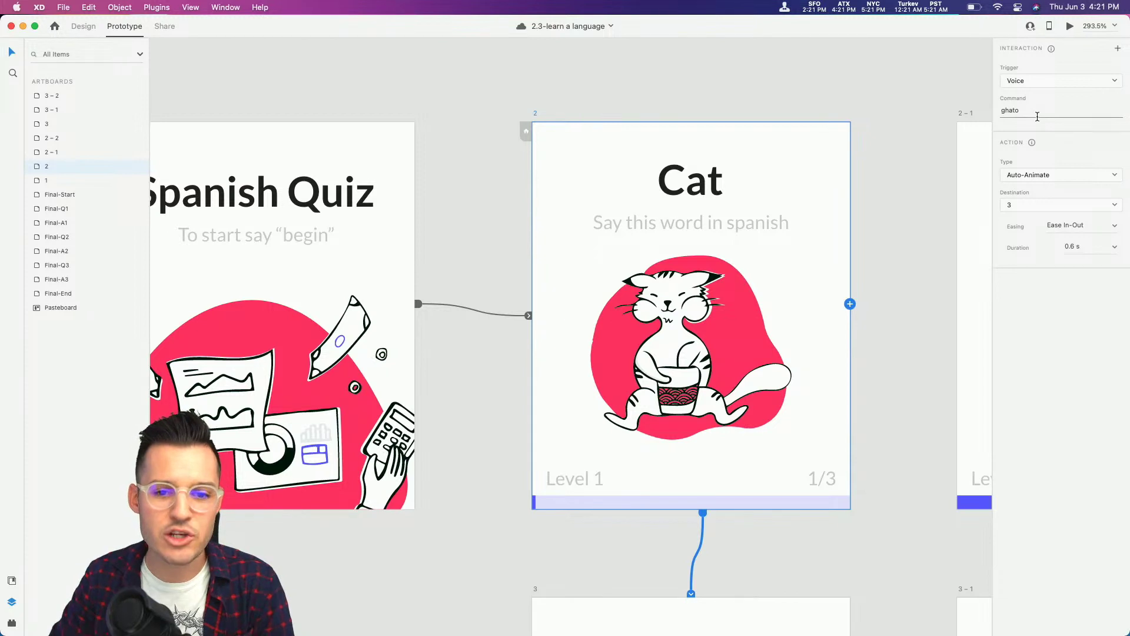
key("BackSpace")
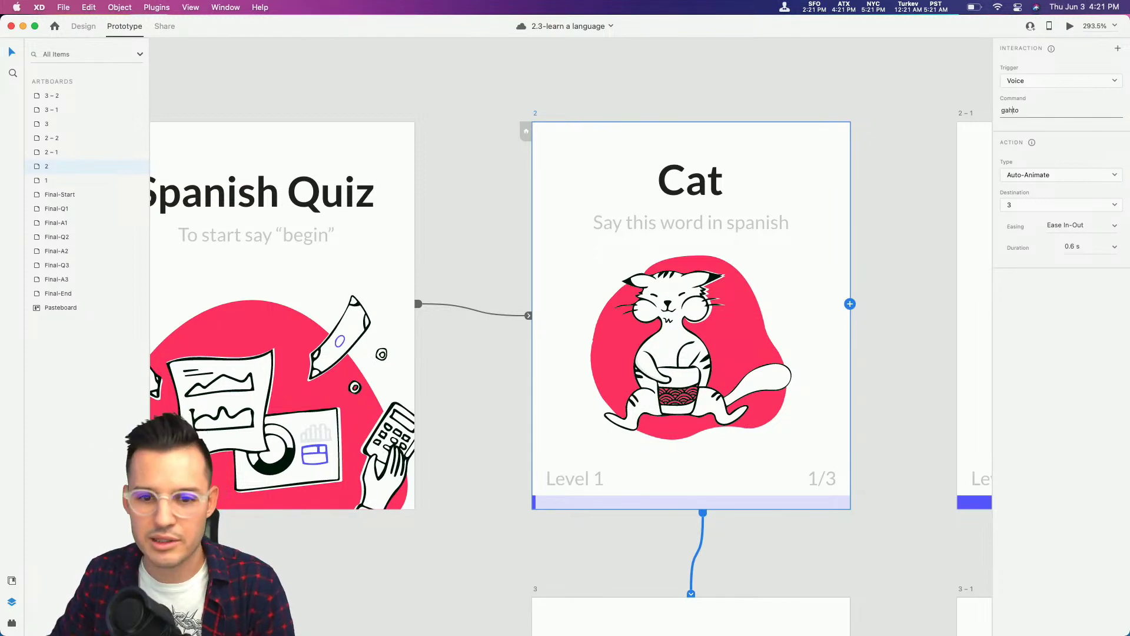
left_click(535, 116)
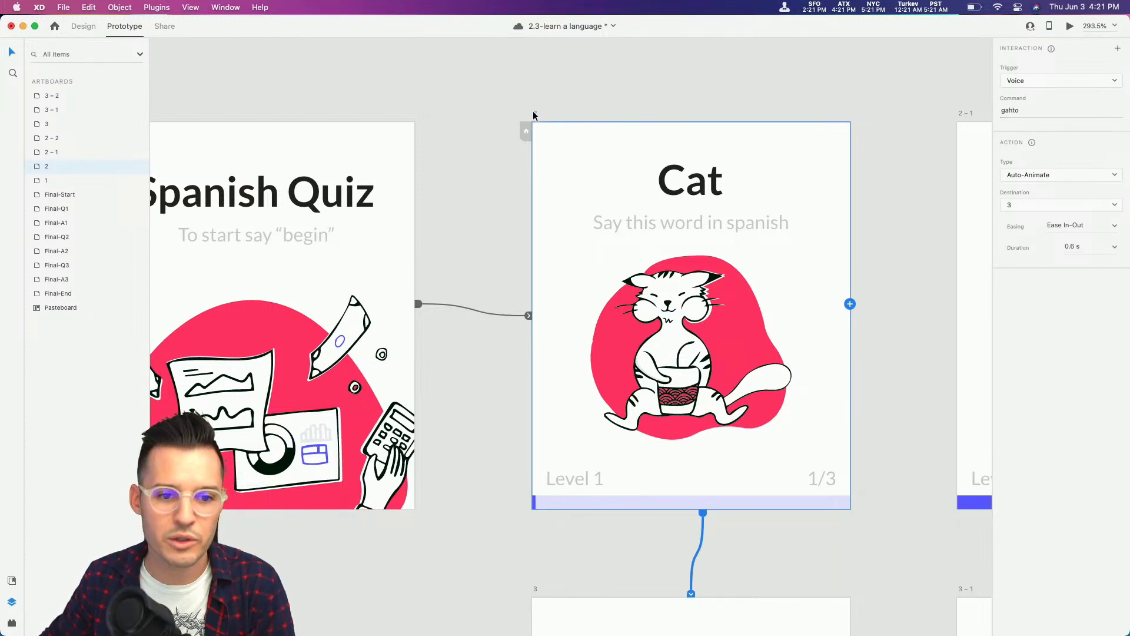
left_click(1070, 27)
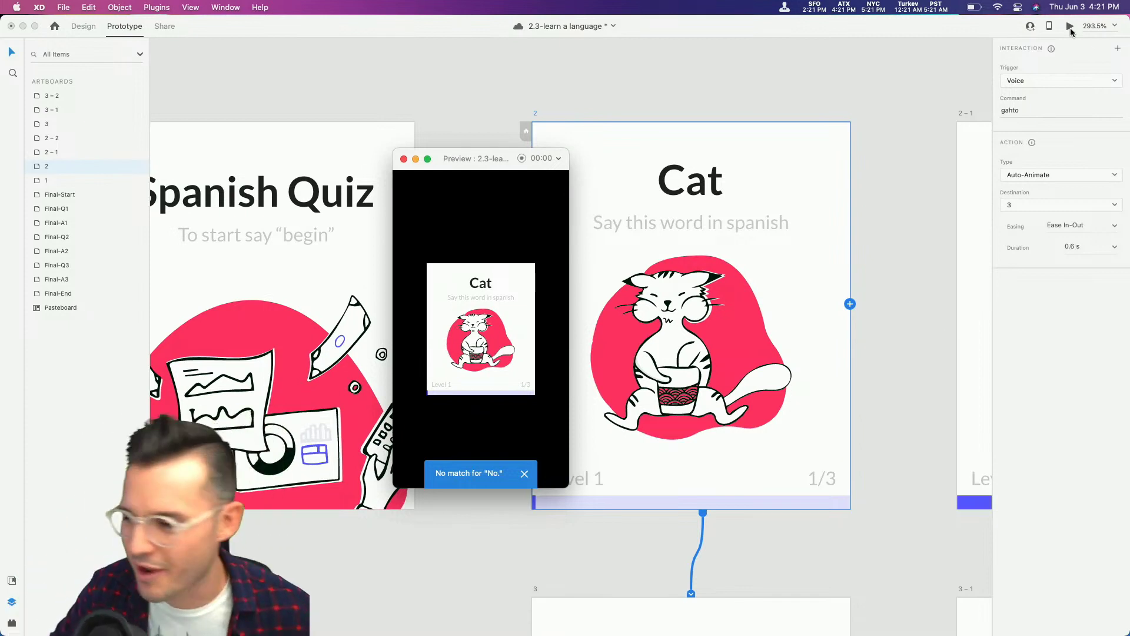
key("super+s")
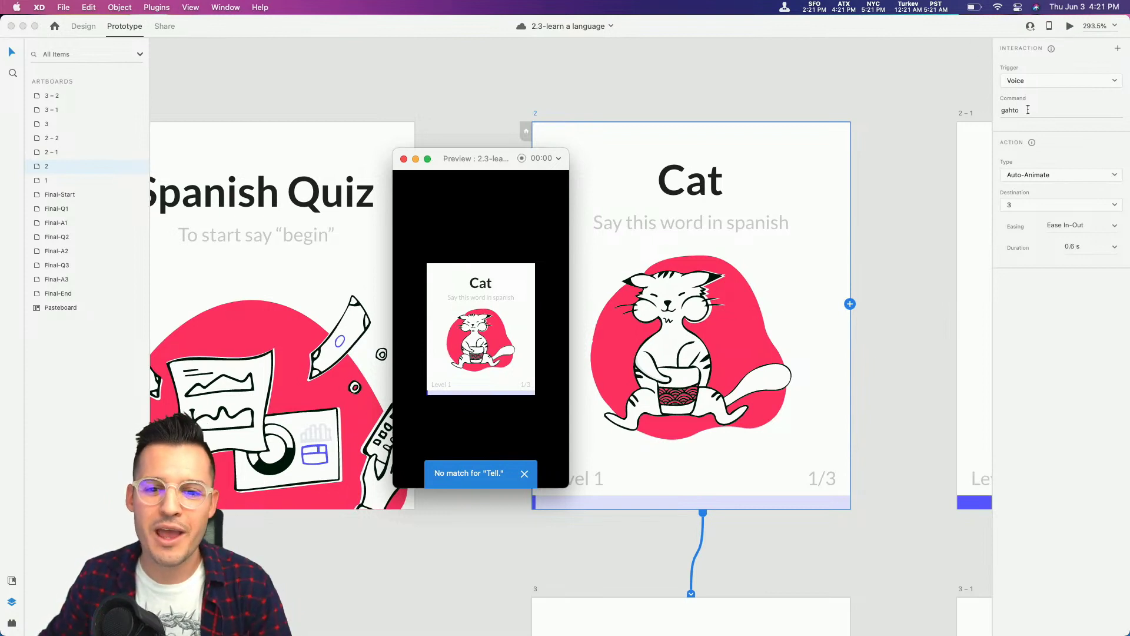
Step: Set the Cat question artboard's voice command to "cat"
left_click(1028, 109)
type("cat")
key("Return")
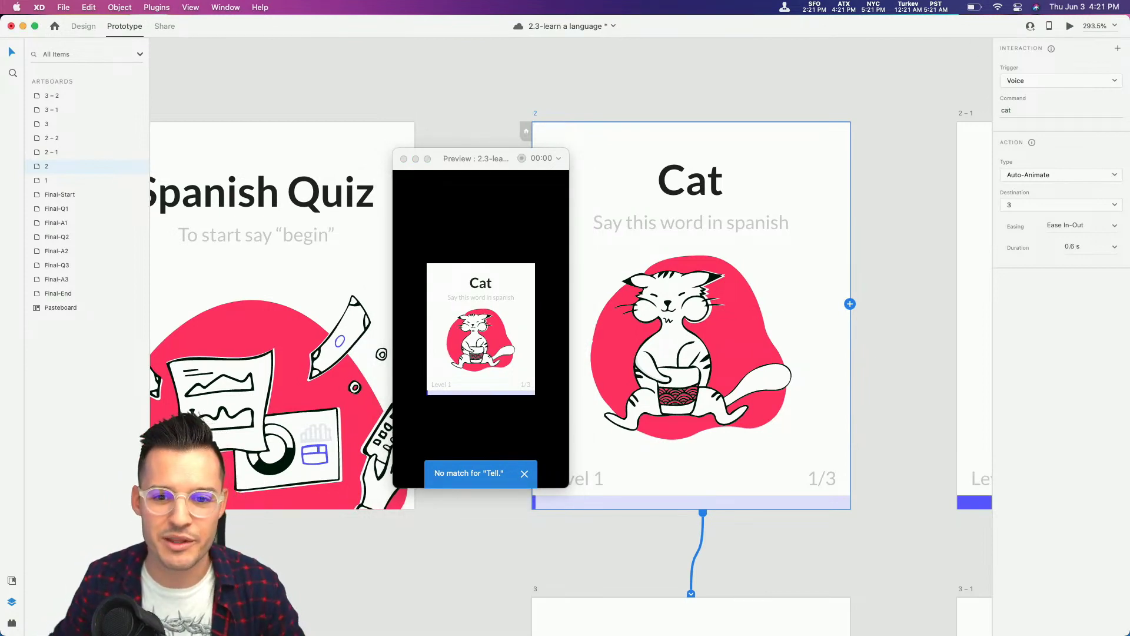
Step: Test the quiz preview with the "cat" voice command, return the canvas to 100% zoom and close the preview
left_click(515, 304)
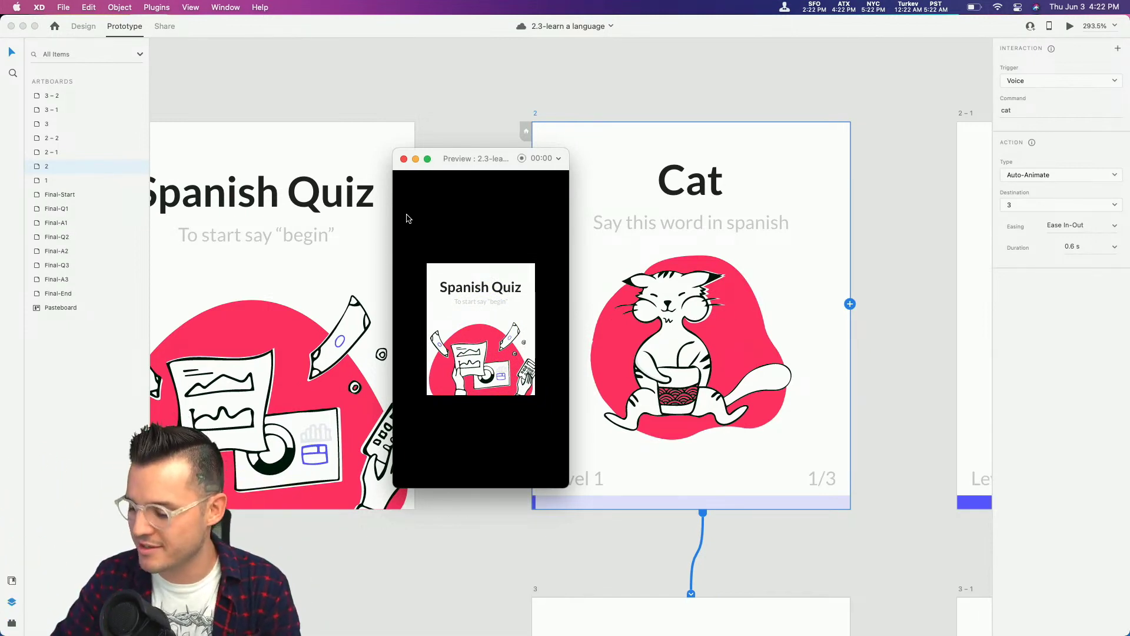
key("super+2")
key("super+1")
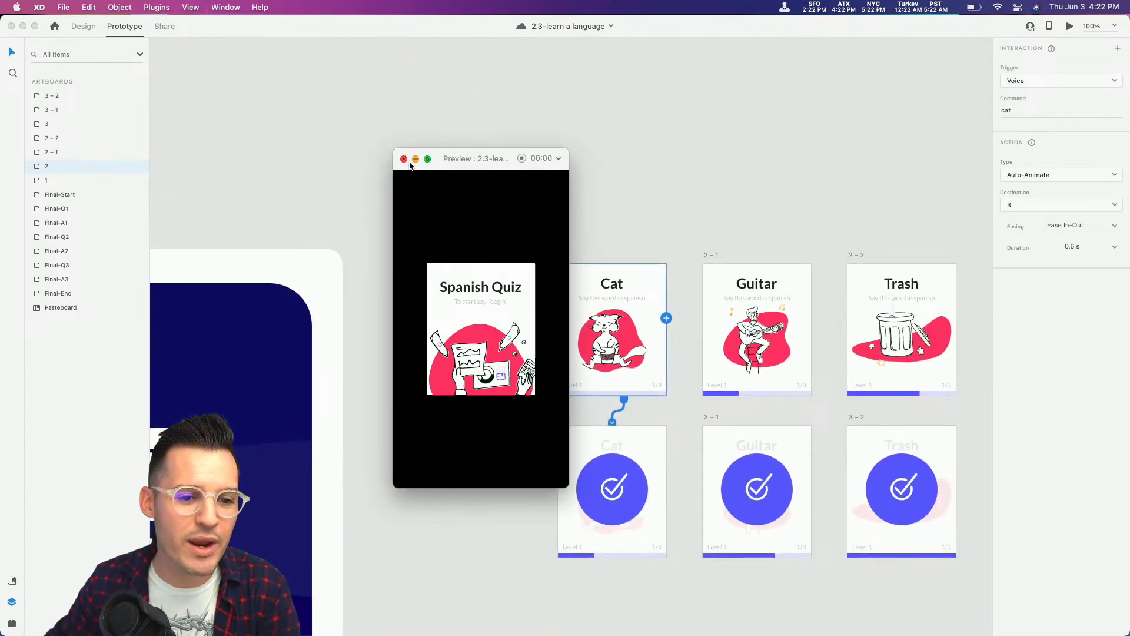
left_click(404, 159)
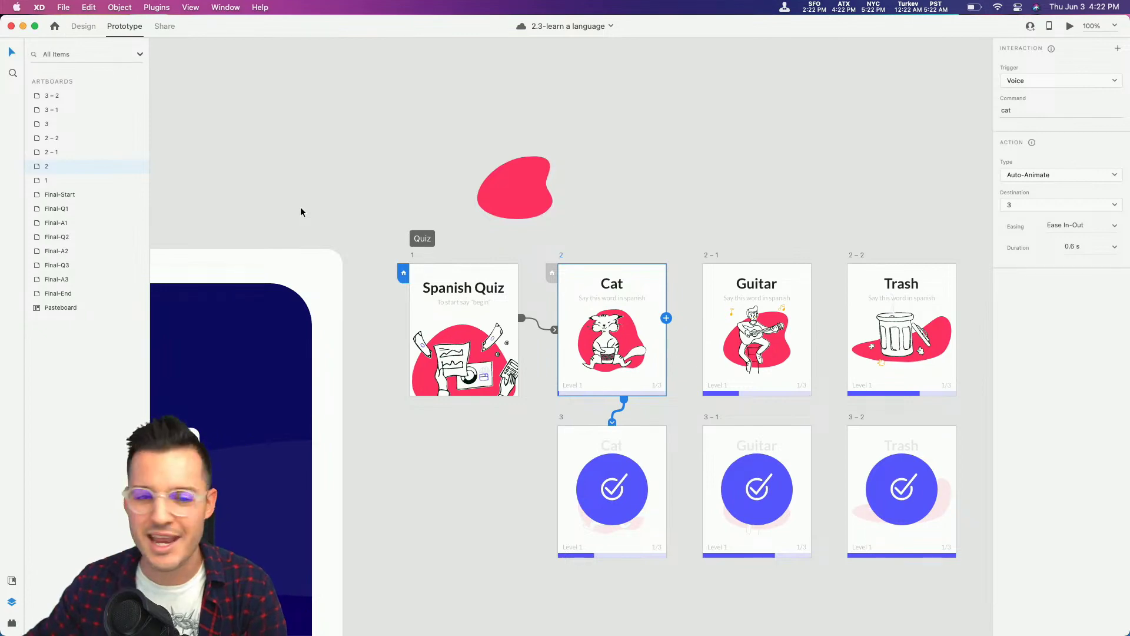
Step: Switch to Chrome and watch the 06022021_streamingservice.mp4 submission full screen in the Discord challenge channel, then exit full screen
key("super+Tab")
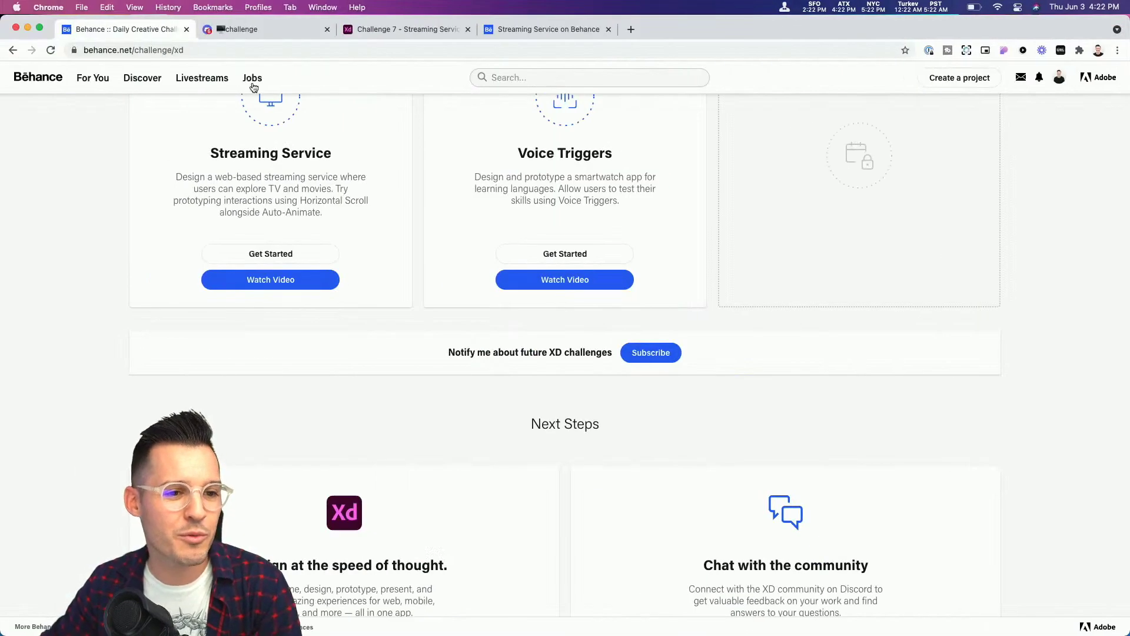
left_click(263, 32)
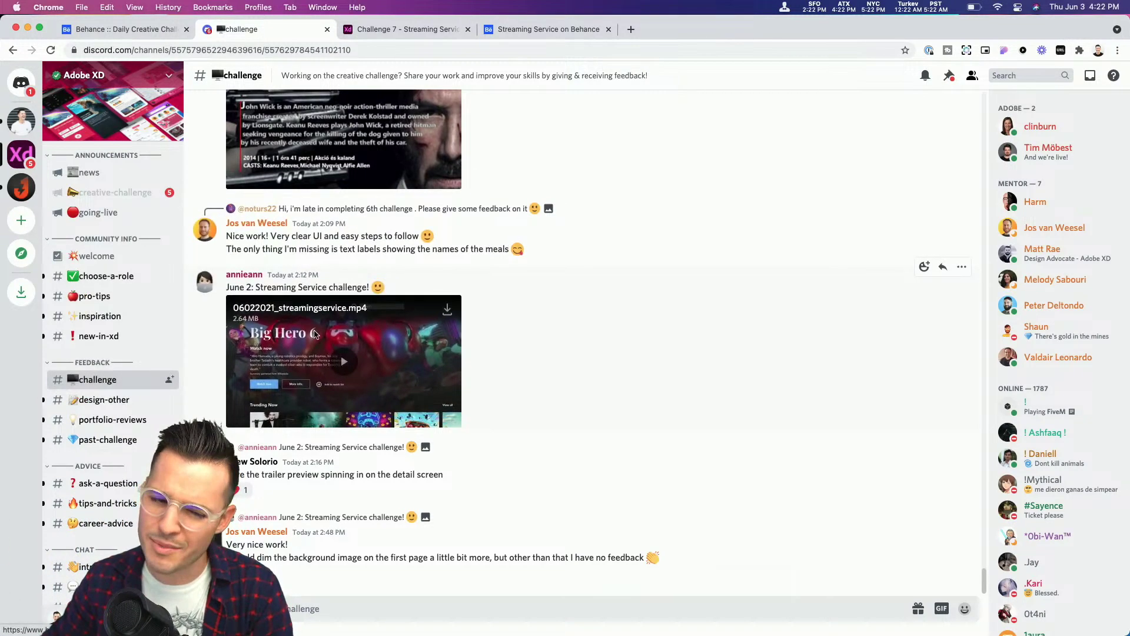
left_click(341, 375)
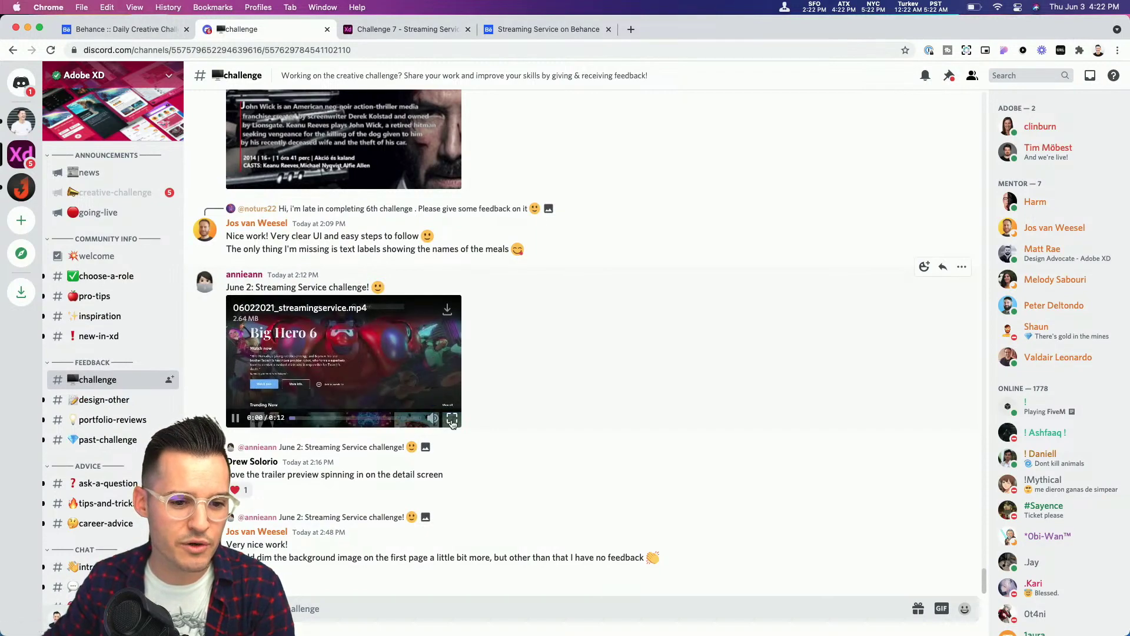
left_click(451, 421)
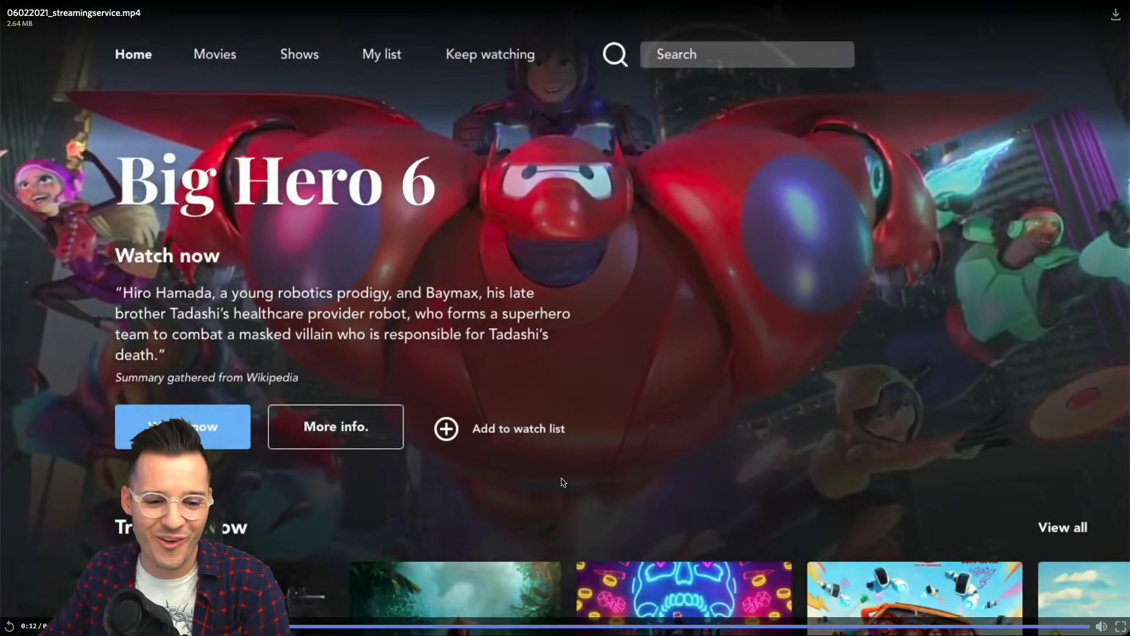
left_click(479, 627)
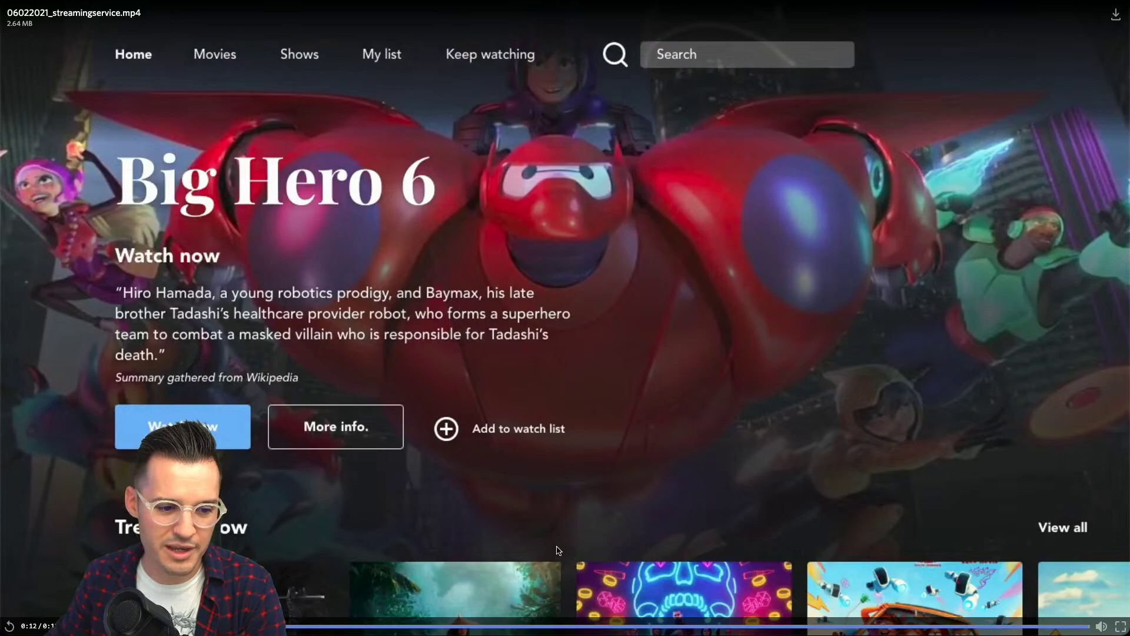
key("Escape")
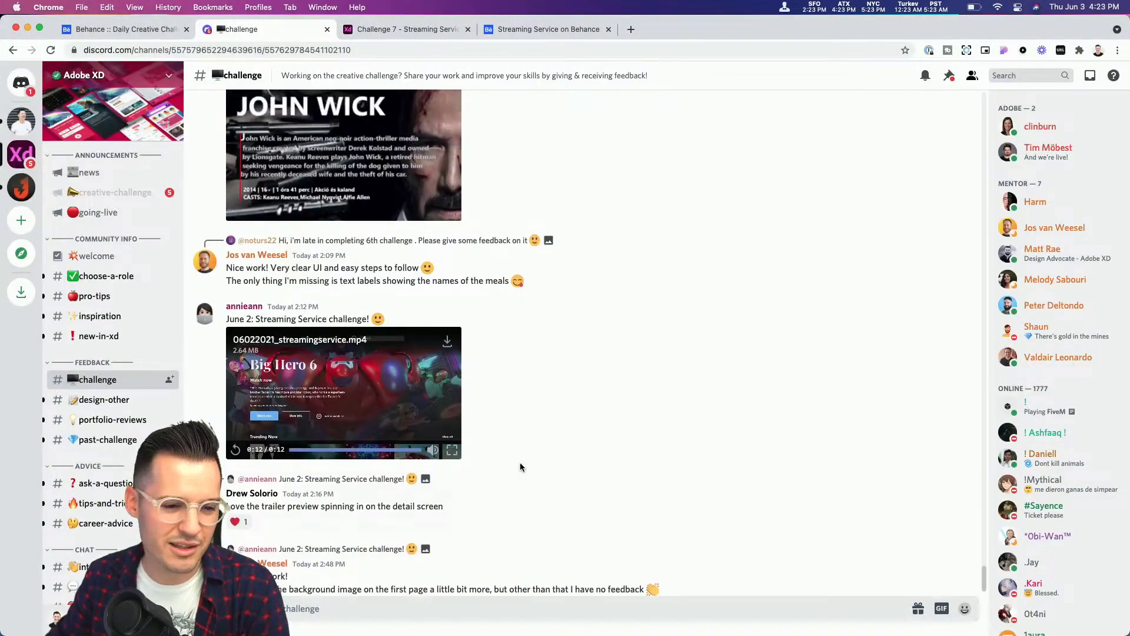
Step: Find the original "Challenge 7 - Streaming Service" post in the Discord challenge channel and bring up its shared wewatch prototype
scroll(521, 463, "up", 6)
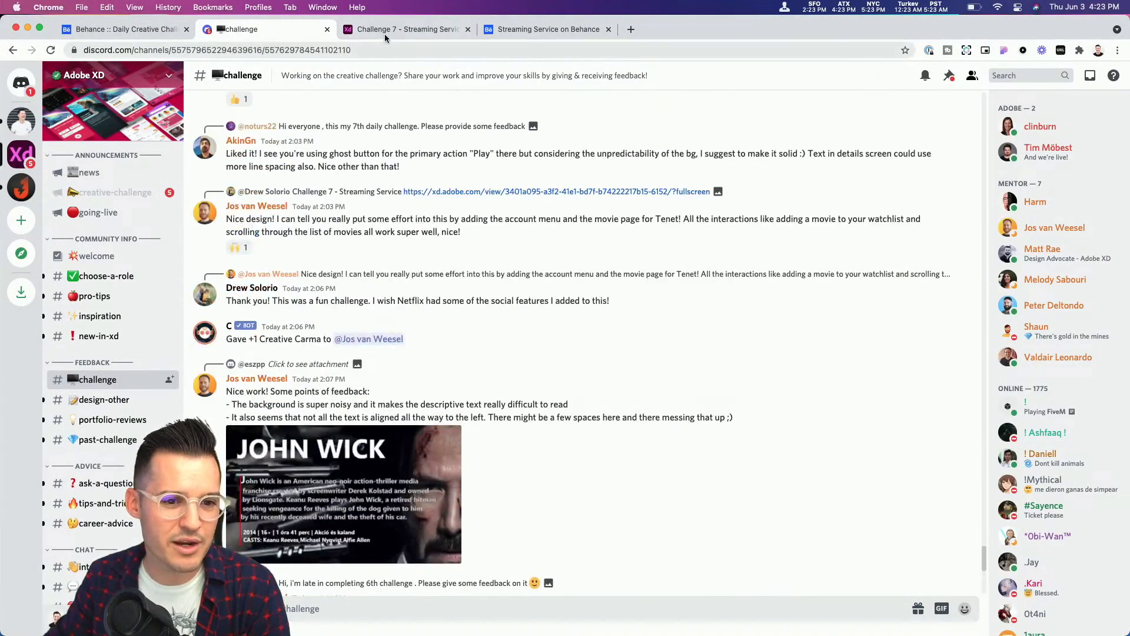
left_click(391, 30)
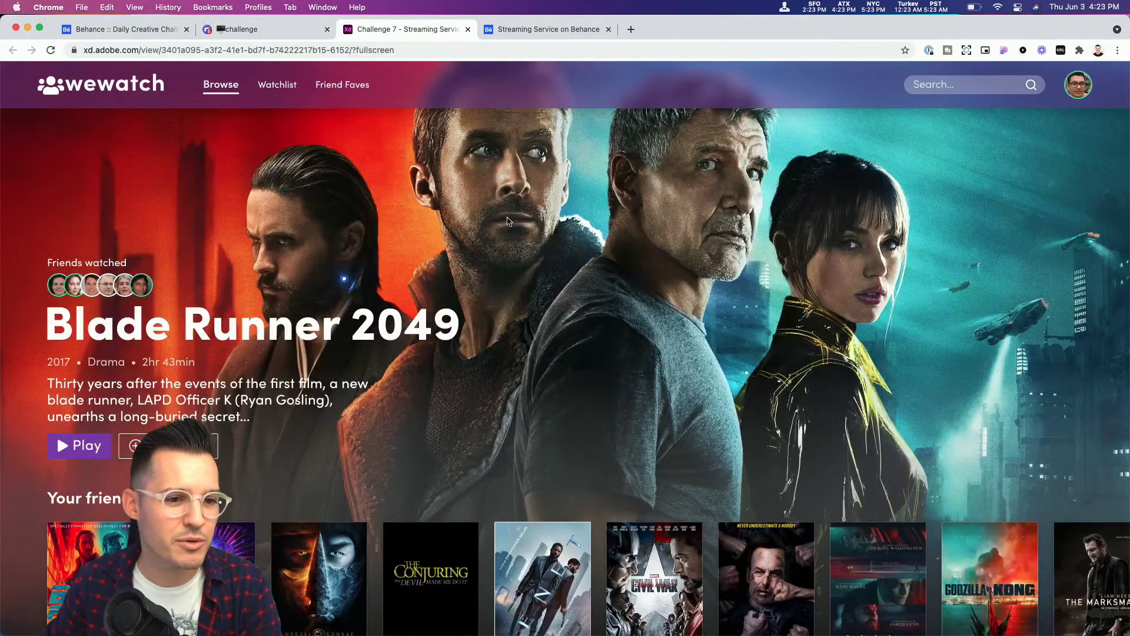
key("ctrl+shift+Tab")
scroll(674, 330, "up", 15)
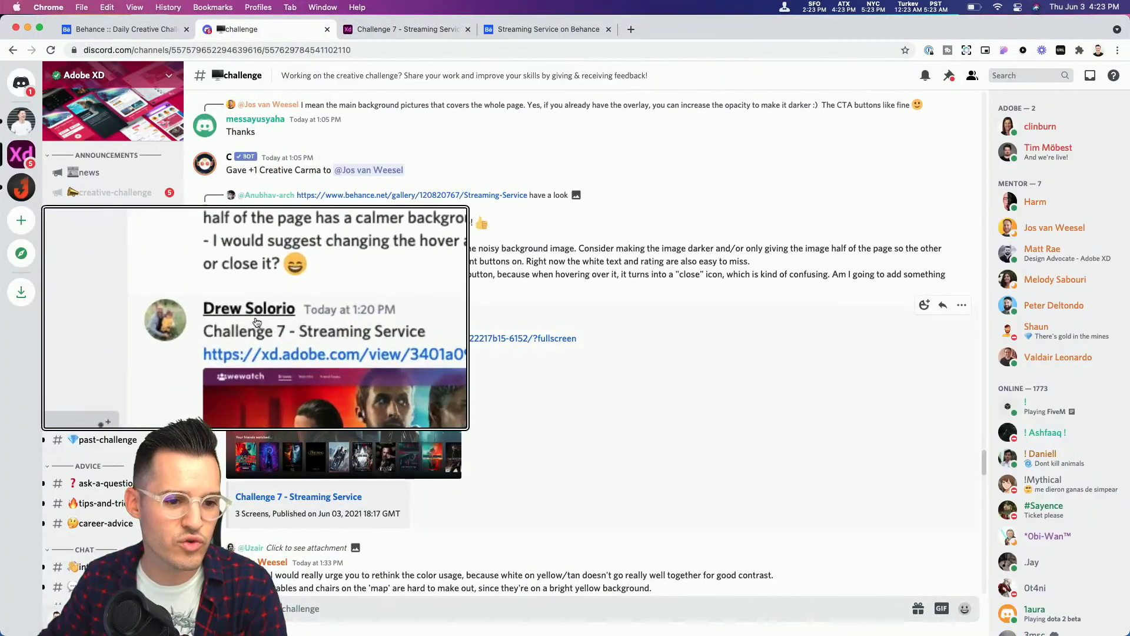
left_click(376, 29)
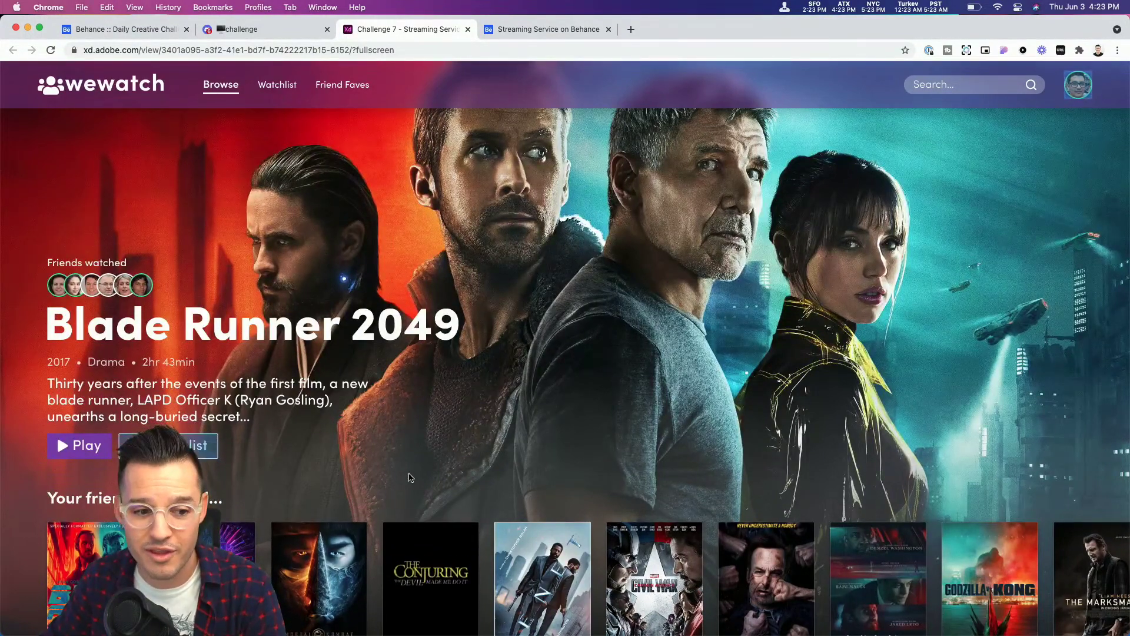
Step: Try the horizontal scrolling of the friends-watched movie row in the wewatch prototype in both directions
scroll(414, 485, "down", 3)
scroll(589, 518, "up", 1)
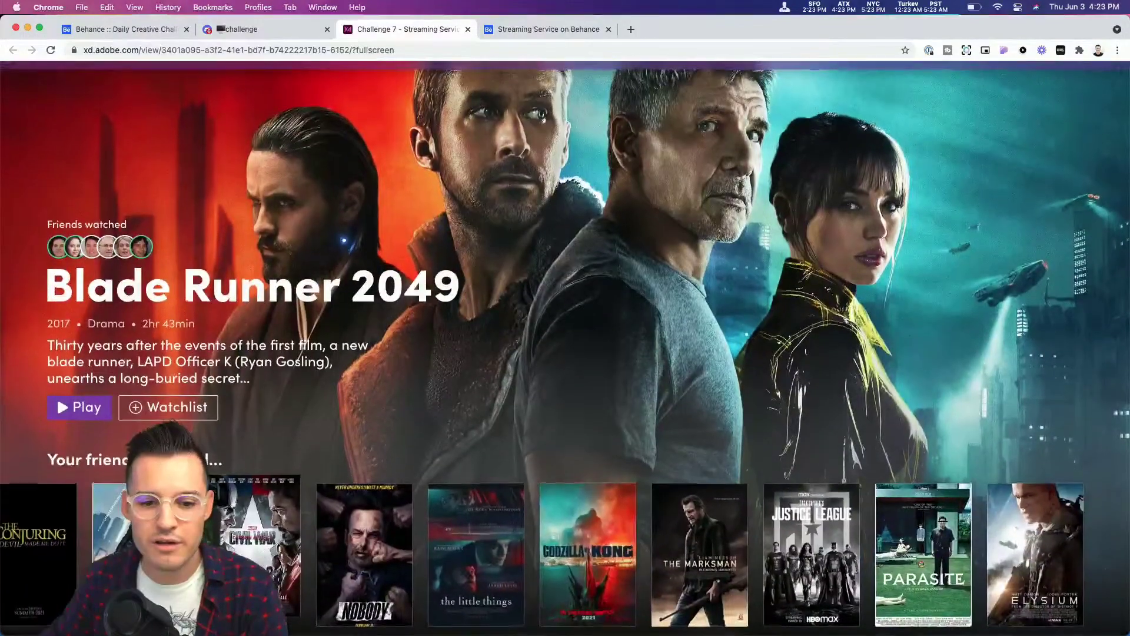
scroll(724, 540, "right", 5)
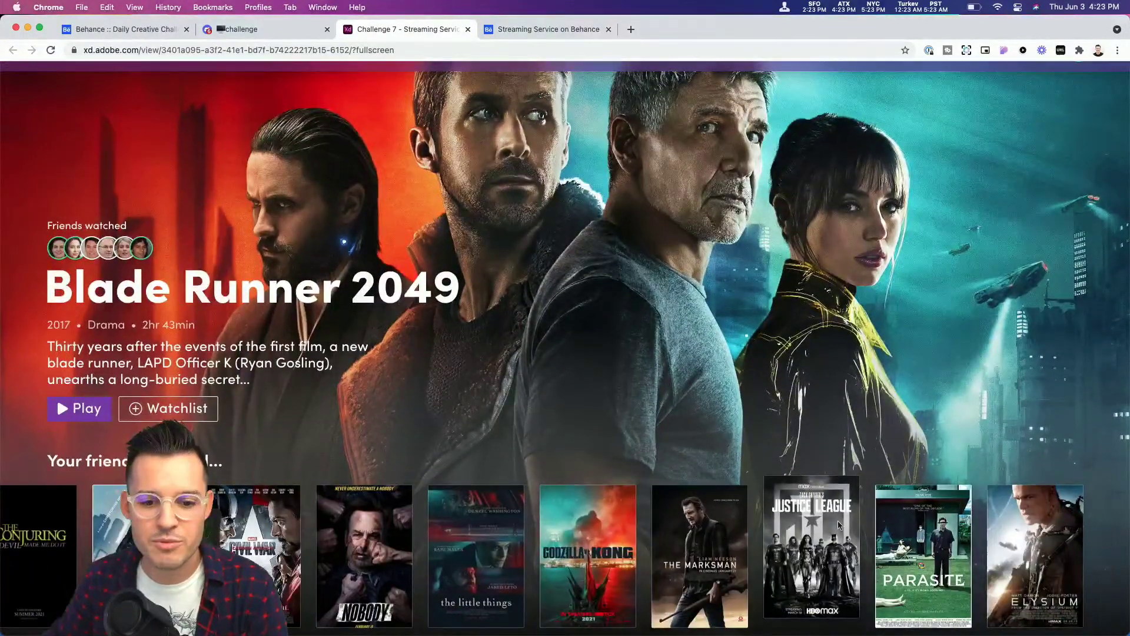
scroll(529, 435, "left", 5)
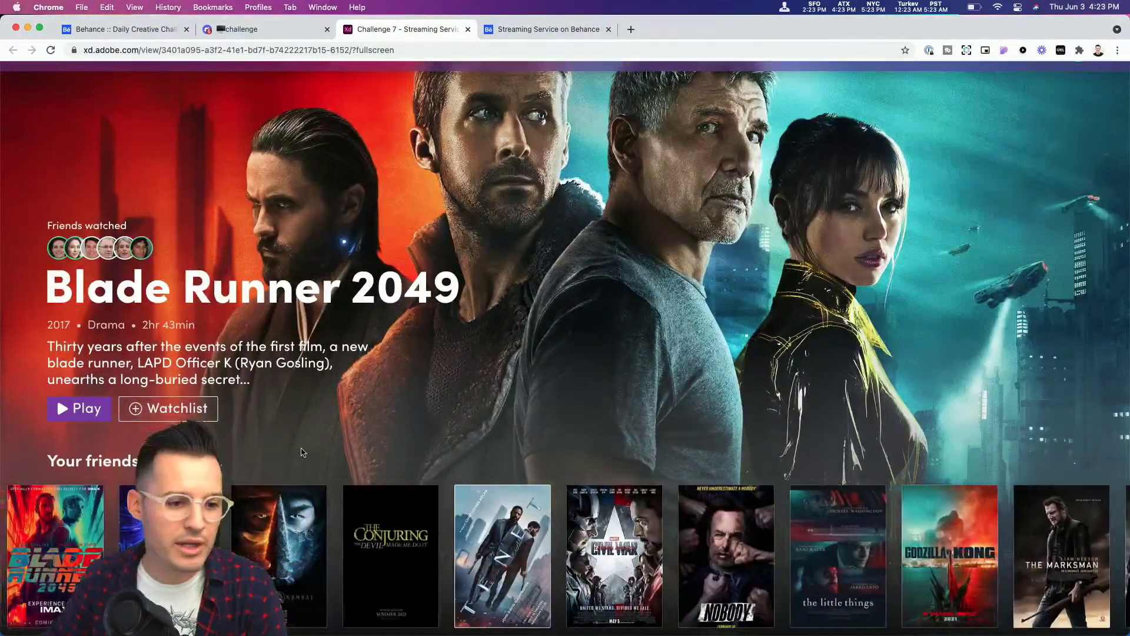
scroll(294, 433, "down", 1)
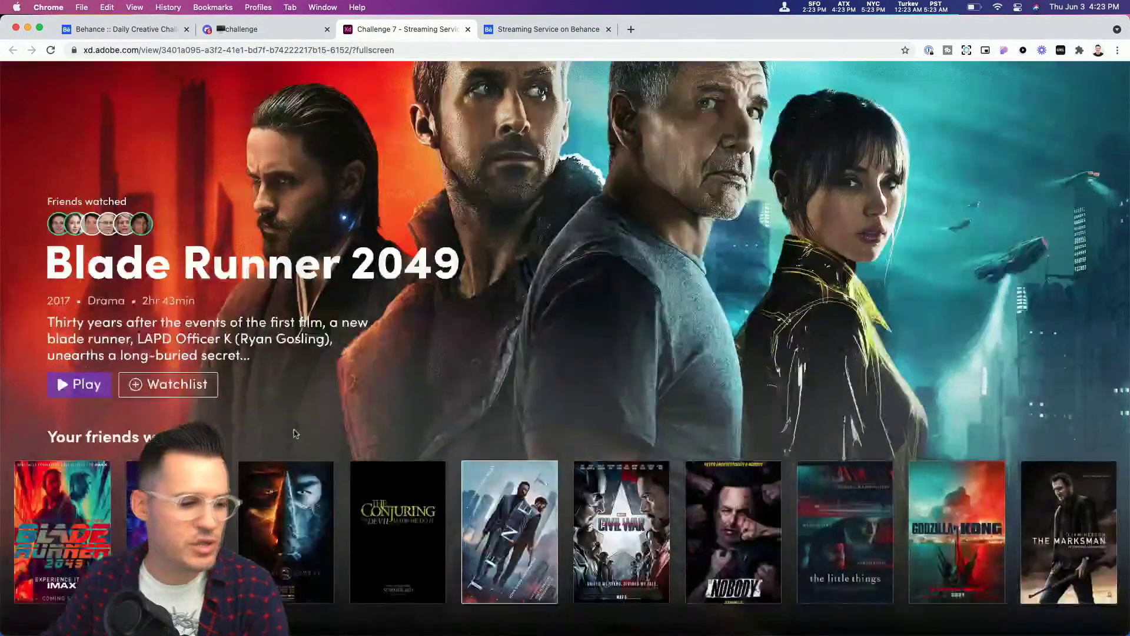
Step: Test the Blade Runner 2049 Watchlist button by toggling it on and off several times, and check the prototype's page header
left_click(180, 392)
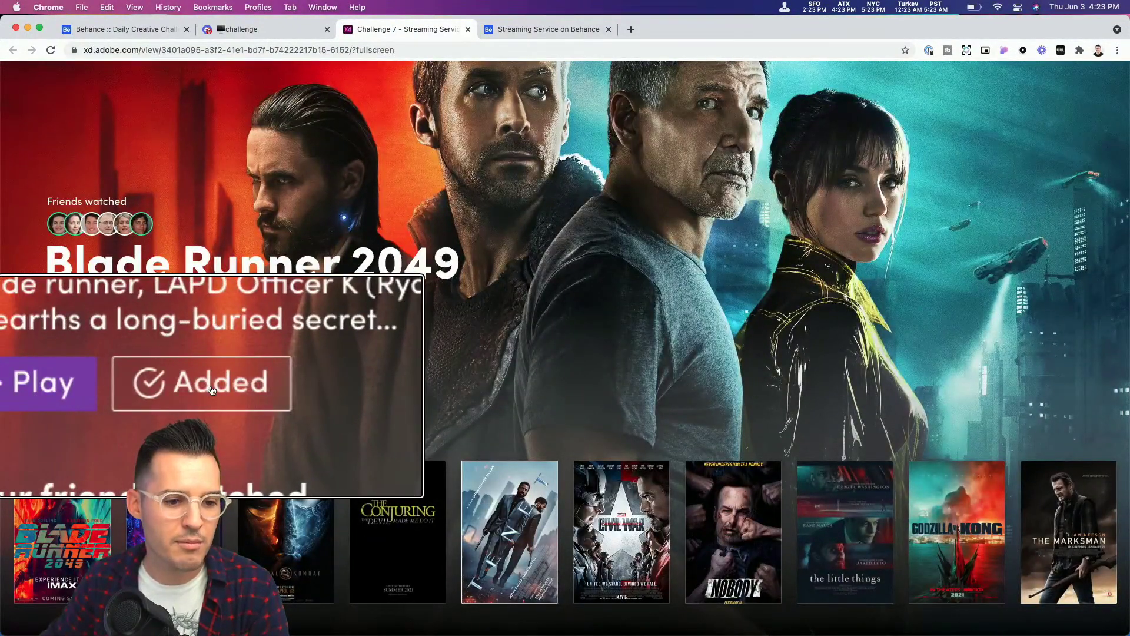
left_click(212, 390)
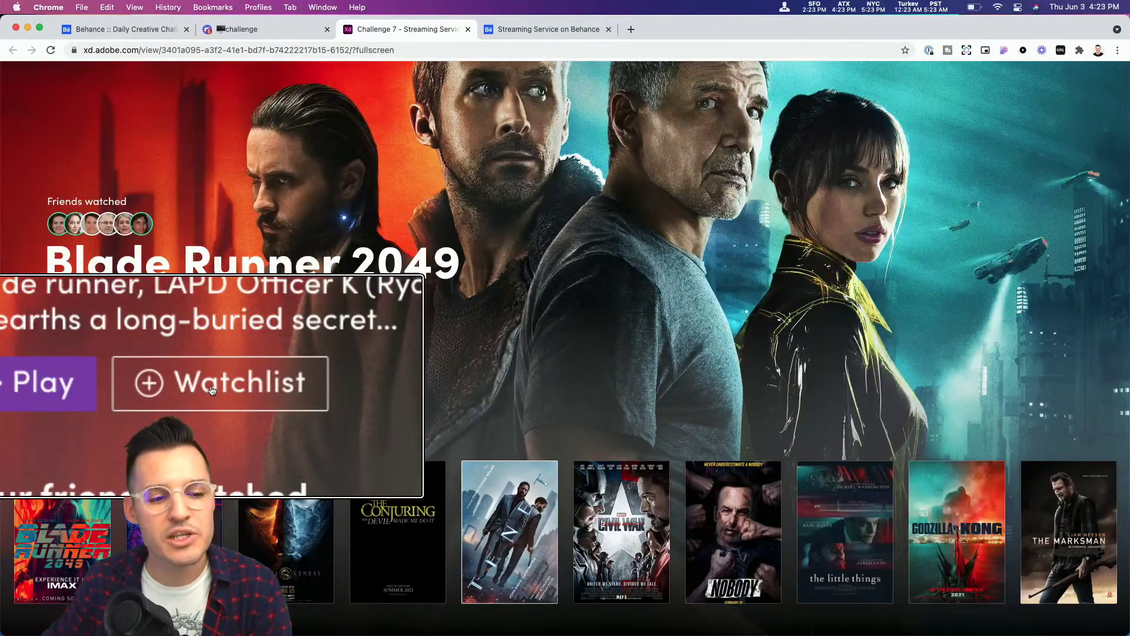
left_click(212, 390)
left_click(212, 390)
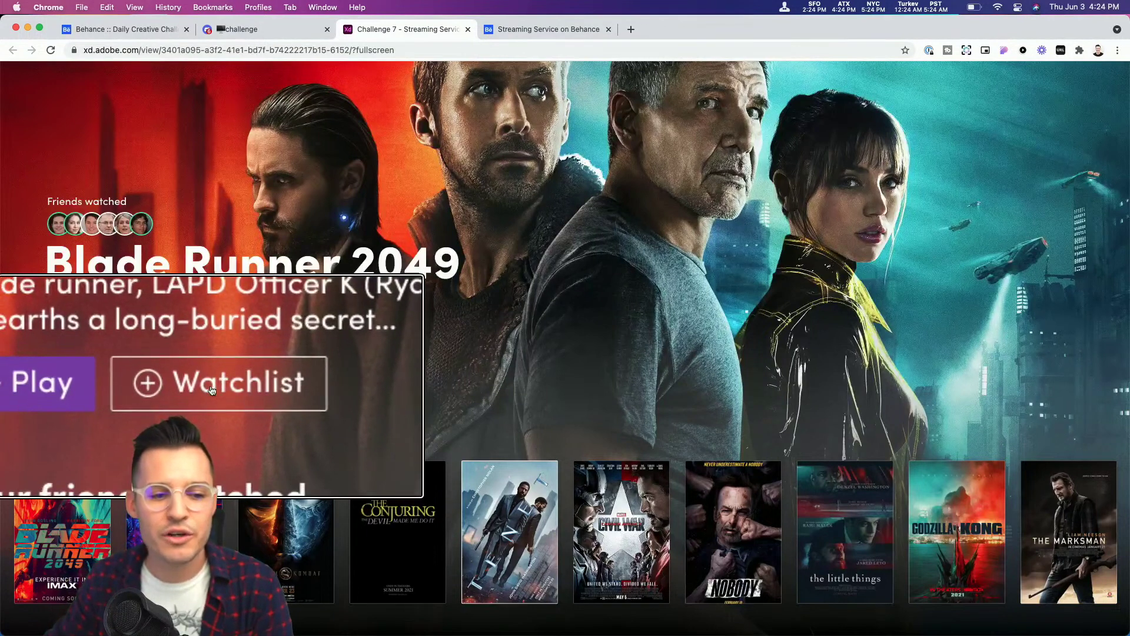
left_click(212, 389)
left_click(211, 389)
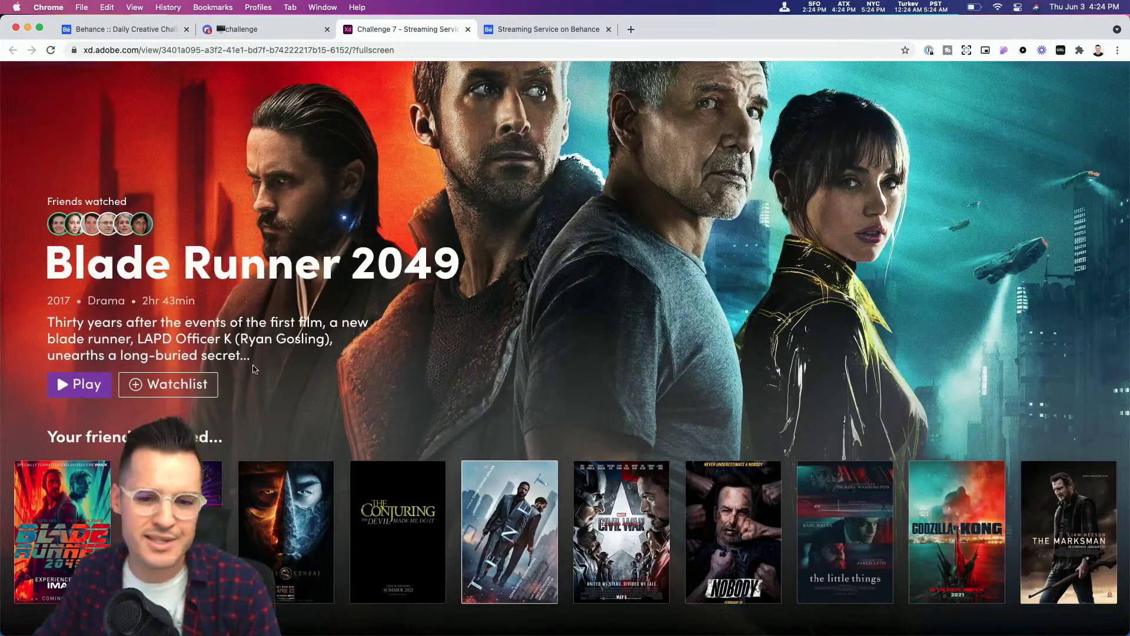
scroll(254, 369, "up", 2)
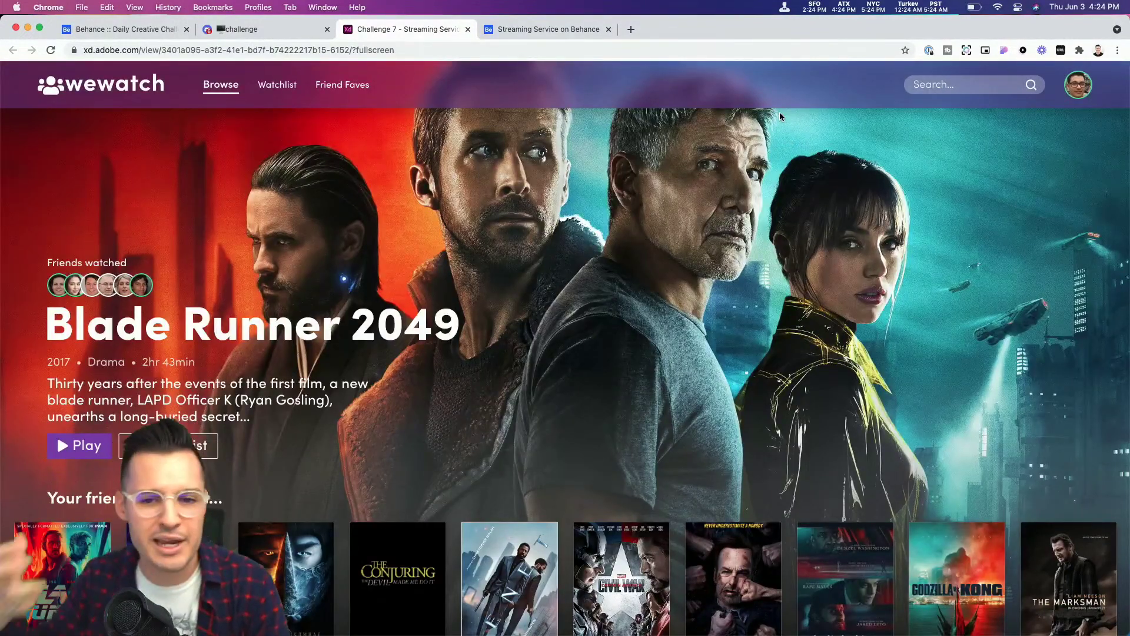
scroll(329, 135, "down", 1)
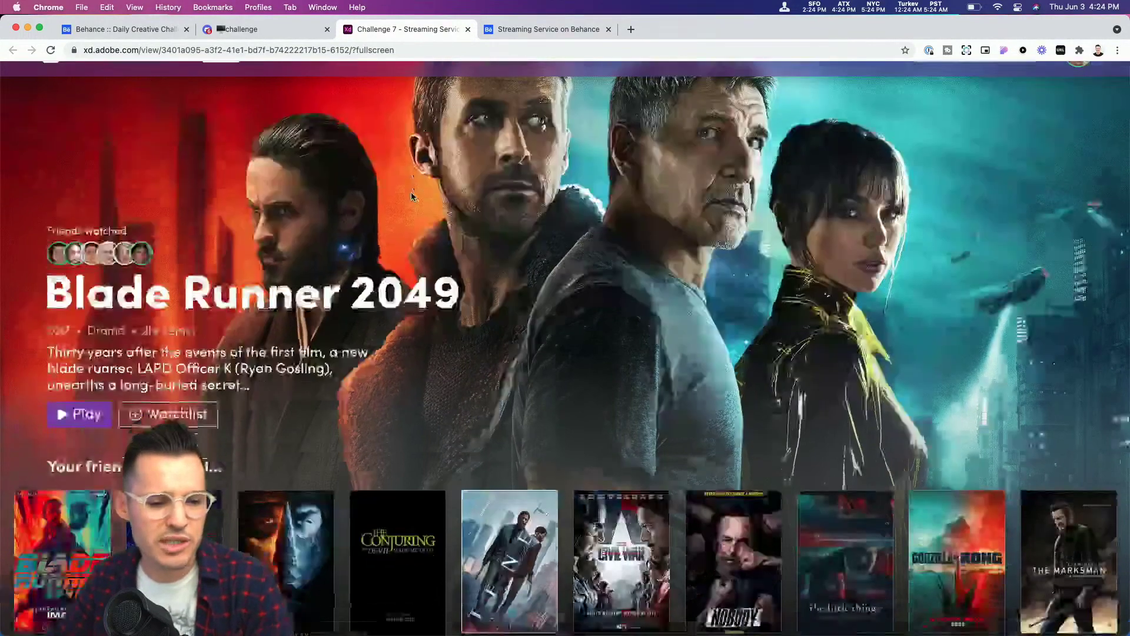
scroll(383, 171, "up", 1)
scroll(411, 187, "down", 1)
scroll(412, 187, "up", 1)
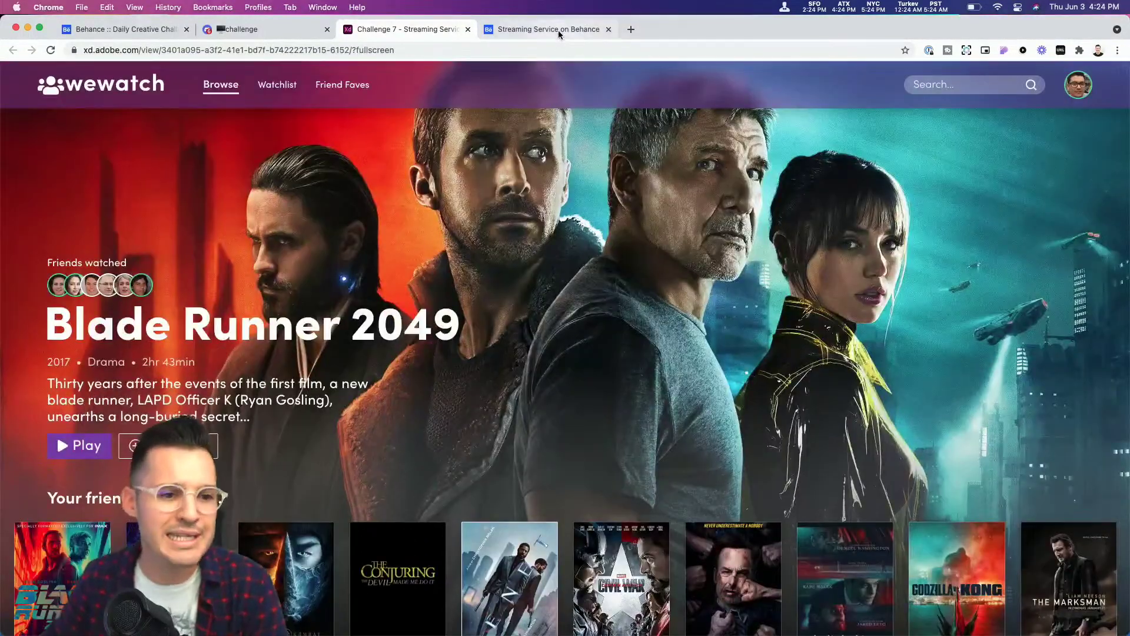
Step: Show the Streaming Service project on Behance and play its Avengers Endgame prototype video
left_click(558, 30)
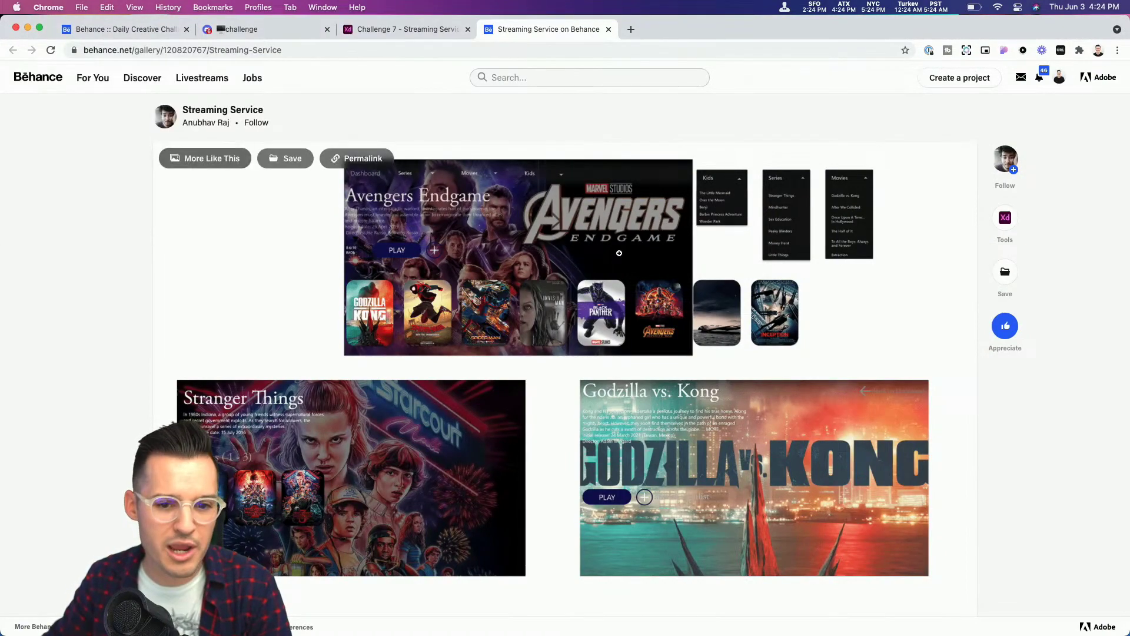
scroll(589, 283, "down", 10)
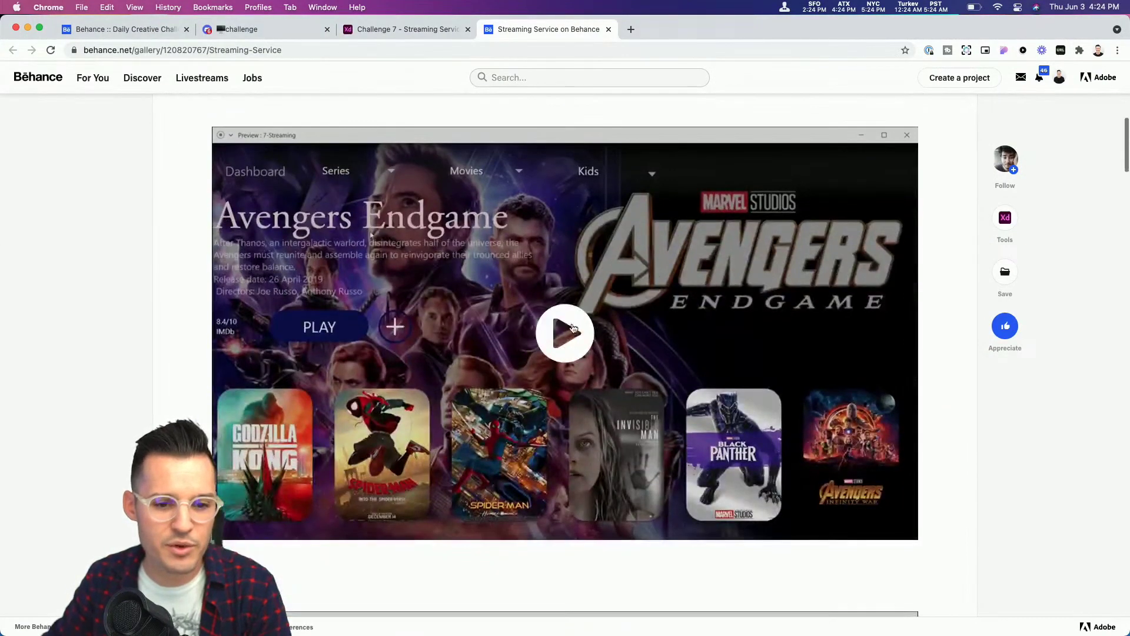
left_click(565, 332)
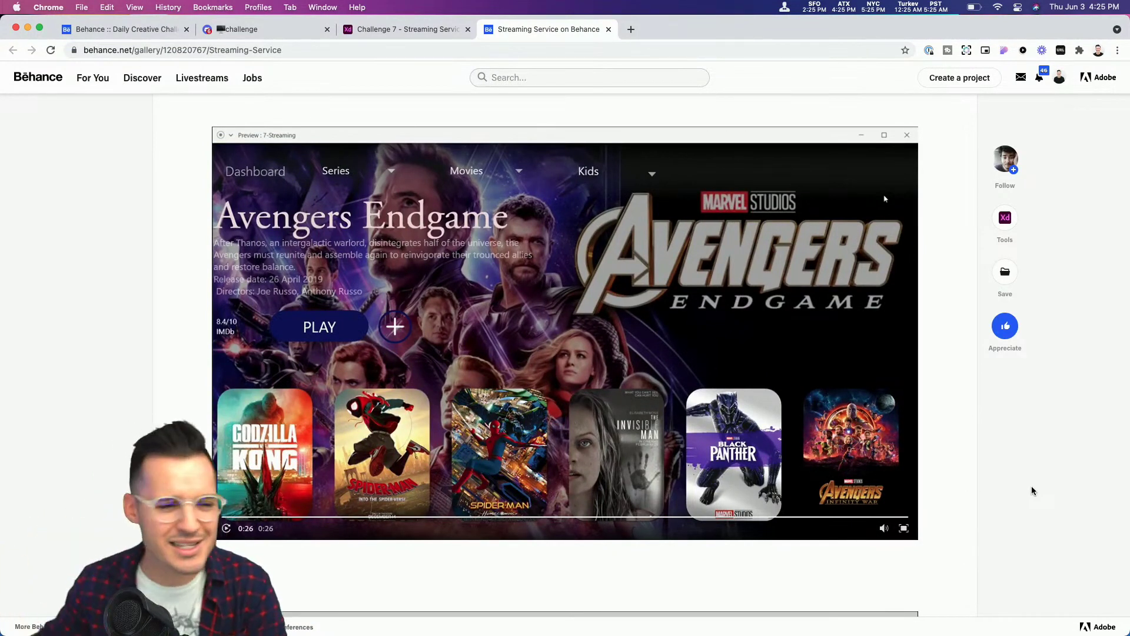
Step: Return to the Discord challenge channel and watch the Streamlining_Service.mp4 submission full screen, then exit full screen
left_click(300, 32)
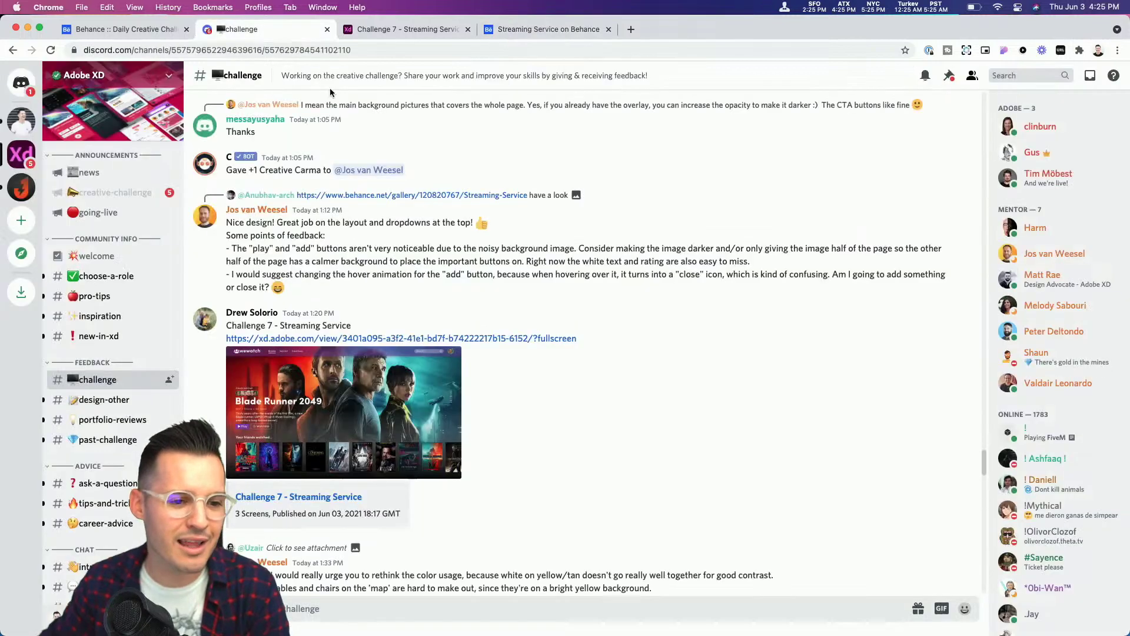
scroll(502, 360, "up", 5)
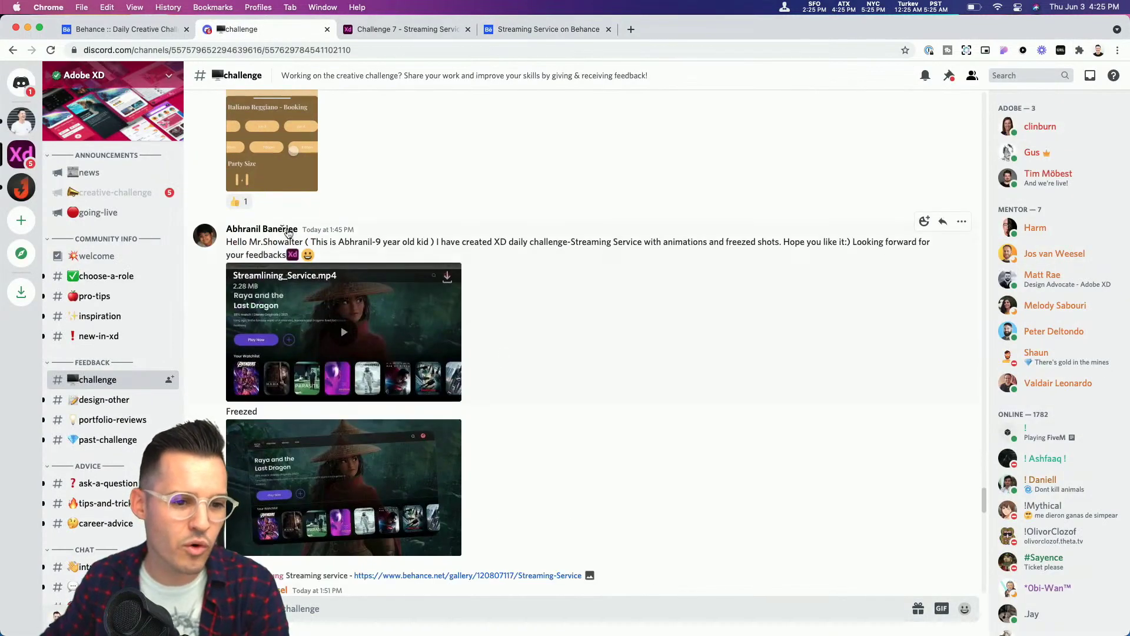
left_click(339, 341)
left_click(453, 393)
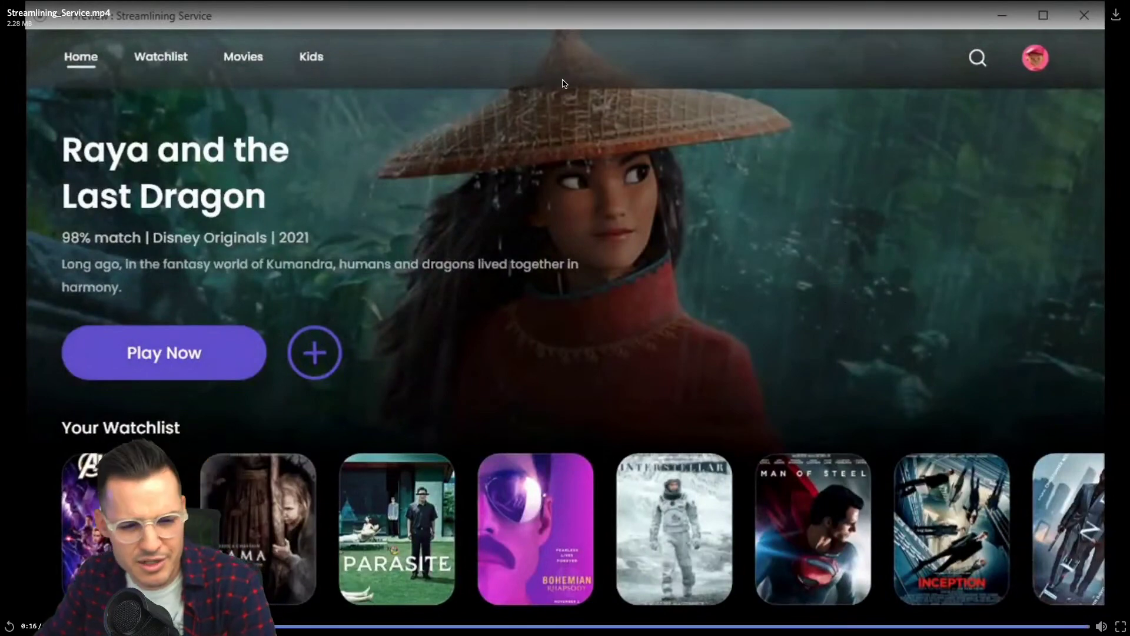
key("Escape")
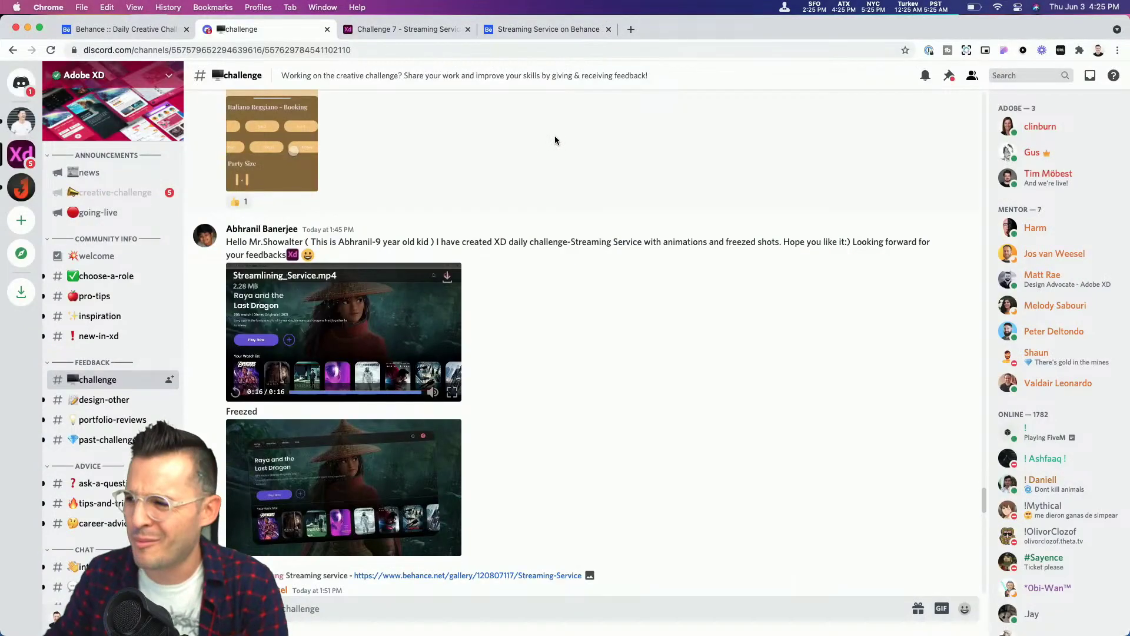